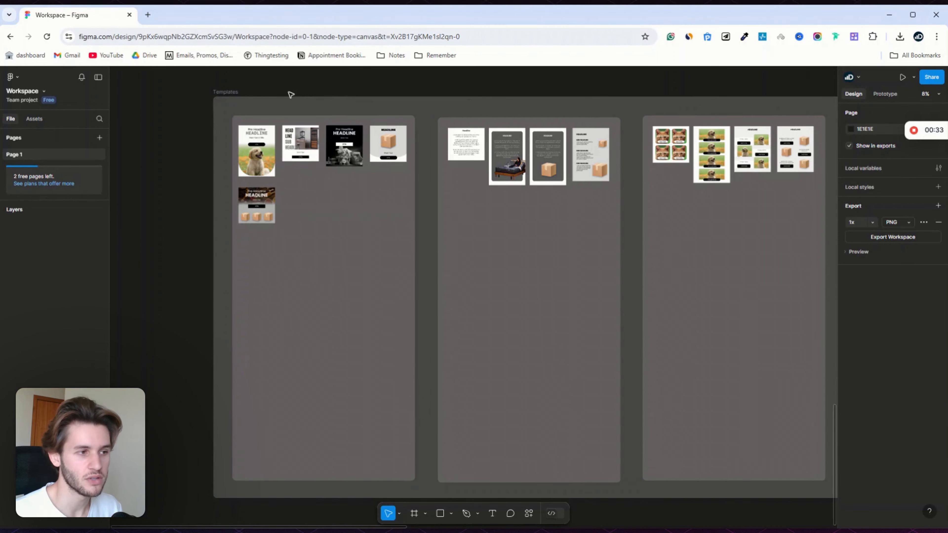
Step: Examine the Templates frame and its inner column frames of hero, text and product section designs
left_click_drag(232, 93, 204, 97)
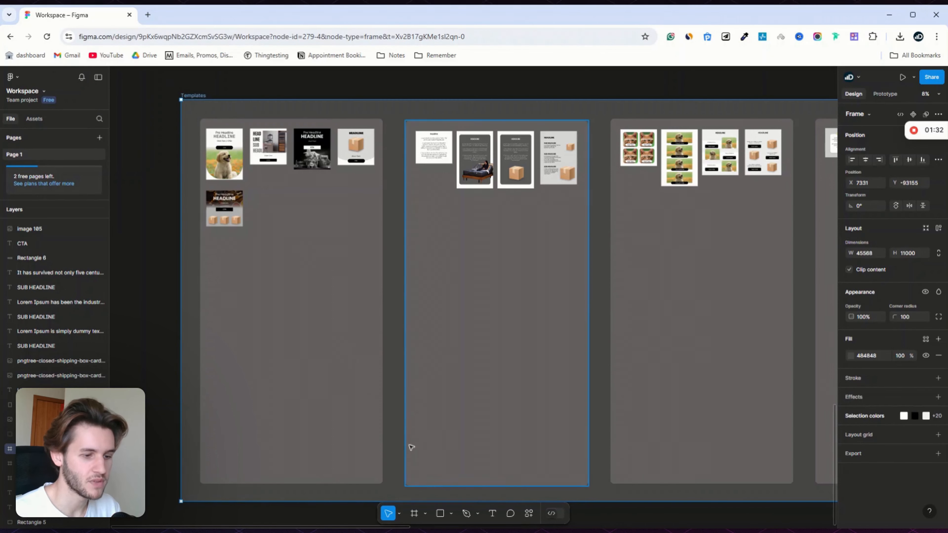
left_click(425, 514)
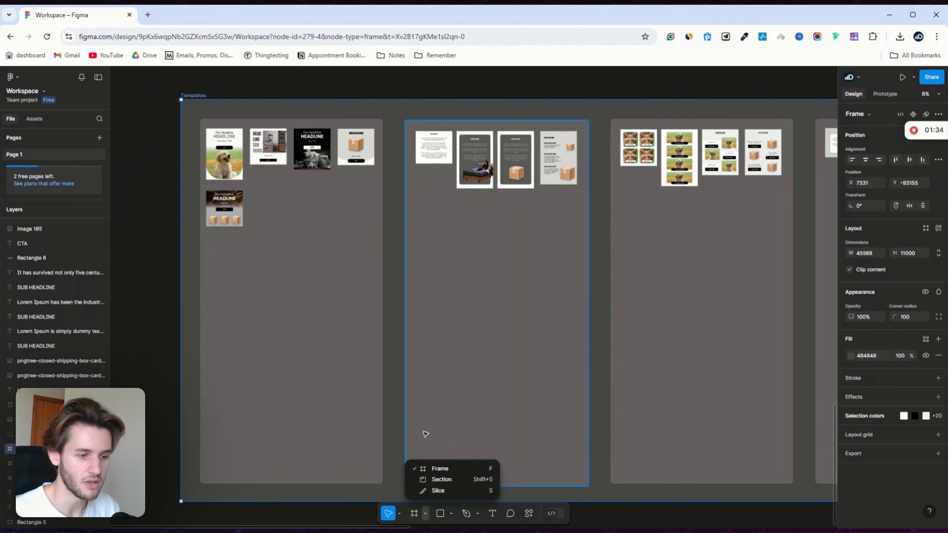
left_click(213, 126)
left_click(414, 132)
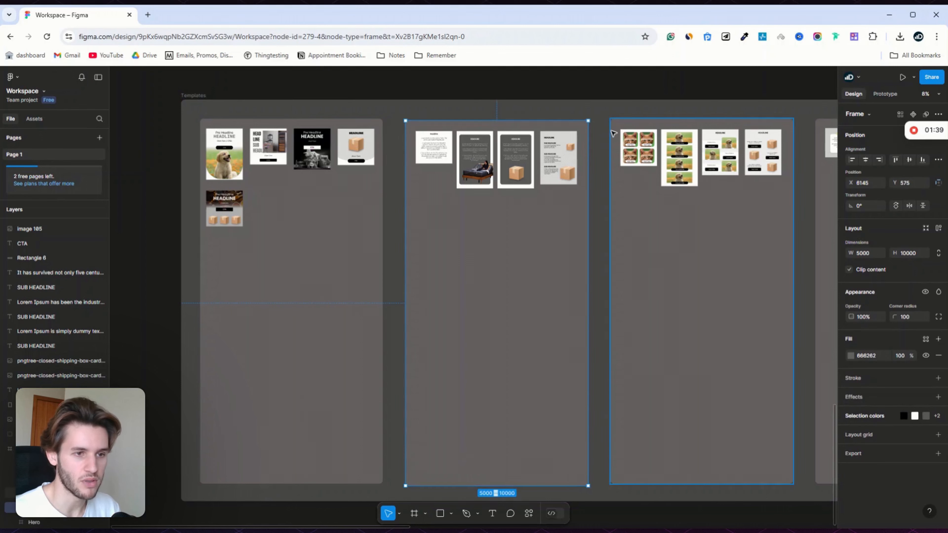
left_click(270, 126)
scroll(42, 518, "down", 1)
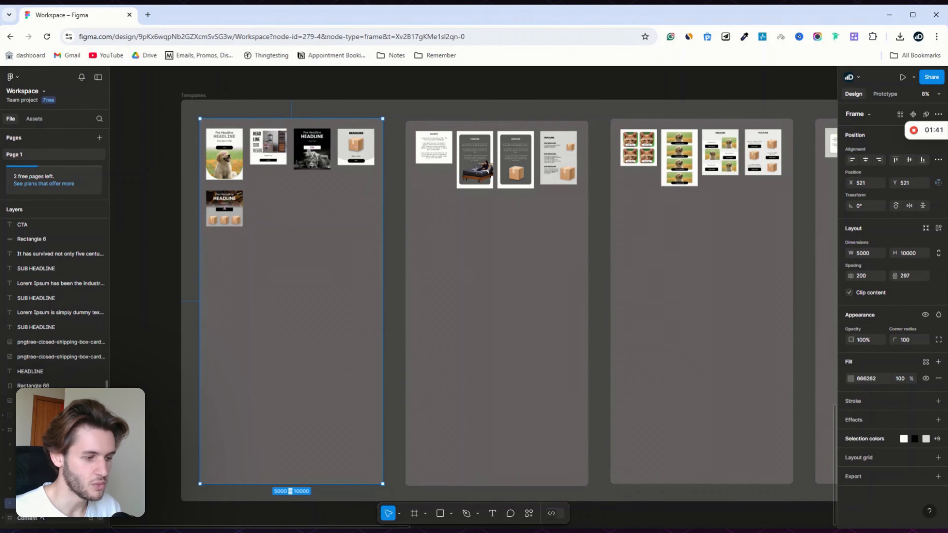
scroll(42, 518, "down", 2)
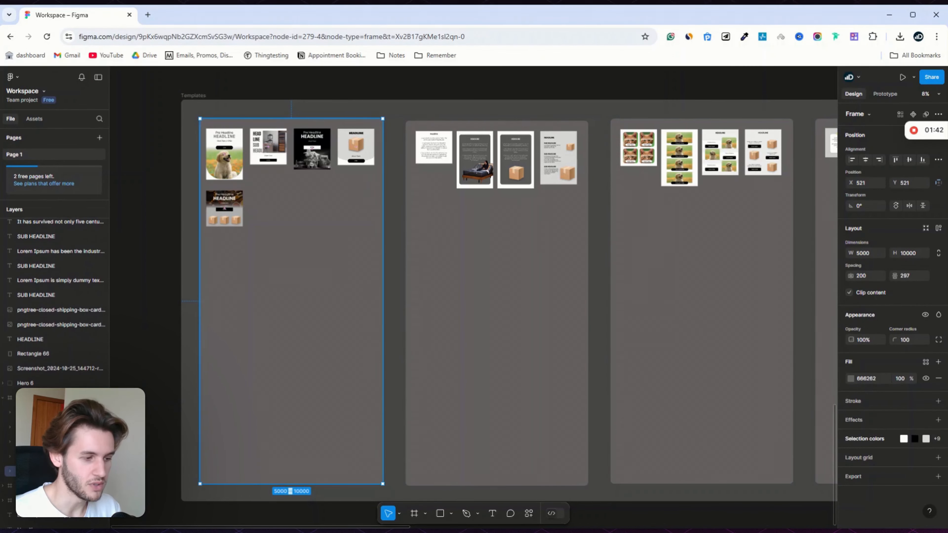
left_click(412, 127)
left_click(617, 129)
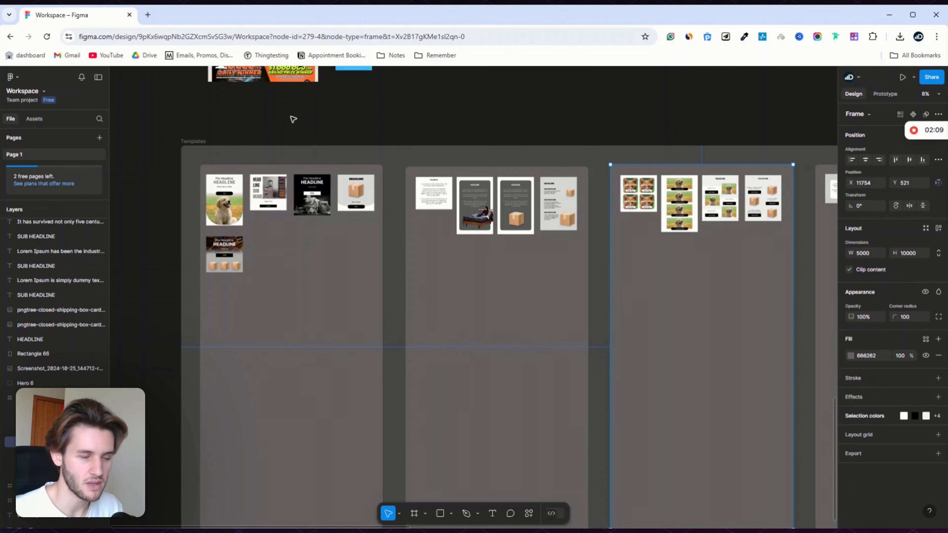
Step: Delete the puppy photo and the dark gradient overlay from the hero section of the email layout above the Templates frame
scroll(306, 125, "up", 3)
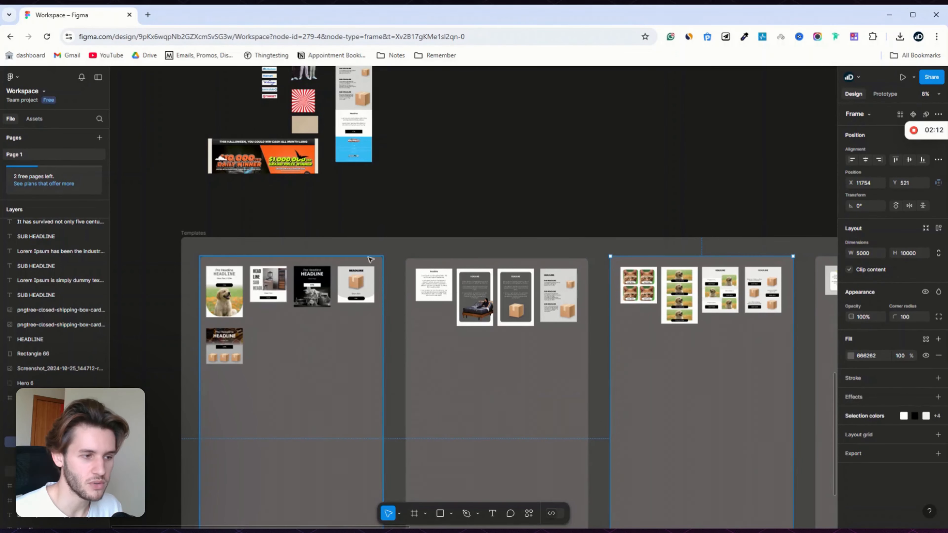
scroll(431, 217, "up", 5)
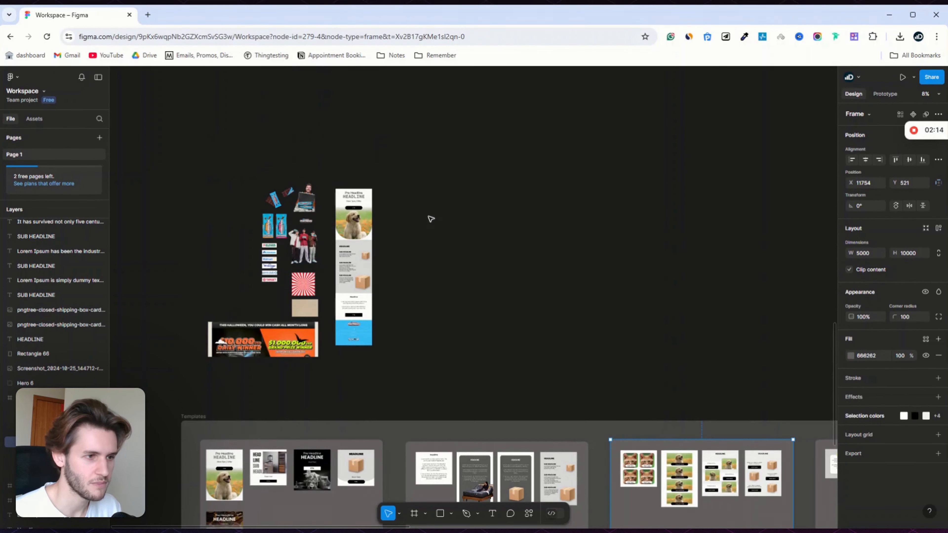
scroll(385, 234, "up", 1)
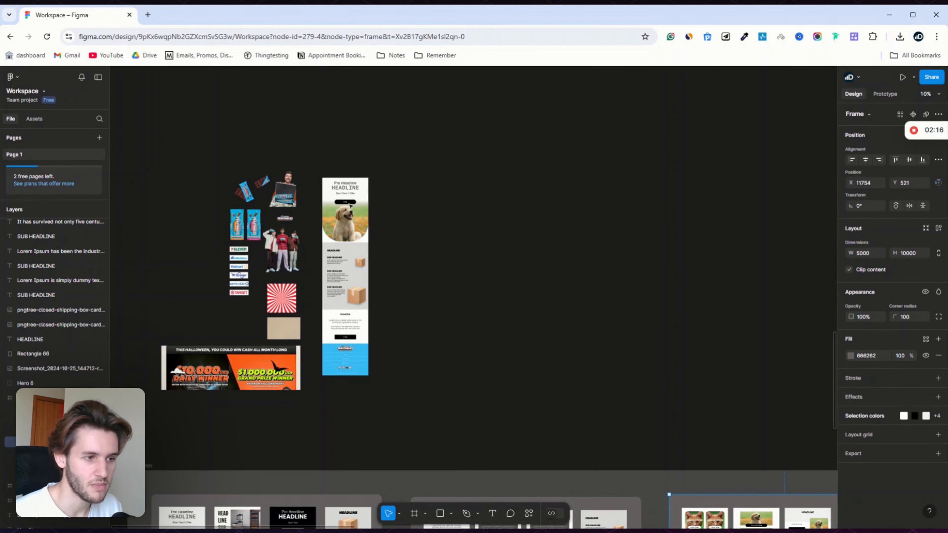
scroll(392, 324, "up", 3)
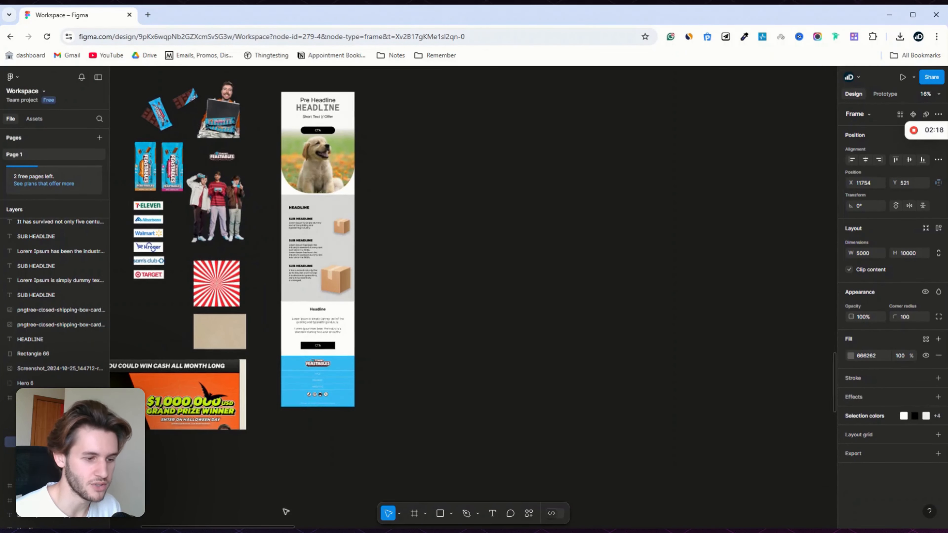
left_click_drag(287, 526, 255, 526)
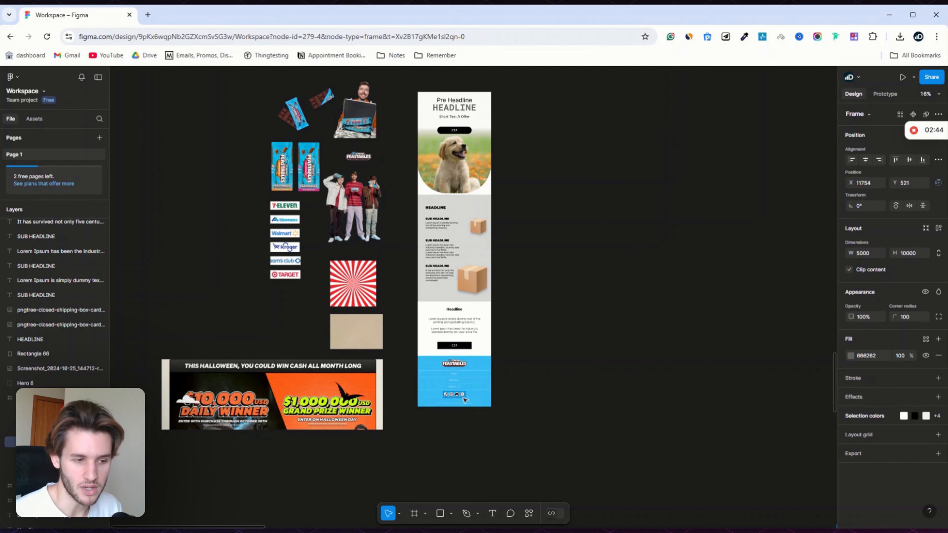
scroll(510, 371, "up", 2)
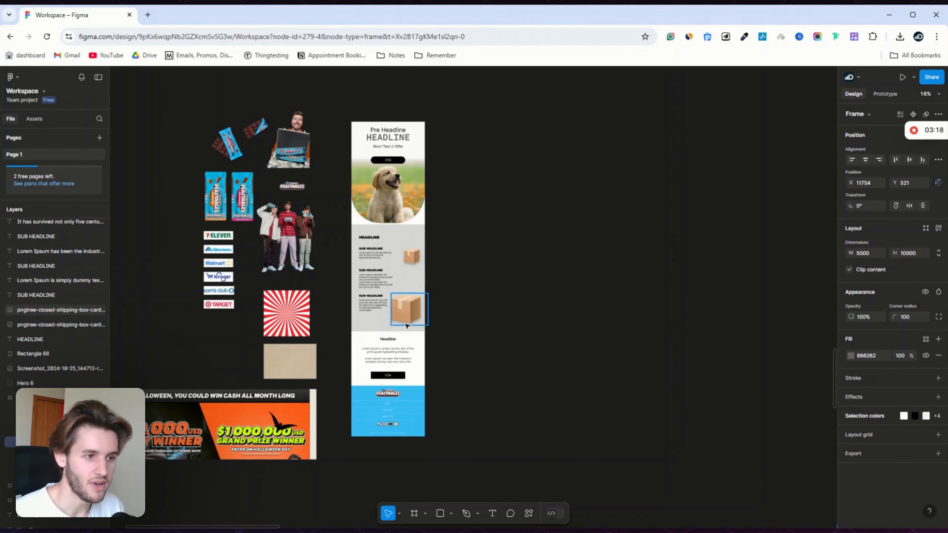
left_click(391, 206)
double_click(390, 205)
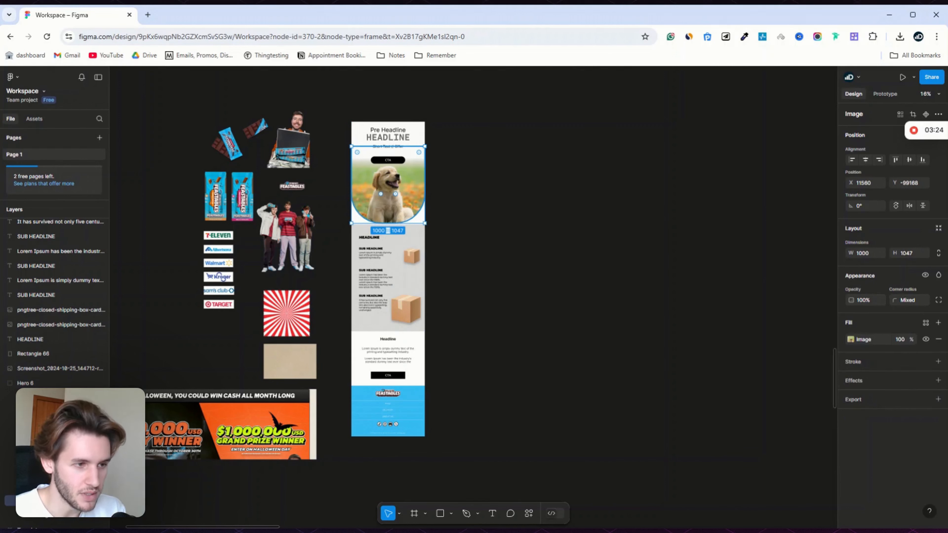
double_click(390, 204)
key("Delete")
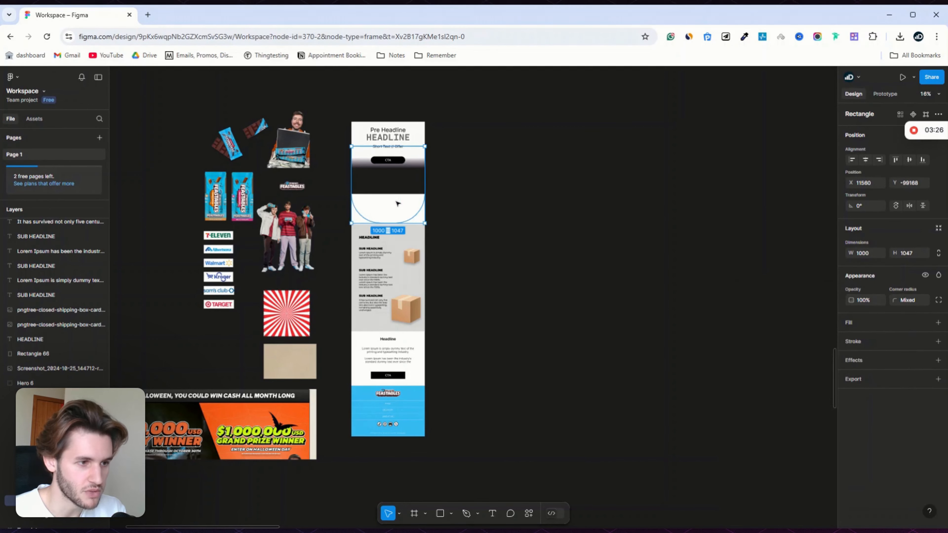
left_click(467, 205)
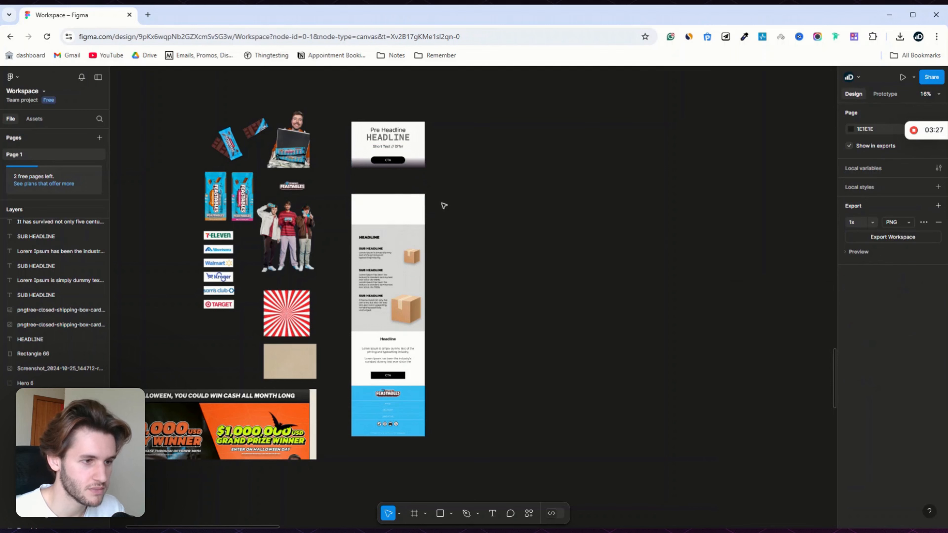
left_click(422, 168)
key("Delete")
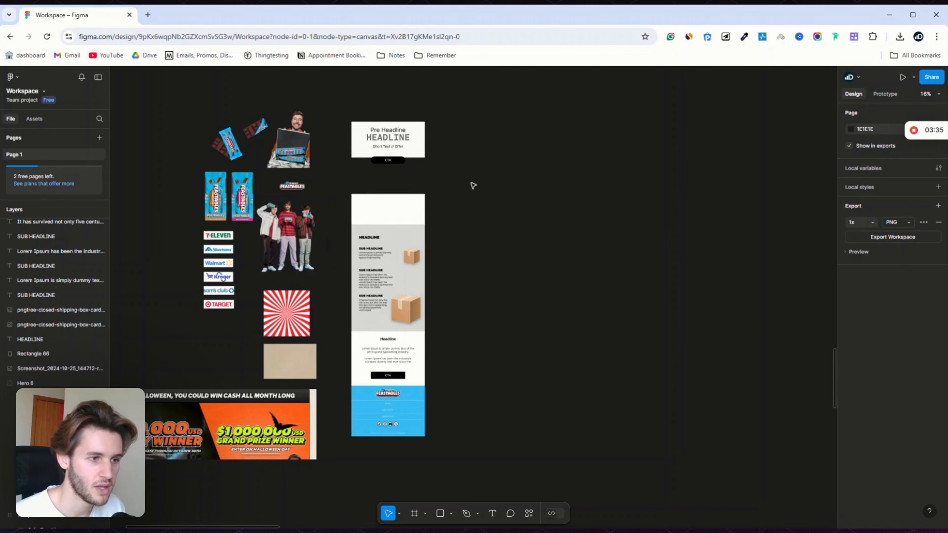
Step: Extend the hero's white background rectangle over the full 1402 section height and set its width to 1000
left_click(426, 149)
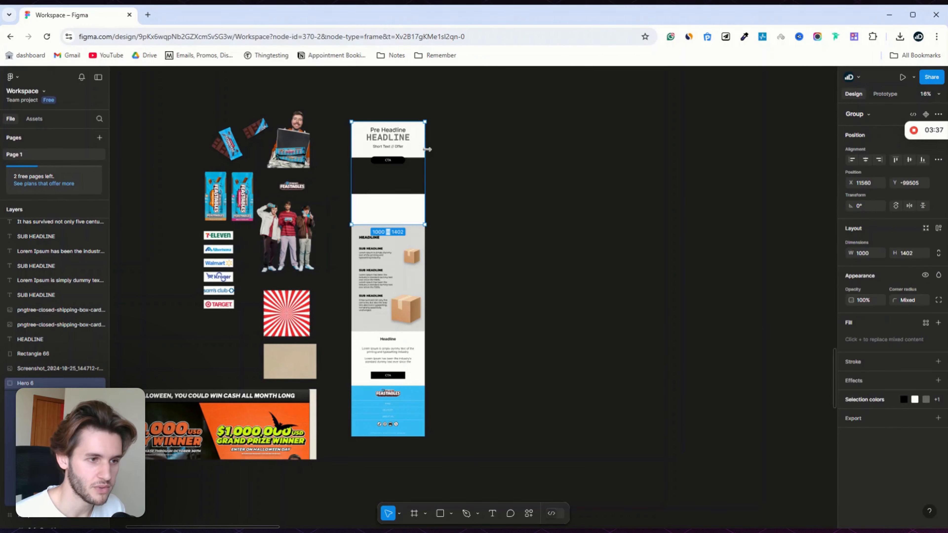
double_click(405, 214)
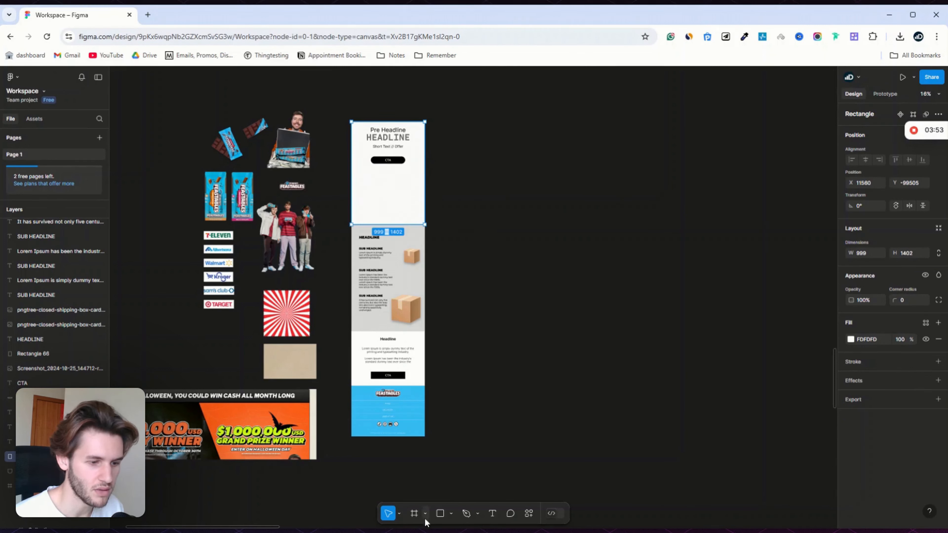
left_click(454, 515)
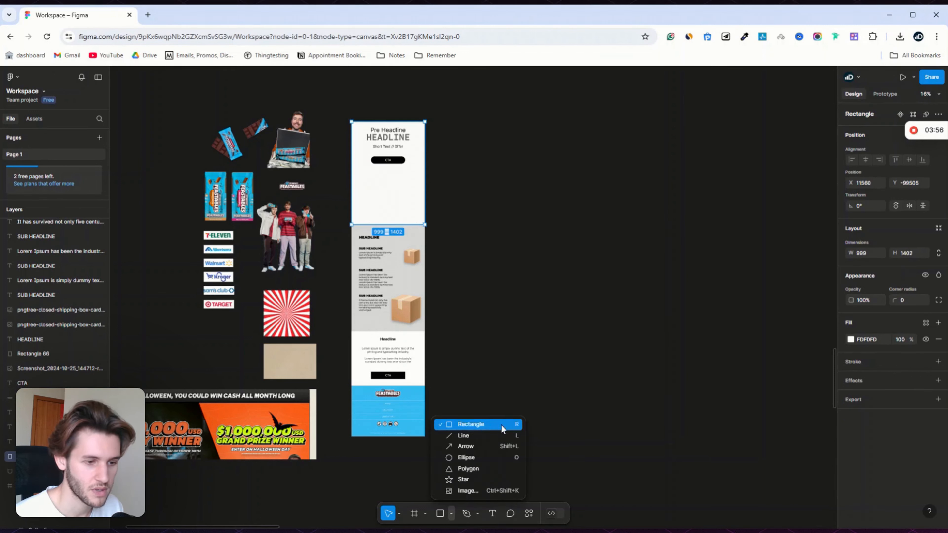
left_click(518, 270)
left_click(407, 211)
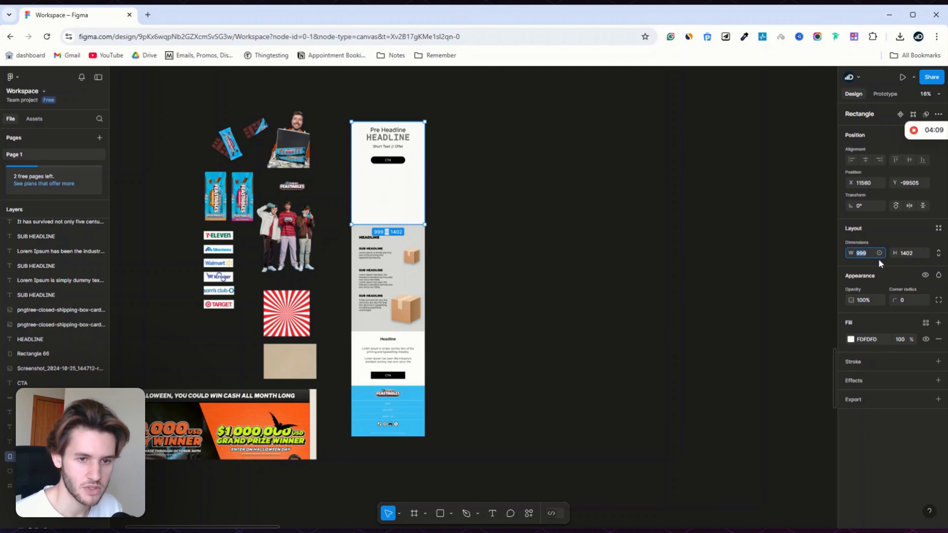
type("1000")
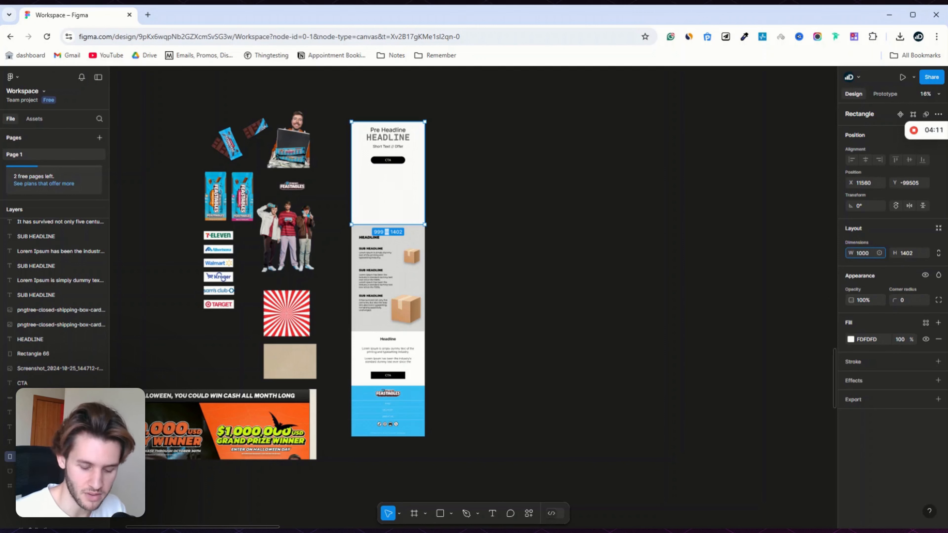
key("Return")
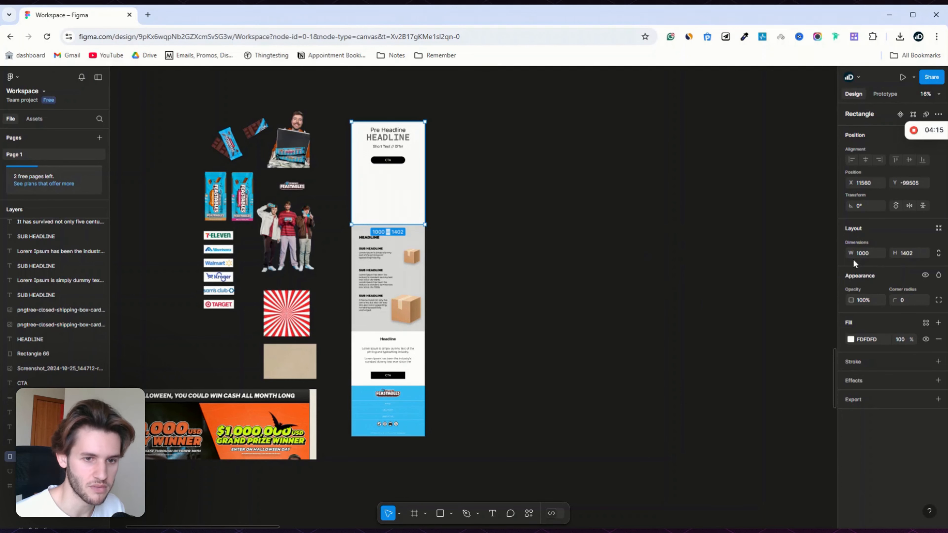
Step: Add a 1x PNG export setting to the hero background rectangle
scroll(473, 233, "up", 3)
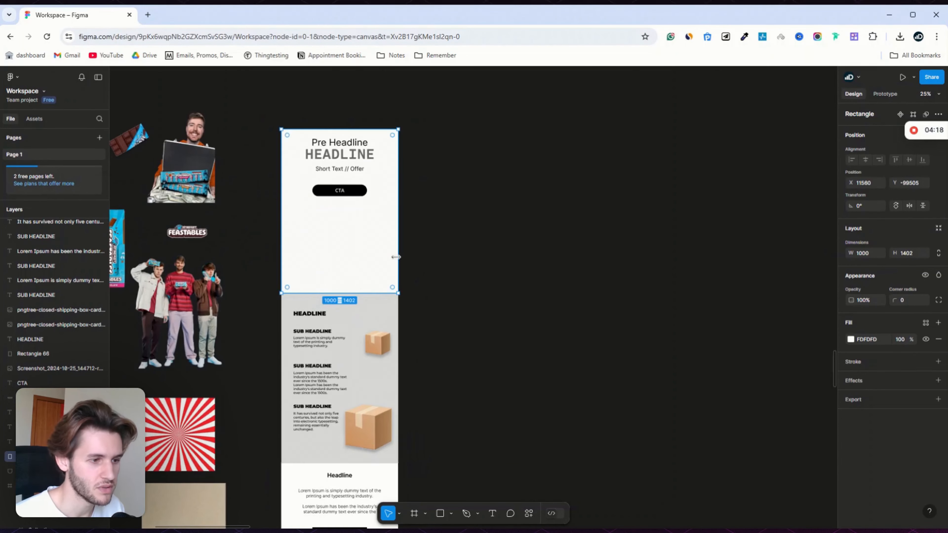
scroll(432, 254, "down", 3)
left_click(433, 265)
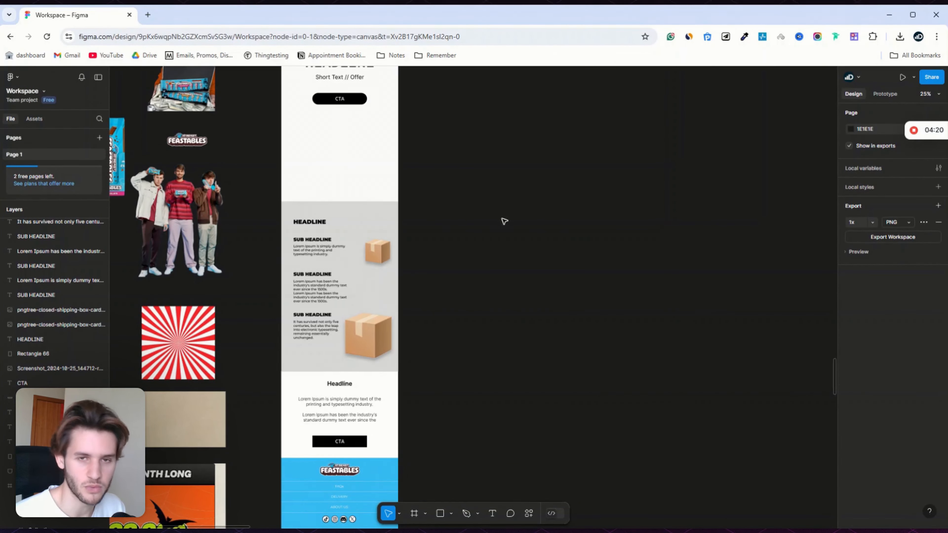
scroll(480, 230, "down", 3)
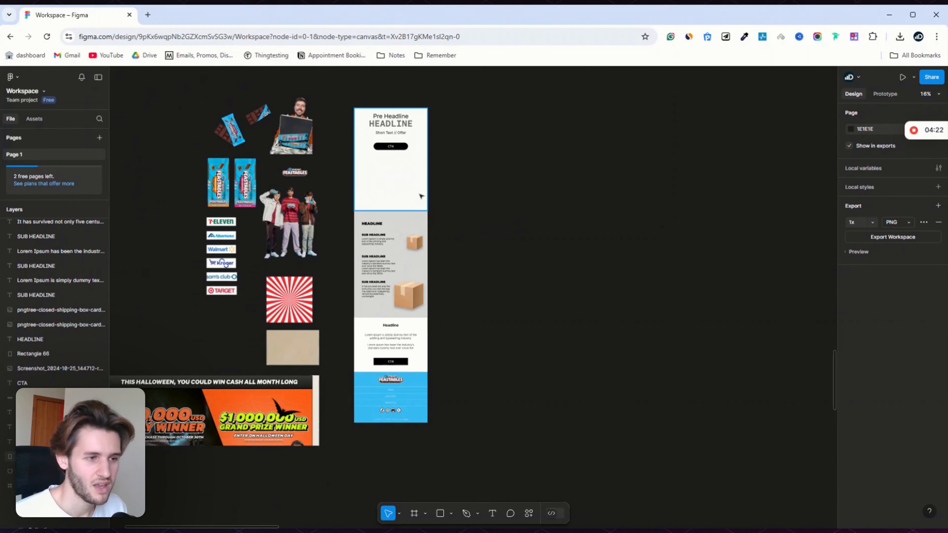
left_click(418, 189)
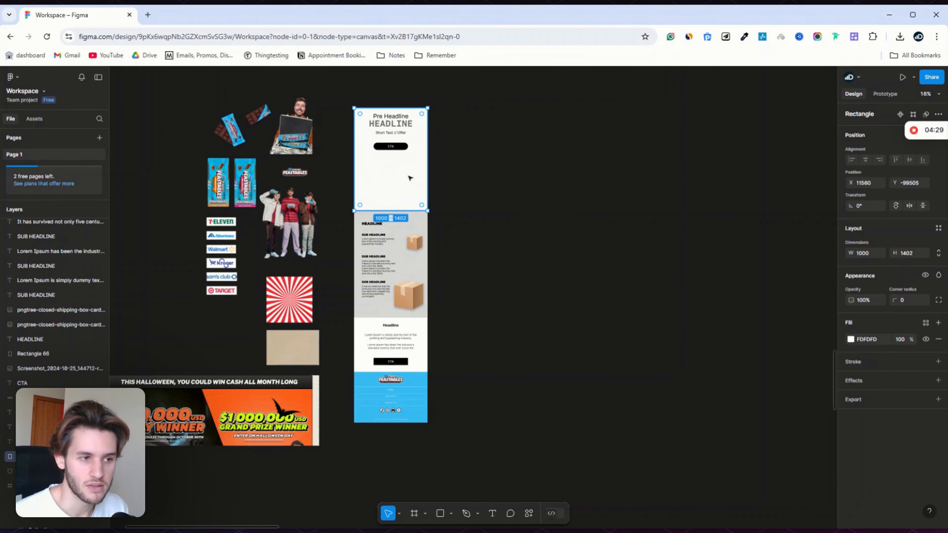
left_click(938, 399)
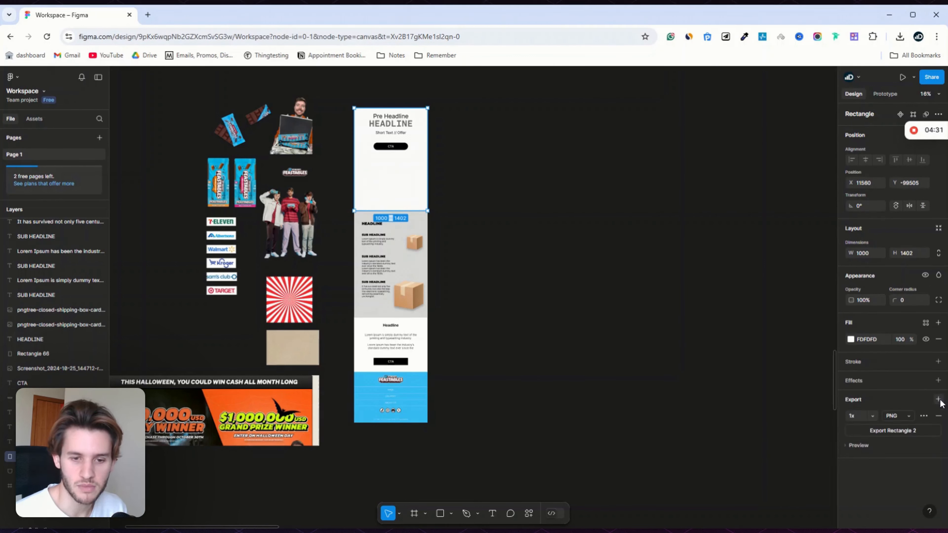
left_click(872, 416)
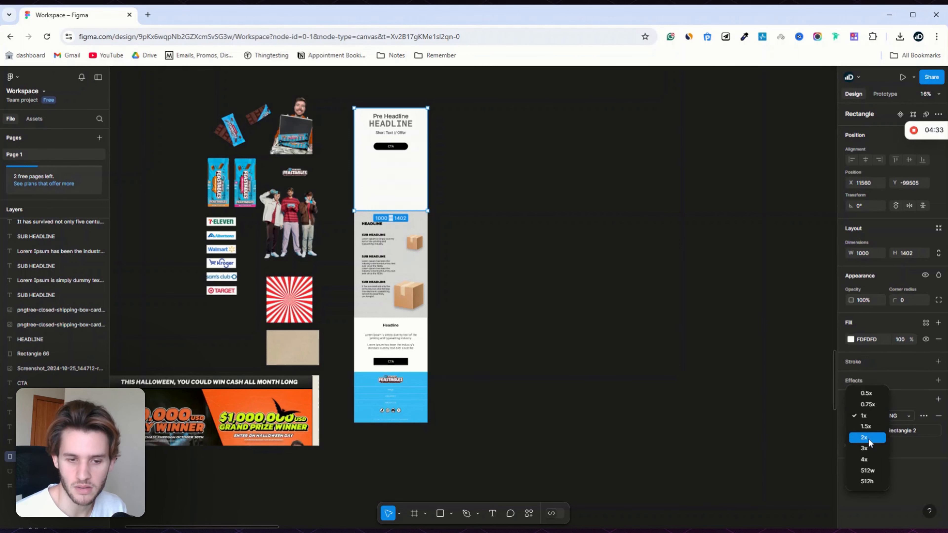
left_click(648, 356)
left_click(501, 216)
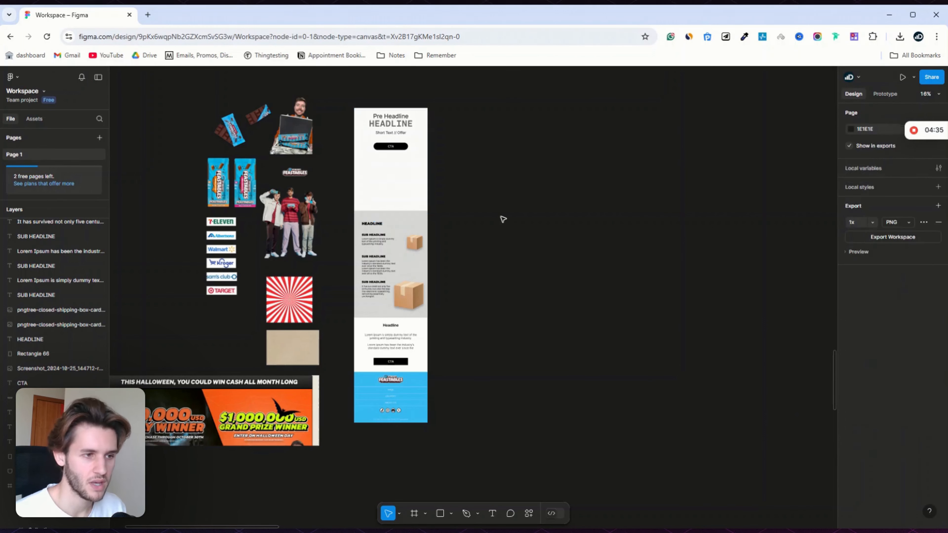
Step: Set the height of the hero background rectangle to 1800
left_click(392, 175)
scroll(406, 179, "up", 3)
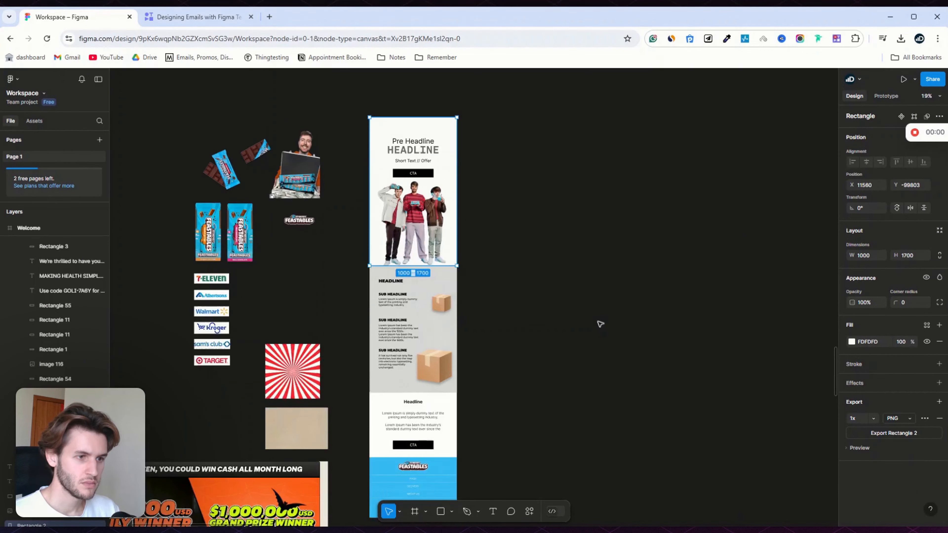
scroll(599, 323, "up", 1)
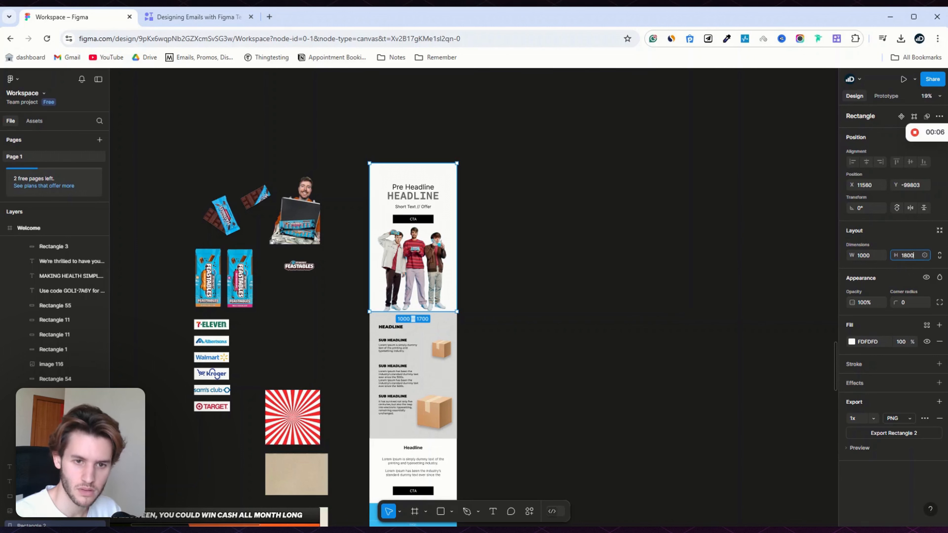
key("Return")
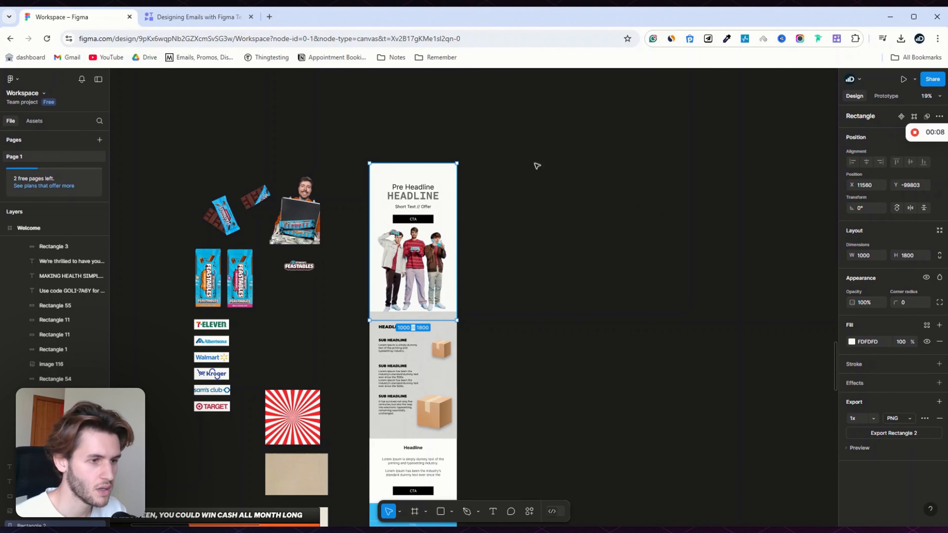
Step: Change the hero background rectangle's fill colour to 01A6D5
left_click(882, 343)
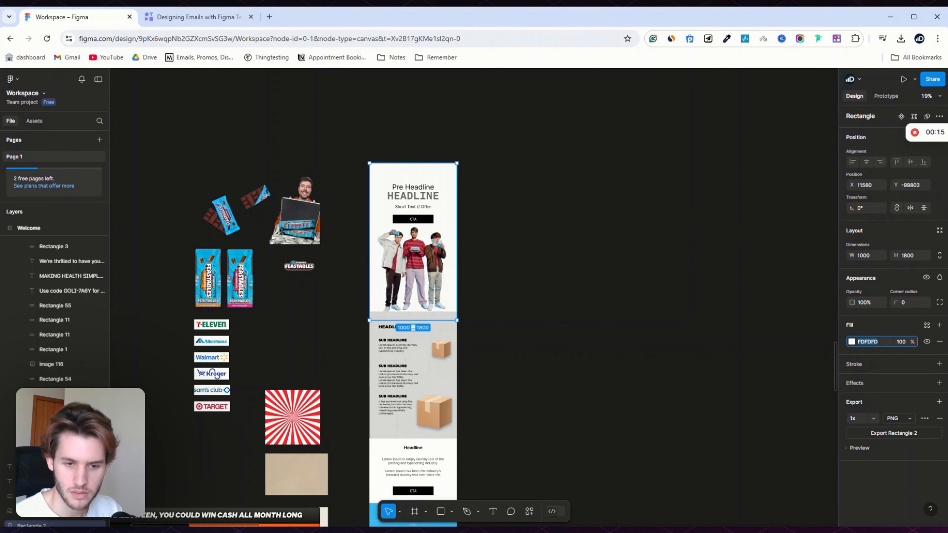
type("01A6D5")
key("Return")
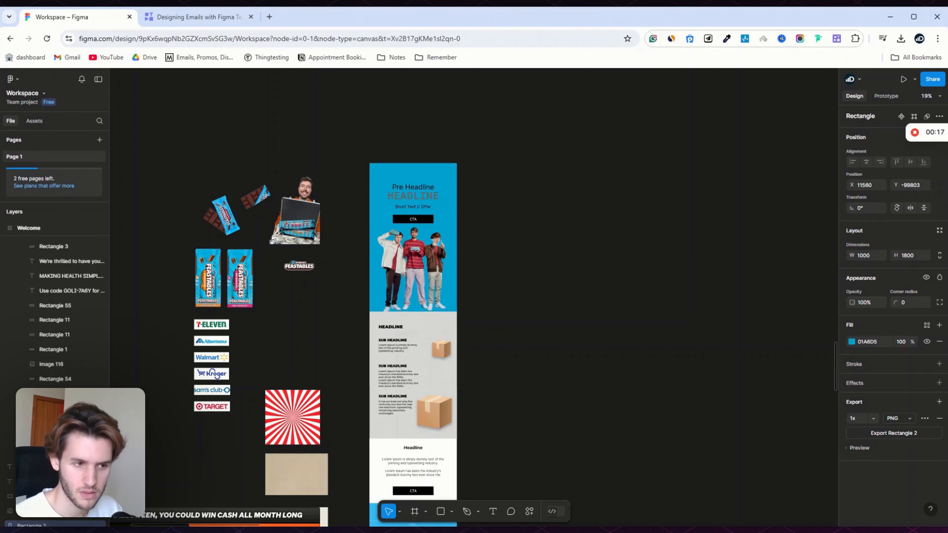
left_click(557, 298)
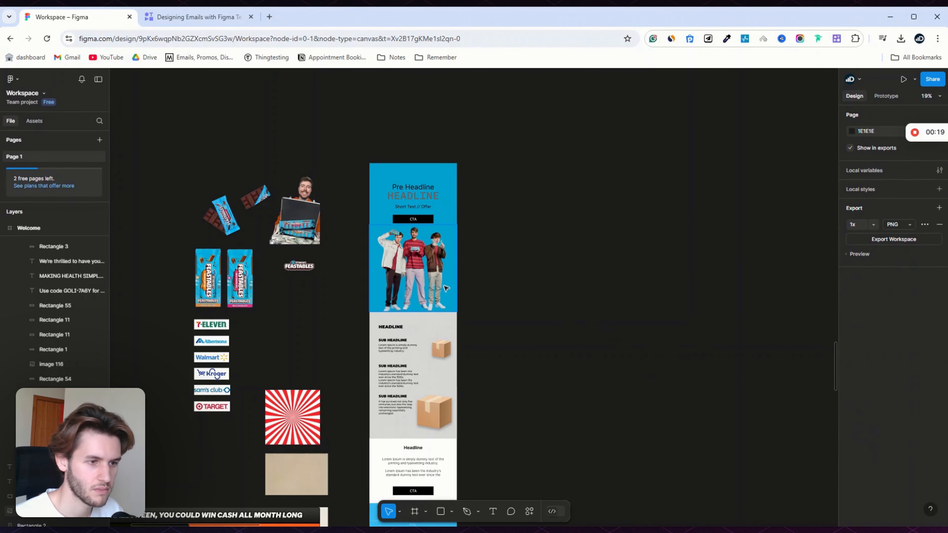
Step: Place a copy of the Feastables logo at the top of the hero section, roughly centred above the pre-headline
scroll(446, 289, "up", 3)
scroll(446, 288, "up", 1)
scroll(446, 289, "up", 1)
scroll(446, 289, "down", 1)
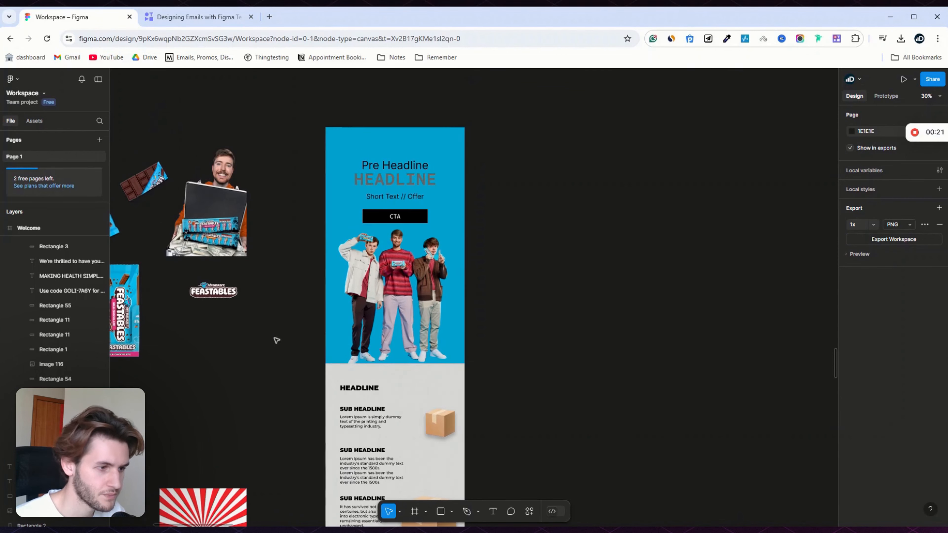
left_click(217, 297)
left_click_drag(217, 296, 400, 145)
key("alt")
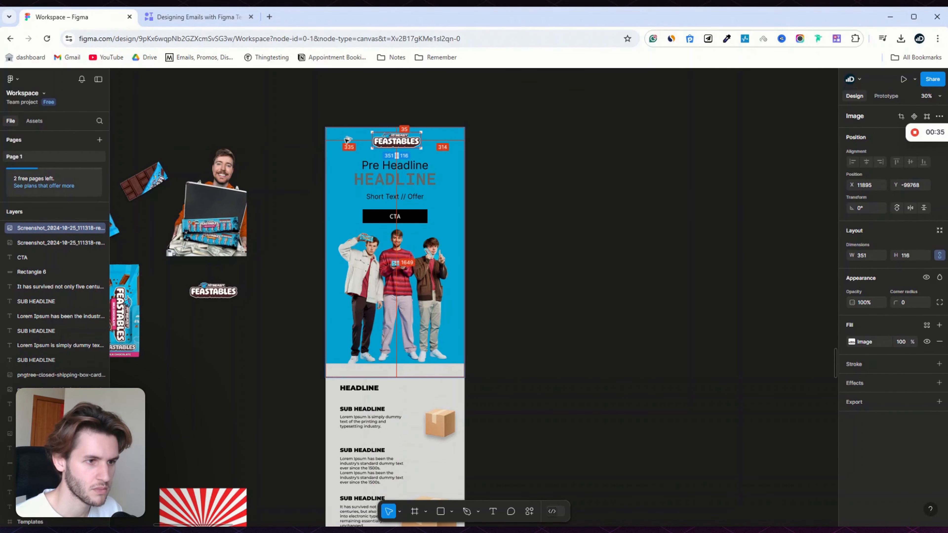
Step: Nudge the hero's Feastables logo 8 px left to even out its side margins
key("Left")
key("Left")
key("Left")
key("Left")
key("Left")
key("Left")
key("Left")
key("Left")
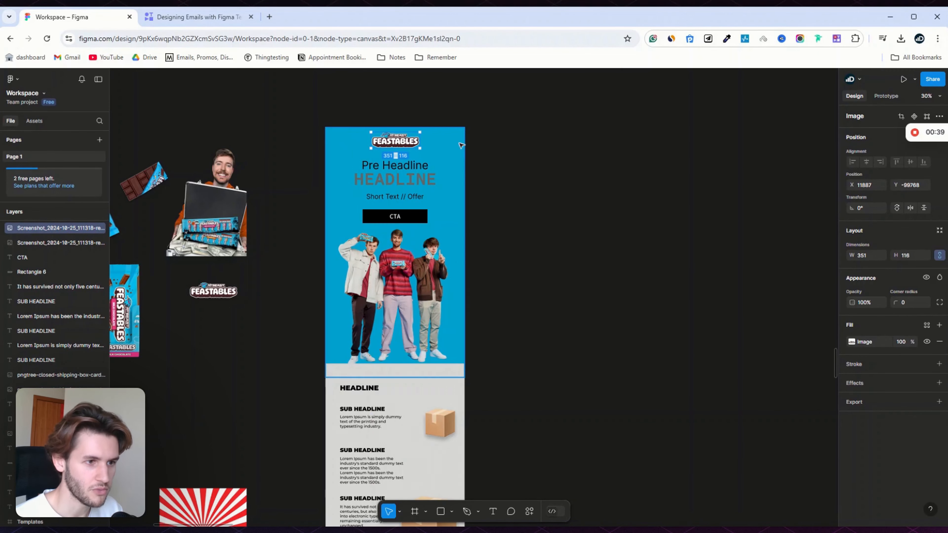
key("alt")
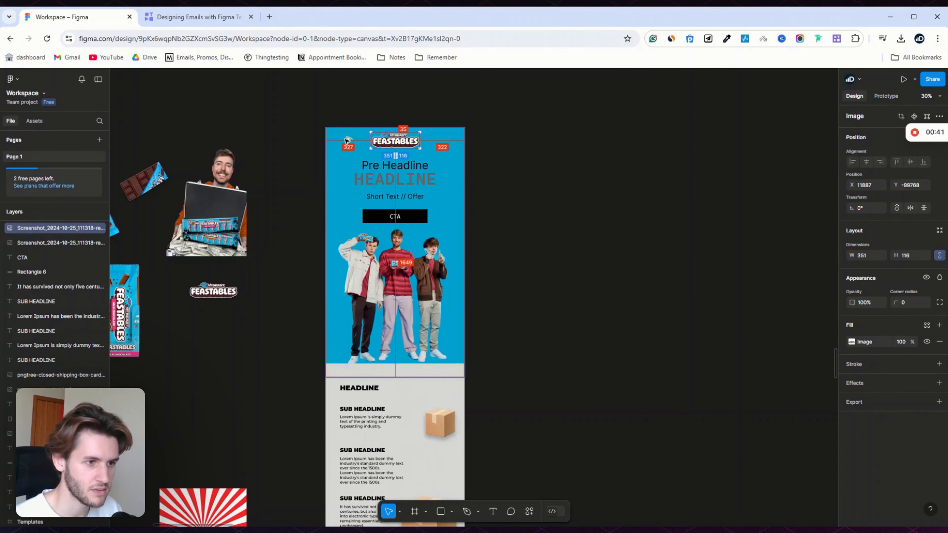
Step: Check the logo's distances to the hero edges and nudge it another 2 px left to centre it
left_click(518, 156)
left_click(395, 139)
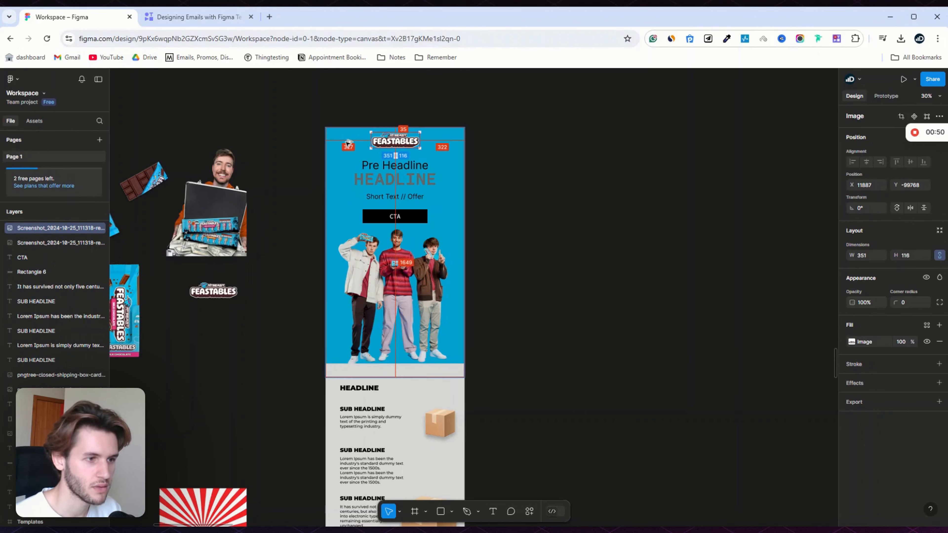
key("alt")
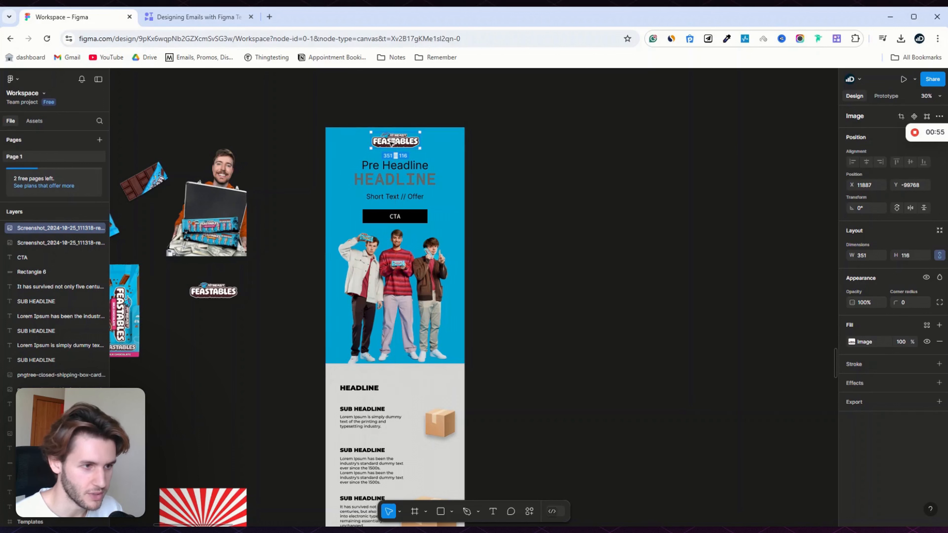
key("alt")
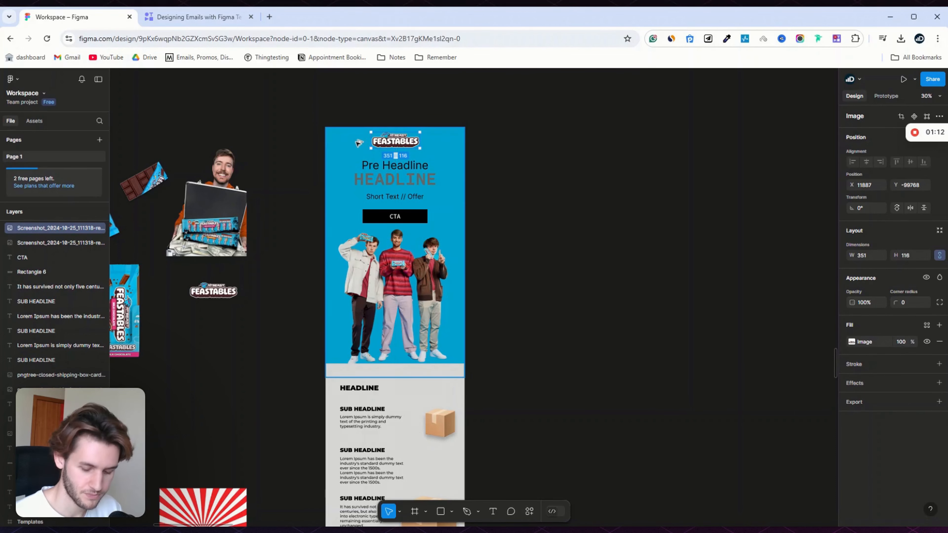
key("Left")
key("Left")
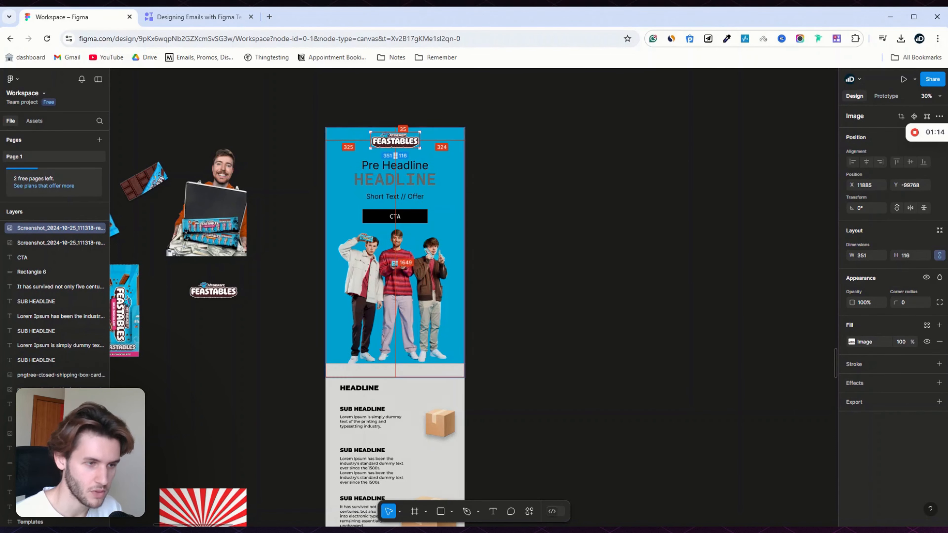
left_click(487, 157)
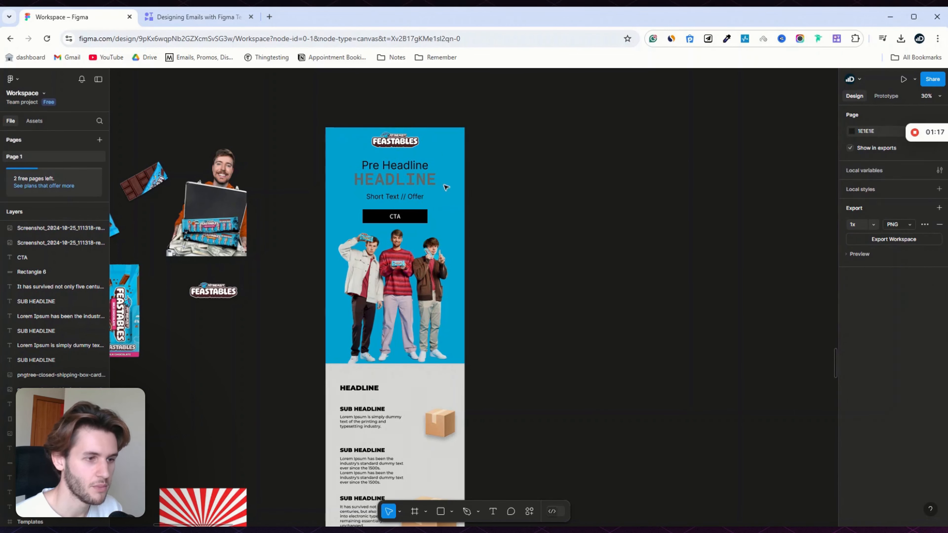
Step: Replace the hero's pre-headline text with "WELCOME TO" and its headline text with "THE FEAST"
scroll(465, 196, "down", 2)
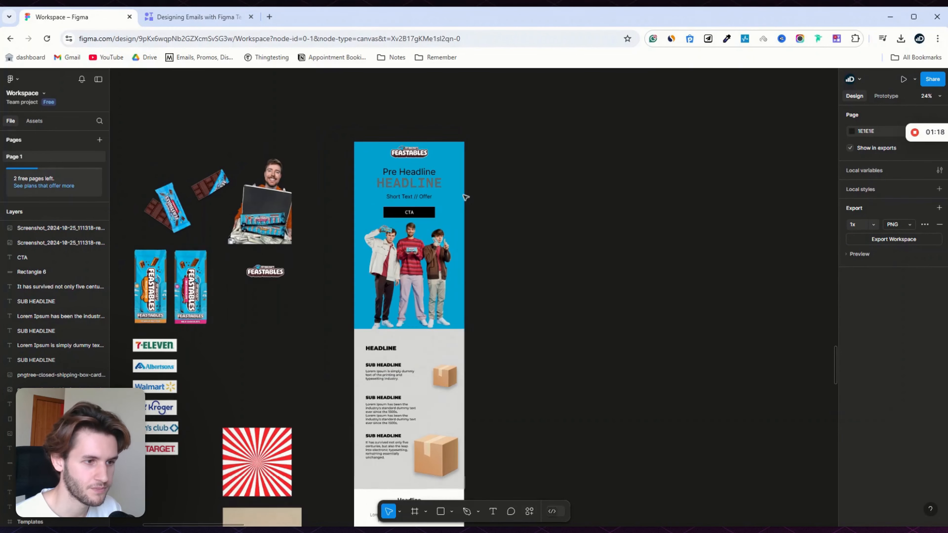
left_click(418, 173)
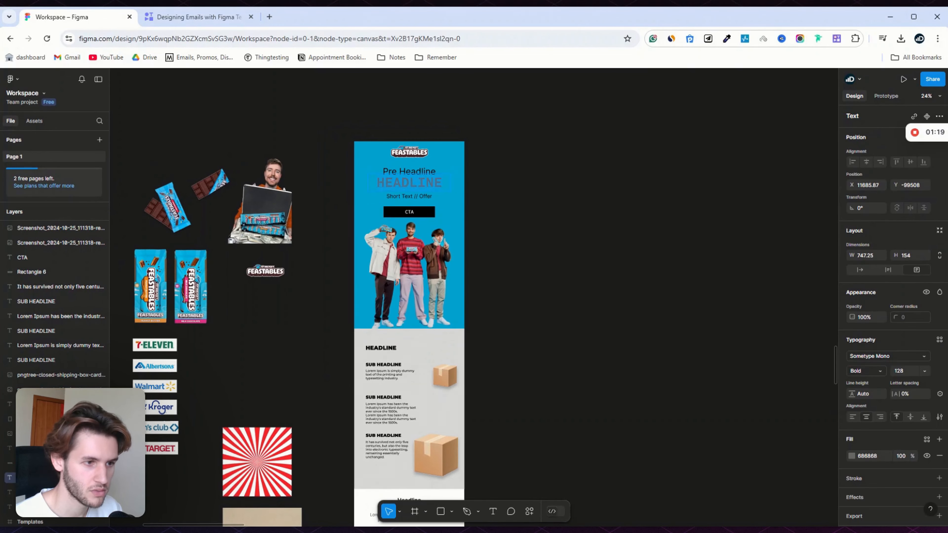
double_click(407, 176)
scroll(473, 175, "up", 2)
scroll(402, 253, "up", 4)
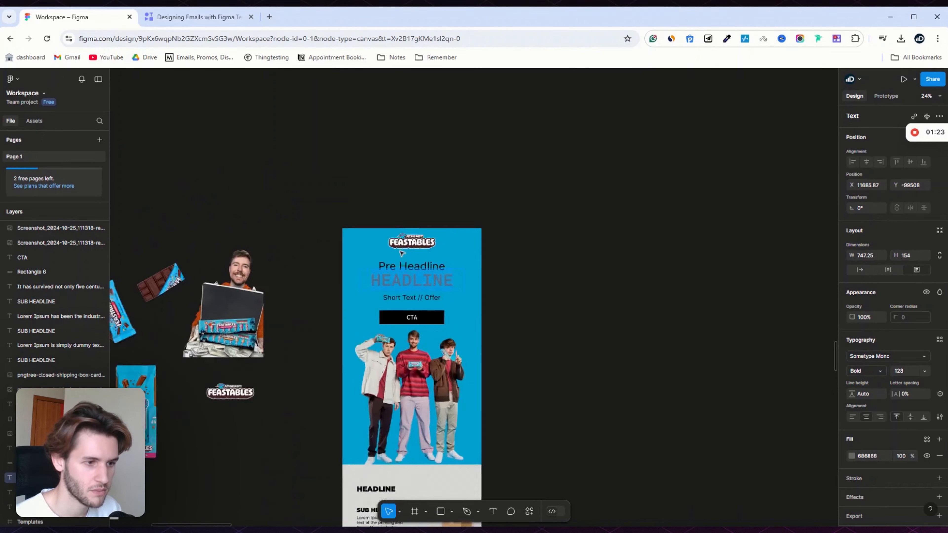
scroll(401, 243, "down", 4)
scroll(401, 243, "up", 2)
scroll(401, 244, "up", 3)
left_click(442, 241)
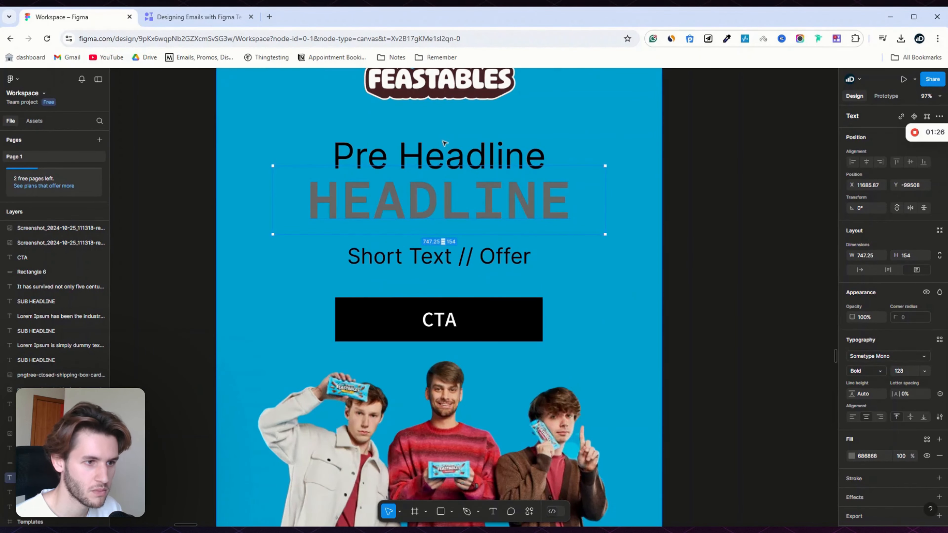
left_click(441, 160)
double_click(442, 159)
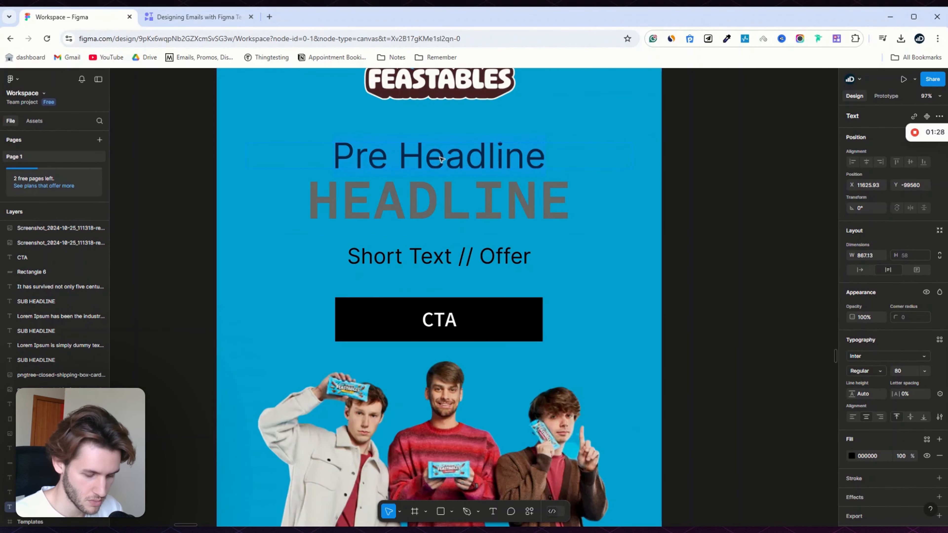
type("E")
key("BackSpace")
type("WELCOME ")
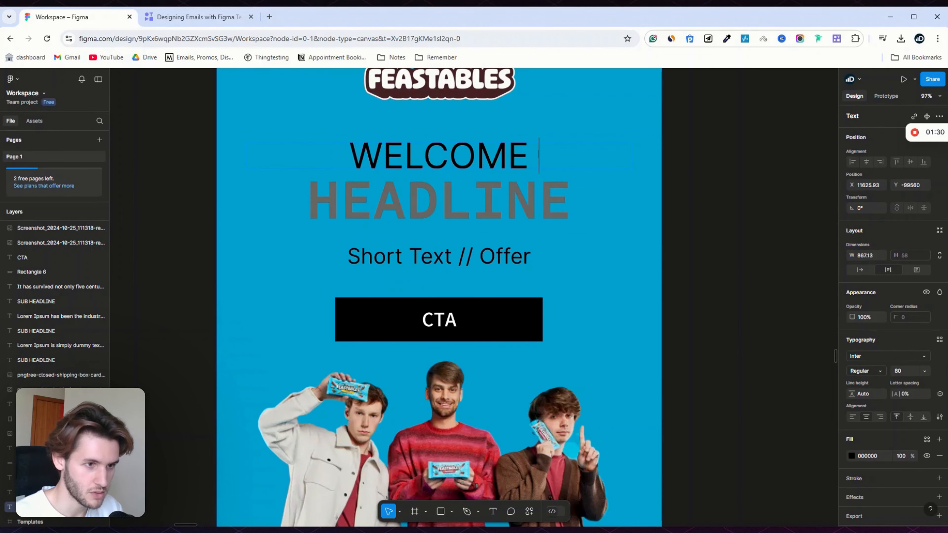
type("TP")
key("BackSpace")
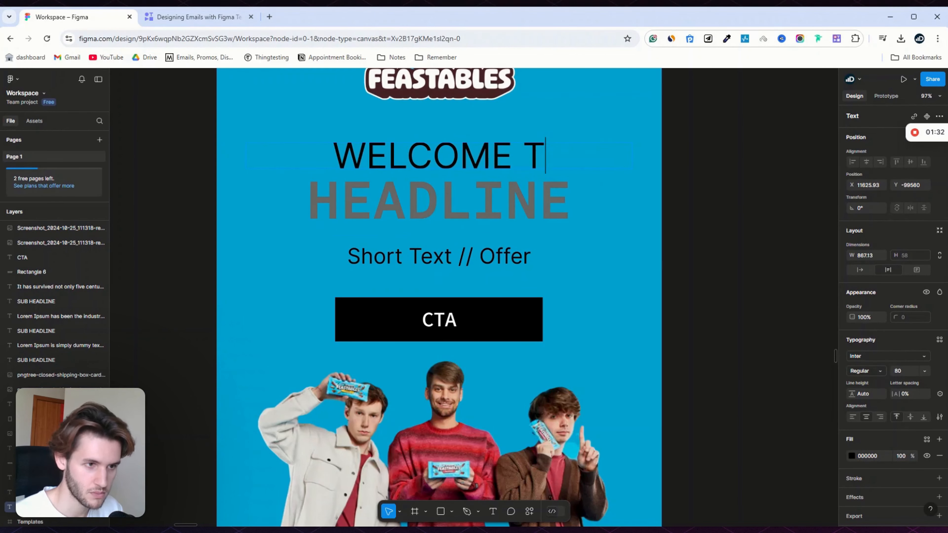
type("O")
double_click(439, 200)
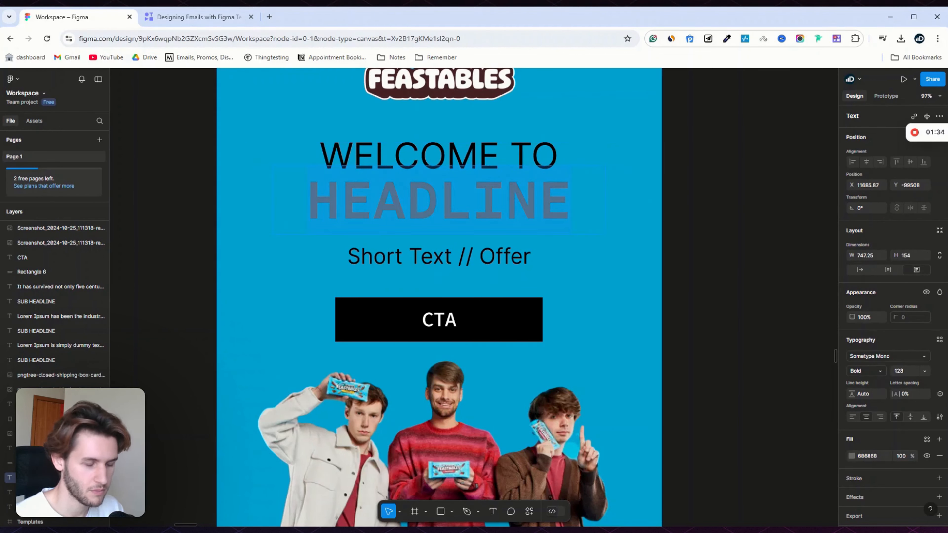
type("THE FEAST")
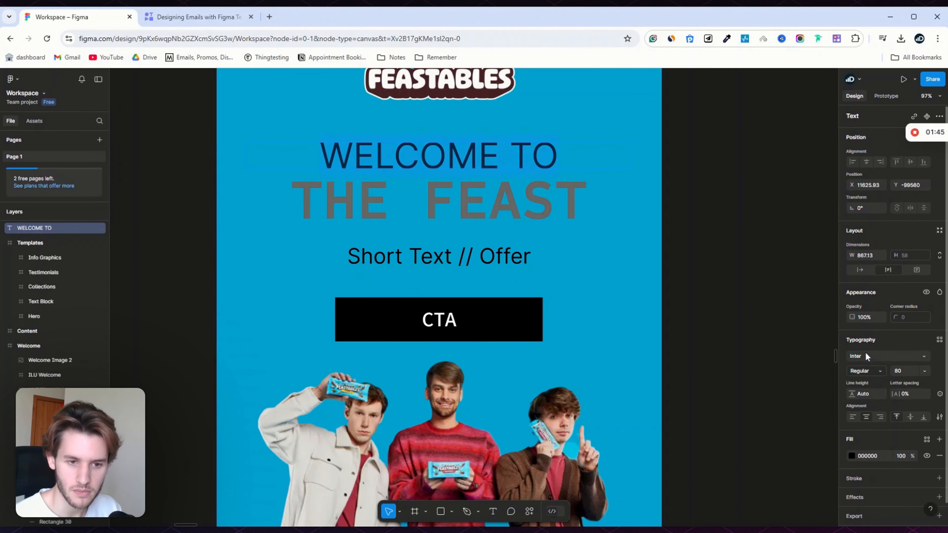
Step: Format the "WELCOME TO" text in Kanit Bold with a white FFFFFF fill
left_click(863, 353)
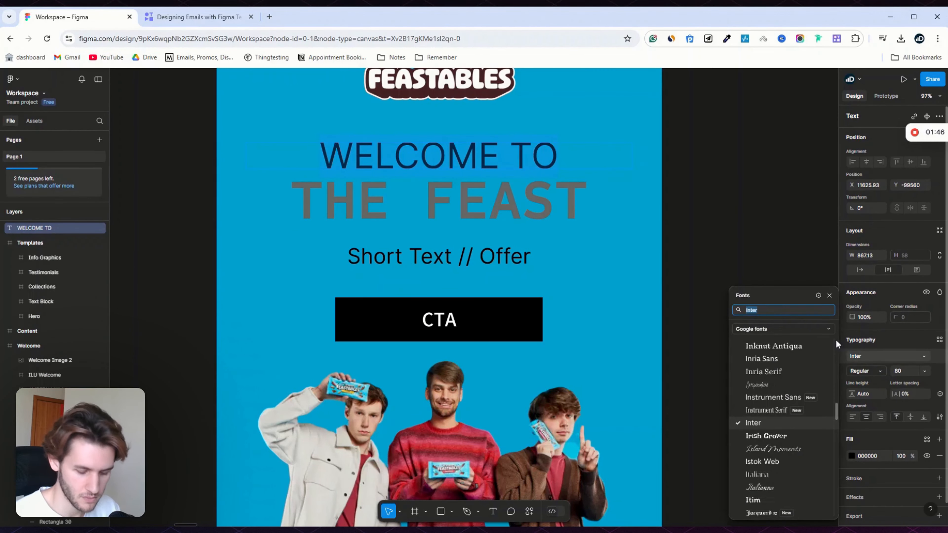
type("KANIT")
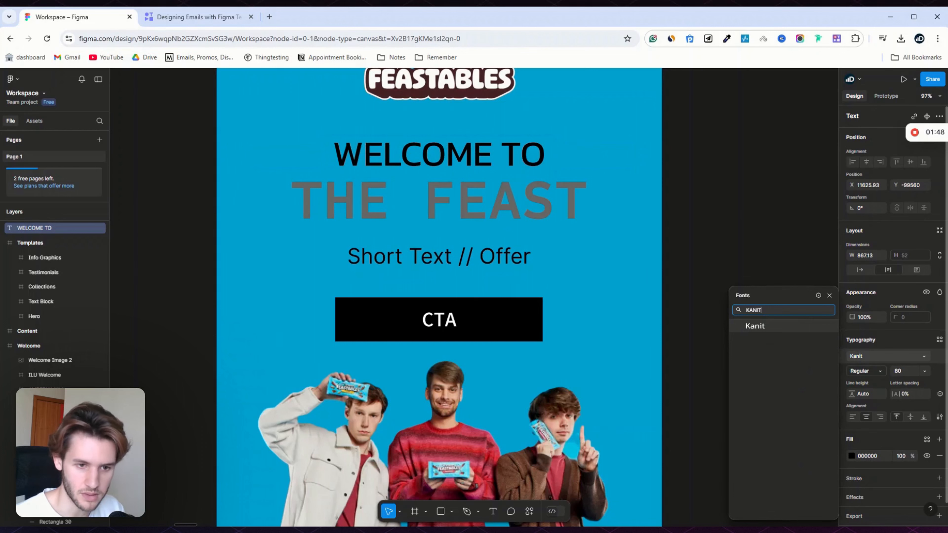
left_click(789, 327)
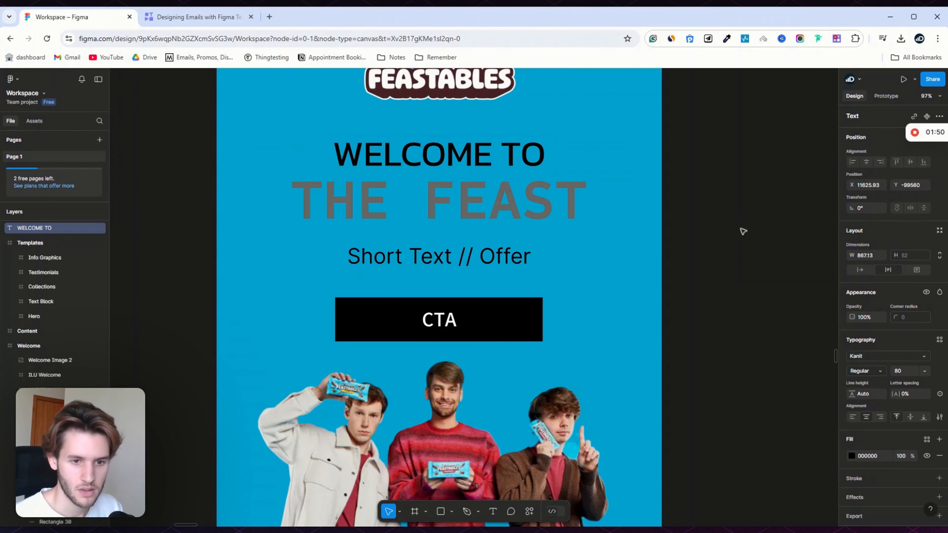
left_click(878, 371)
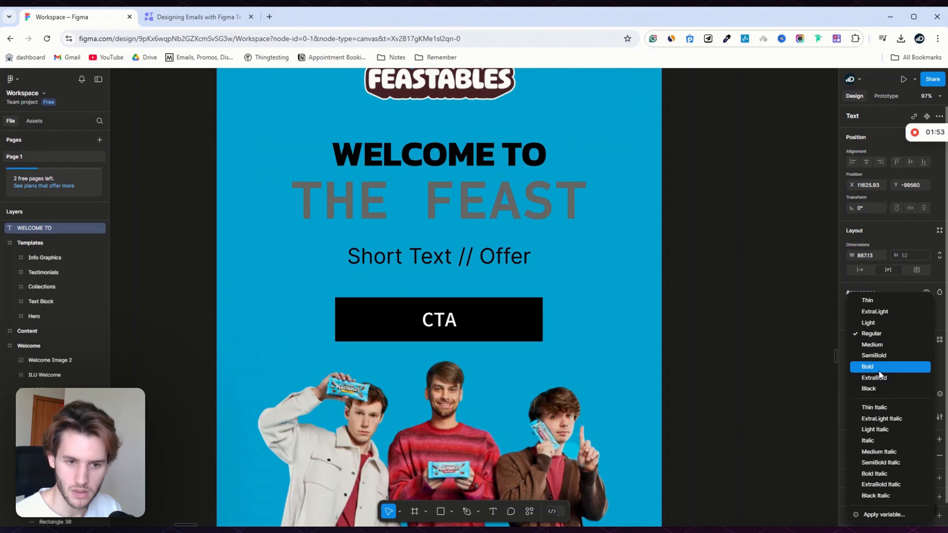
left_click(878, 367)
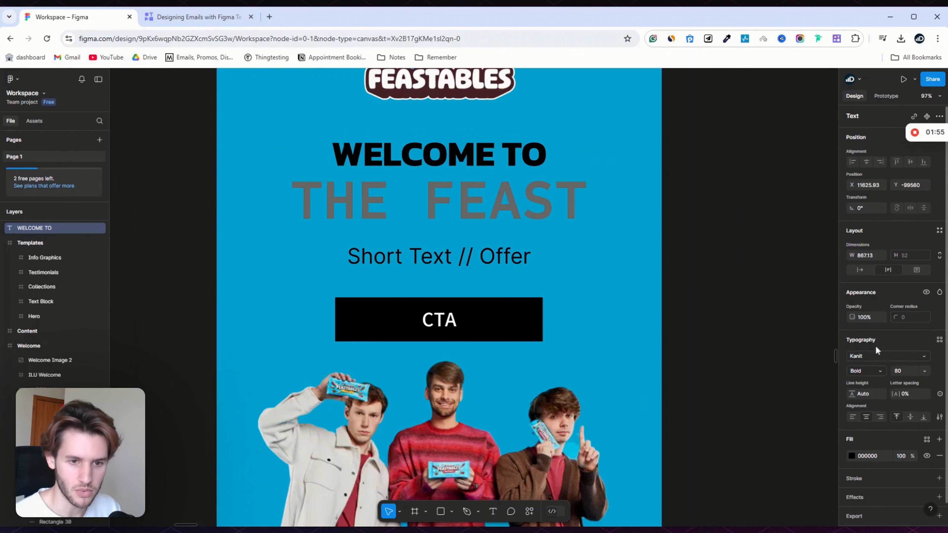
left_click(851, 455)
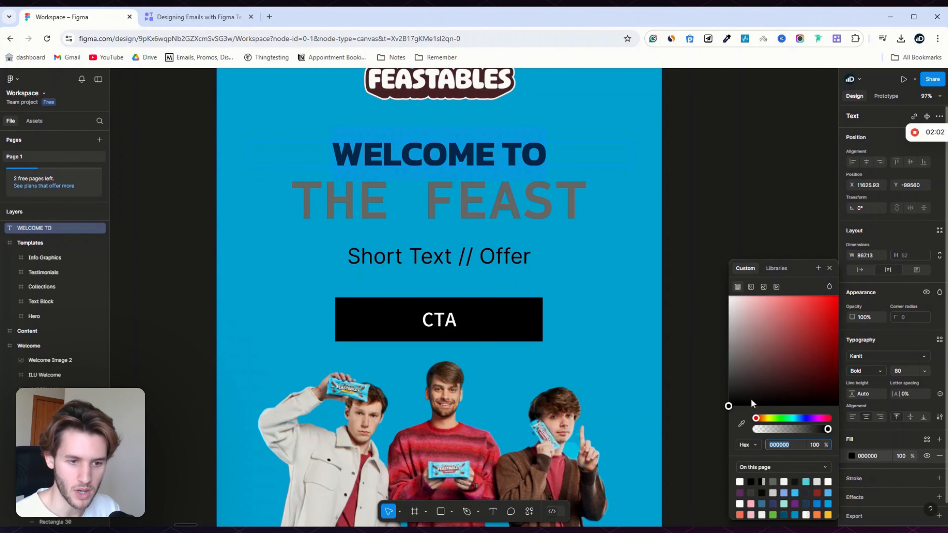
left_click_drag(728, 405, 716, 277)
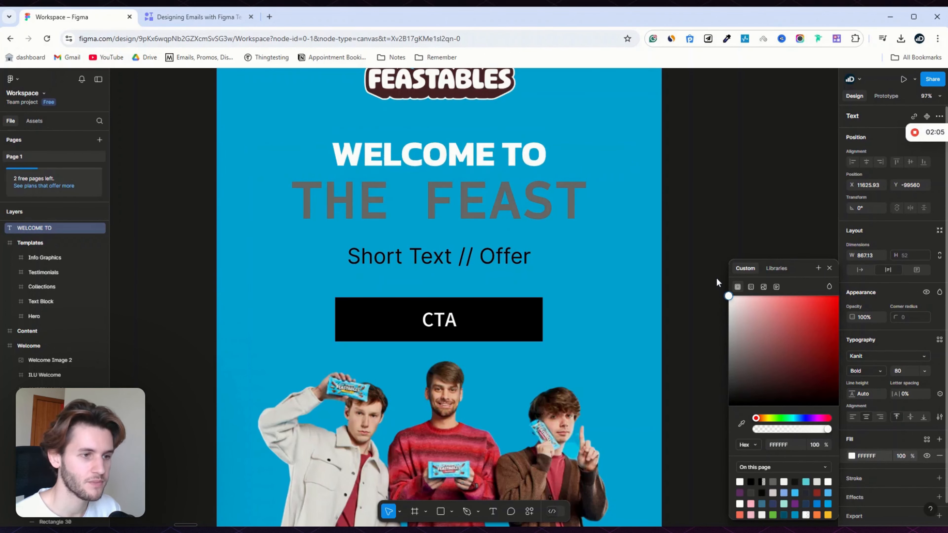
Step: Change the "THE FEAST" headline font to Kanit and set its size to 135
double_click(485, 202)
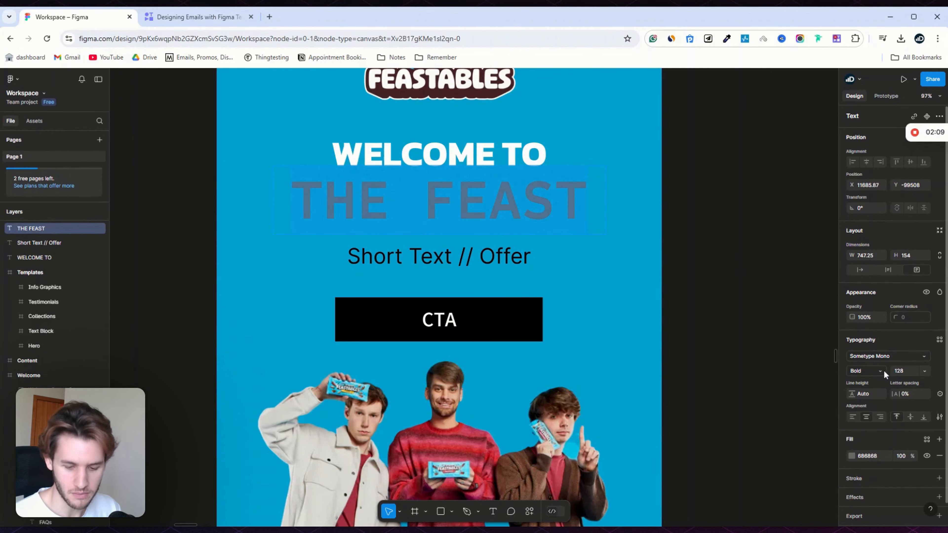
left_click(884, 356)
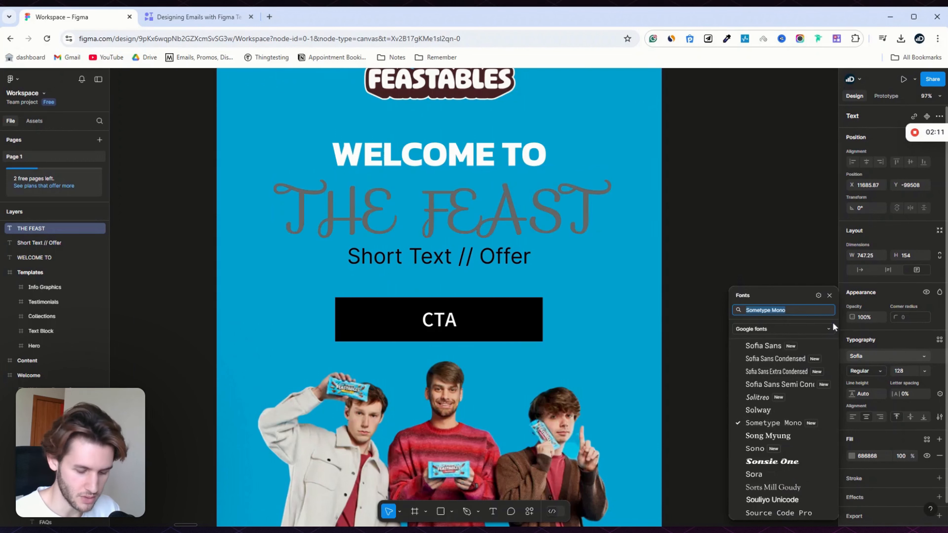
type("kanit")
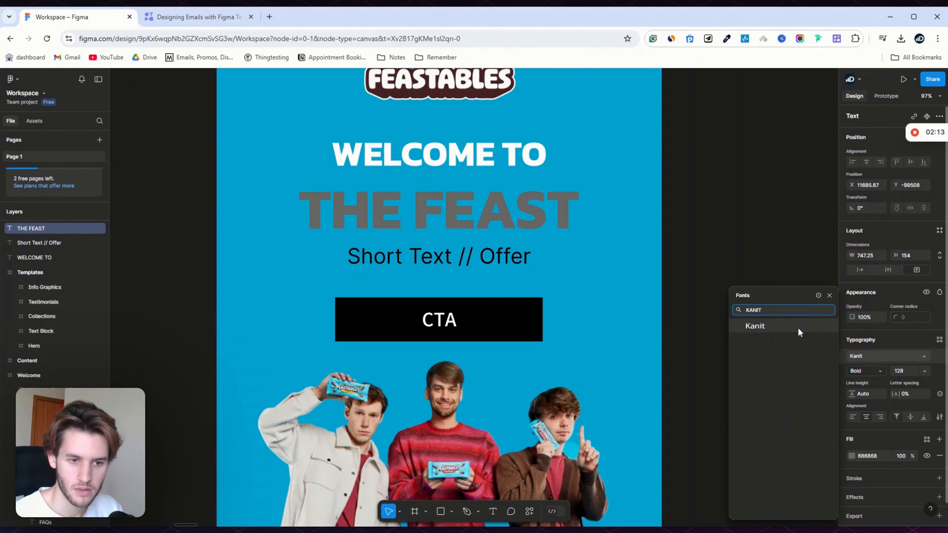
left_click(798, 328)
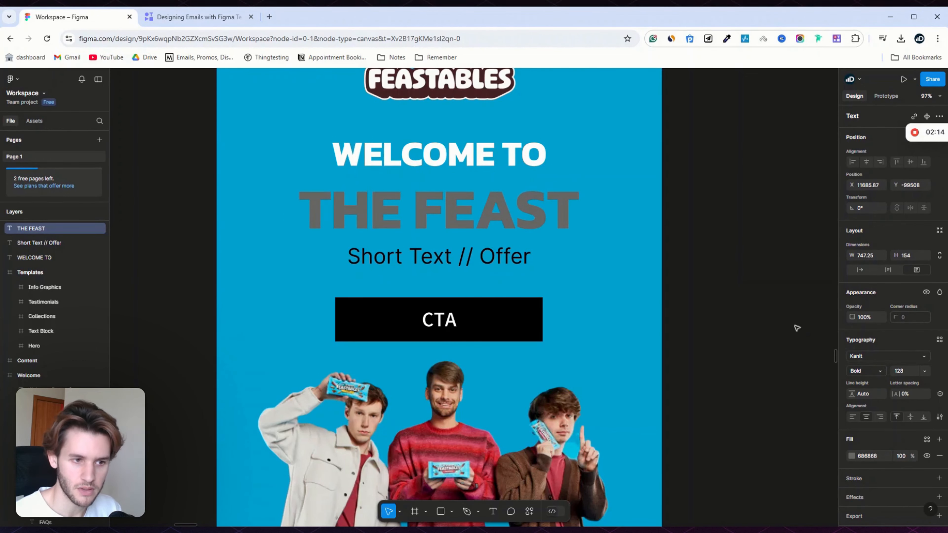
left_click(907, 367)
type("135")
key("Return")
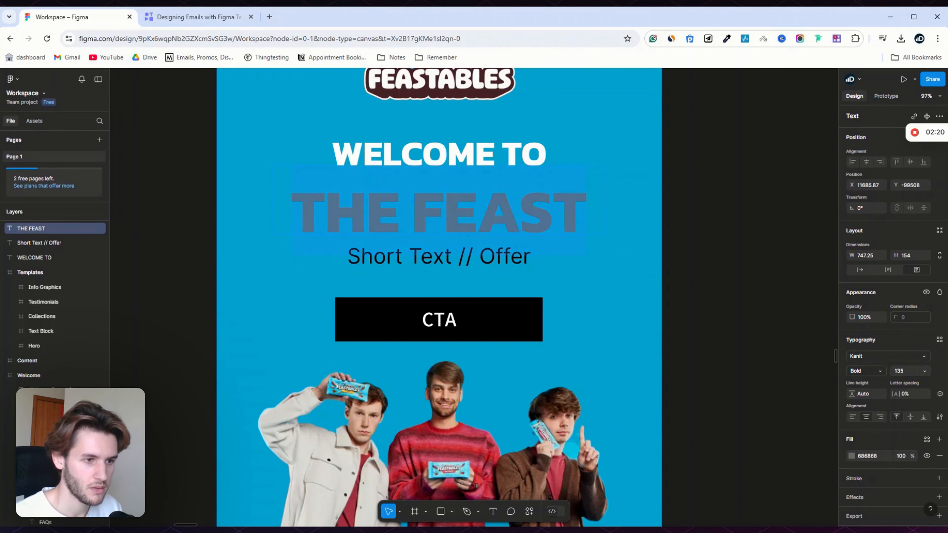
Step: Move the "THE FEAST" headline up about 37 px, close beneath "WELCOME TO", and set its fill to white FFFFFF
left_click_drag(476, 221, 469, 206)
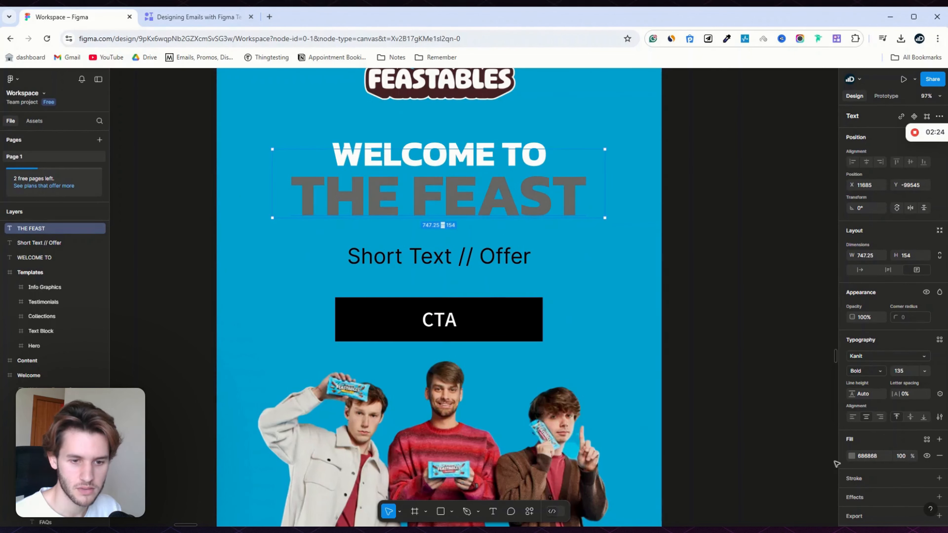
left_click(851, 456)
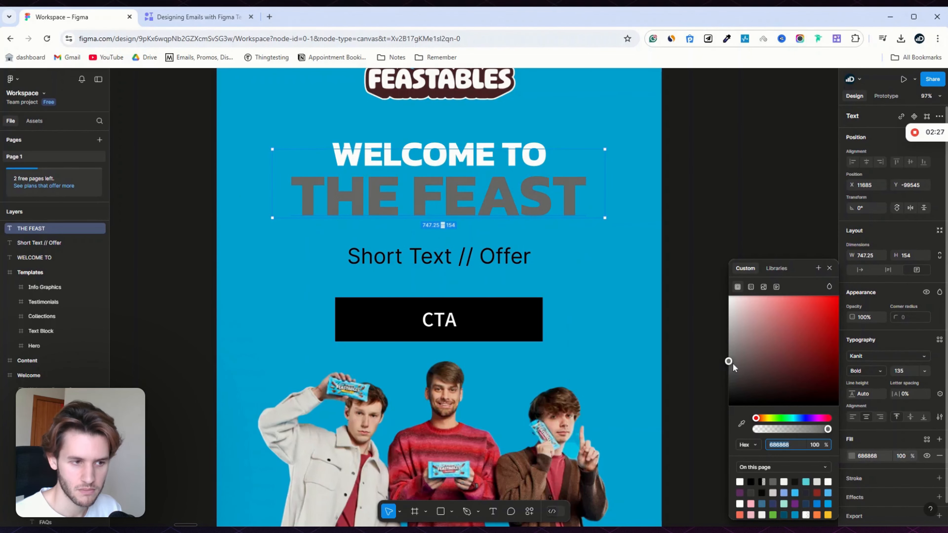
left_click_drag(733, 363, 722, 274)
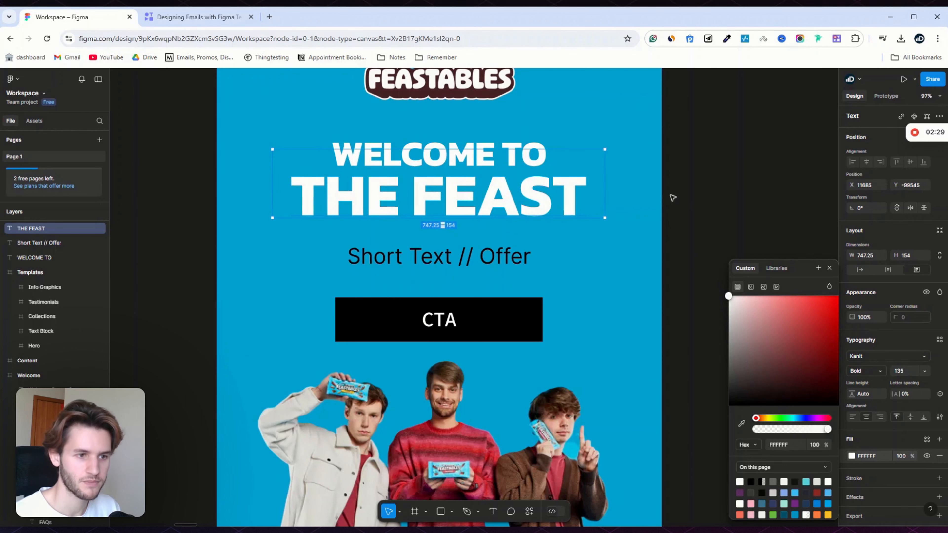
left_click(758, 202)
scroll(698, 201, "up", 3)
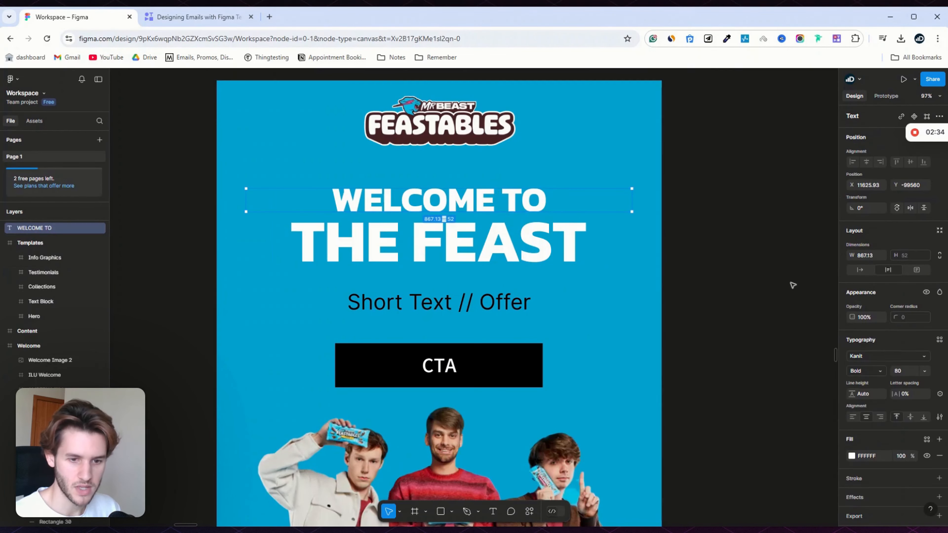
scroll(790, 282, "down", 3)
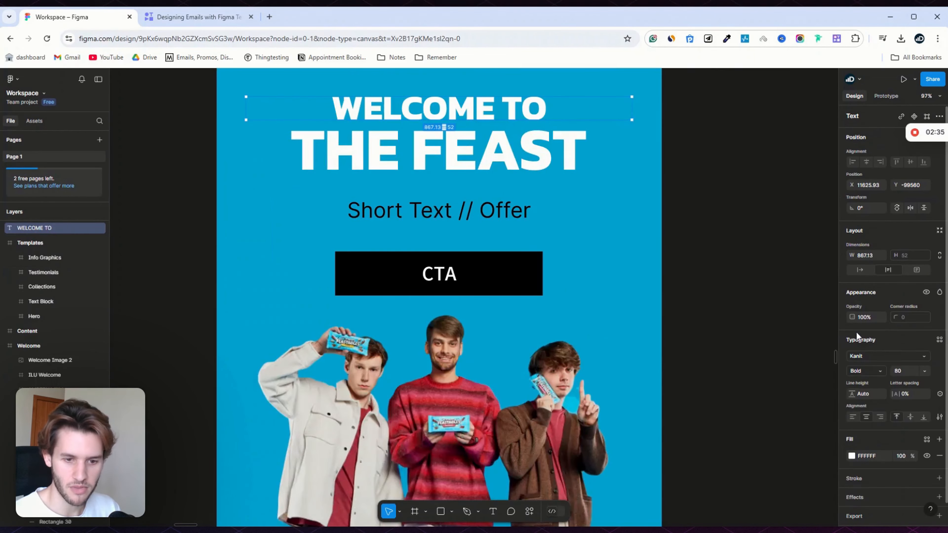
Step: Give the "WELCOME TO" text an outside stroke in the logo's dark brown 492525 with a weight of 8
scroll(821, 333, "up", 4)
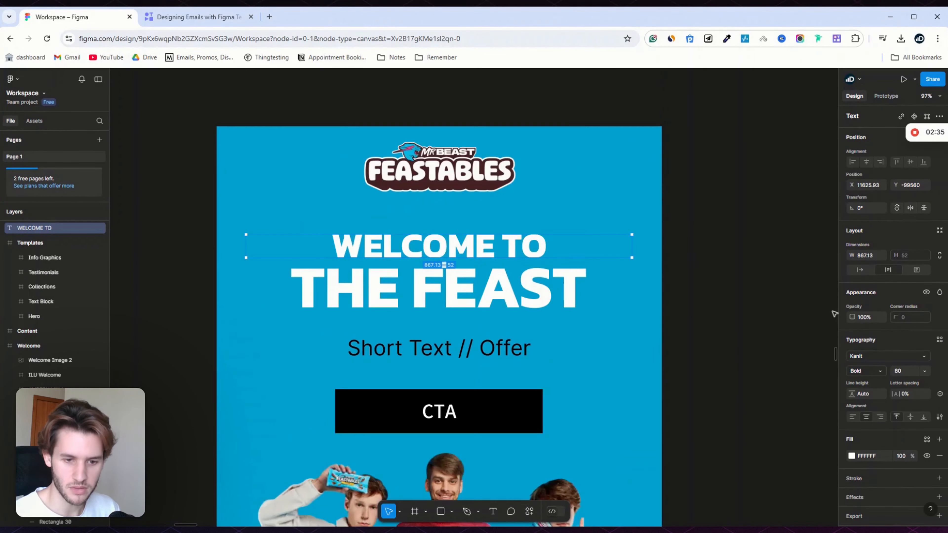
left_click(940, 478)
scroll(870, 461, "down", 2)
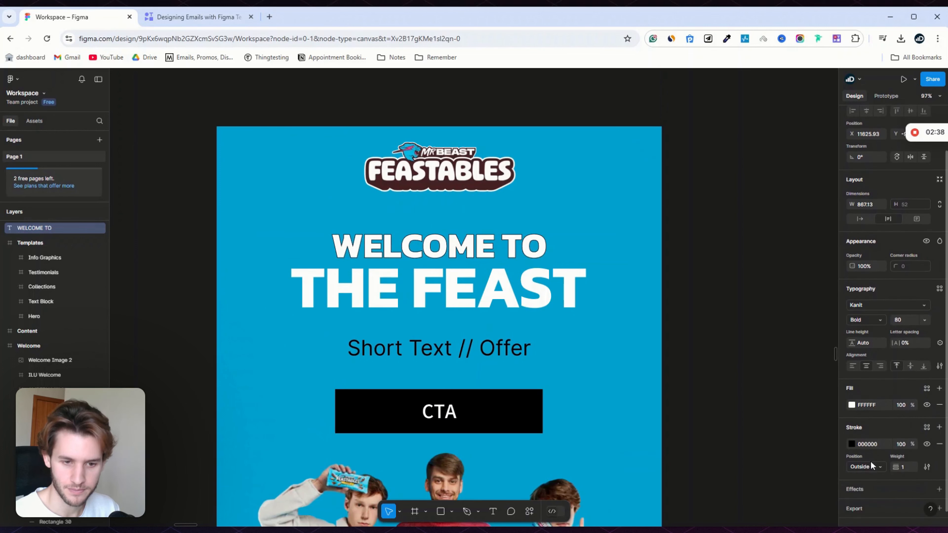
left_click(852, 444)
left_click(741, 423)
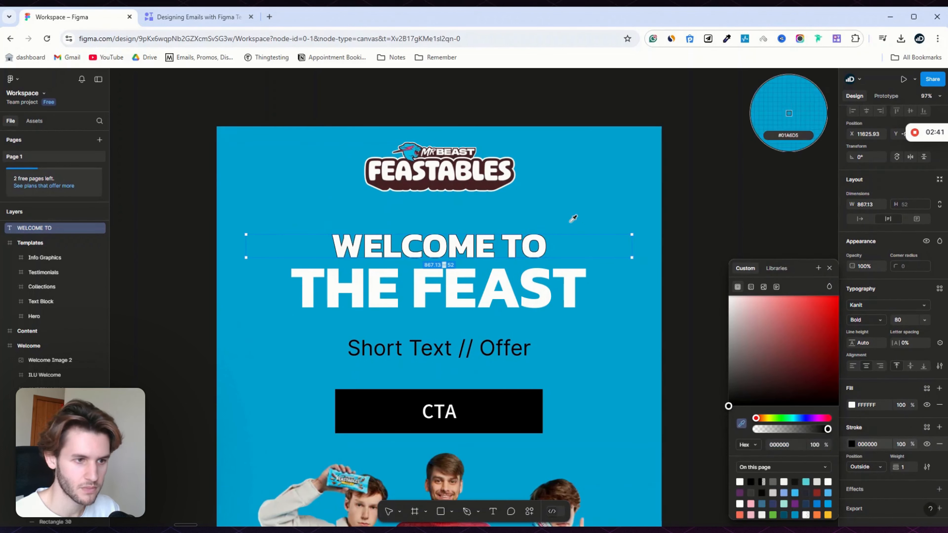
left_click(483, 178)
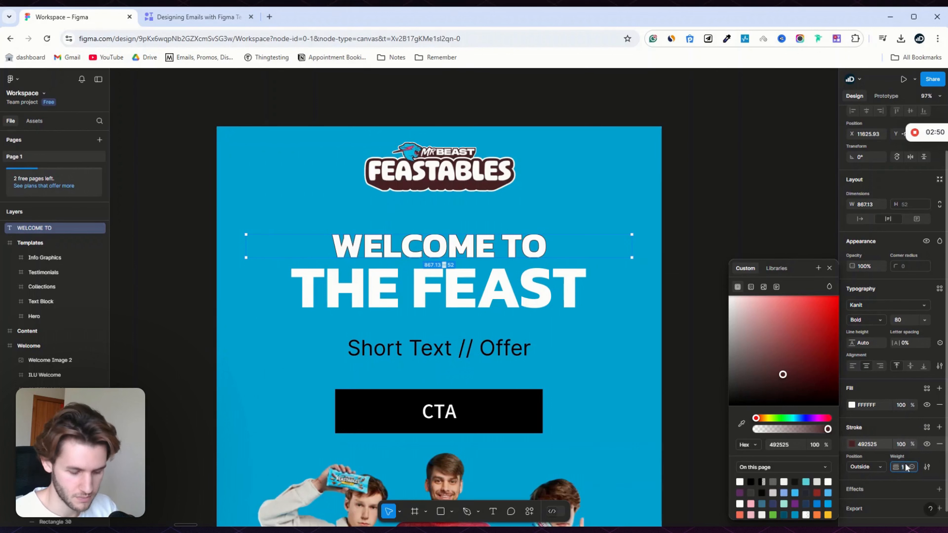
key("Return")
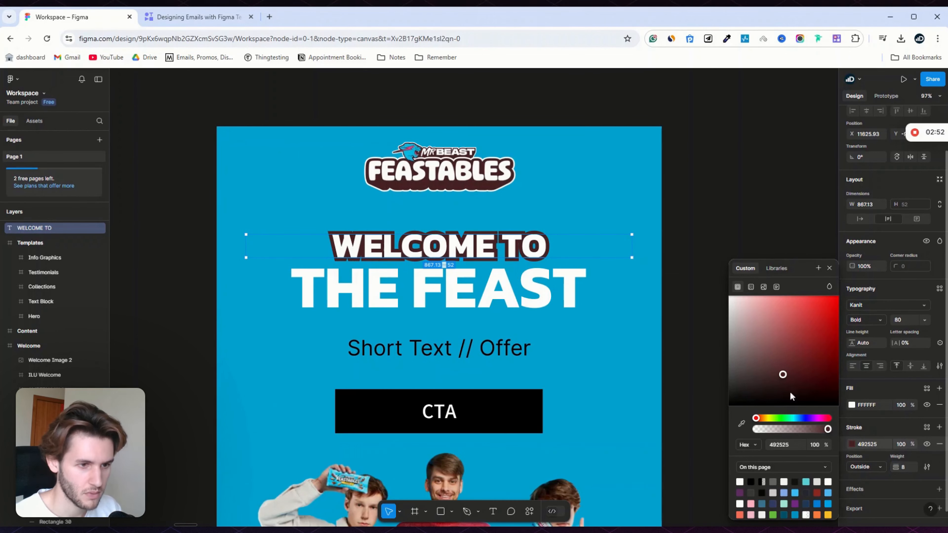
left_click(731, 229)
Step: Add an outside stroke to the "THE FEAST" headline, sampling dark brown 4B2425 from the logo and setting the weight to 10
left_click(579, 291)
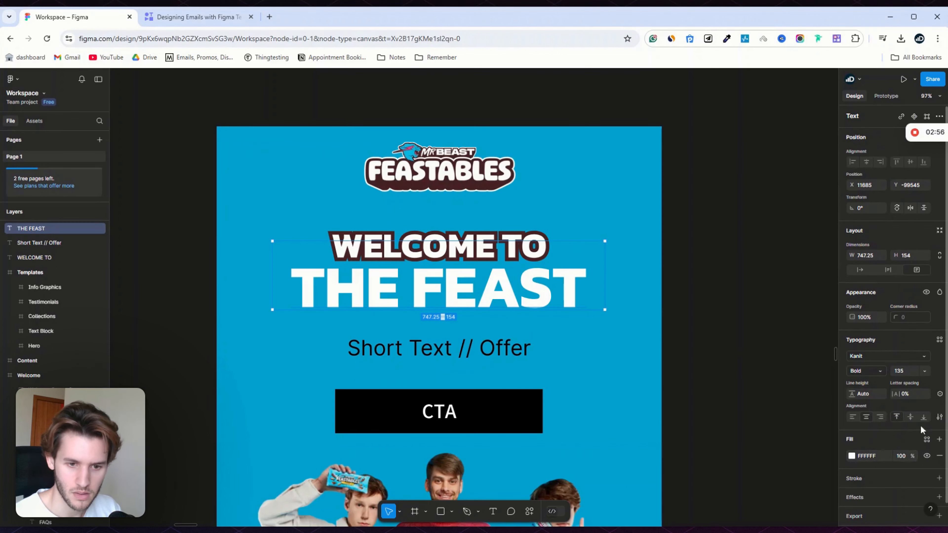
left_click(939, 478)
left_click(852, 495)
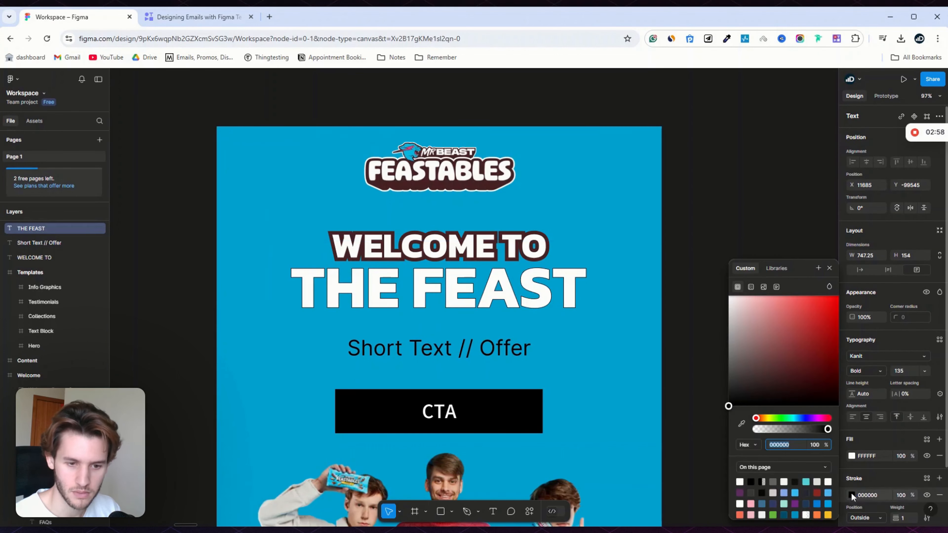
left_click(741, 423)
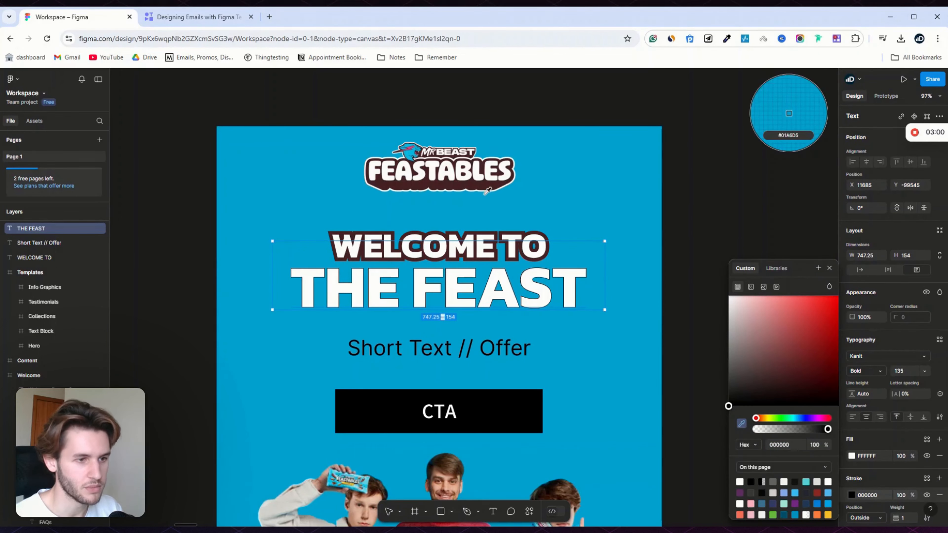
left_click(494, 182)
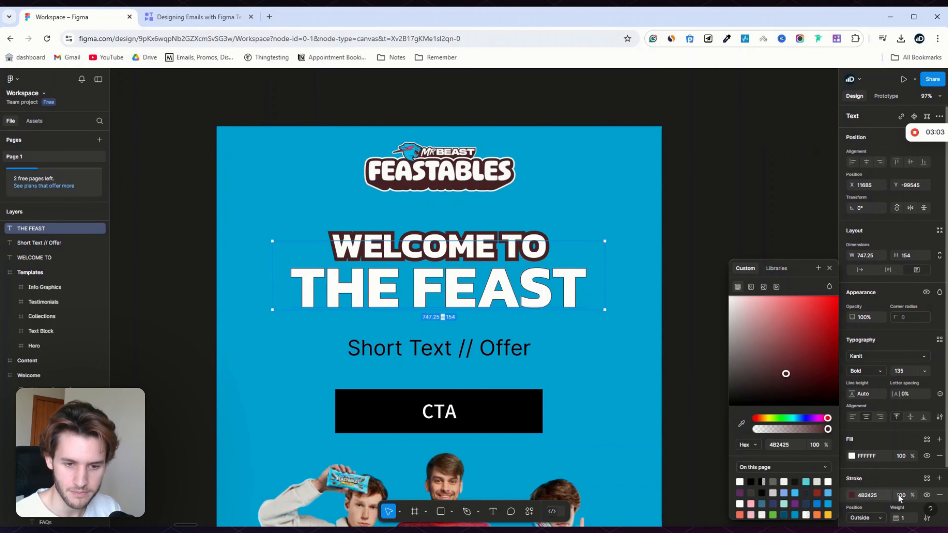
left_click(906, 518)
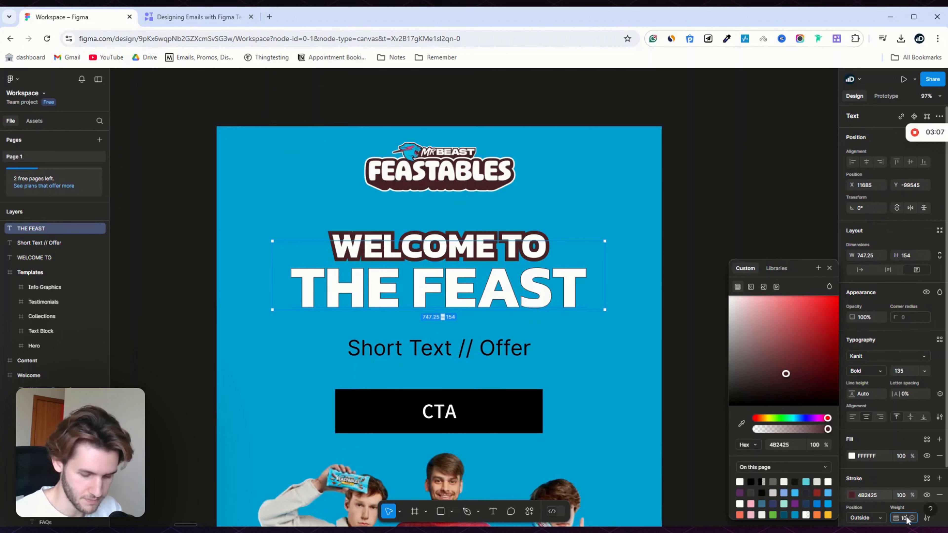
type("10")
key("Return")
left_click(758, 212)
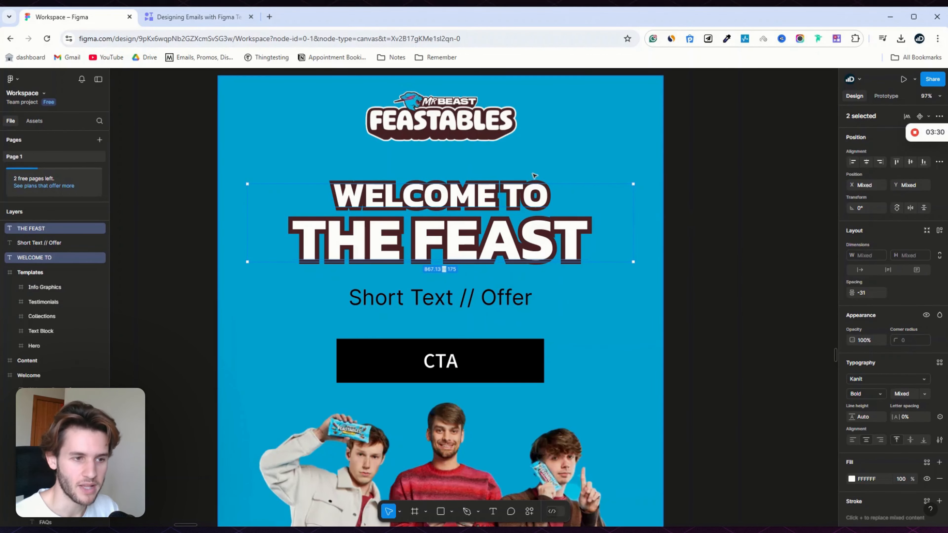
Step: Nudge the "WELCOME TO" and "THE FEAST" texts up together, slightly closer to the logo
left_click(690, 174)
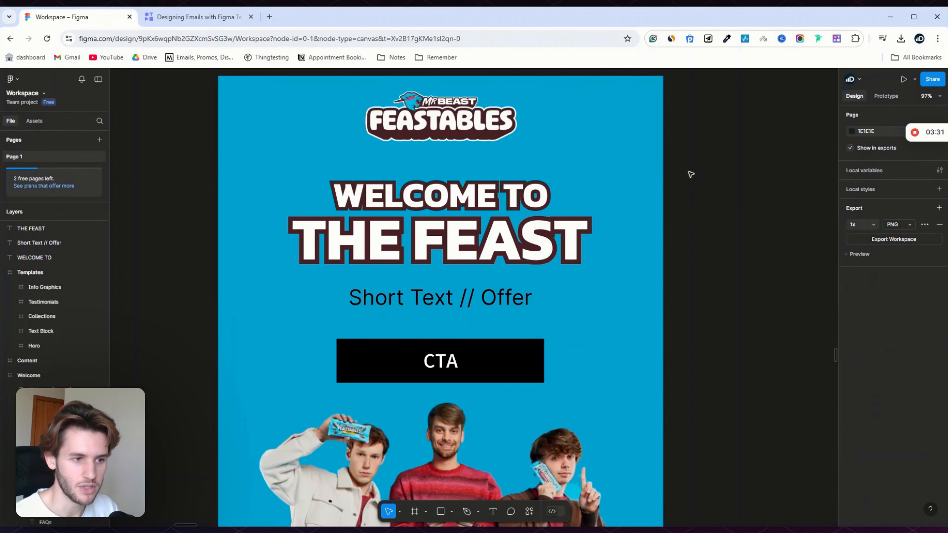
left_click(469, 171)
left_click(473, 197)
left_click(480, 236, "shift")
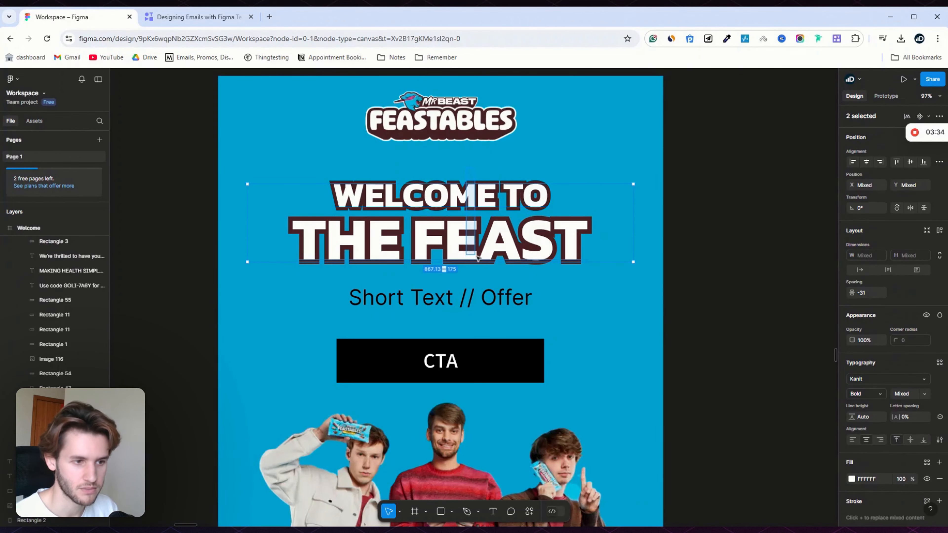
key("Up")
key("Up")
key("Up")
key("Up")
key("Up")
key("Up")
key("Up")
key("Up")
key("Up")
key("Up")
key("Up")
key("Up")
key("Up")
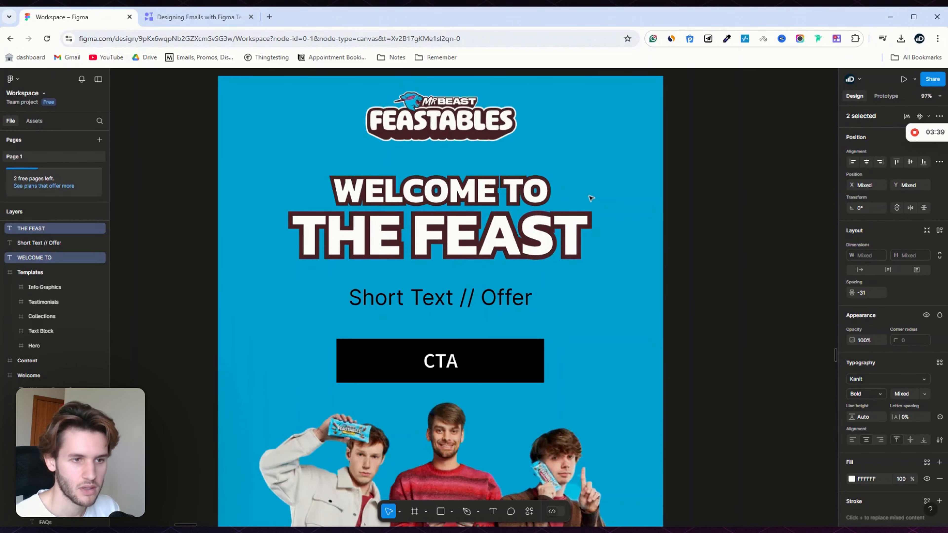
left_click(725, 213)
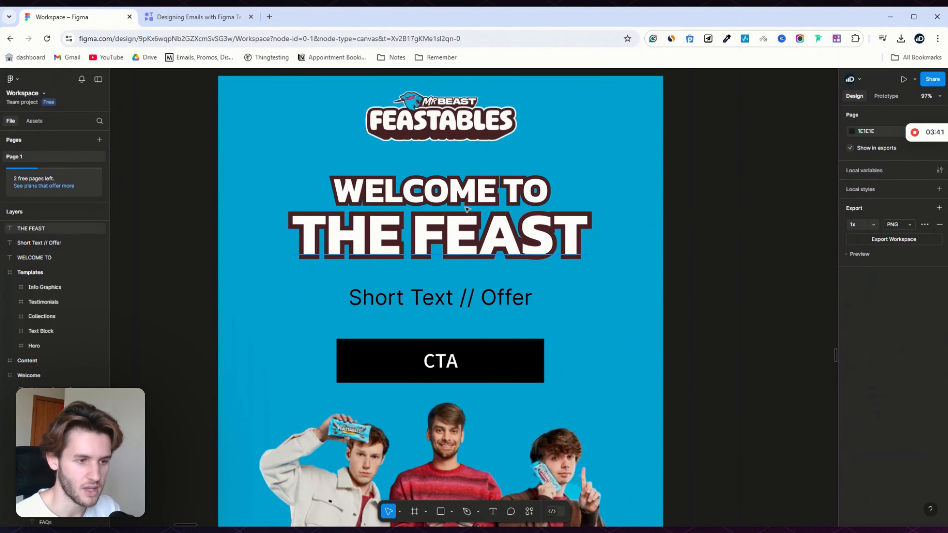
Step: Replace the hero's offer text with "DO YOU EAT FEASTABLES? WE'RE GIVING AWAY $10,000 EVERDAY!!" on three lines and move the CTA button down to clear it
left_click(457, 207)
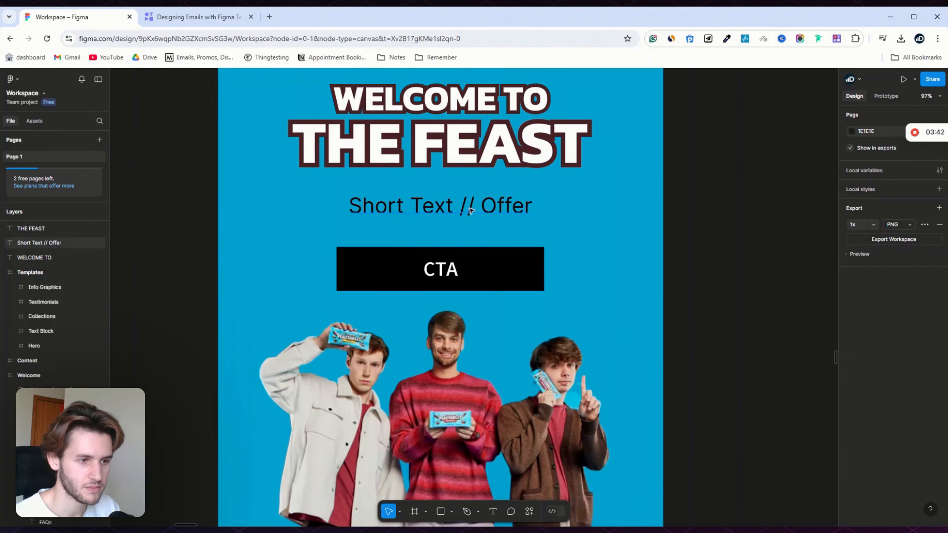
scroll(441, 250, "down", 2)
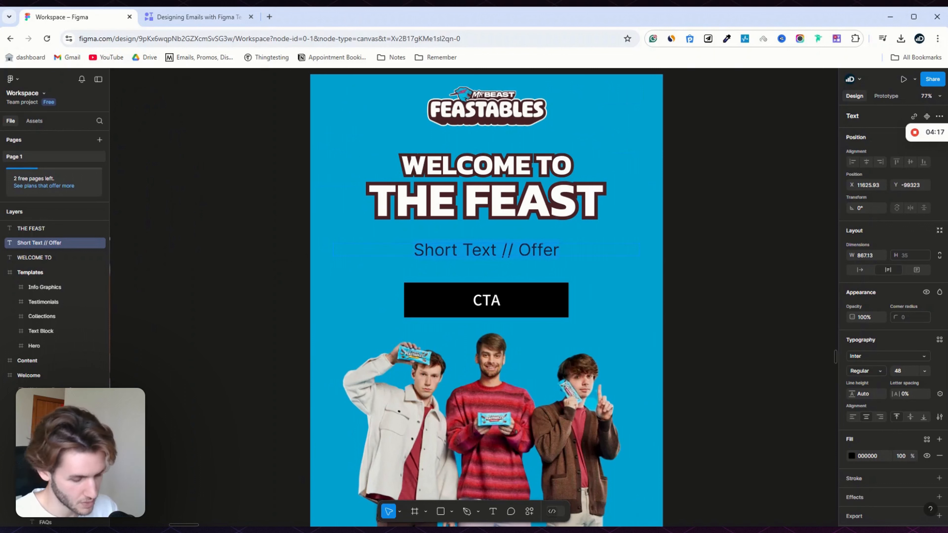
type("DO")
key("BackSpace")
key("BackSpace")
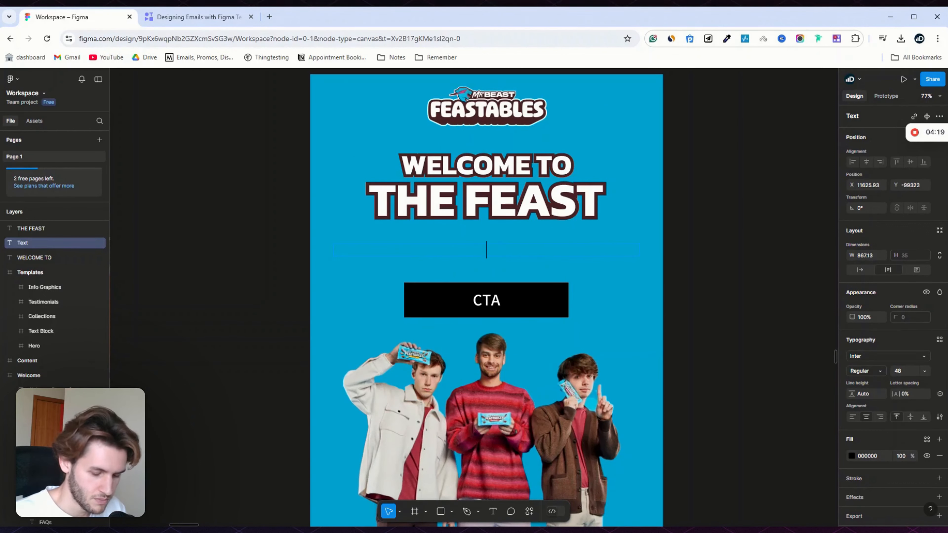
type("DO YOU EAT FEA")
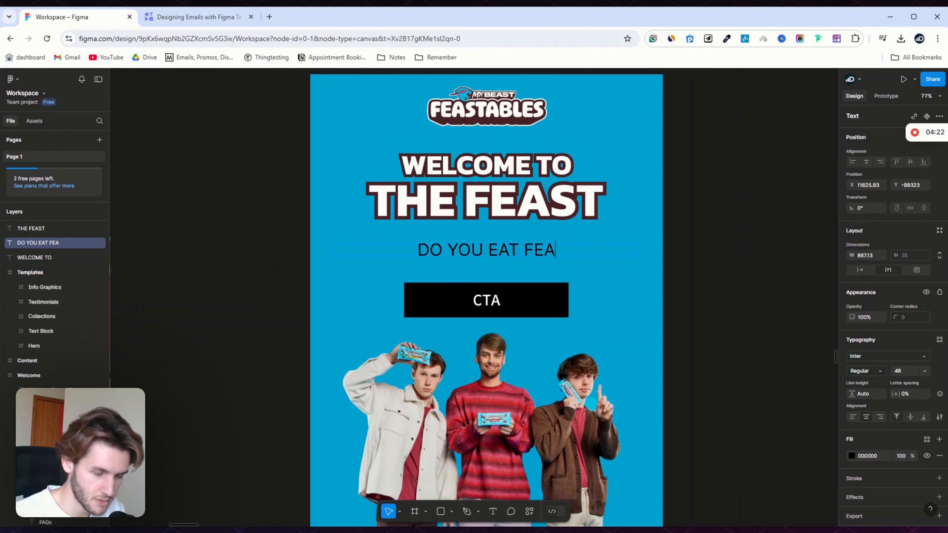
key("BackSpace")
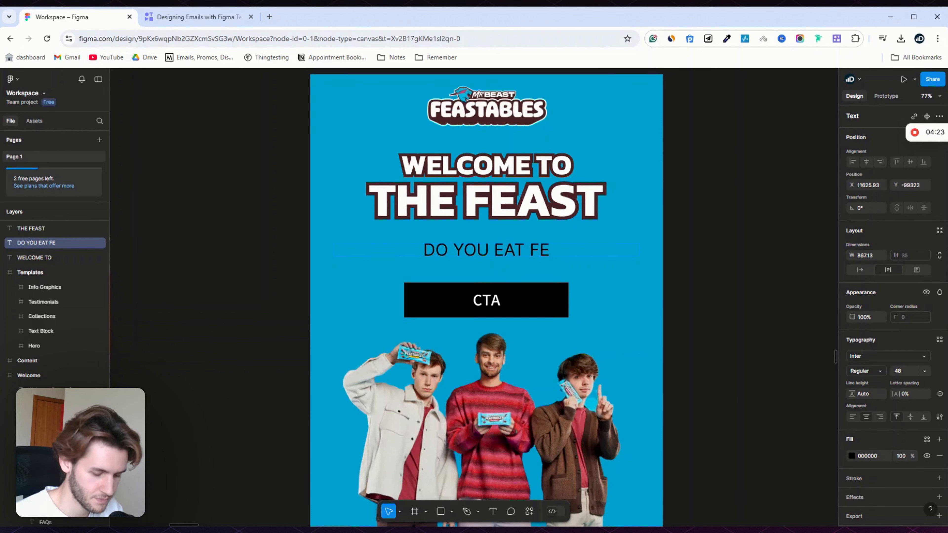
type("ASTABLES")
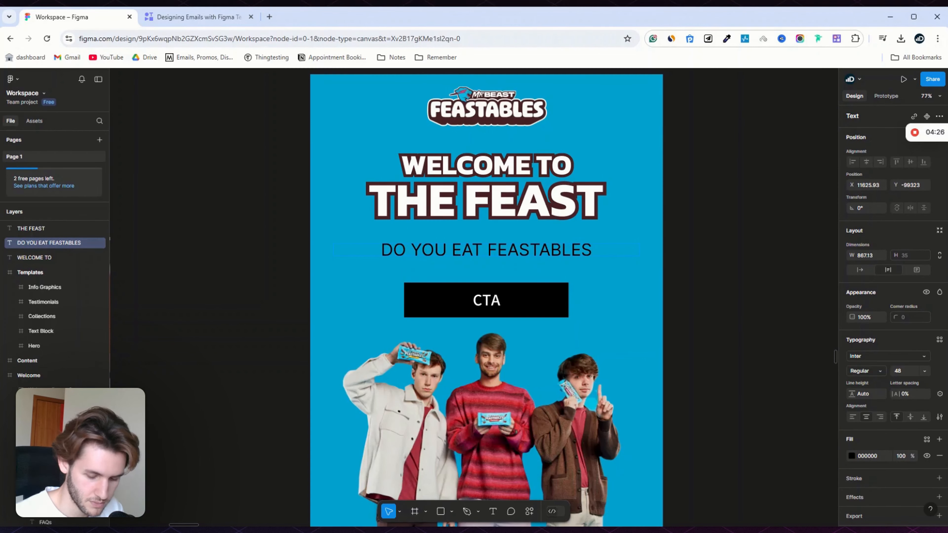
type("?")
key("Return")
type("WE")
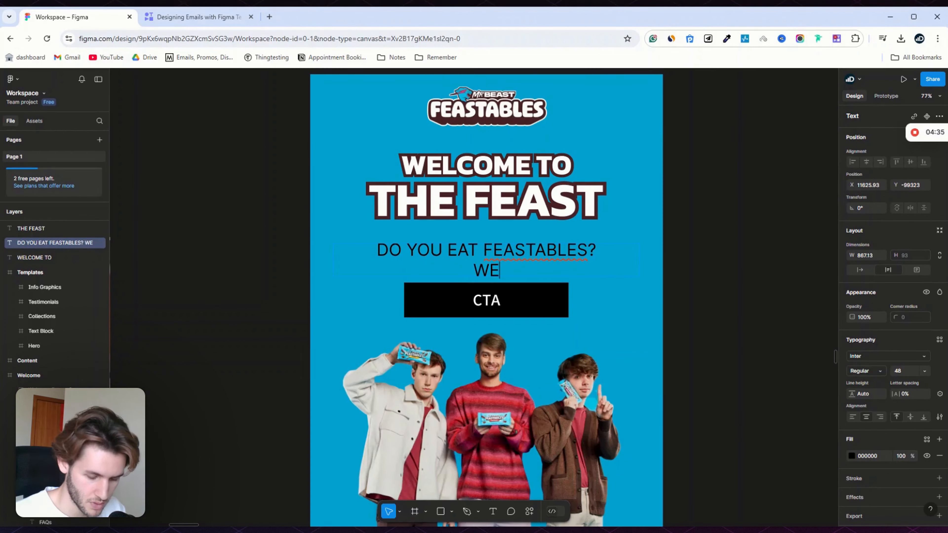
type("'RE GIVING")
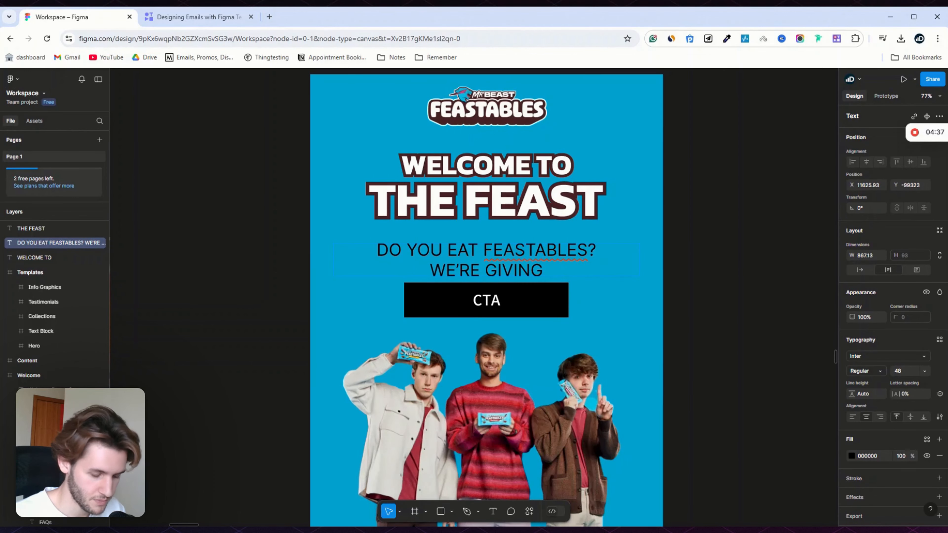
type(" AWAYA")
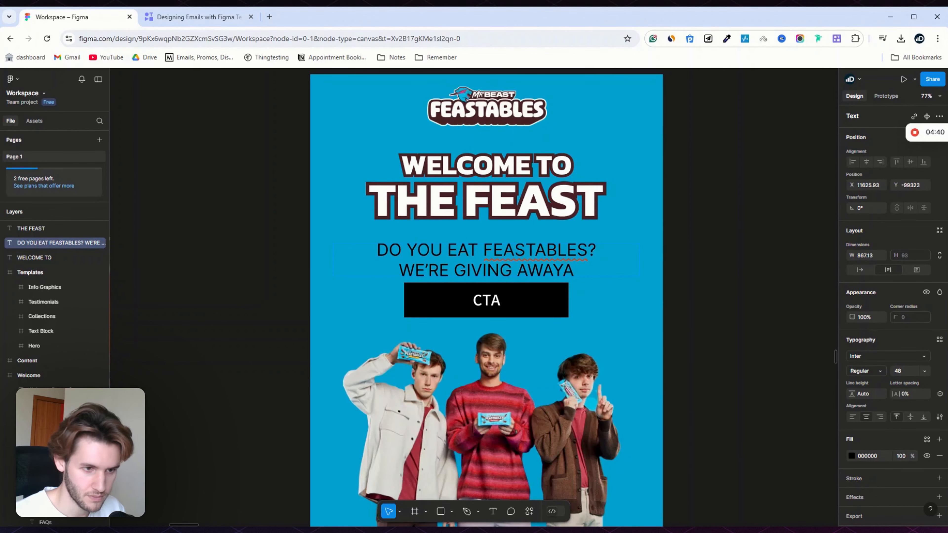
key("BackSpace")
key("Return")
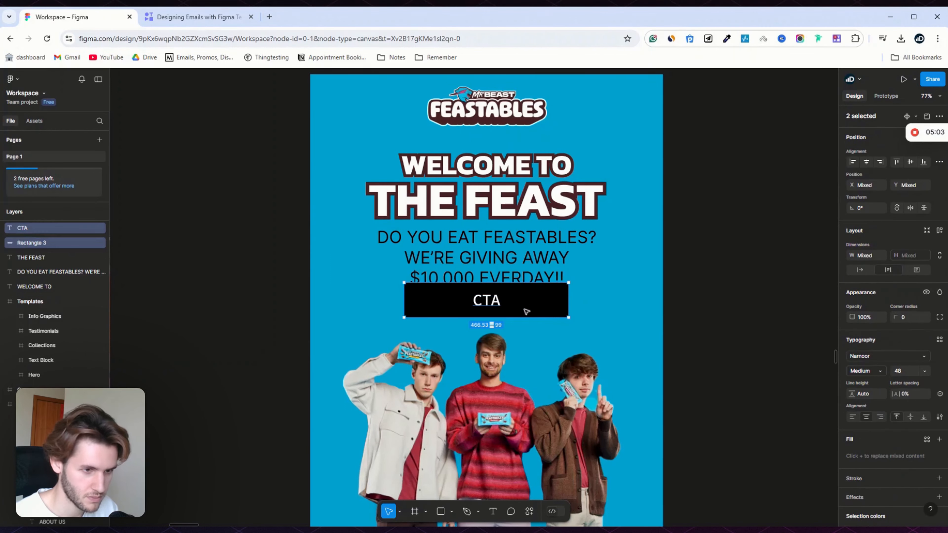
left_click_drag(525, 311, 532, 312)
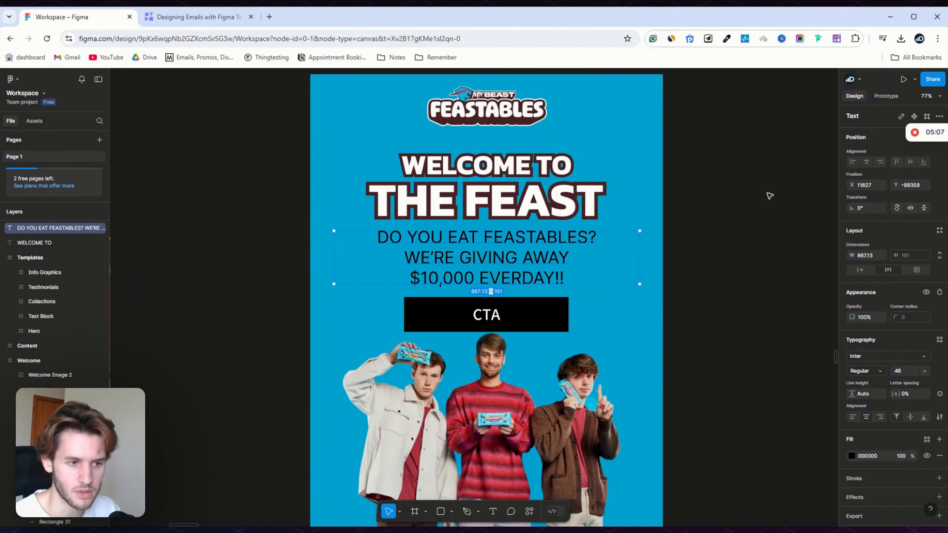
left_click(768, 197)
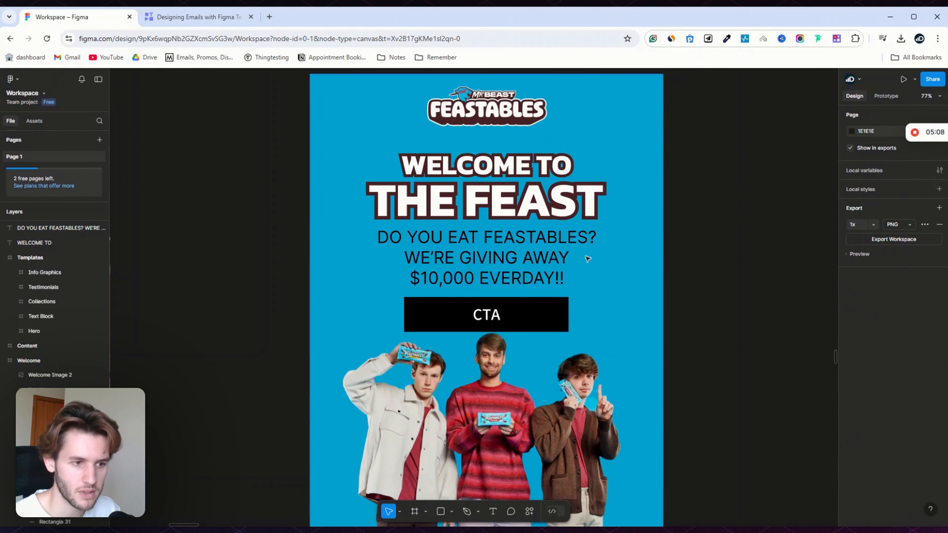
Step: Format the three-line offer text in Kanit Bold Italic and tighten its line height to 103.2%
left_click(535, 260)
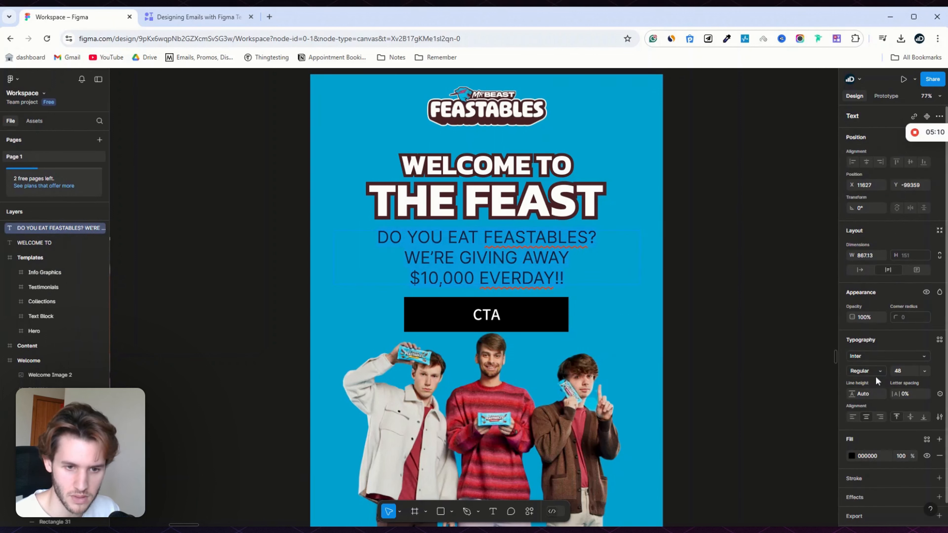
left_click(876, 356)
type("K")
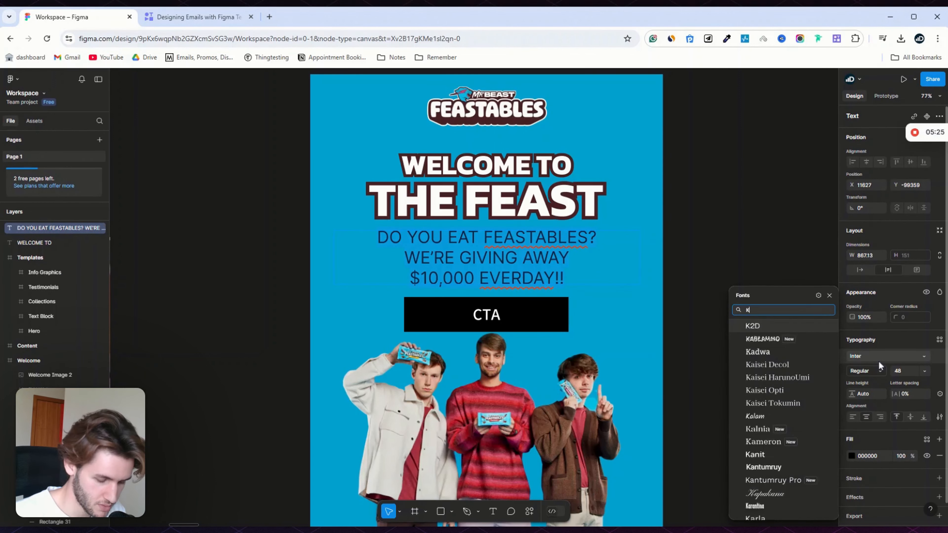
type("ANIT")
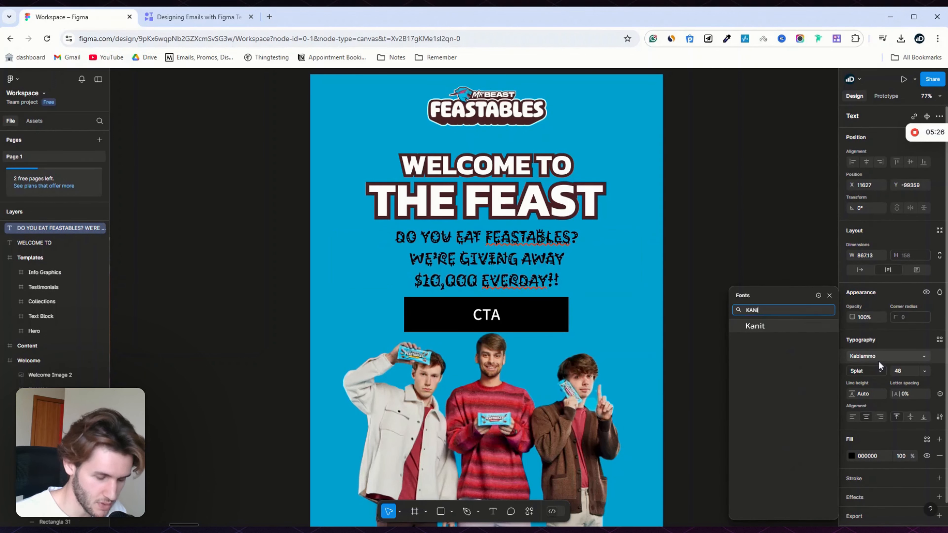
left_click(765, 327)
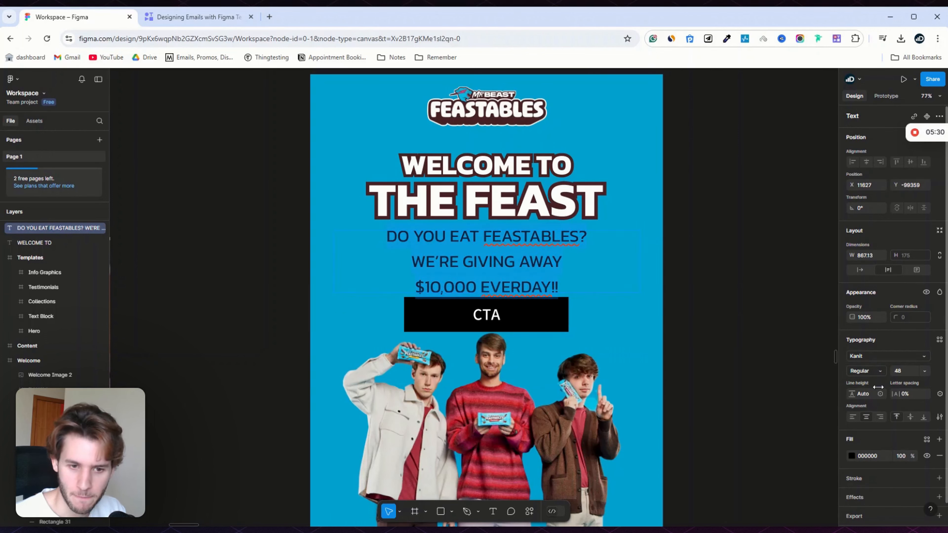
left_click(879, 370)
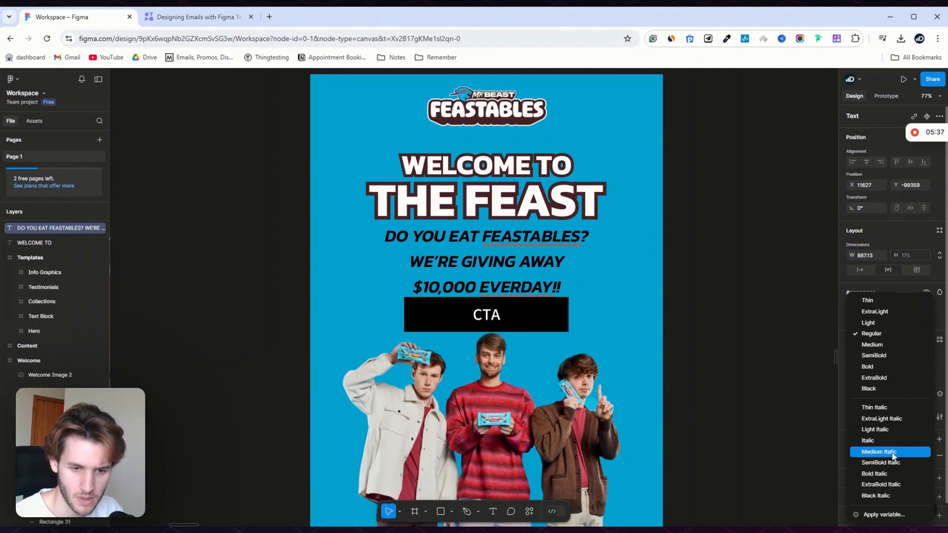
left_click(889, 475)
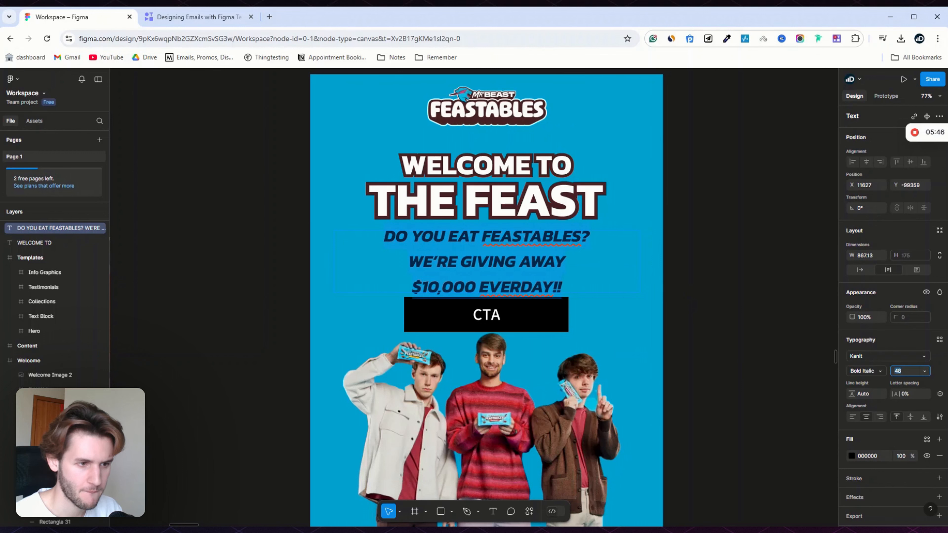
left_click(707, 282)
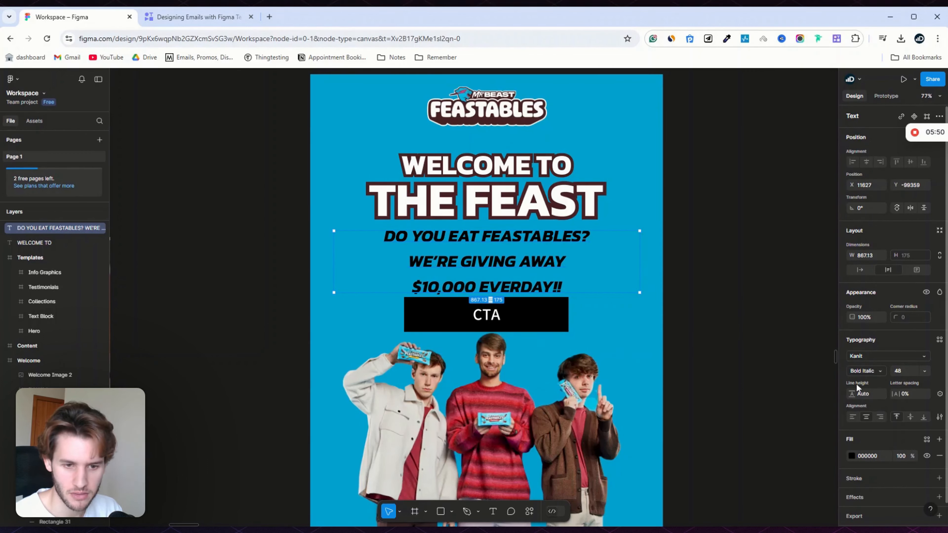
left_click_drag(851, 394, 686, 398)
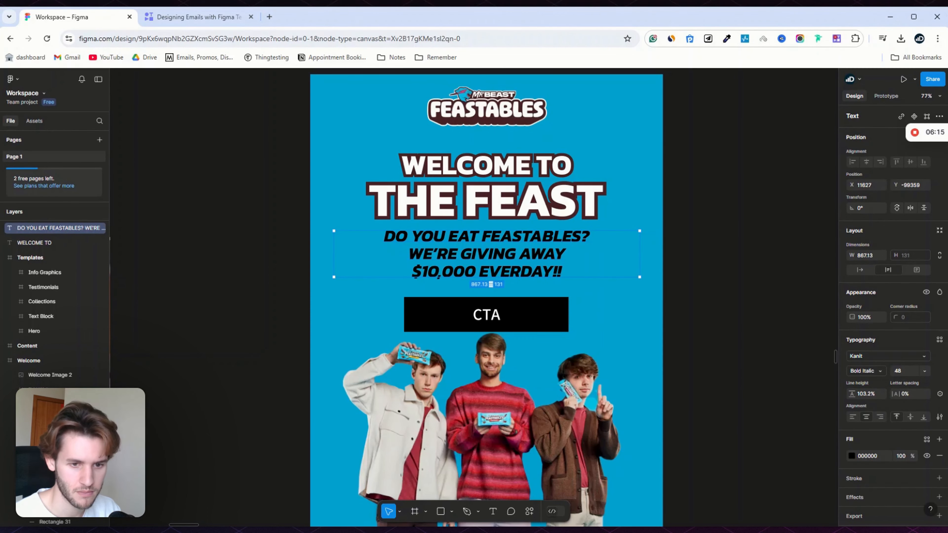
Step: Tighten the line height of the three-line offer text to 102.2%
left_click_drag(855, 394, 794, 396)
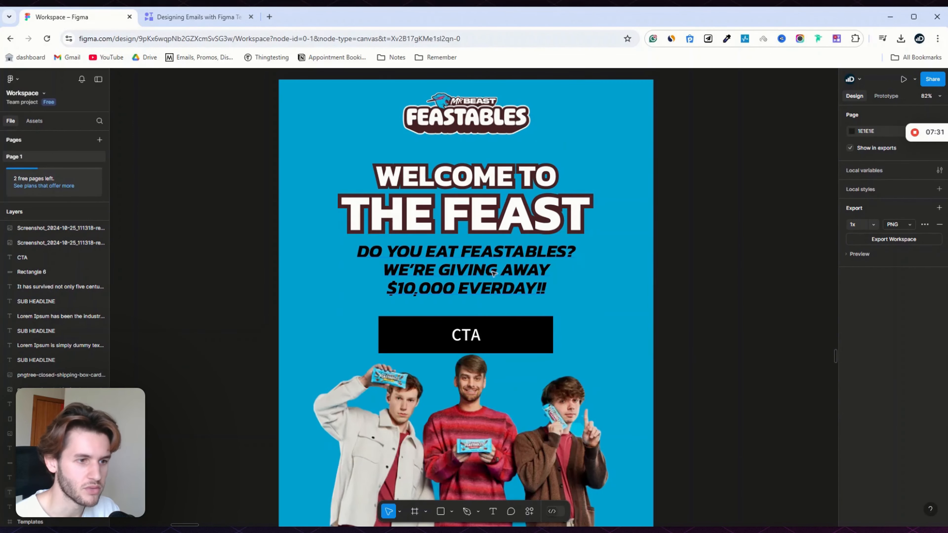
Step: Nudge the Feastables logo up slightly, closer to the hero's upper edge
left_click(485, 128)
key("Up")
key("Up")
key("Up")
key("Up")
key("Up")
key("Up")
key("Up")
key("Up")
key("Up")
key("Up")
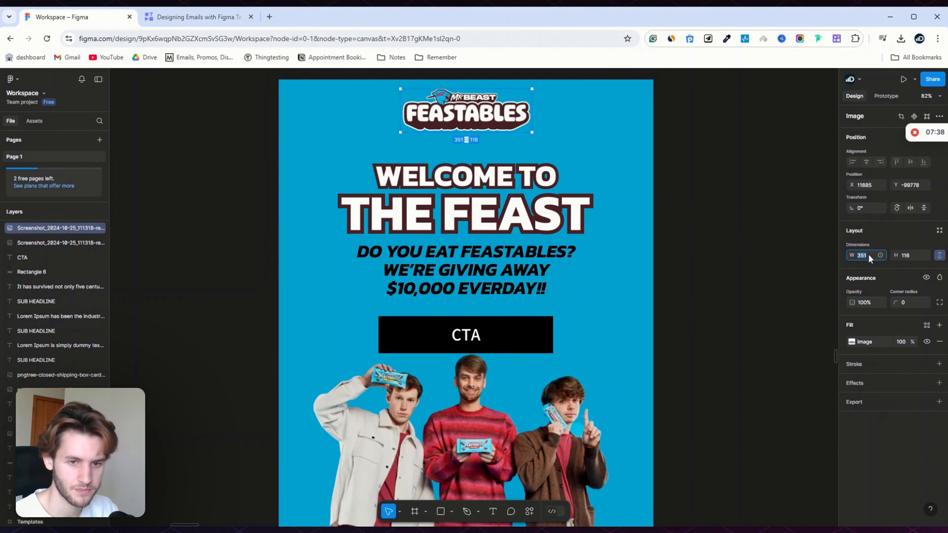
Step: Set the Feastables logo's width to 300 with its proportions kept and centre it horizontally in the hero again
key("Return")
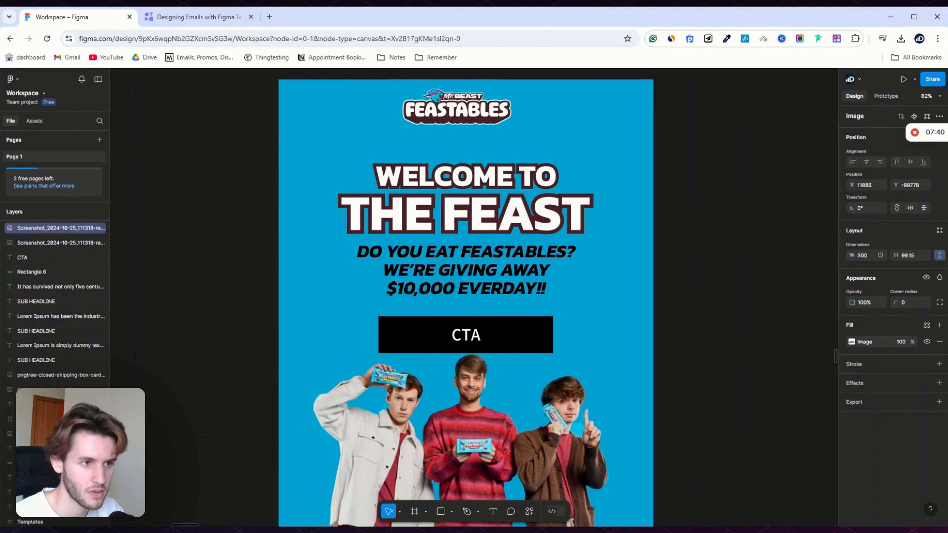
left_click_drag(446, 105, 456, 106)
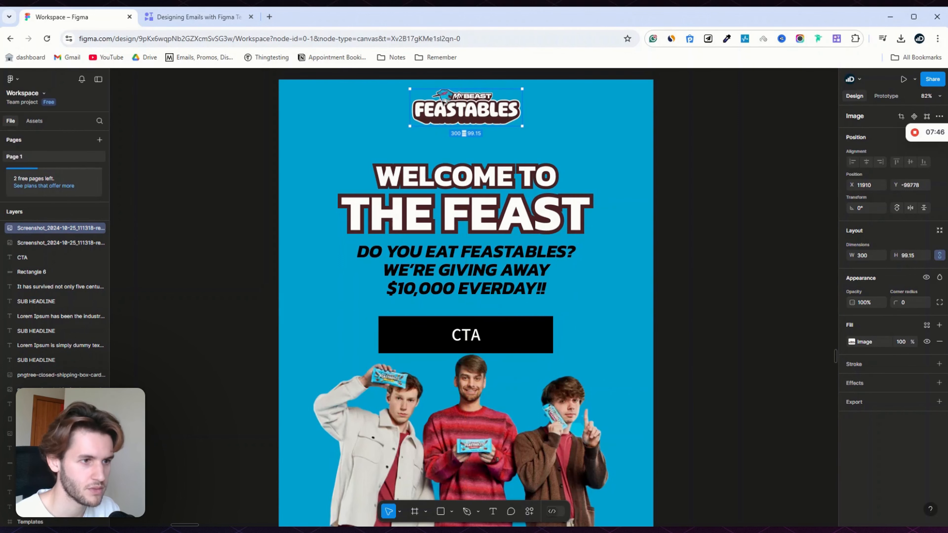
key("alt")
left_click(732, 115)
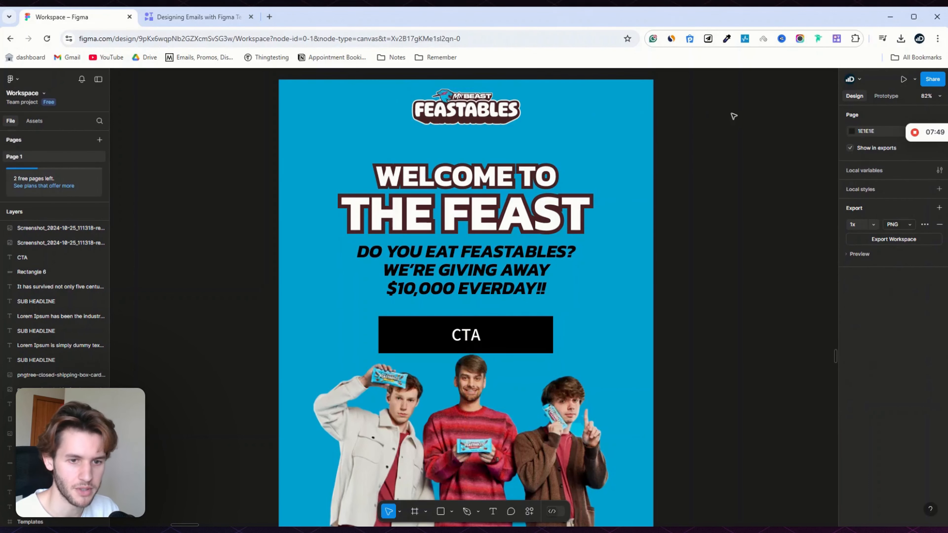
left_click(484, 113)
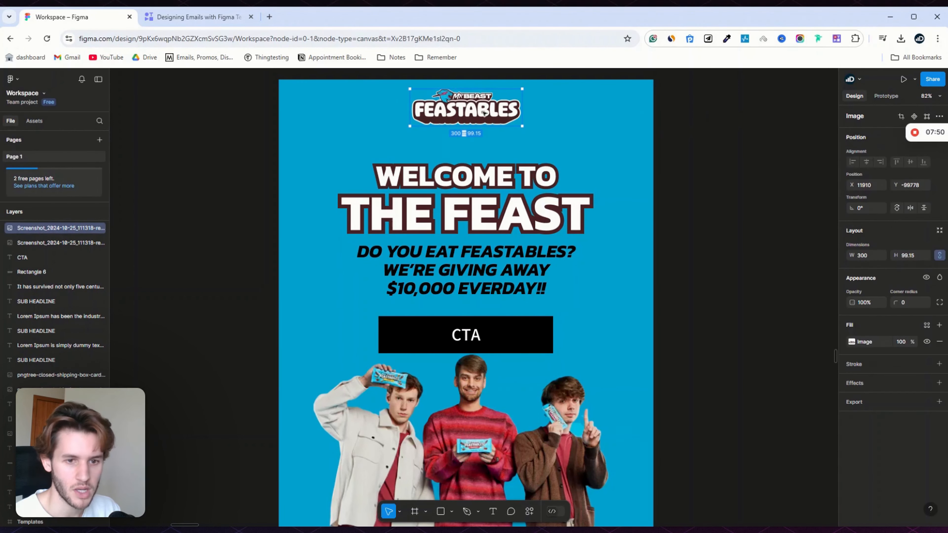
left_click(940, 257)
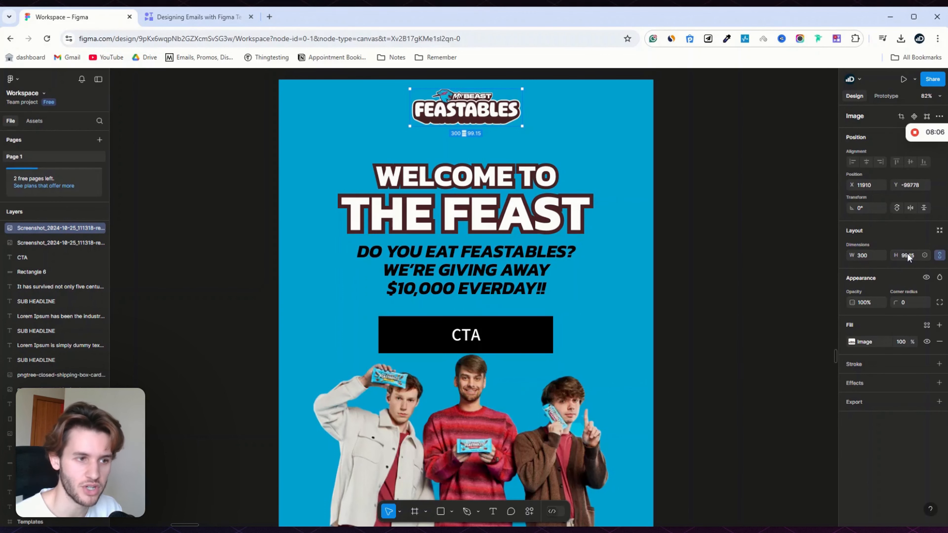
left_click(520, 163)
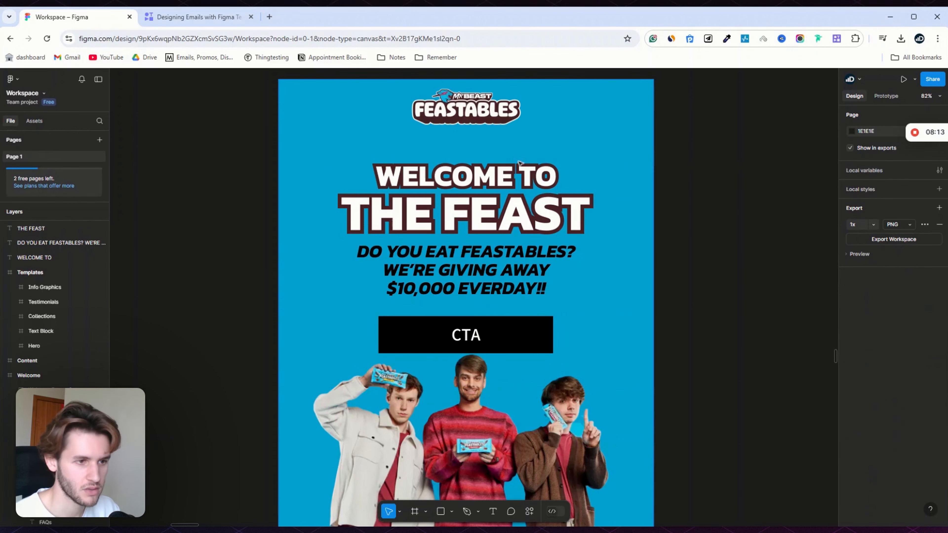
Step: Move the "WELCOME TO" and "THE FEAST" texts up together, closer to the logo and clear of the offer text
left_click(477, 156)
left_click(474, 201, "shift")
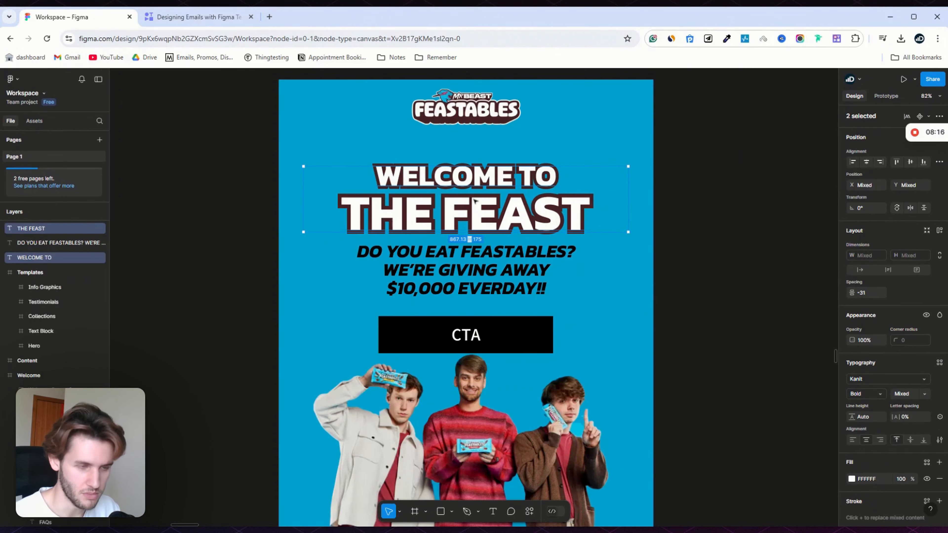
key("Up")
key("Up")
key("Up")
key("Up")
key("Up")
key("Up")
key("Up")
key("Up")
key("Up")
key("Up")
key("Up")
key("Up")
key("Up")
key("Up")
key("Up")
key("Up")
key("Up")
key("Up")
key("Up")
key("Up")
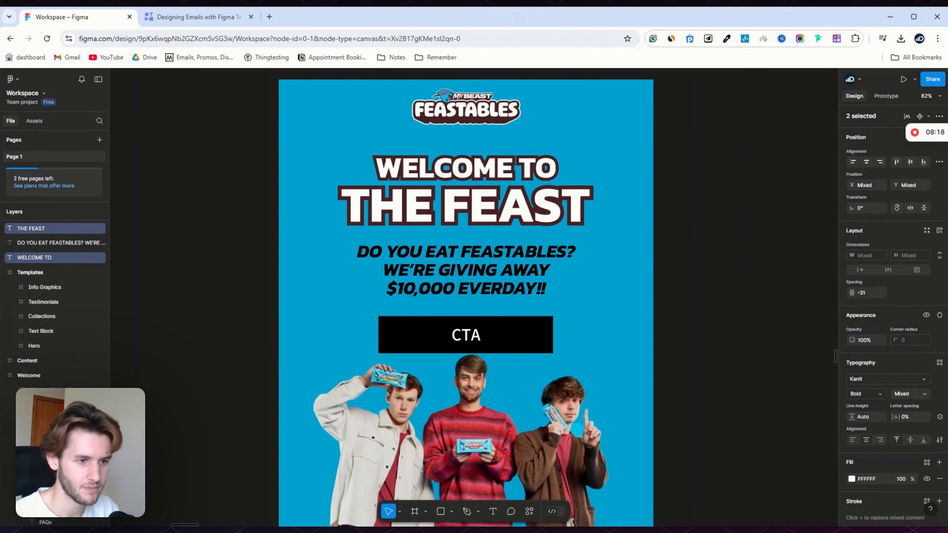
key("Up")
key("Up")
key("Up")
key("Up")
key("Up")
key("Up")
key("Up")
key("Up")
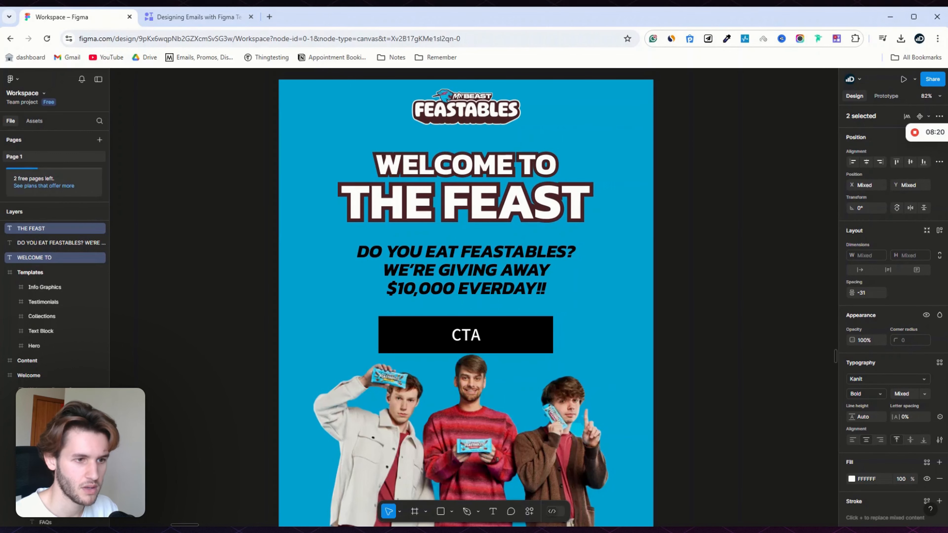
left_click(685, 224)
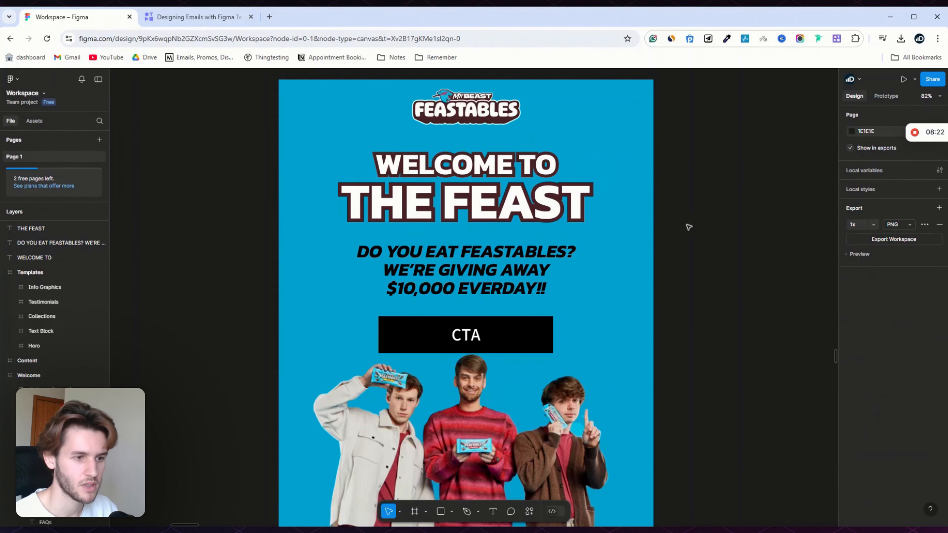
Step: Nudge the three-line offer text up by 3 pixels, slightly closer to the headline
left_click(485, 276)
key("Up")
key("Up")
key("Up")
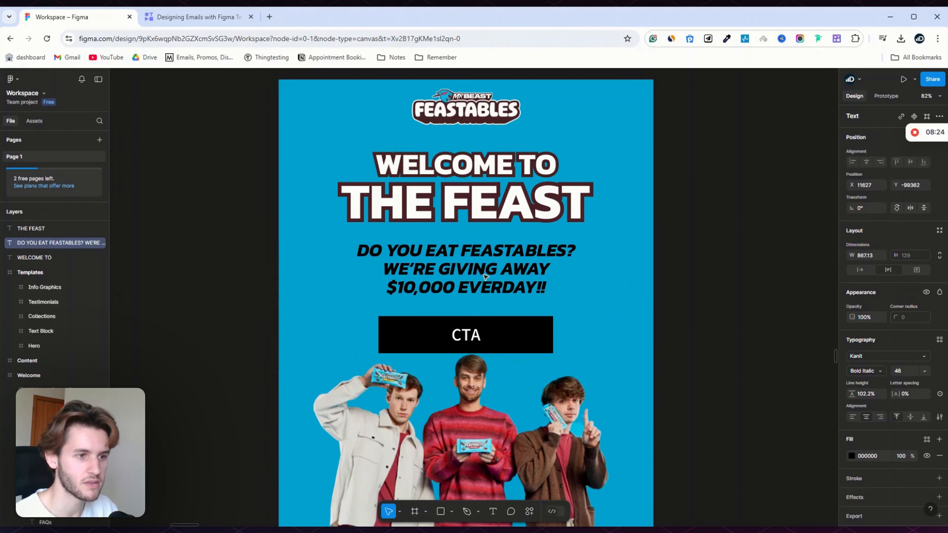
Step: Fill the hero's CTA button rectangle with lime green CEFC16 sampled from the lettering in the orange grand-prize image
scroll(485, 277, "down", 3)
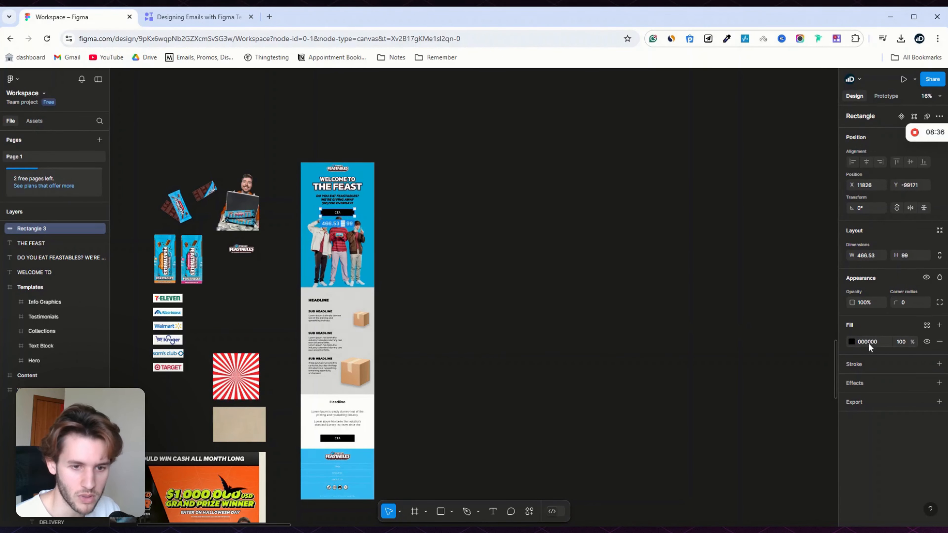
left_click(852, 342)
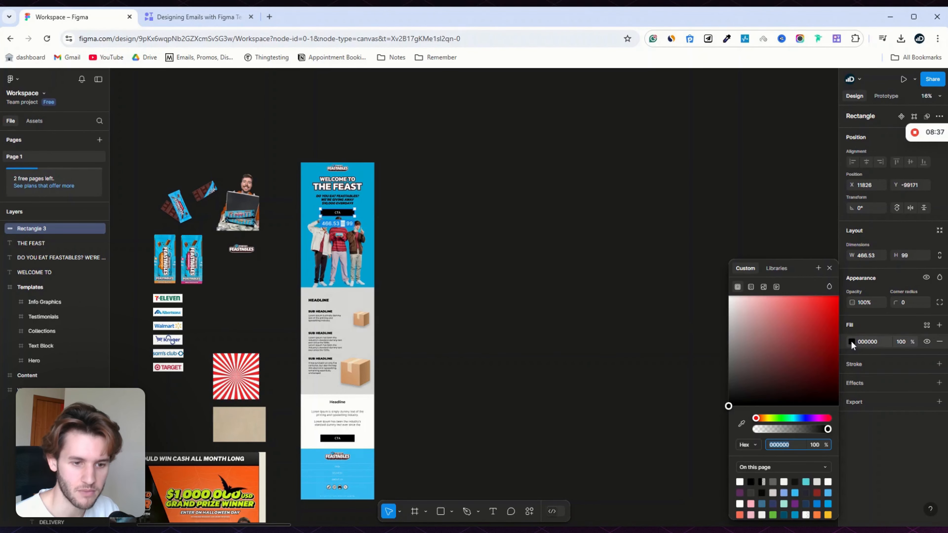
left_click(741, 423)
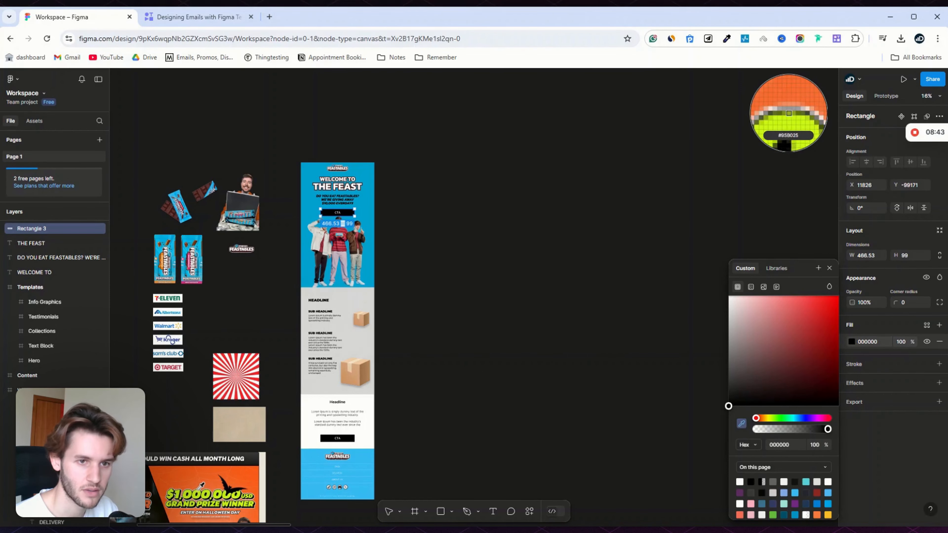
left_click(789, 118)
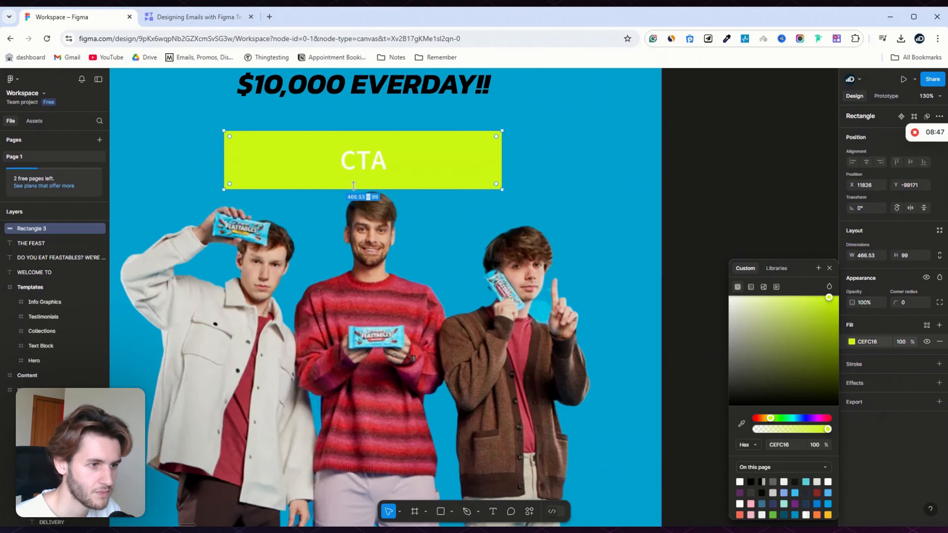
Step: Change the CTA label's font to Kanit and widen its text box to 441, centred on the button
left_click(357, 164)
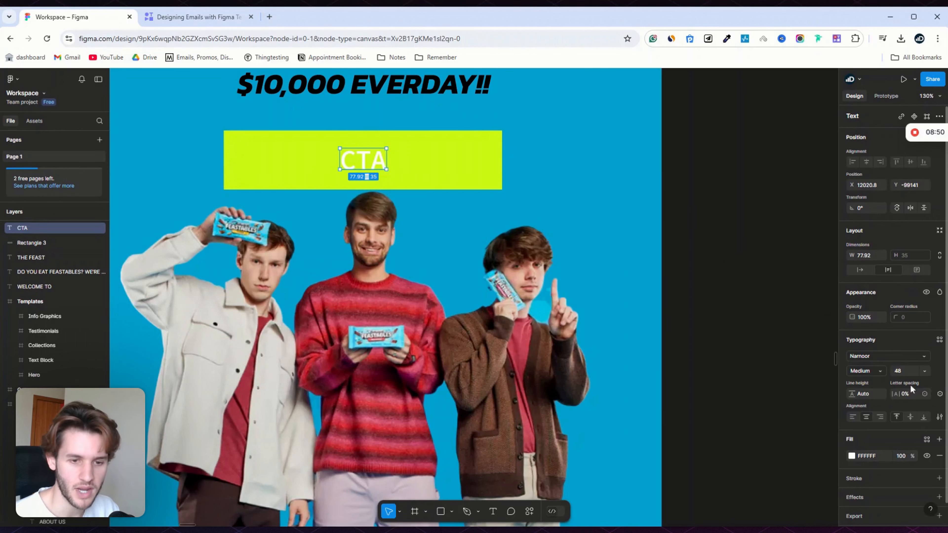
left_click(874, 356)
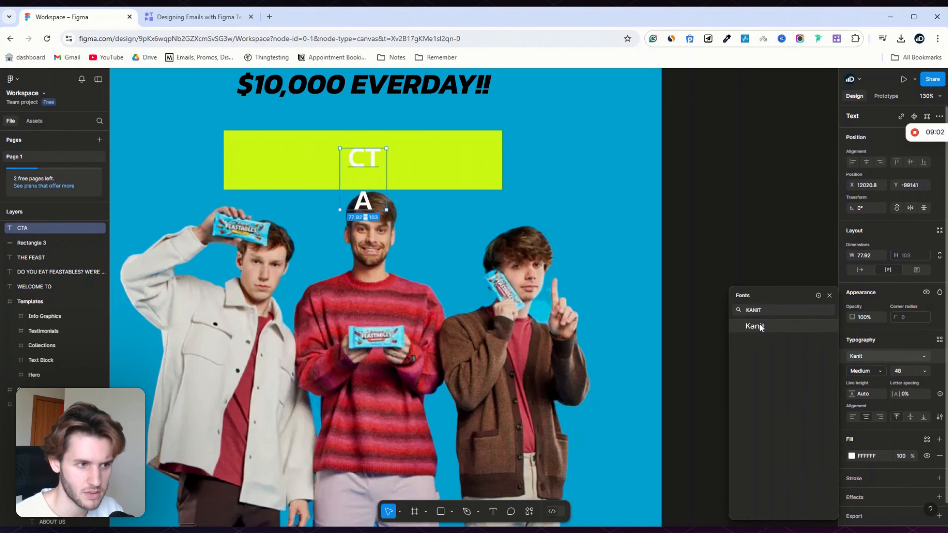
left_click(759, 327)
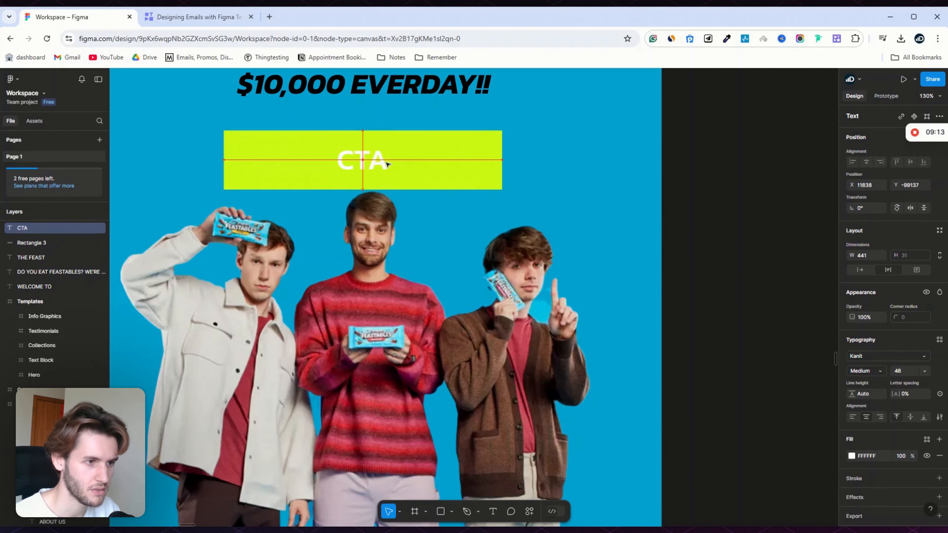
Step: Replace the hero's CTA label with "EAT FEASTABLES"
double_click(384, 166)
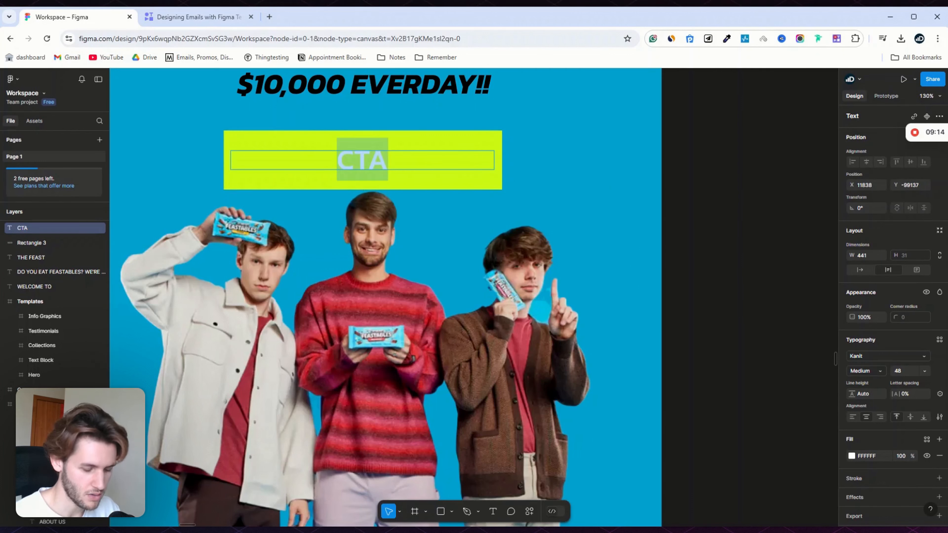
type("EAT ")
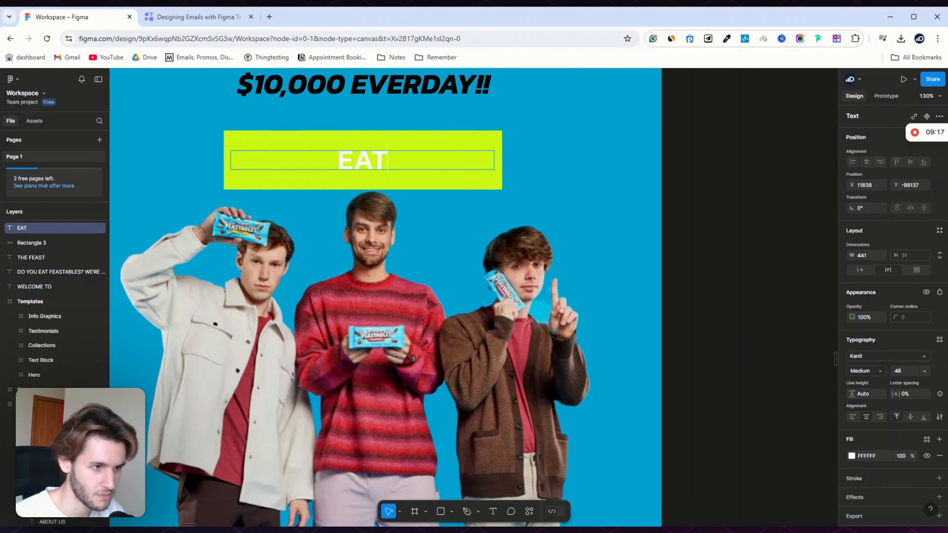
type("FEASTA")
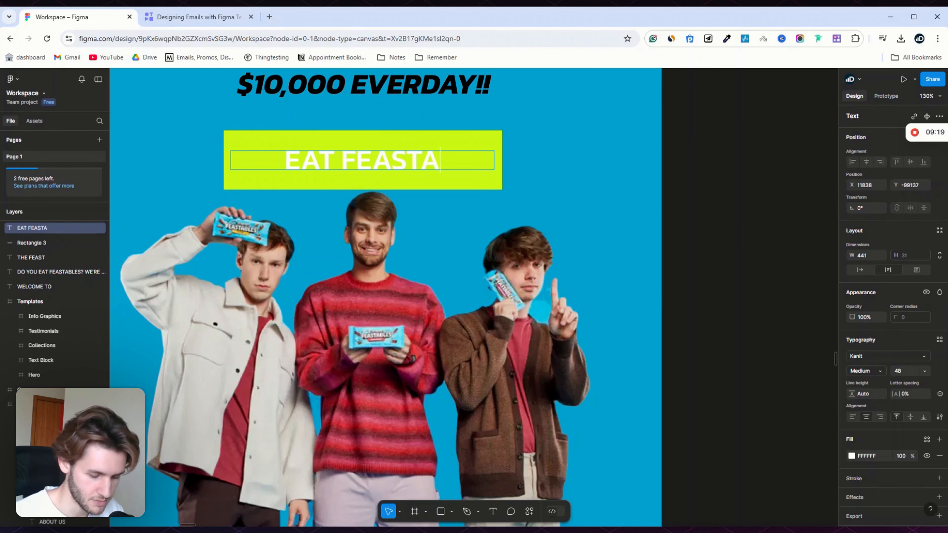
type("BLES")
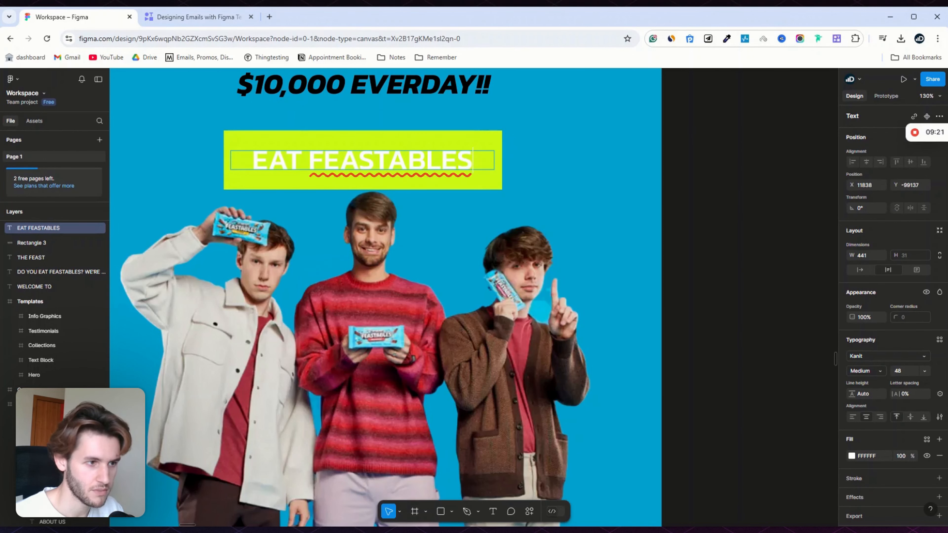
Step: Set the whole "EAT FEASTABLES" label to the SemiBold Italic style
key("shift+Left")
key("shift+Left")
key("shift+Left")
key("shift+Left")
key("shift+Left")
key("shift+Left")
key("shift+Left")
key("shift+Left")
key("shift+Left")
key("shift+Left")
key("shift+Left")
key("shift+Left")
key("shift+Left")
key("shift+Left")
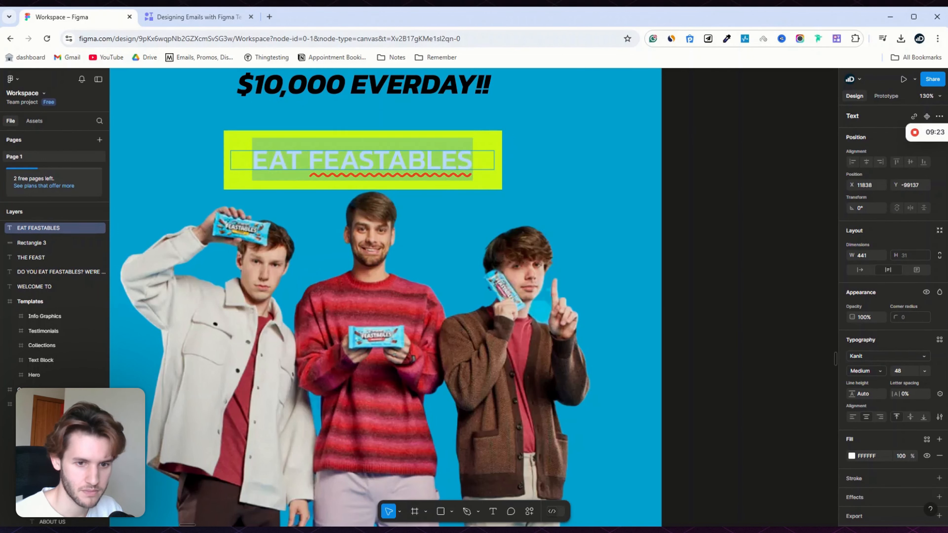
left_click(883, 369)
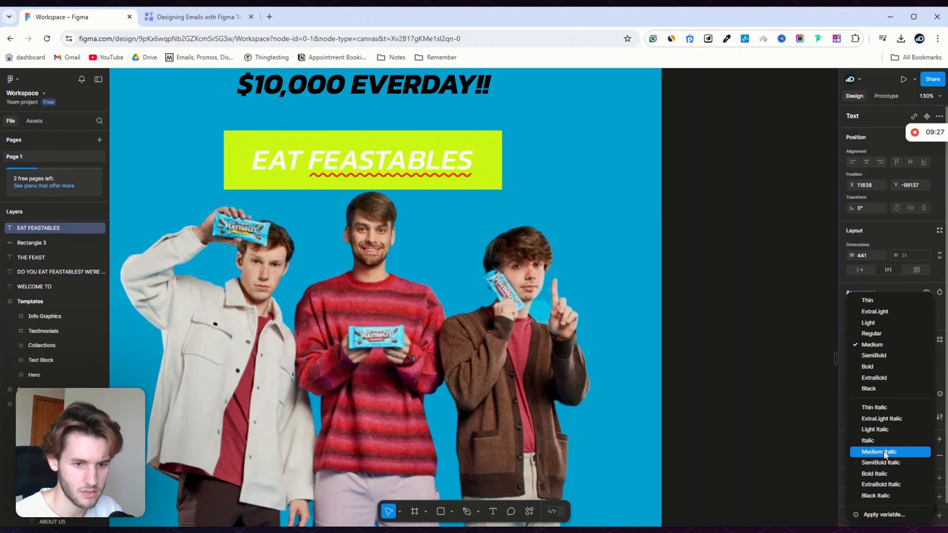
left_click(885, 462)
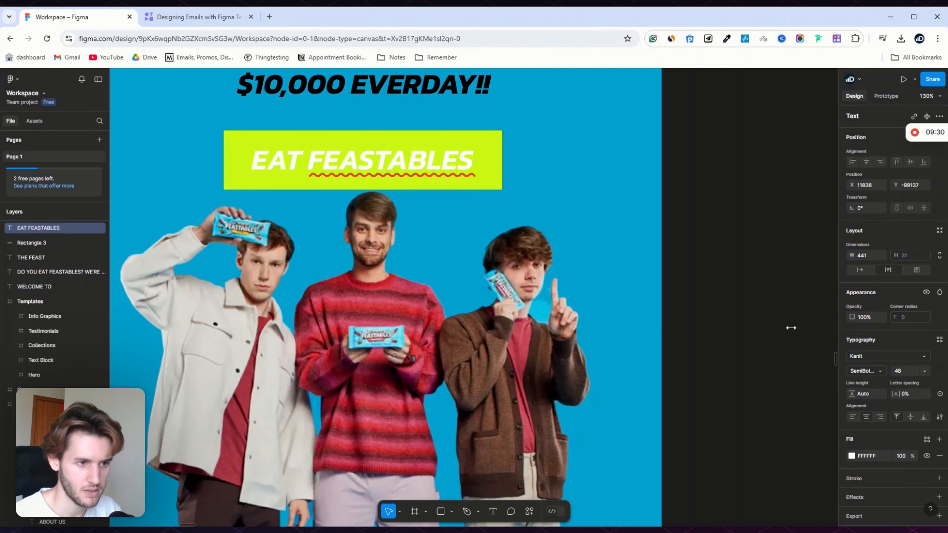
Step: Change the "EAT FEASTABLES" label's fill to black 000000 and deselect it
left_click(852, 456)
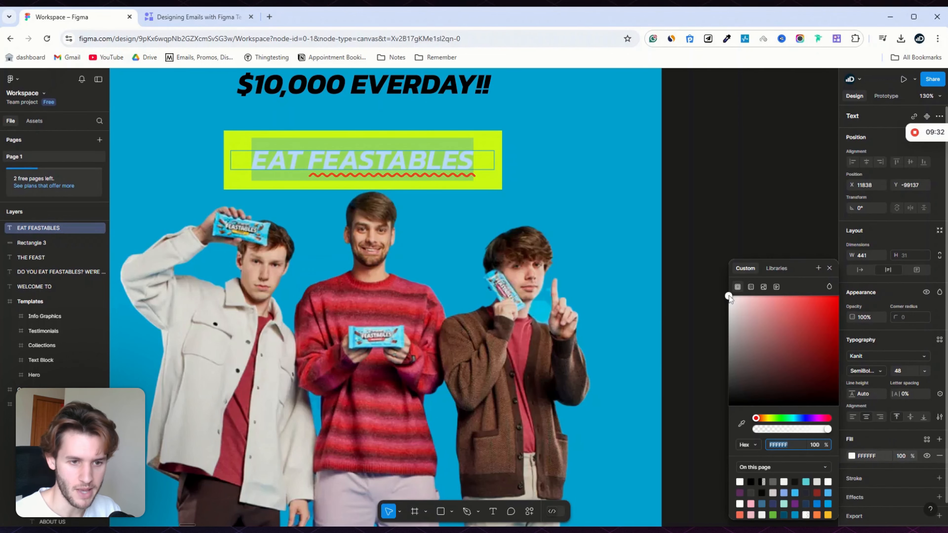
left_click_drag(729, 296, 729, 428)
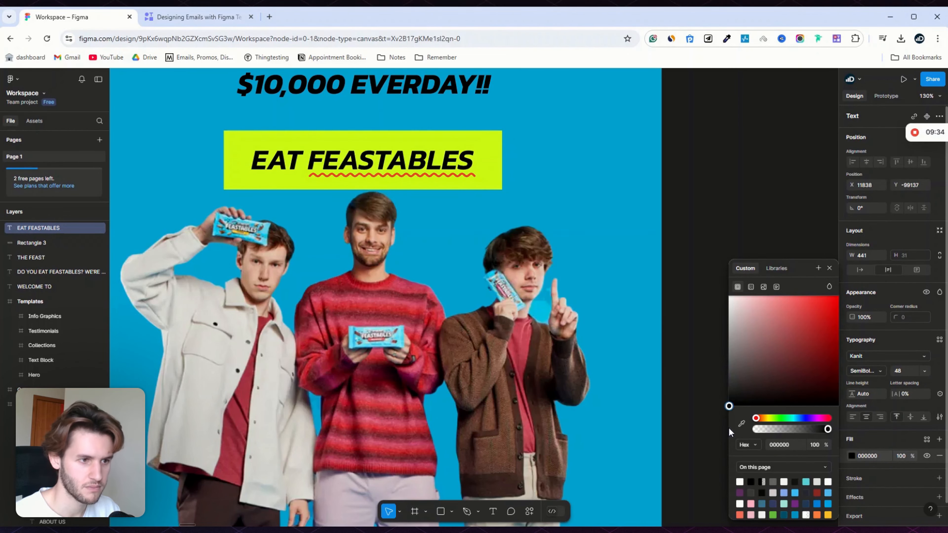
left_click(736, 171)
scroll(488, 194, "down", 2)
left_click(683, 169)
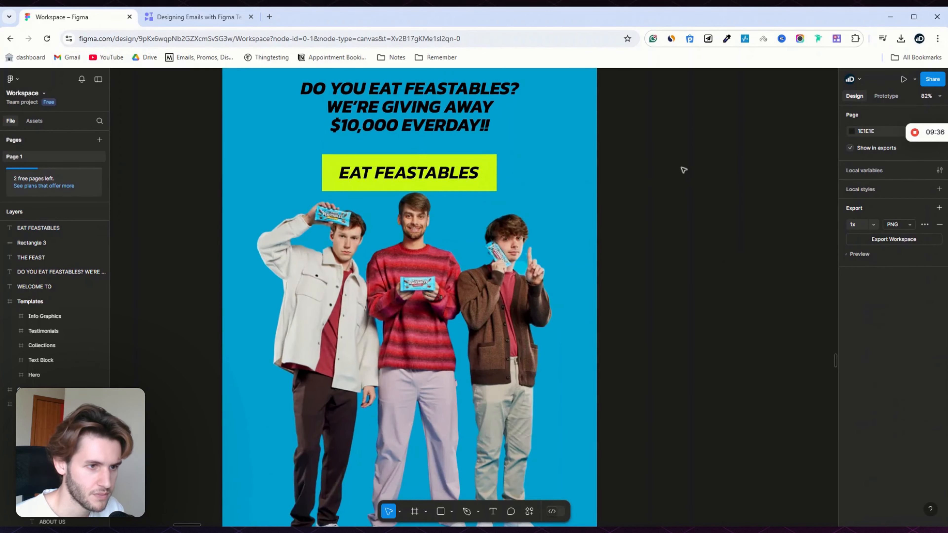
Step: Add a black 000000 inside stroke to the lime CTA button rectangle and increase its weight
left_click(490, 187)
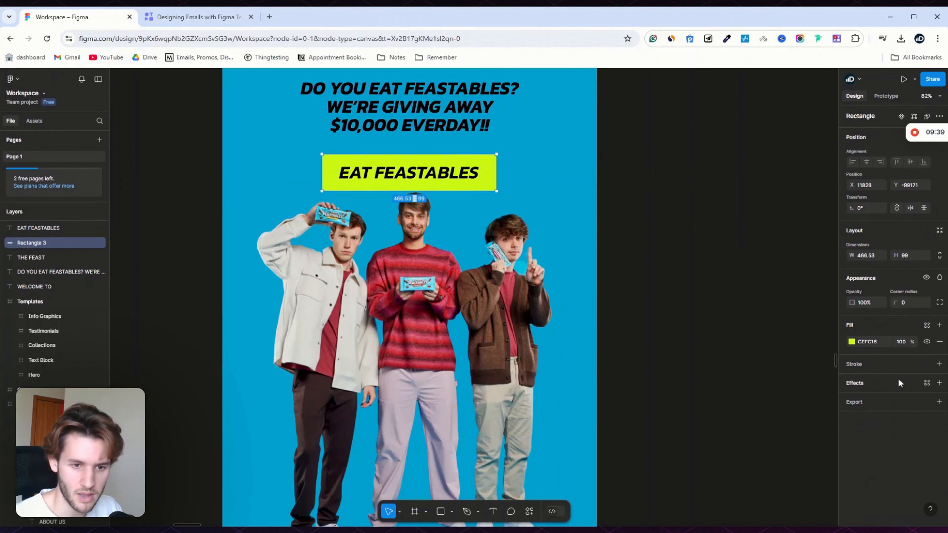
left_click(939, 364)
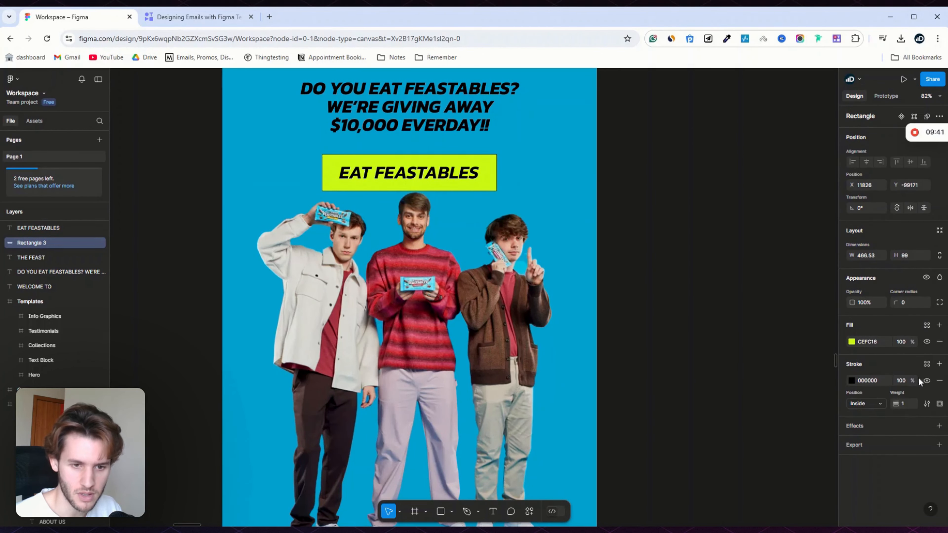
left_click_drag(906, 410, 913, 410)
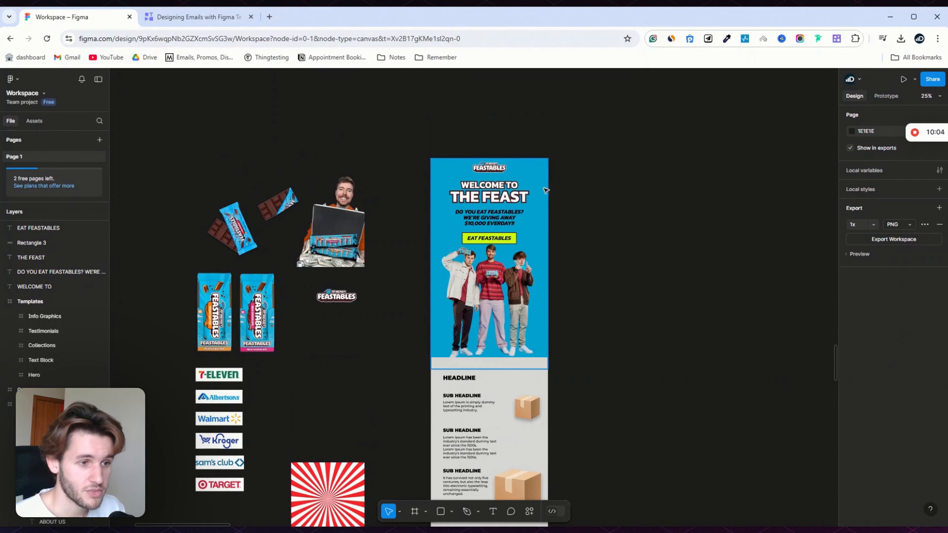
scroll(534, 209, "up", 5)
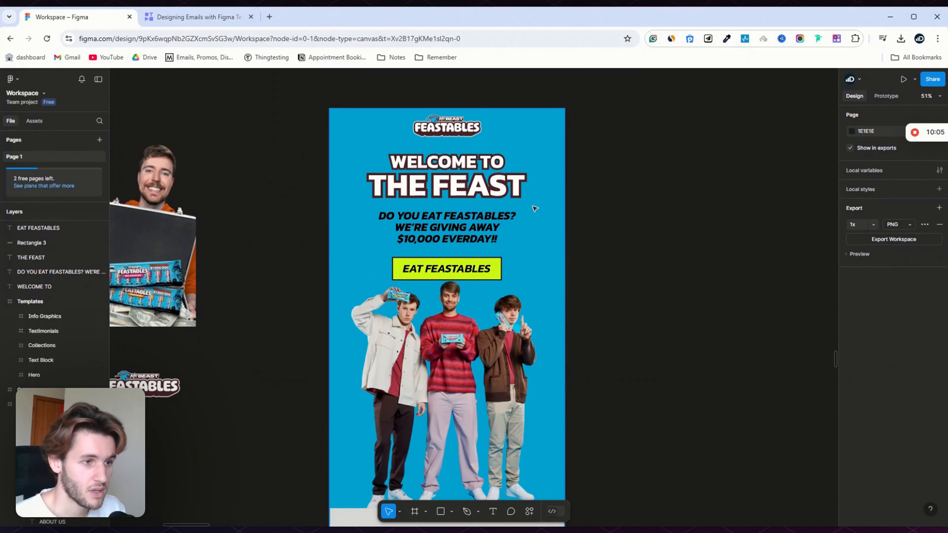
scroll(528, 209, "down", 2)
scroll(528, 209, "up", 2)
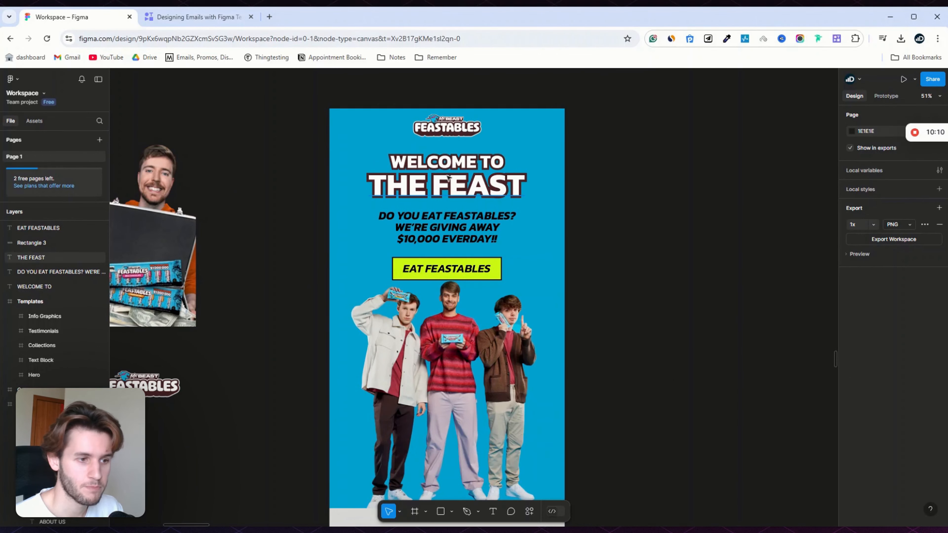
Step: Move the red-and-white sunburst image from the asset area to the empty canvas beside the email's hero
scroll(442, 182, "down", 2)
scroll(434, 191, "up", 2)
scroll(313, 292, "down", 3)
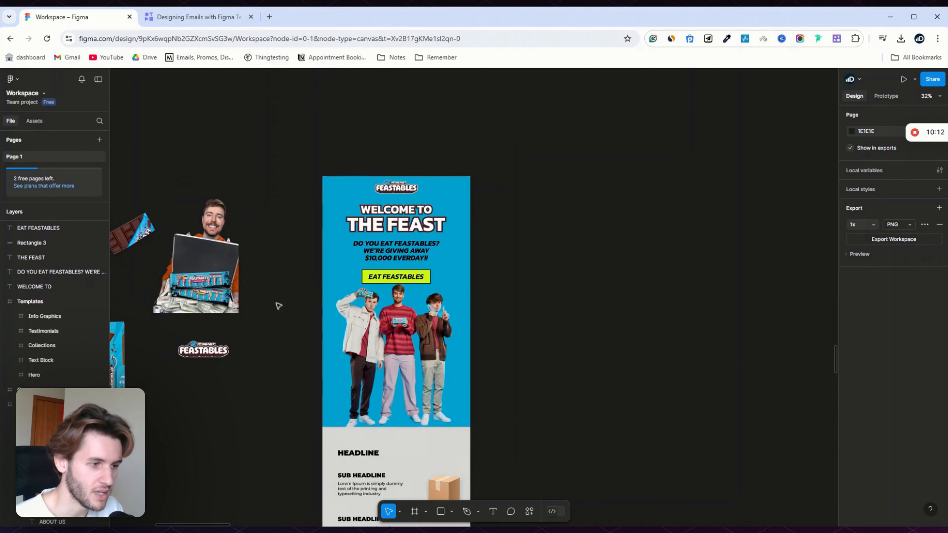
scroll(278, 314, "down", 5)
left_click_drag(205, 465, 547, 163)
scroll(498, 239, "up", 4)
left_click_drag(496, 284, 513, 250)
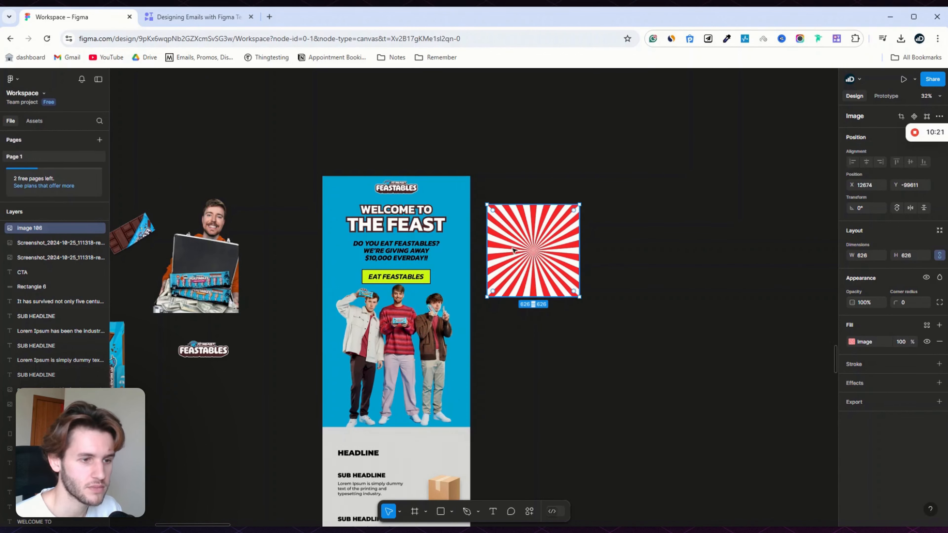
Step: Check the blue hero rectangle's size and resize the sunburst image to 1000 by 1800 with proportions unlocked
left_click(453, 254)
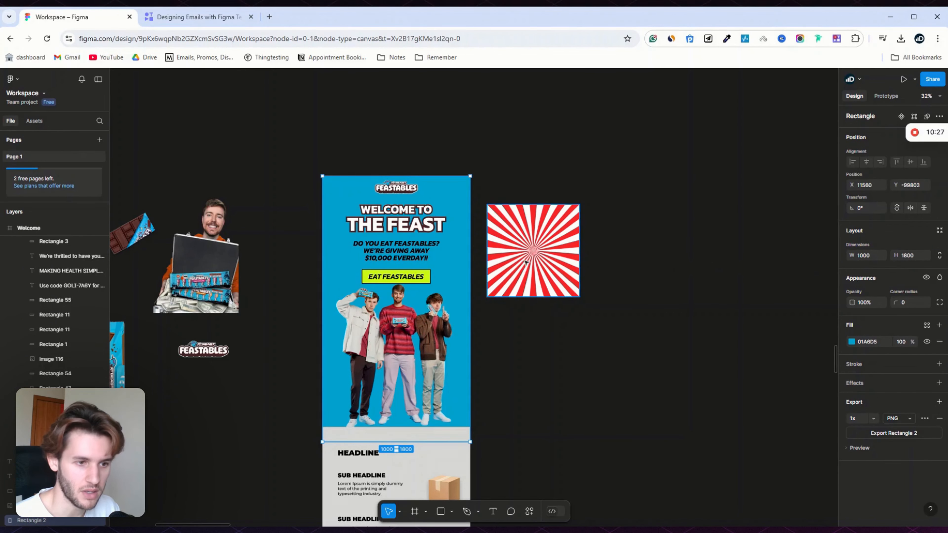
left_click(552, 261)
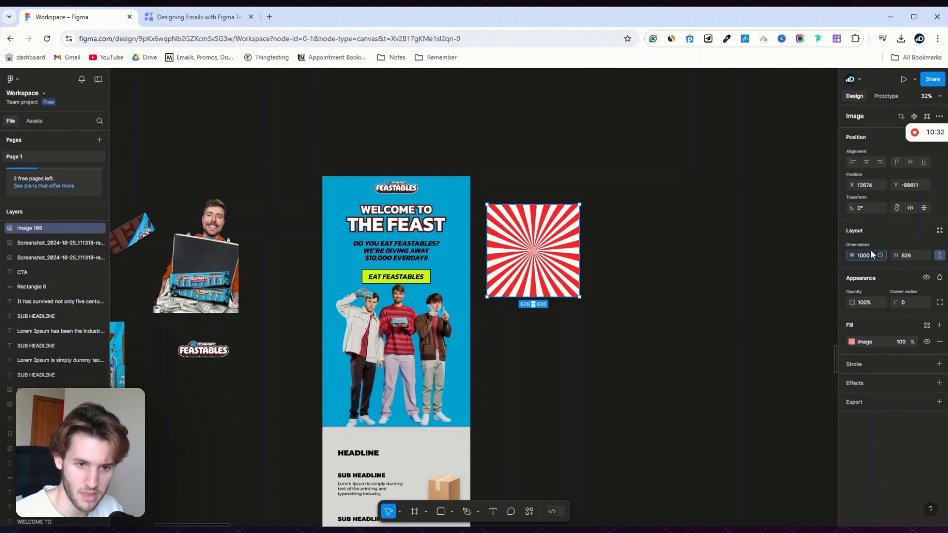
key("Return")
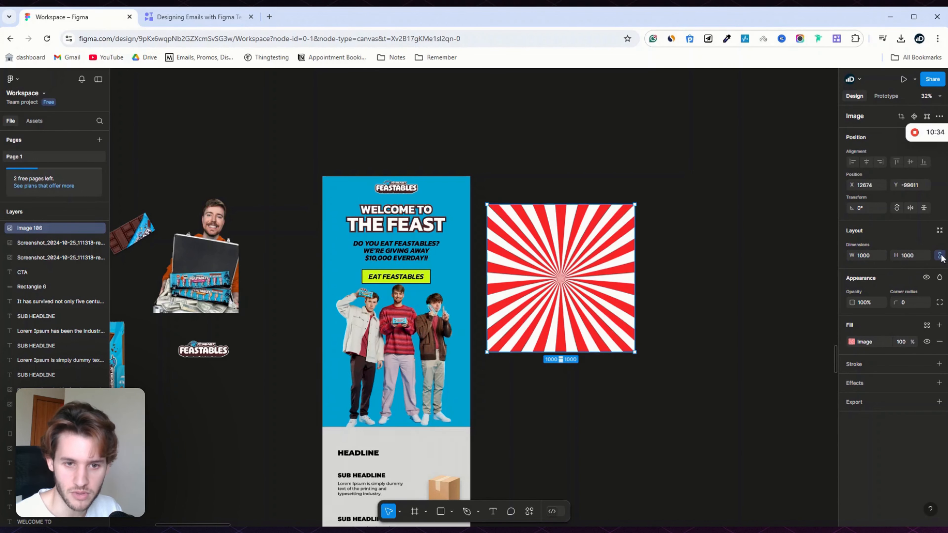
left_click(940, 256)
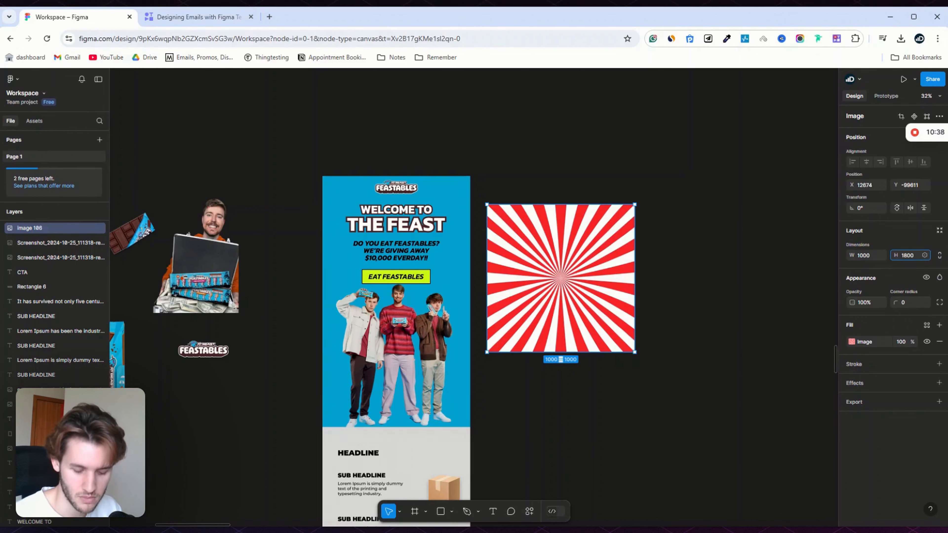
key("Return")
Step: Position the sunburst image exactly over the blue hero rectangle and deselect it
left_click_drag(546, 295, 386, 265)
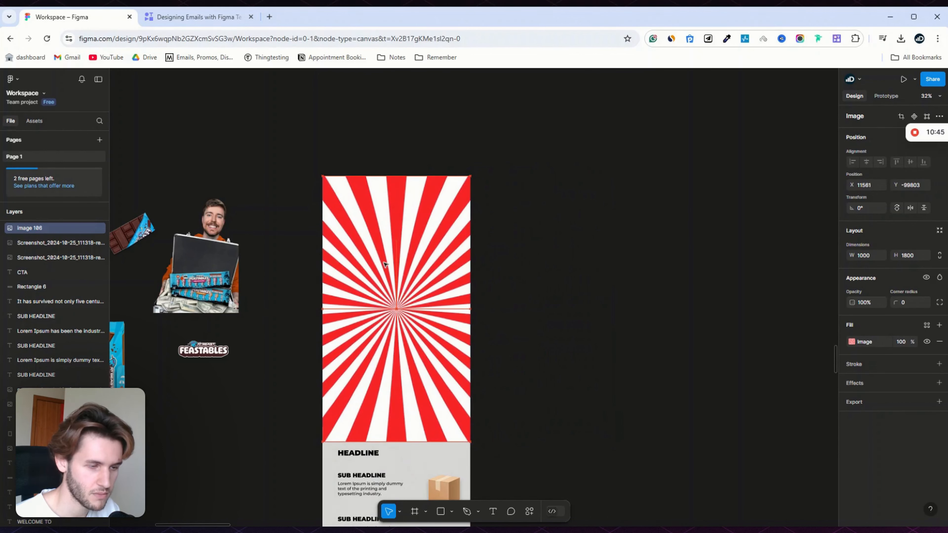
left_click(497, 273)
scroll(388, 308, "up", 3)
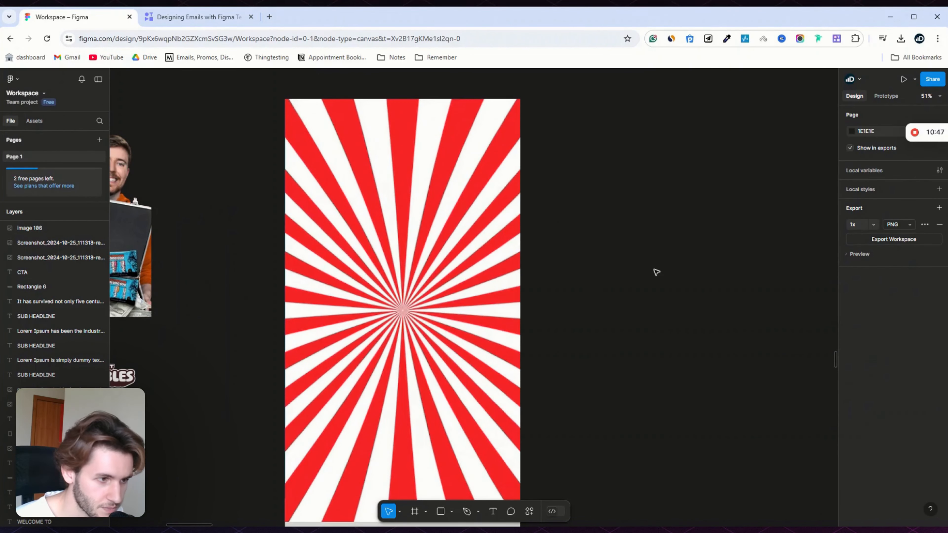
Step: Reduce the sunburst image's saturation to the minimum to make its rays grey and white
left_click(463, 279)
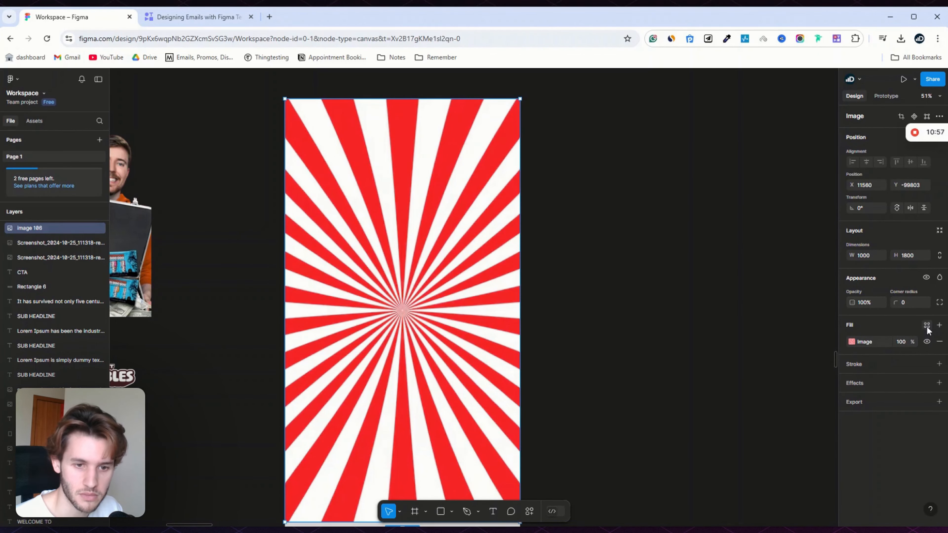
left_click(851, 342)
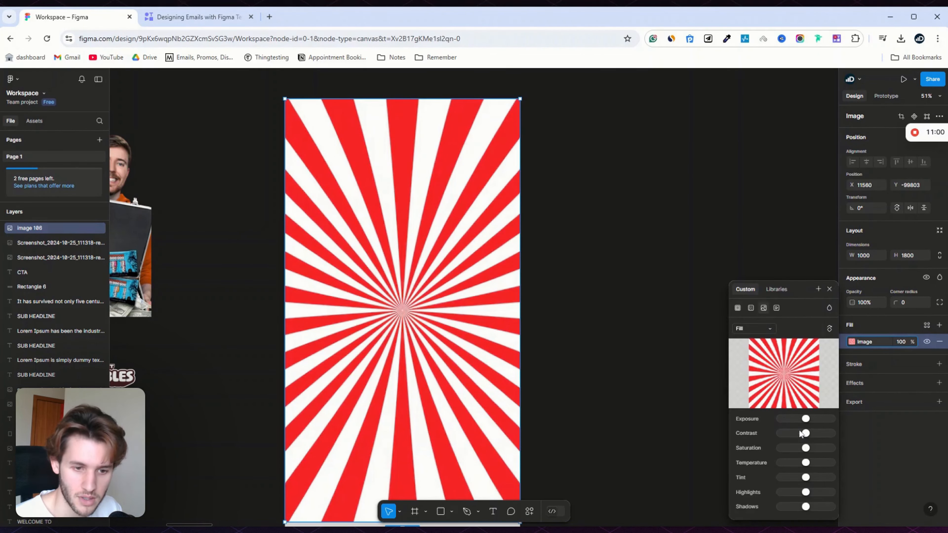
left_click_drag(805, 448, 788, 450)
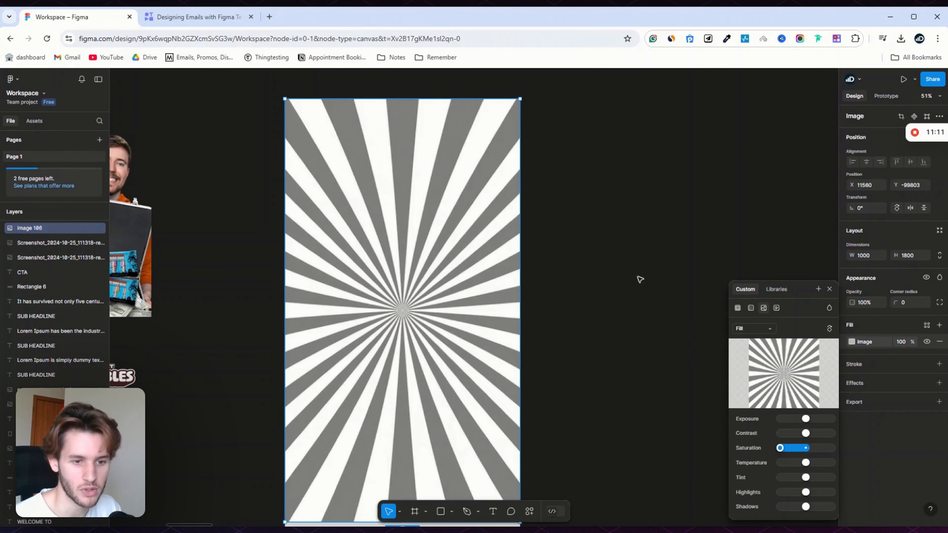
left_click(696, 225)
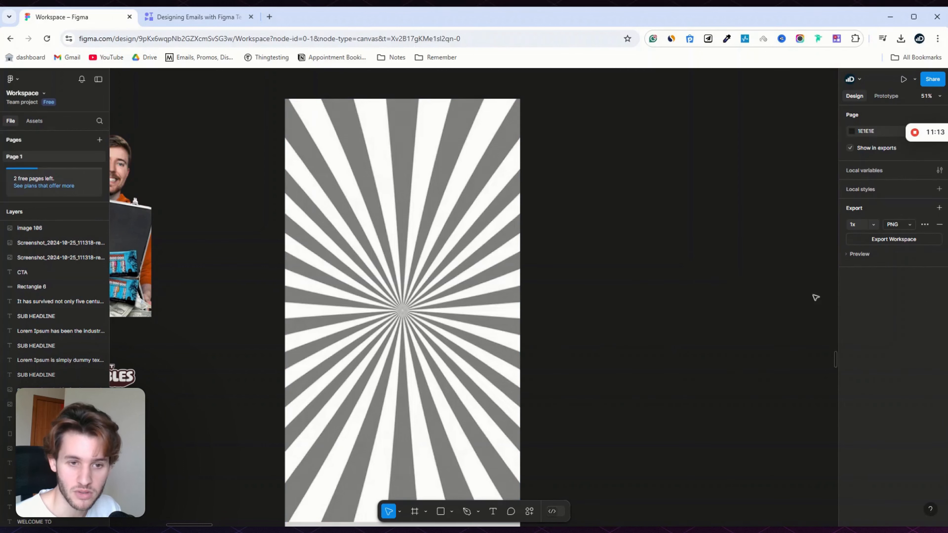
Step: Set the sunburst image's fill opacity to 20% and deselect it
left_click(518, 371)
left_click(906, 342)
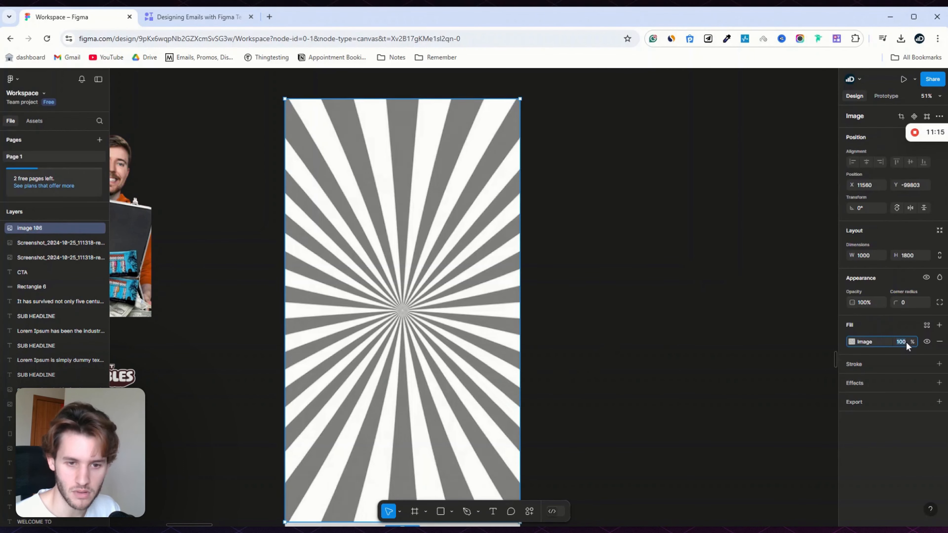
type("20")
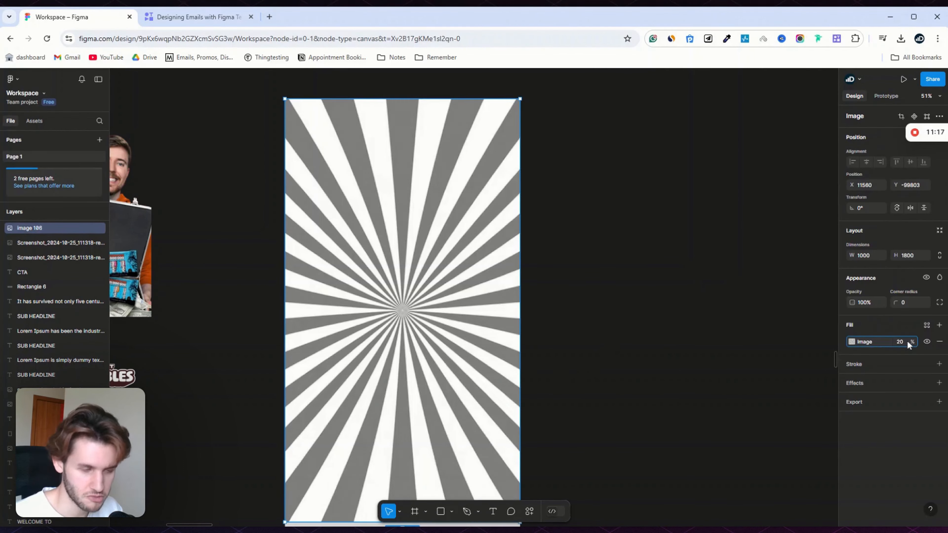
key("Return")
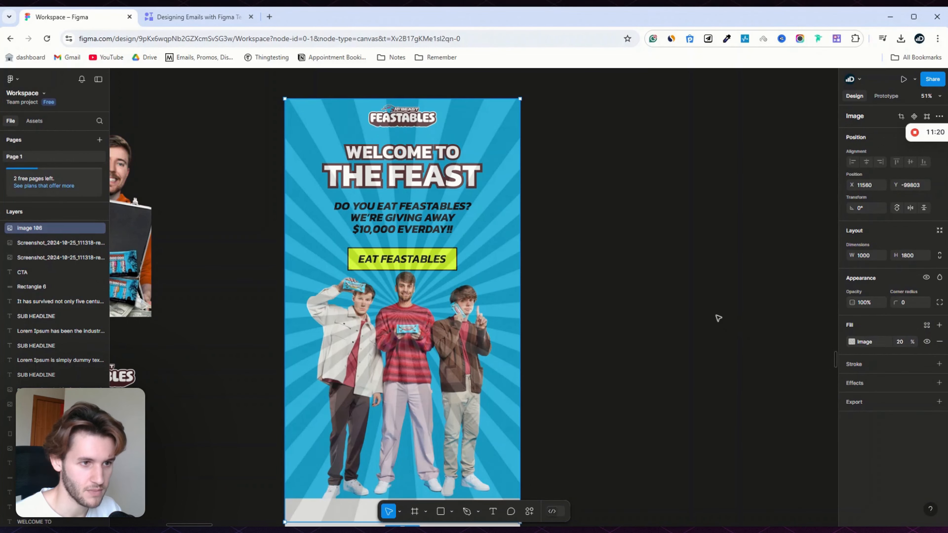
left_click(678, 276)
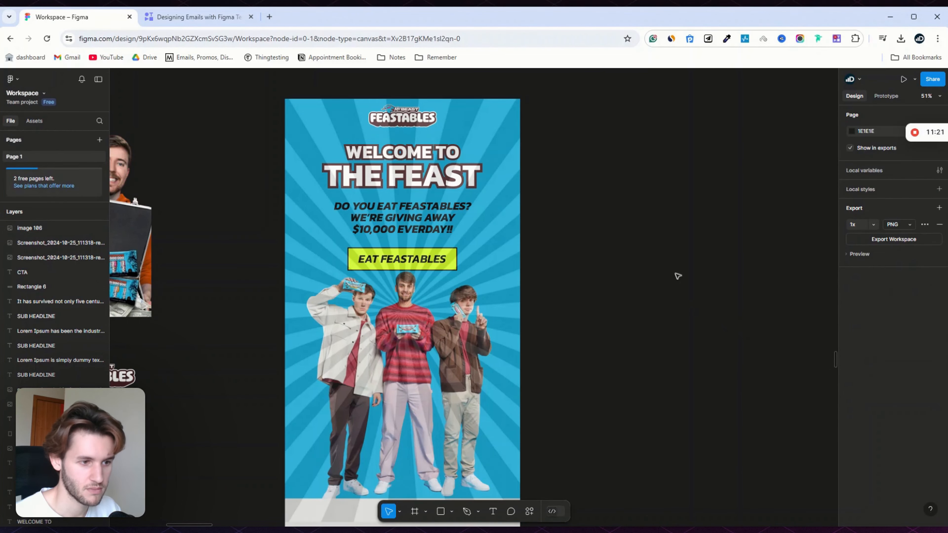
Step: Send the sunburst image to the back, followed by the blue hero rectangle, so the rays sit between background and hero content
left_click(513, 361)
right_click(508, 361)
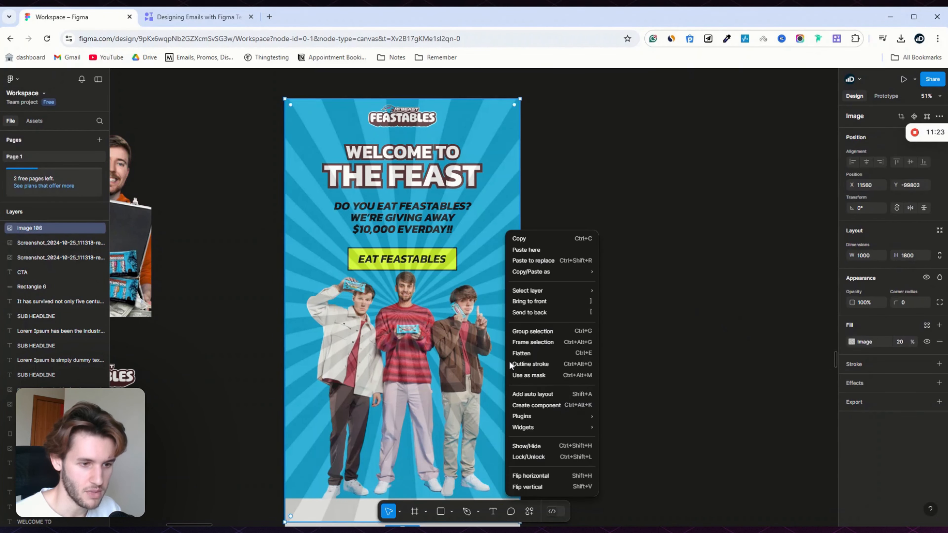
left_click(544, 312)
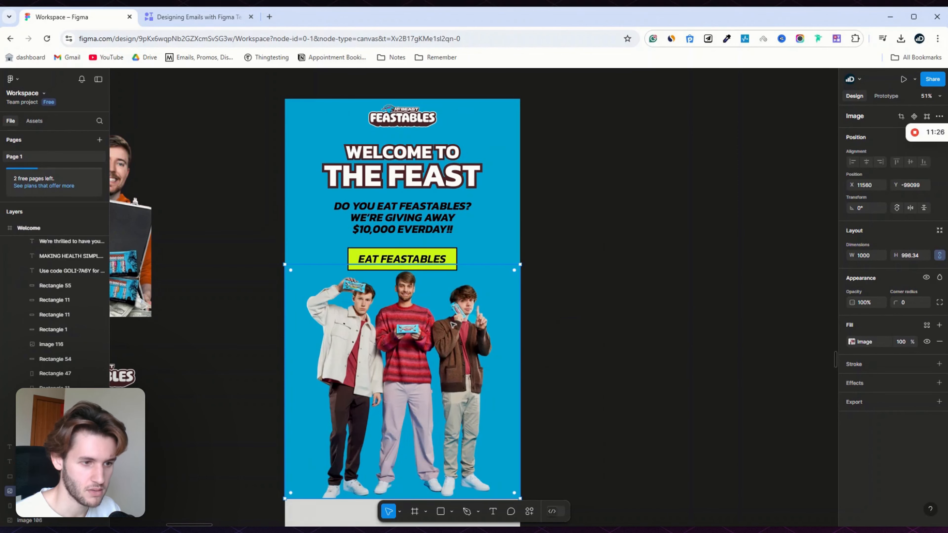
left_click(503, 263)
right_click(500, 247)
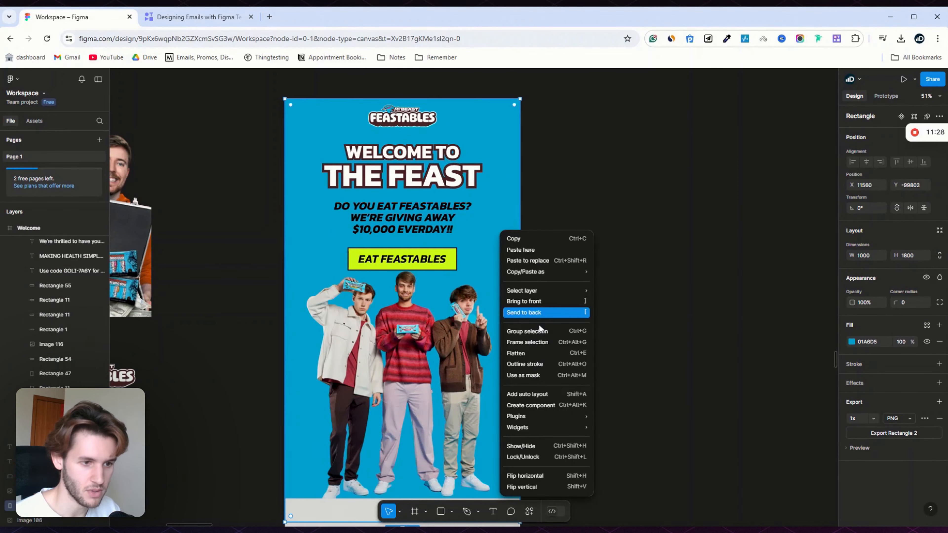
left_click(537, 316)
left_click(578, 276)
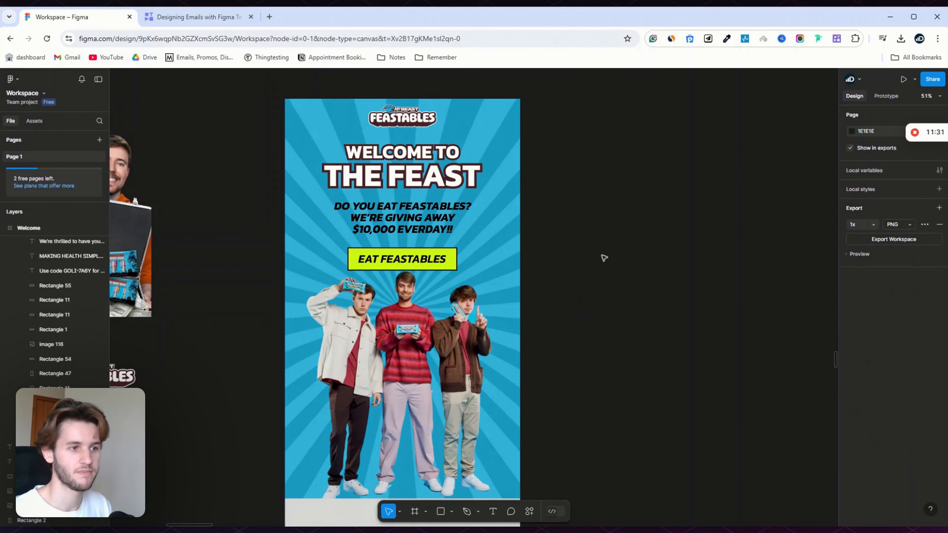
Step: Move the tan paper-texture image beside the email's grey info section and rotate it 90°
scroll(604, 258, "down", 2)
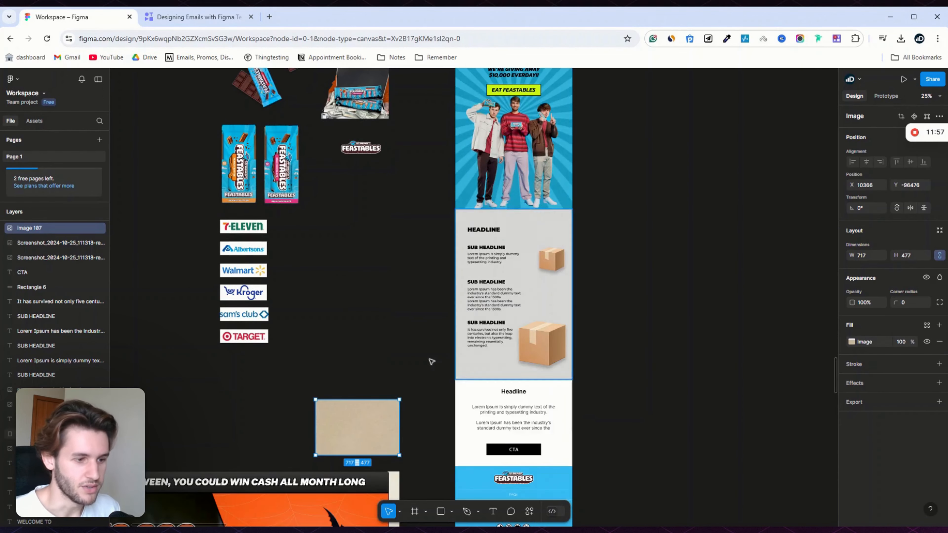
left_click_drag(337, 432, 617, 290)
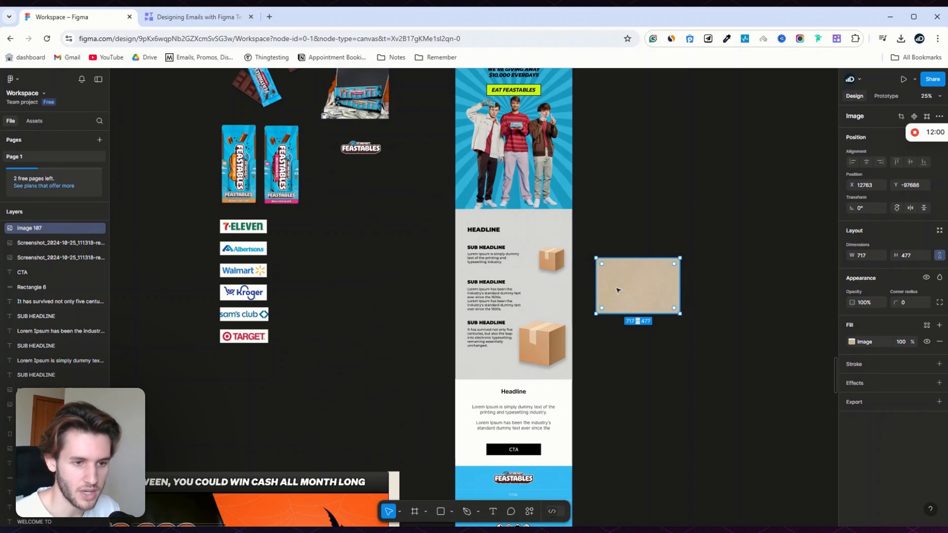
left_click(861, 209)
type("90")
key("Return")
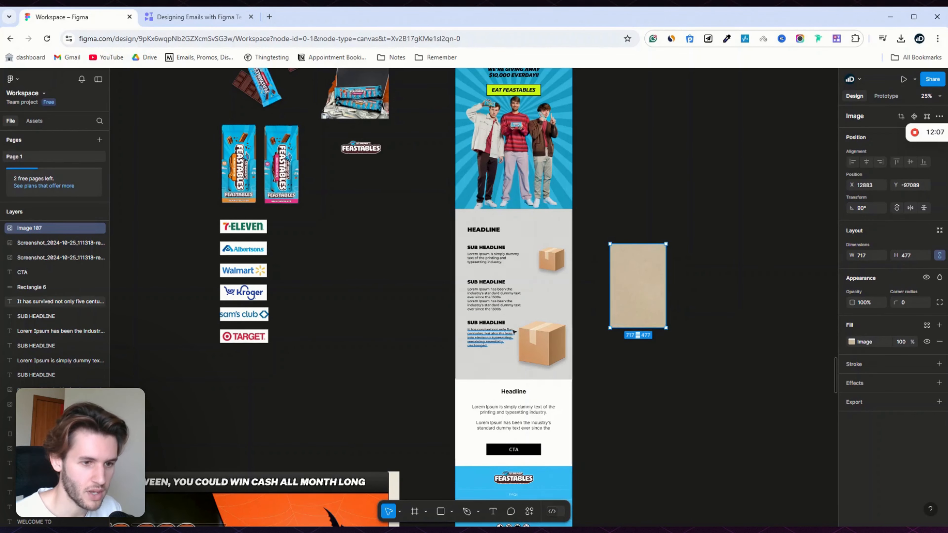
Step: Compare the paper texture with the textured edge of the Halloween reference email and bring it back near the info section
scroll(585, 255, "down", 3)
left_click_drag(613, 180, 413, 396)
scroll(411, 394, "up", 5)
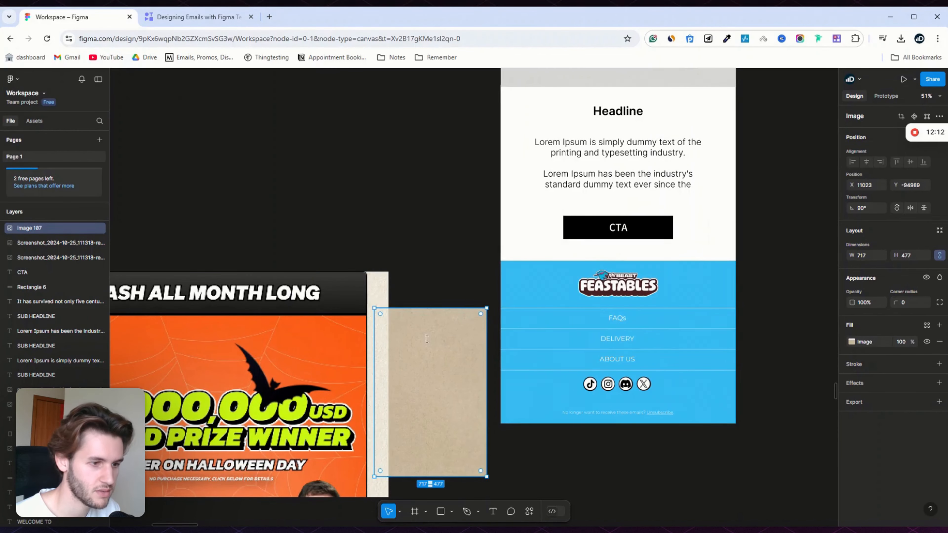
mouse_move(427, 339)
left_mouse_down()
mouse_move(452, 322)
mouse_move(402, 330)
mouse_move(428, 333)
left_mouse_up()
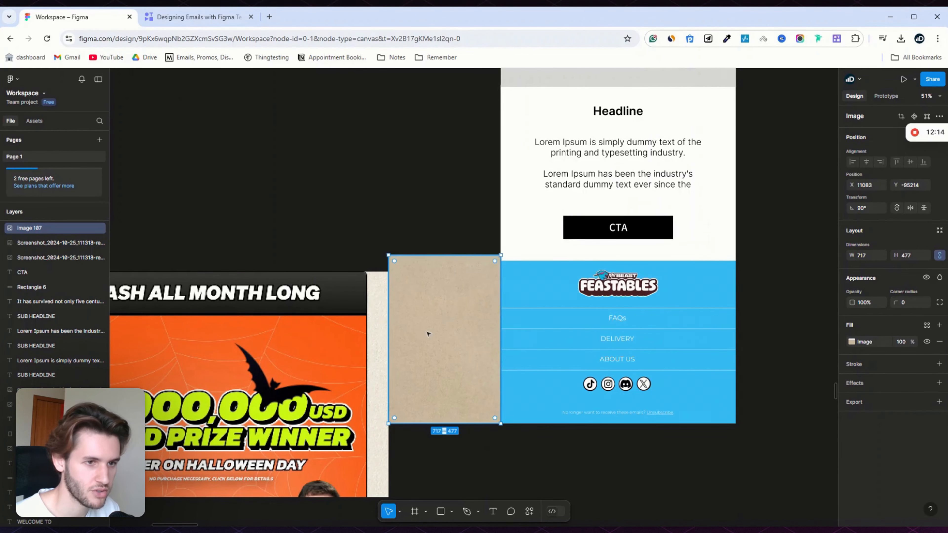
scroll(428, 332, "up", 3)
left_click_drag(436, 438, 569, 274)
scroll(574, 260, "up", 6)
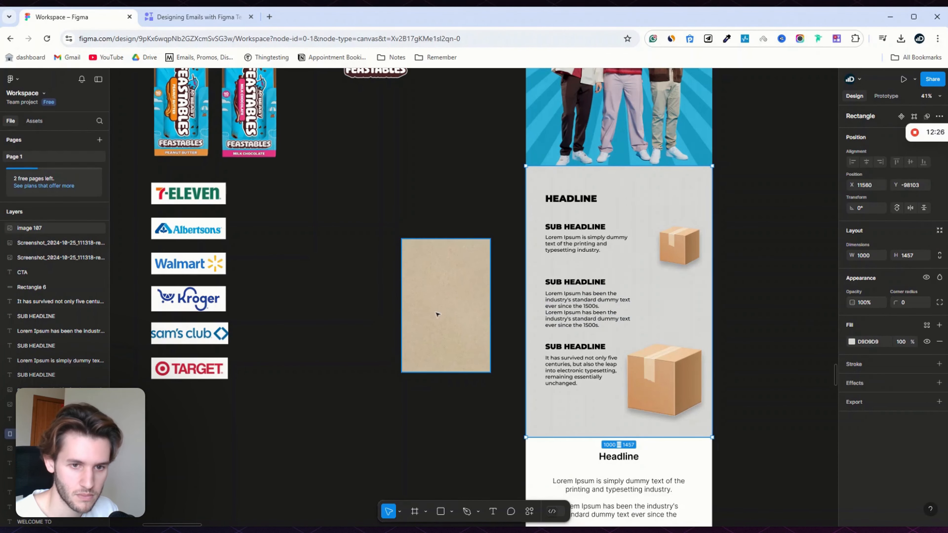
Step: Unlock the rotated paper texture's proportions and resize it to width 1457 and height 1000 to match the grey info rectangle
left_click(437, 315)
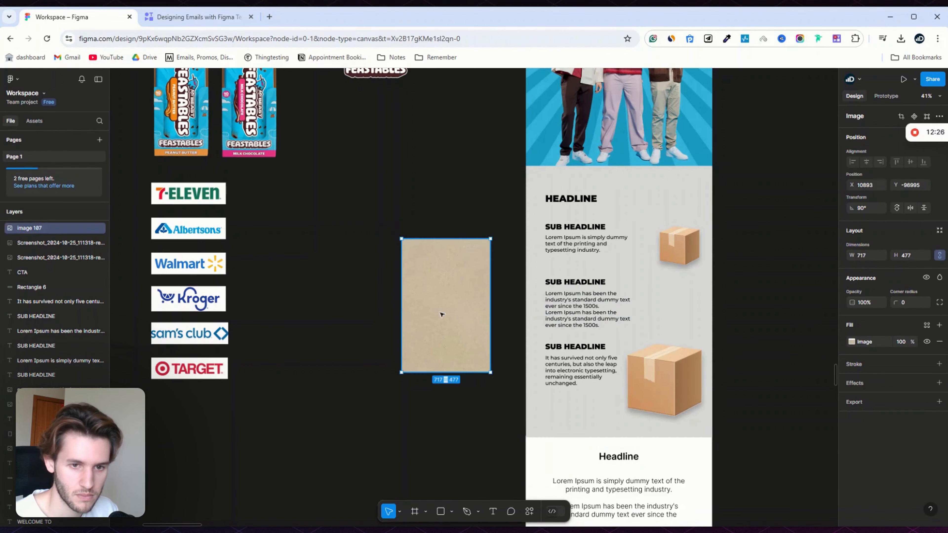
left_click(940, 255)
left_click(907, 258)
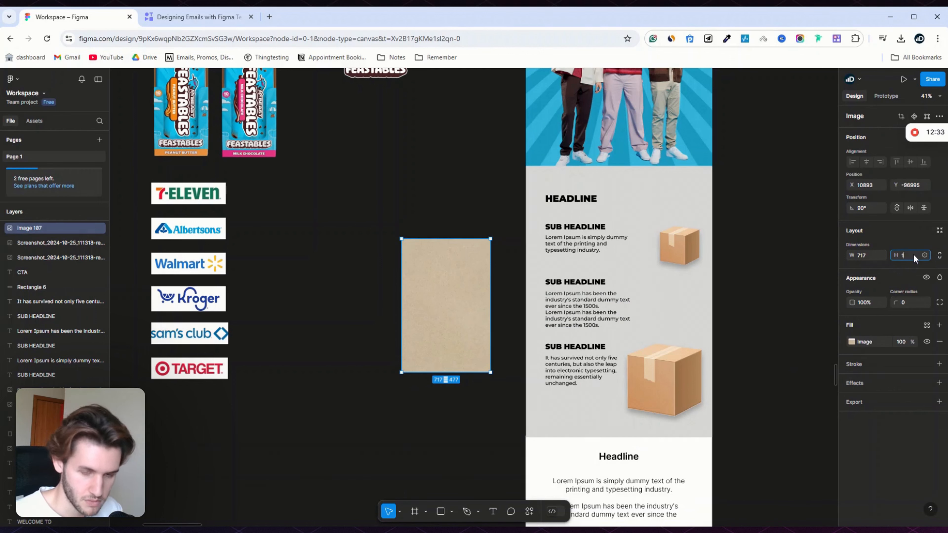
key("Return")
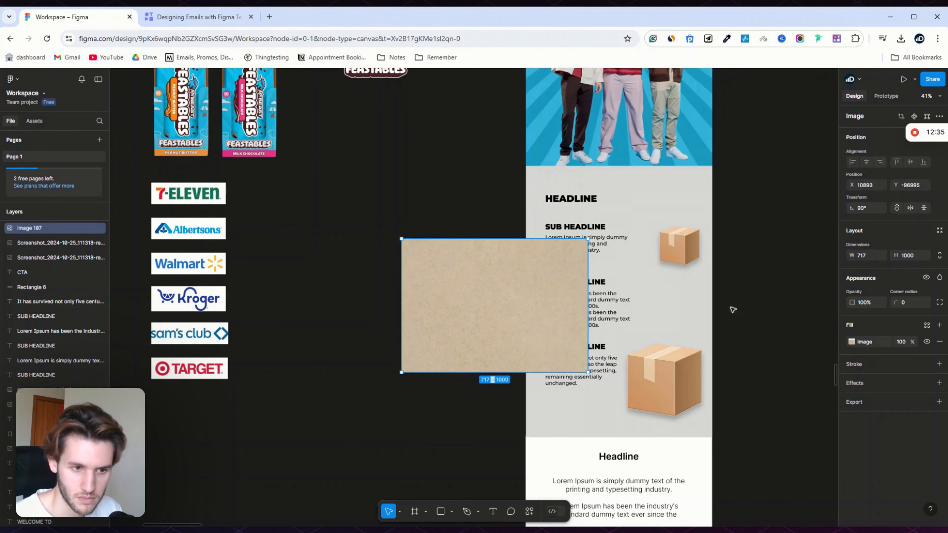
left_click(683, 316)
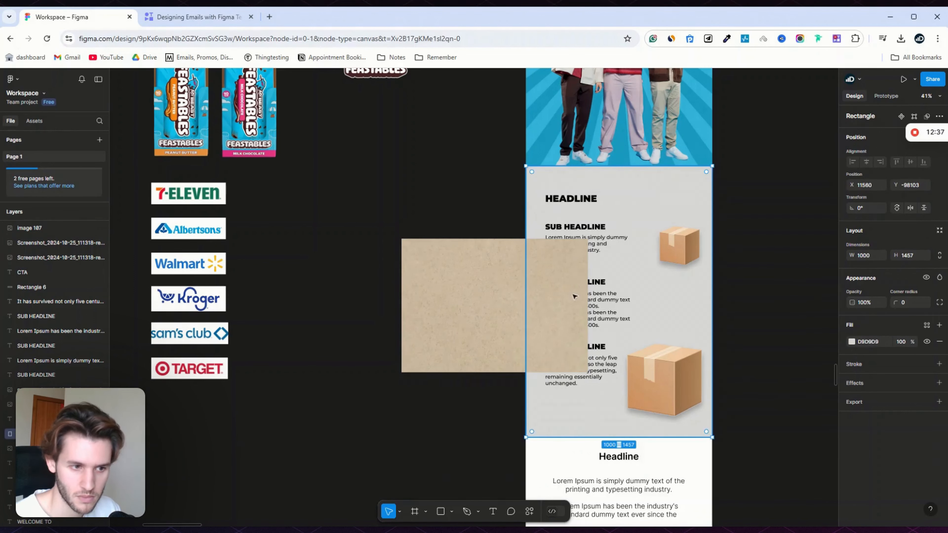
left_click(450, 320)
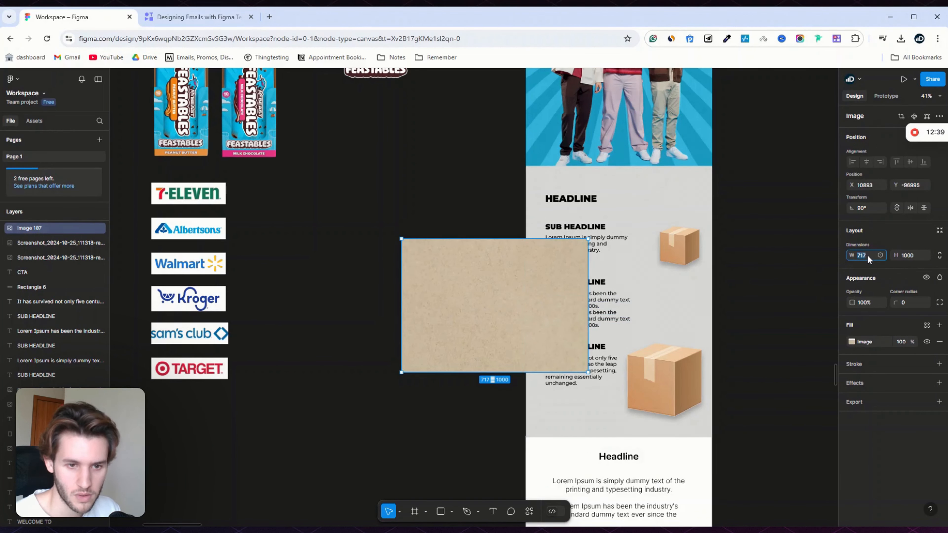
type("14")
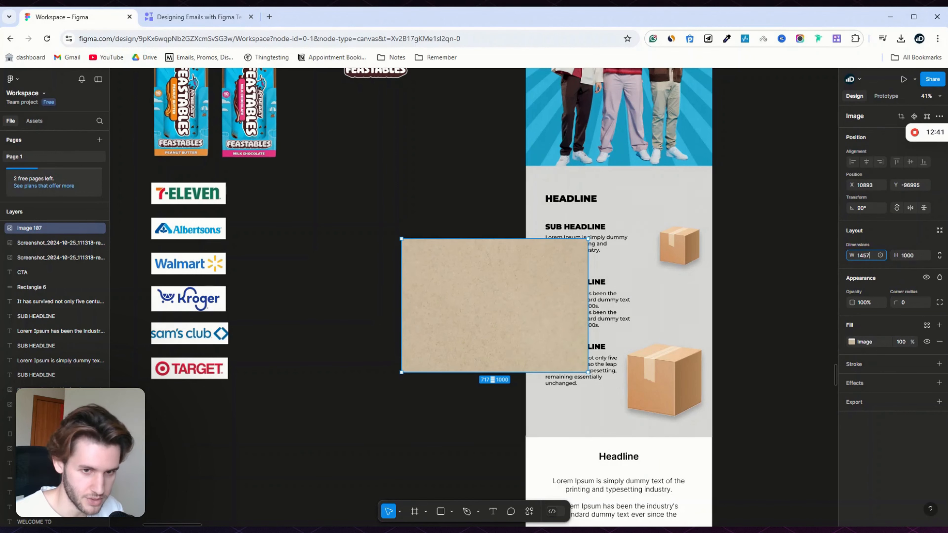
type("57")
key("Return")
Step: Shift the paper texture partly off the info section and delete the grey D9D9D9 background rectangle
left_click_drag(459, 213, 689, 274)
left_click_drag(737, 246, 740, 290)
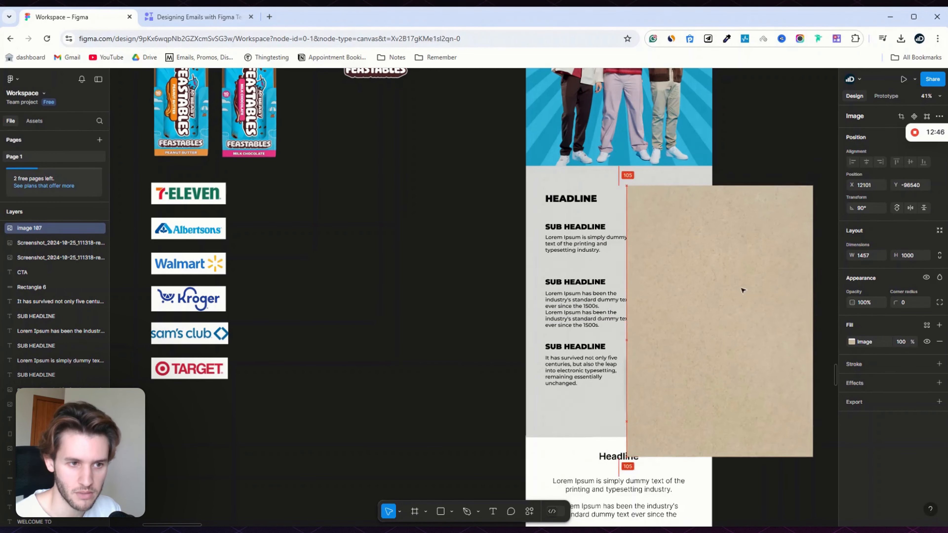
left_click(691, 179)
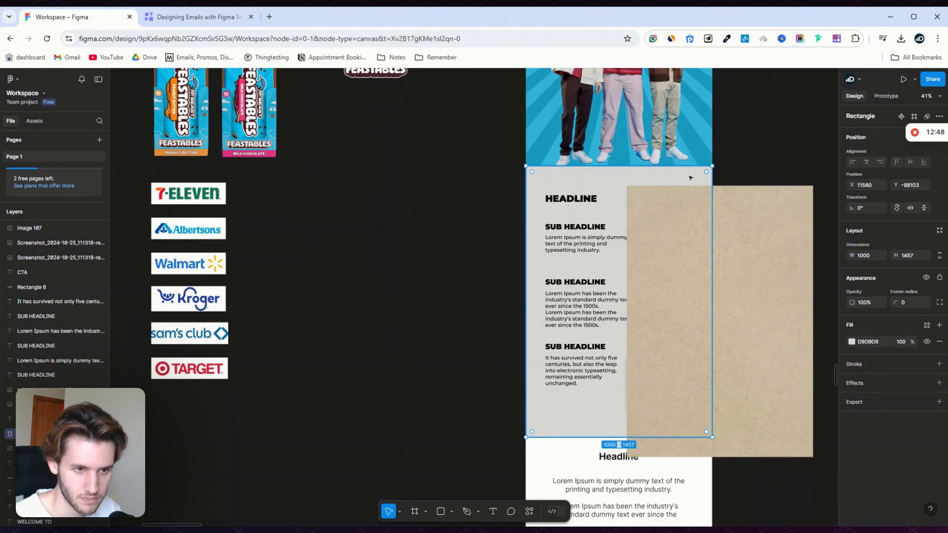
key("Delete")
Step: Place the paper texture over the info section, directly beneath the hero and aligned with the email's width
left_click_drag(723, 296, 621, 307)
left_click(757, 298)
left_click(620, 306)
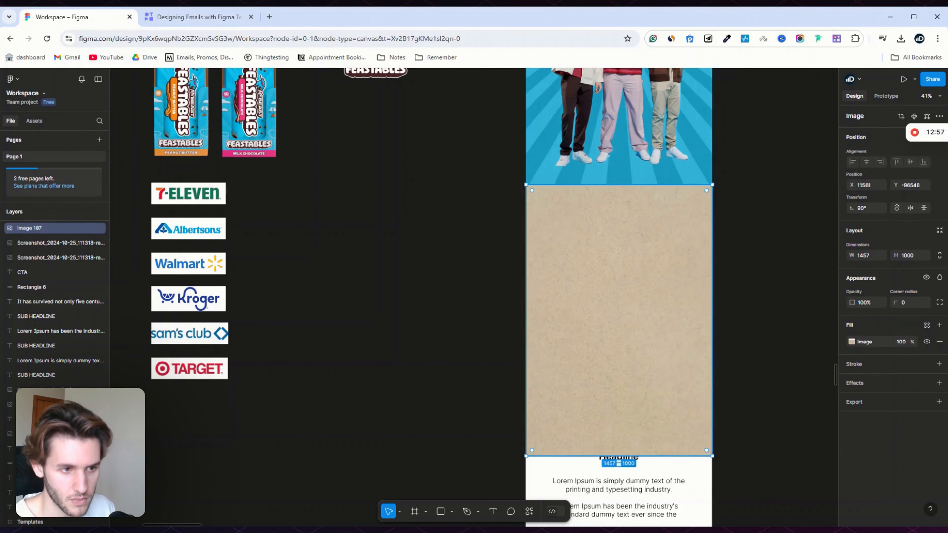
Step: Send the paper texture behind the info section's text and box images, to the back of the layer order
scroll(621, 305, "up", 2)
right_click(621, 304)
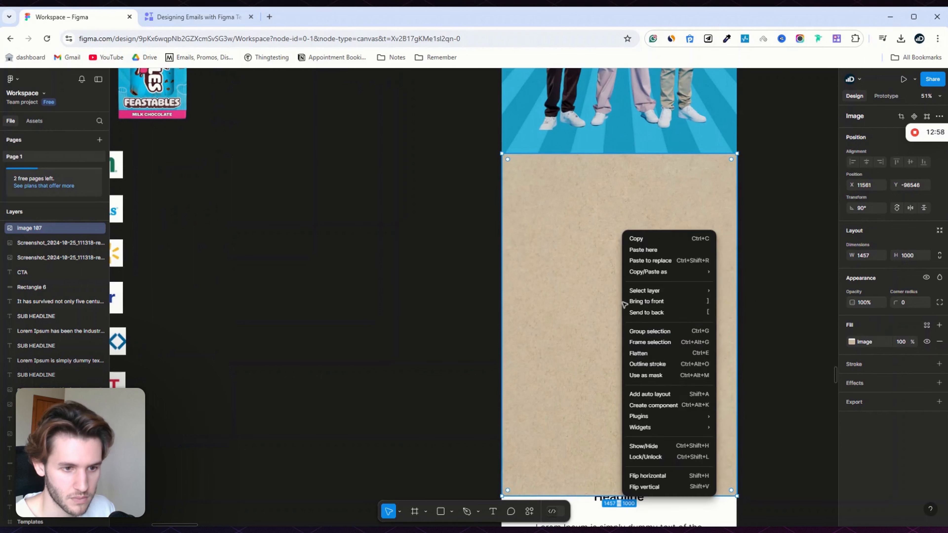
left_click(667, 312)
left_click(769, 238)
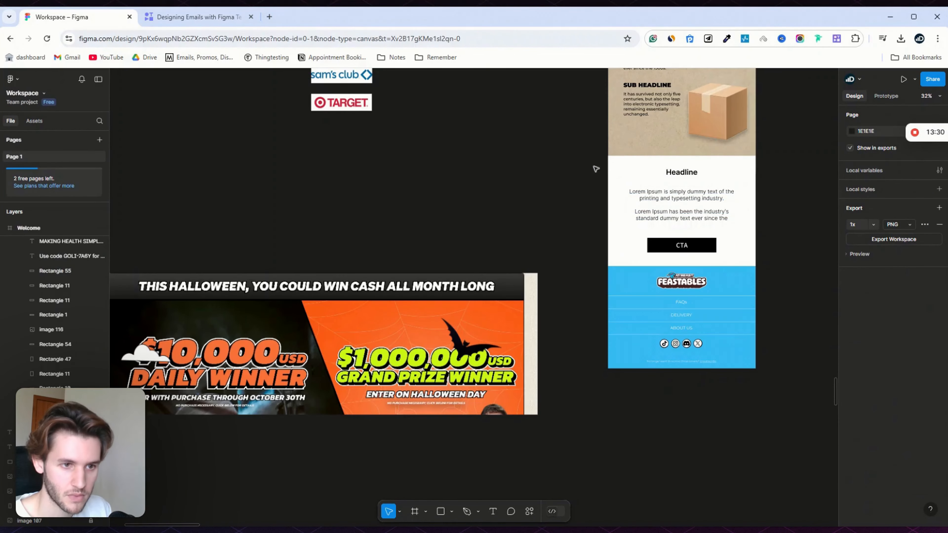
Step: Move the lower headline section and footer down slightly, and shift the info section's text and boxes down on the paper texture
left_click_drag(593, 166, 788, 396)
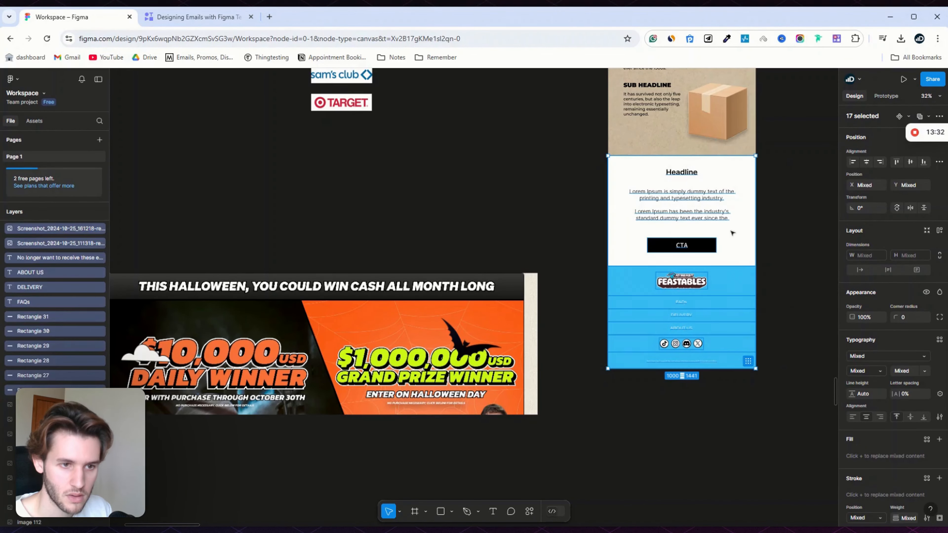
left_click_drag(732, 232, 731, 253)
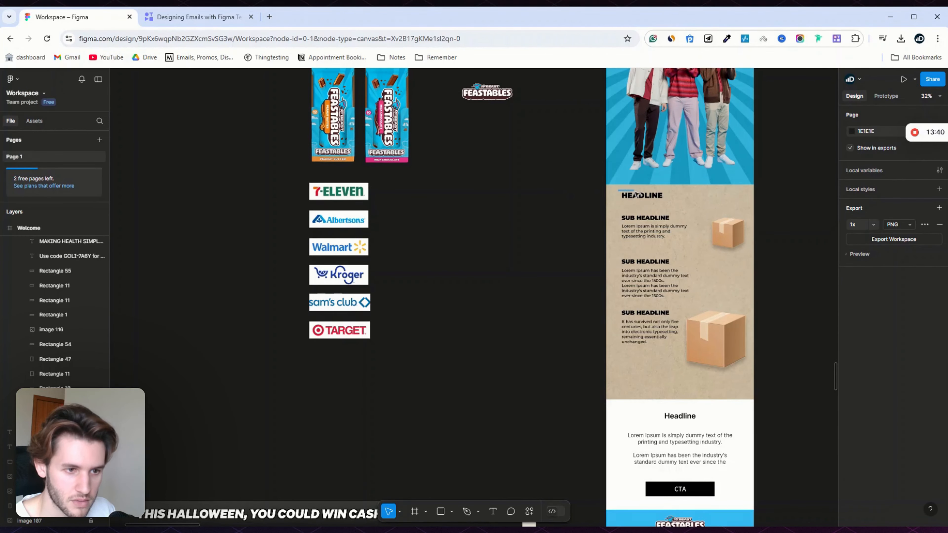
left_click_drag(637, 195, 742, 371)
left_click_drag(702, 337, 703, 354)
left_click(771, 267)
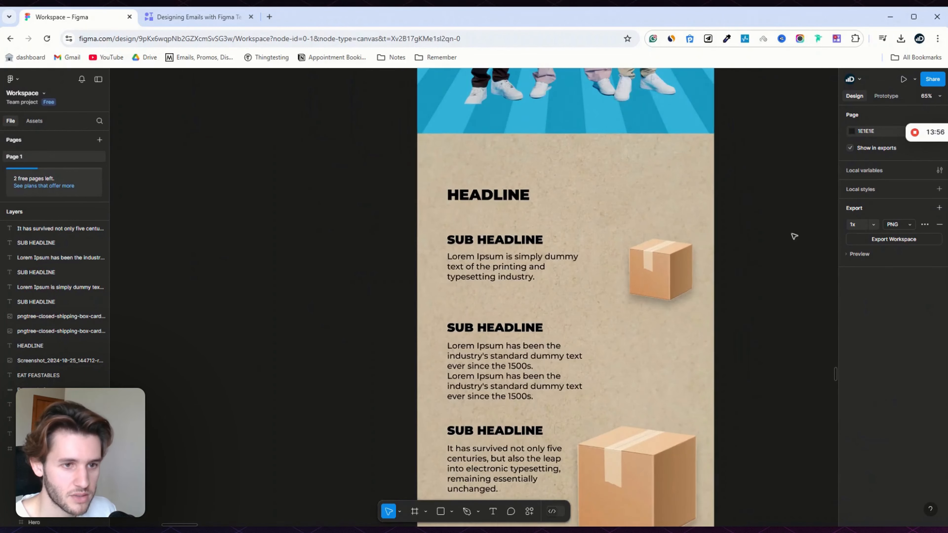
Step: Draw a frame 1000 wide and 4898 high around the entire email, starting at the hero's upper-left corner
scroll(788, 238, "up", 7)
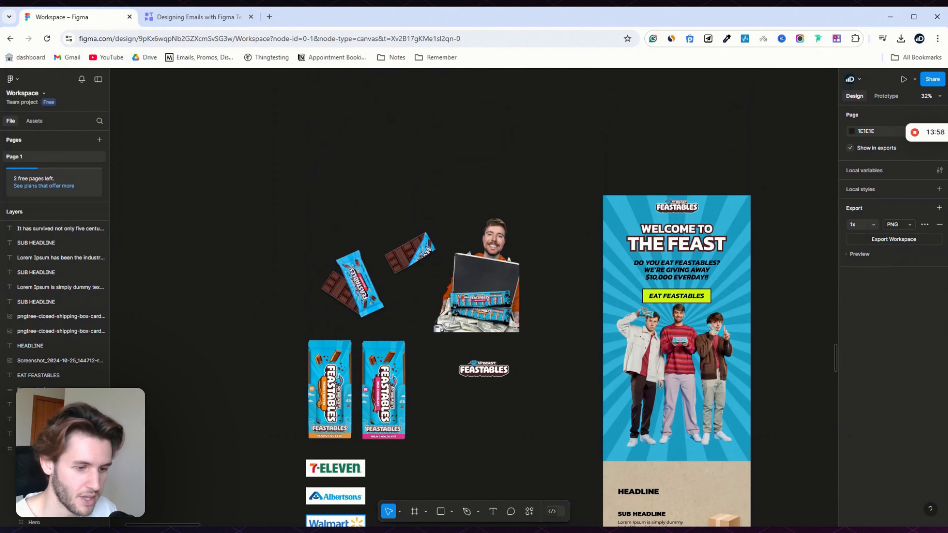
left_click(425, 511)
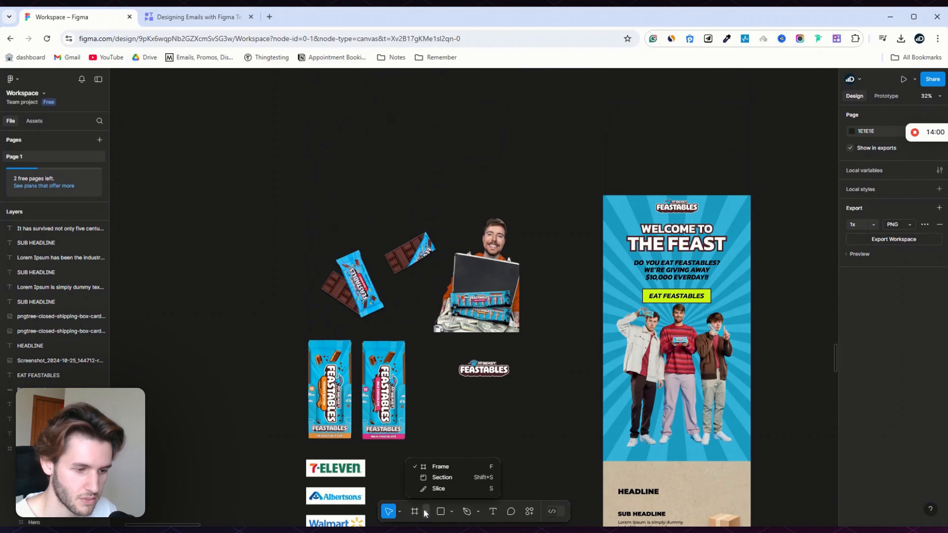
left_click(439, 470)
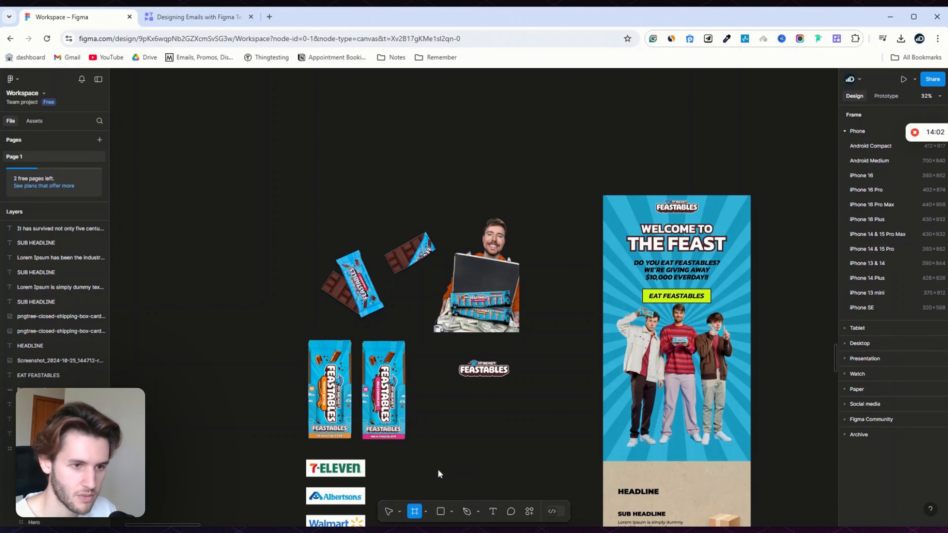
scroll(596, 204, "up", 5)
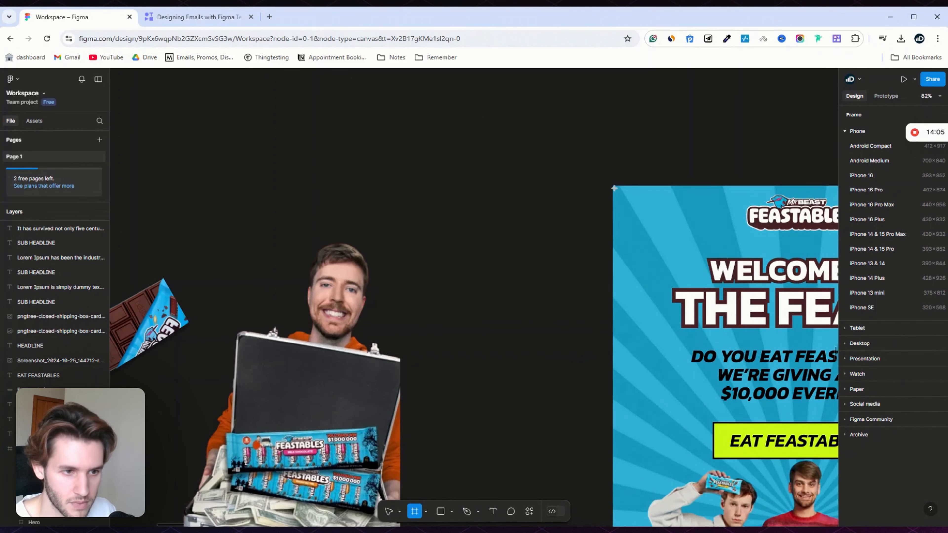
left_click_drag(613, 185, 769, 430)
scroll(676, 402, "up", 15)
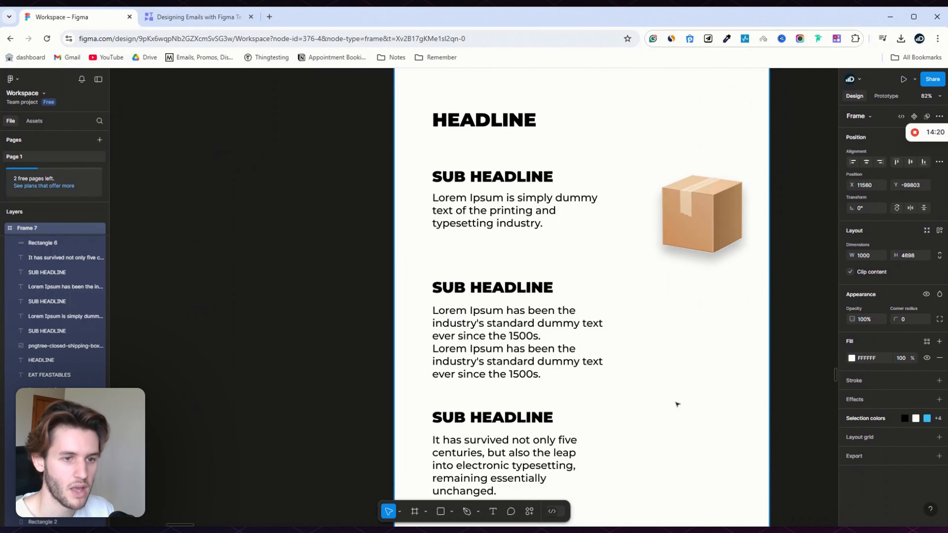
Step: Remove the white fill from the new frame around the email
scroll(662, 393, "down", 5)
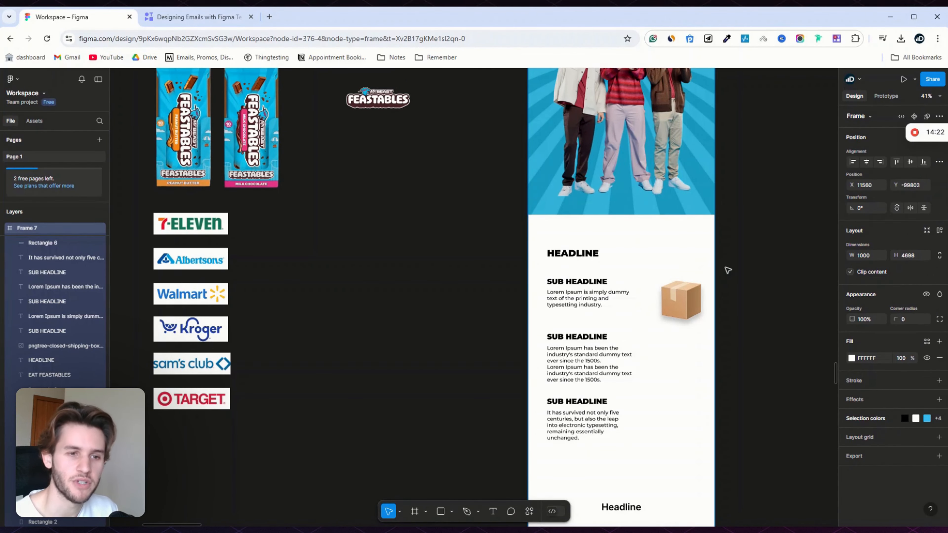
scroll(645, 196, "up", 4)
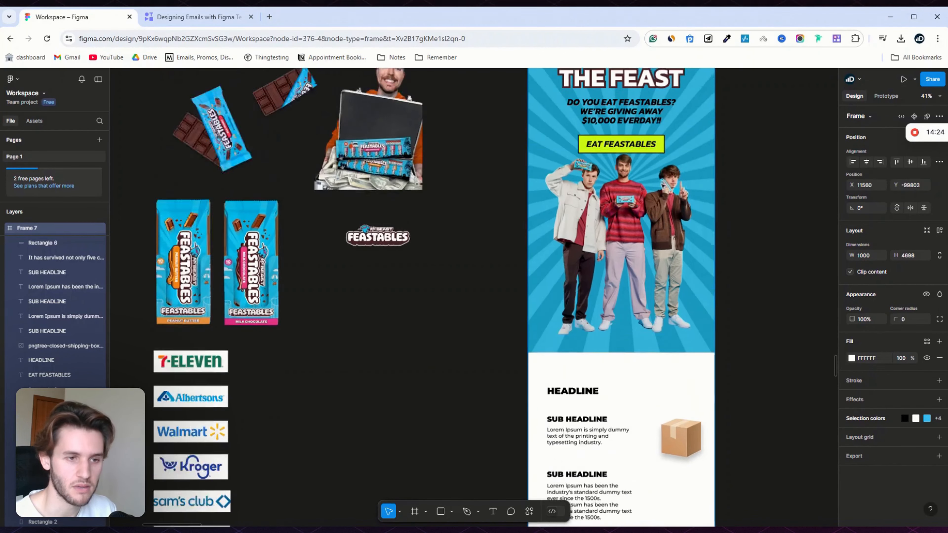
scroll(711, 261, "up", 3)
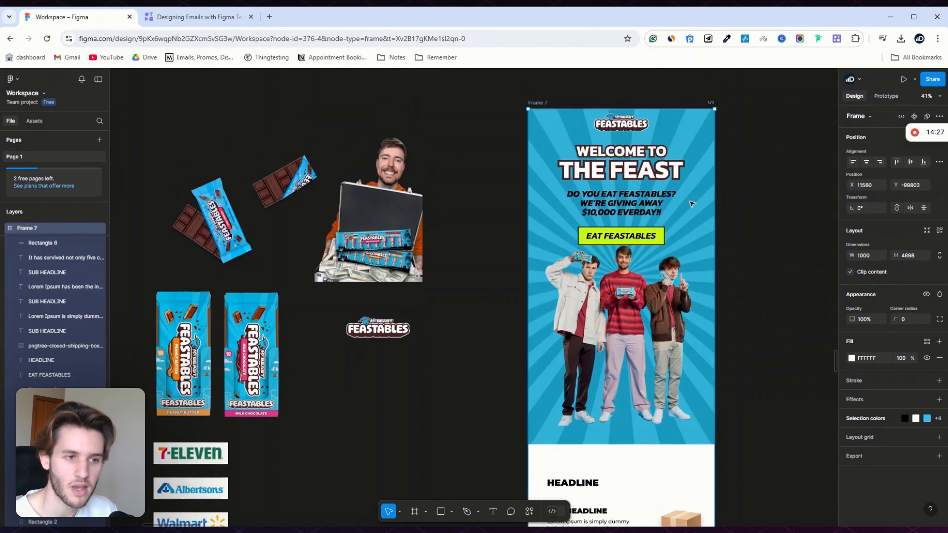
scroll(691, 204, "up", 3)
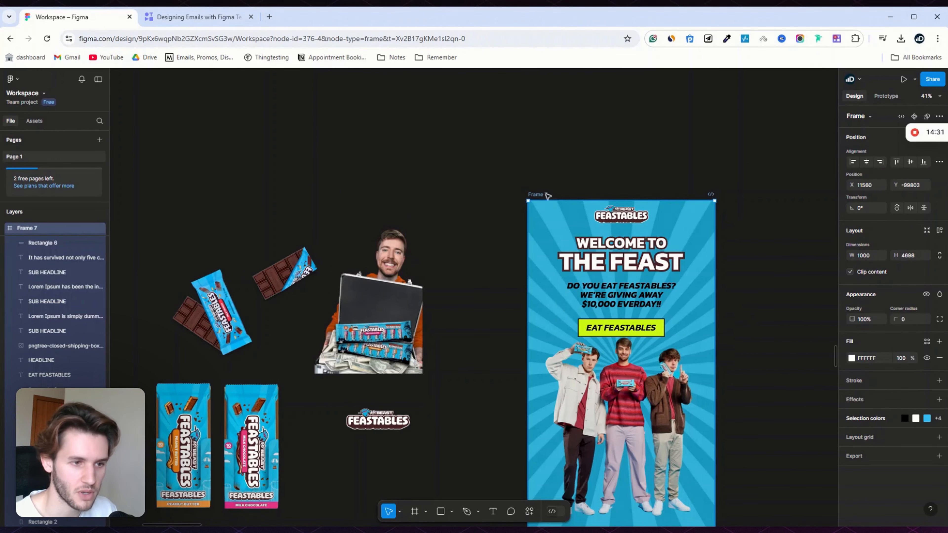
left_click(641, 154)
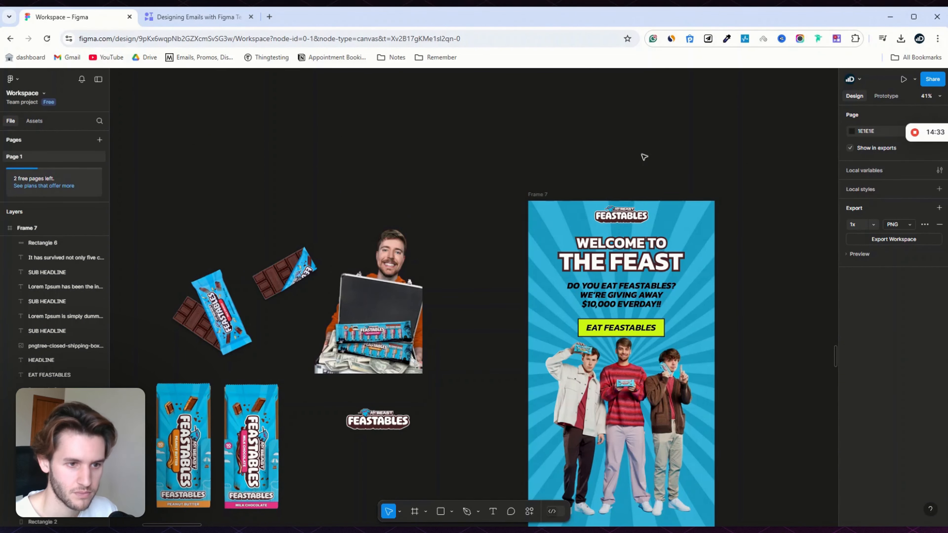
scroll(737, 224, "down", 3)
scroll(746, 235, "down", 3)
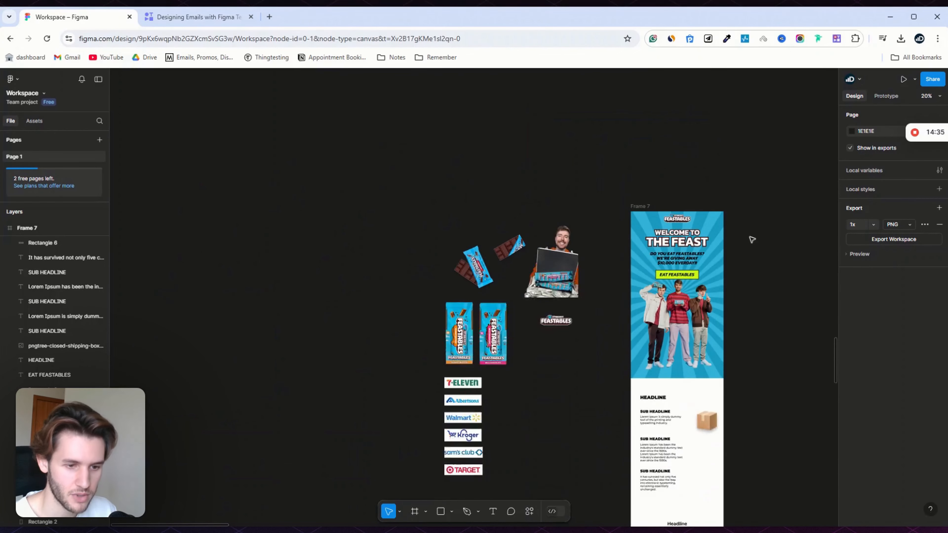
scroll(749, 237, "down", 3)
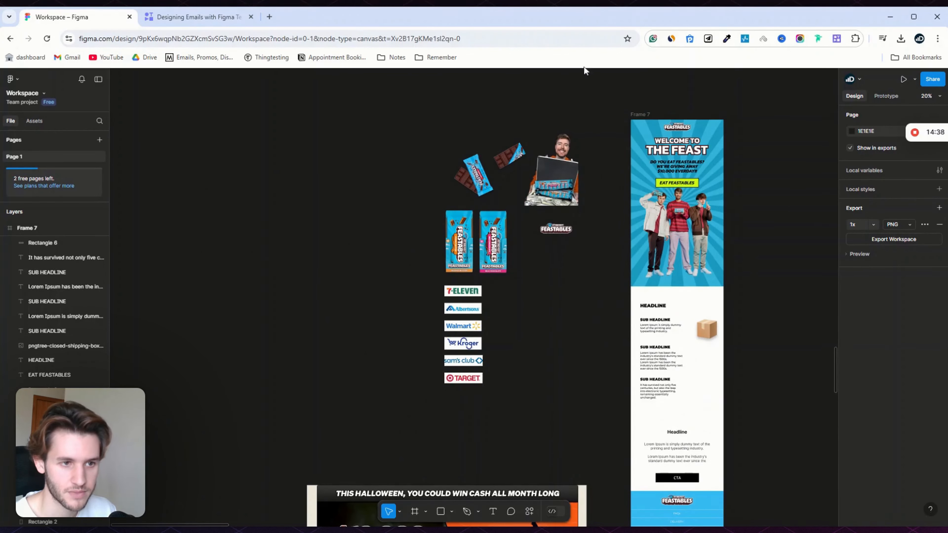
left_click(647, 115)
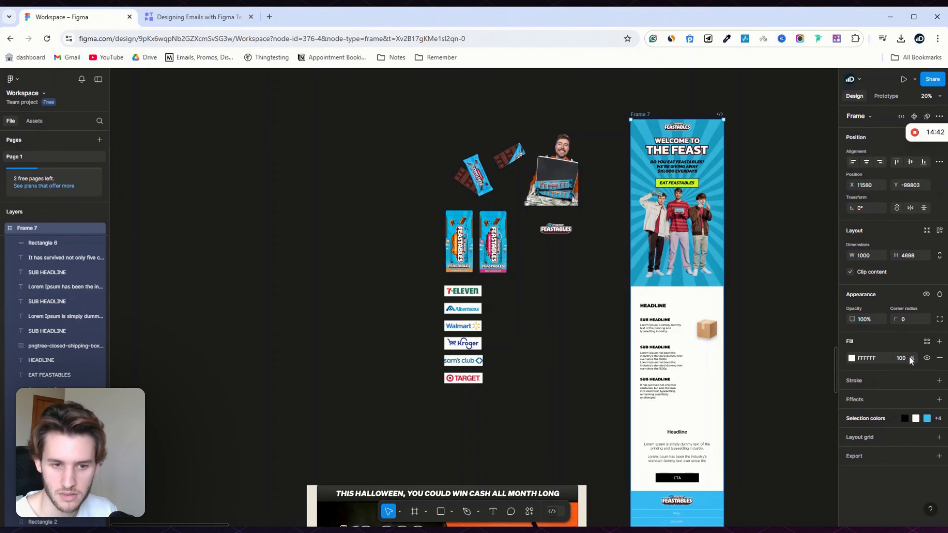
left_click(940, 359)
Step: Review the hero and the start of the paper-textured info section inside the frame
scroll(803, 261, "up", 5)
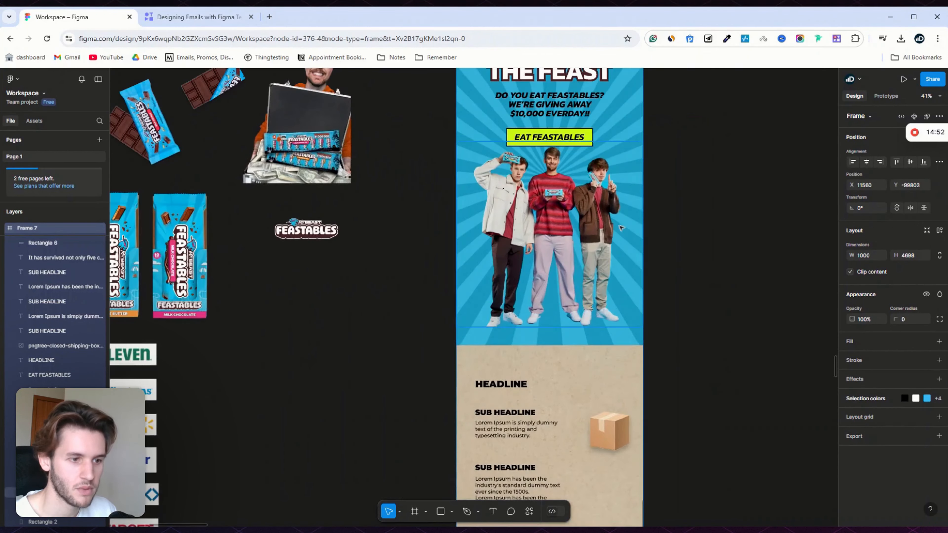
scroll(652, 227, "up", 3)
scroll(600, 266, "down", 2)
scroll(599, 265, "up", 3)
scroll(596, 265, "down", 6)
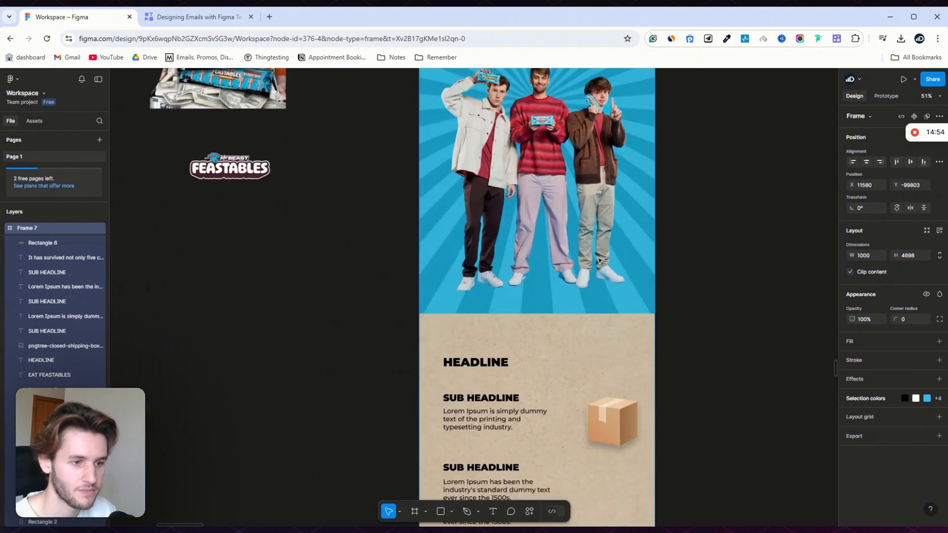
scroll(597, 265, "up", 5)
scroll(541, 317, "down", 4)
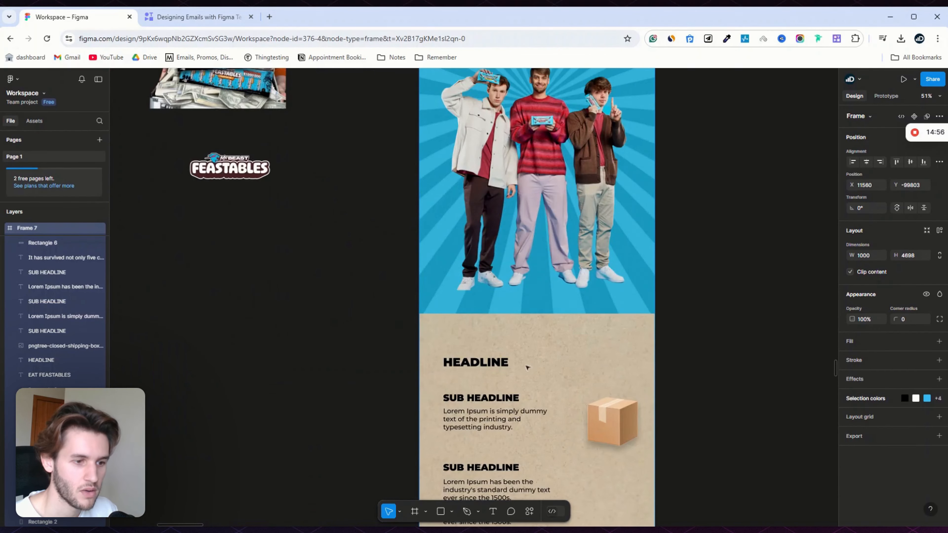
Step: Replace the info section's main headline with "HOW TO ENTER" and widen its text box to 448
left_click(482, 369)
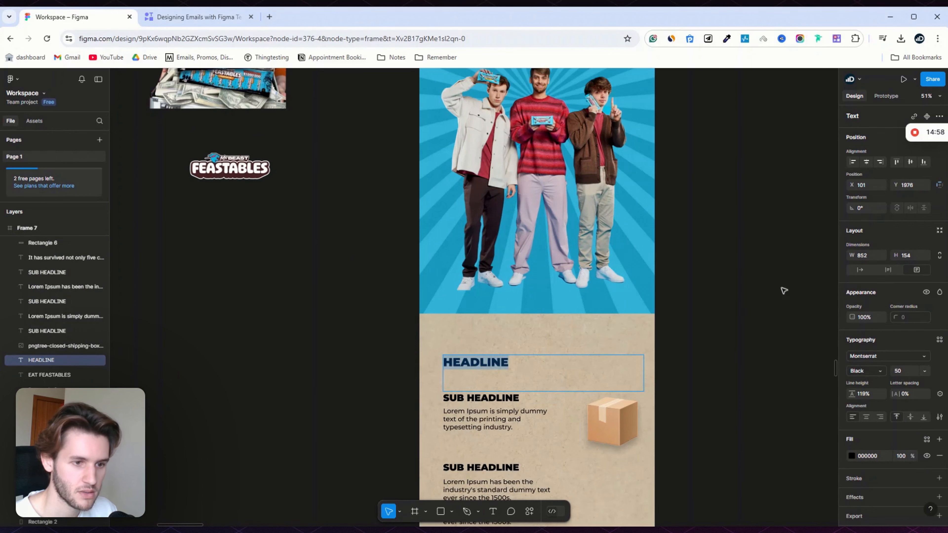
key("Escape")
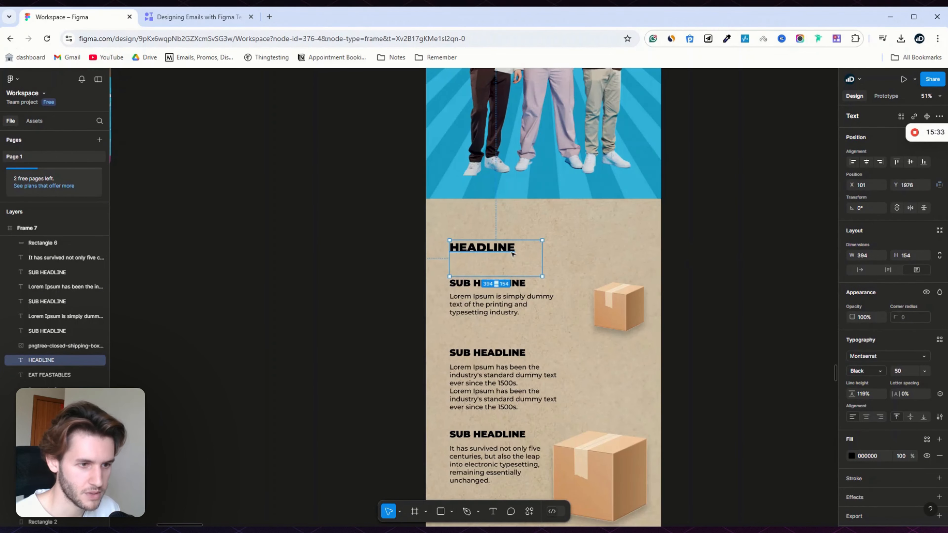
double_click(512, 254)
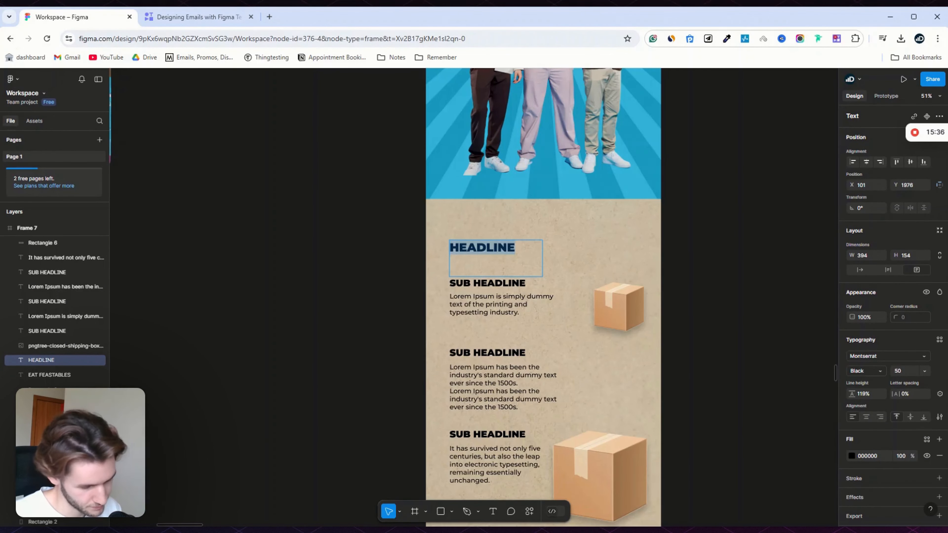
type("H")
key("BackSpace")
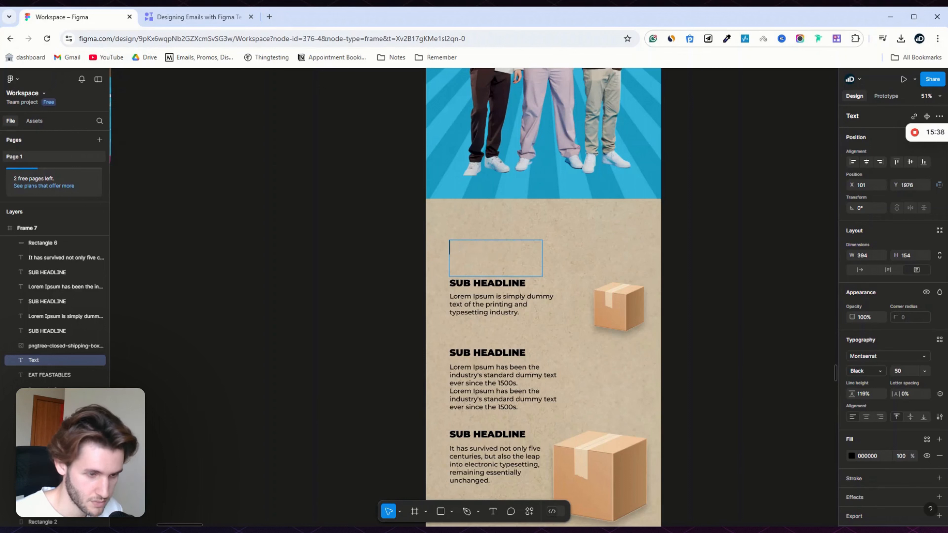
type("HOW TO ENTER")
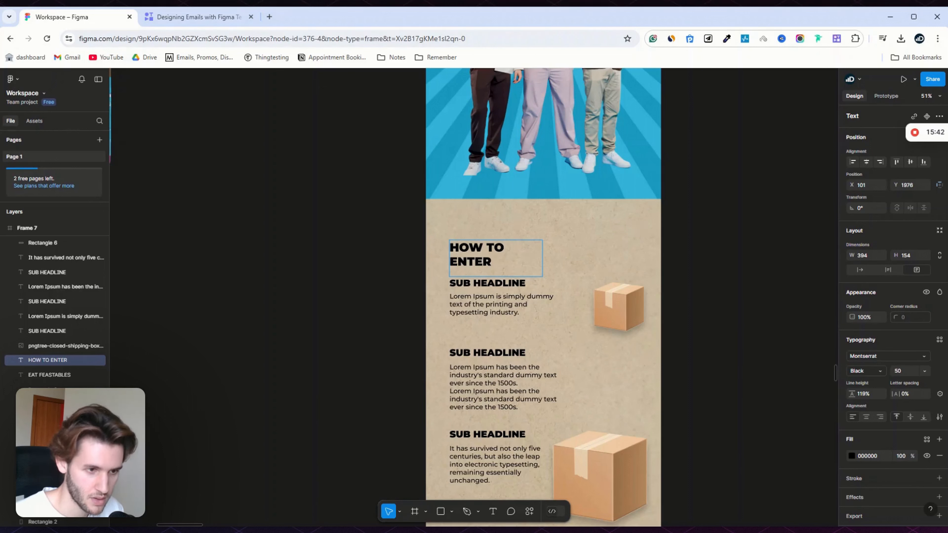
key("Escape")
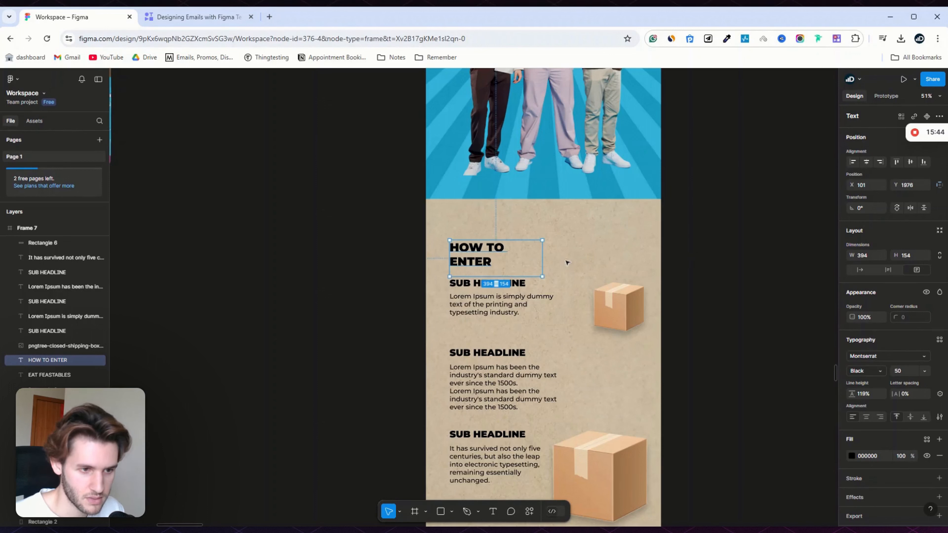
left_click_drag(543, 255, 556, 255)
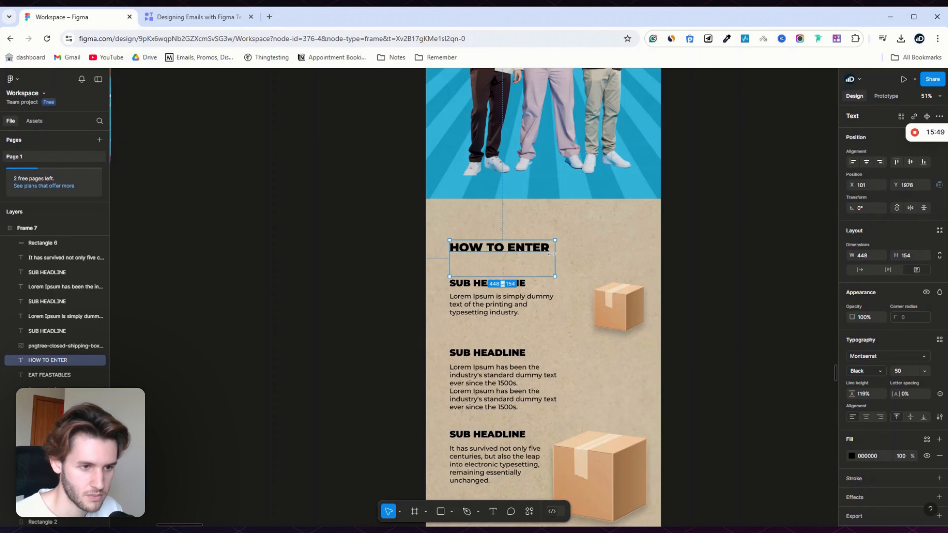
Step: Extend the info section's headline to read "HOW TO ENTER FOR A CHANCE TO WIN 10,000 USD"
double_click(550, 250)
left_click(550, 249)
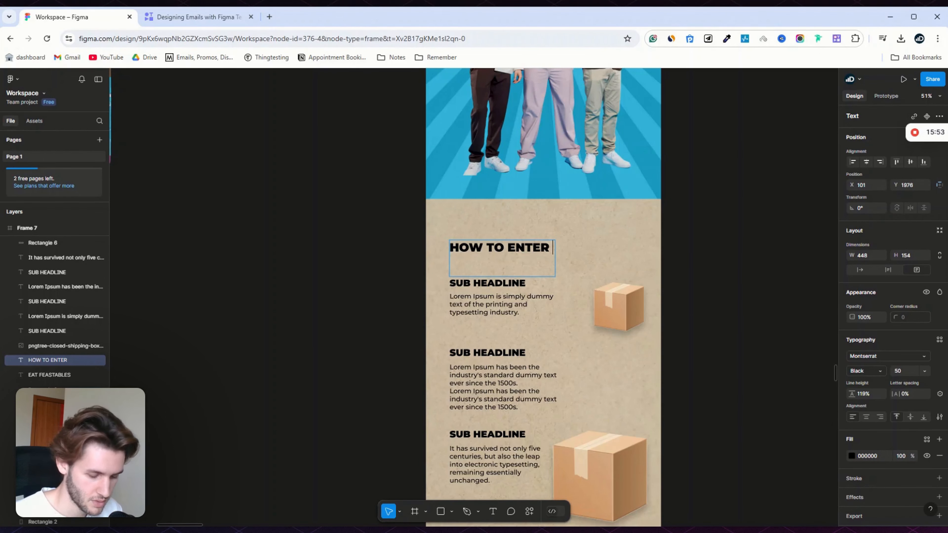
type("A CHA")
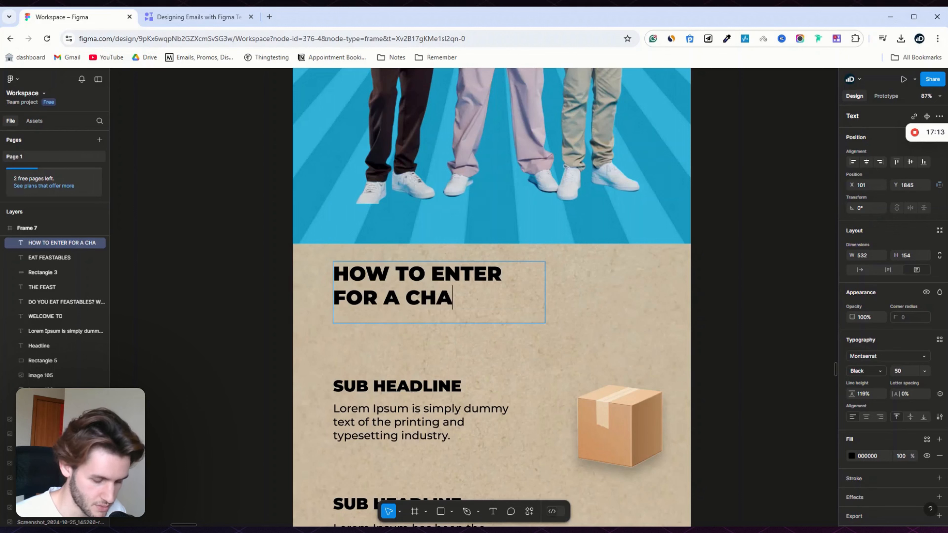
type("NCE TO ")
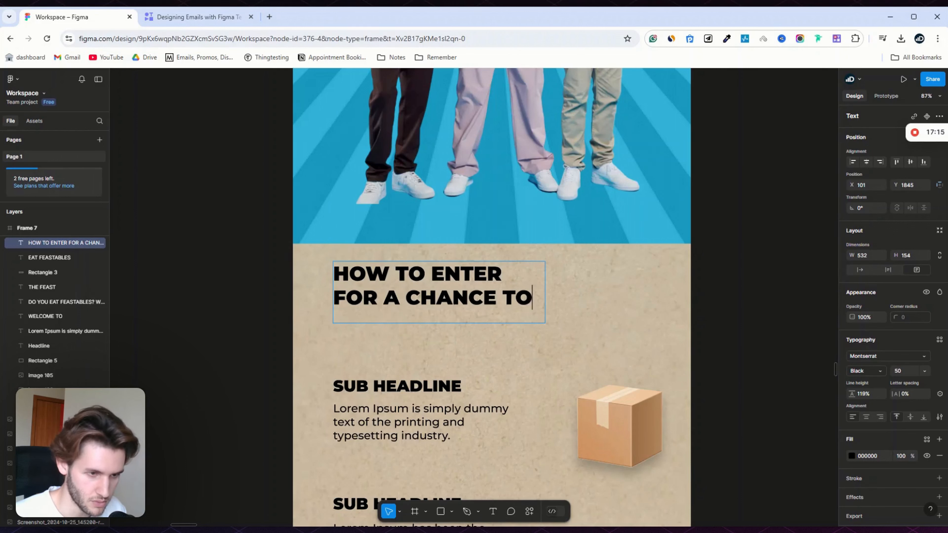
type("WIN ")
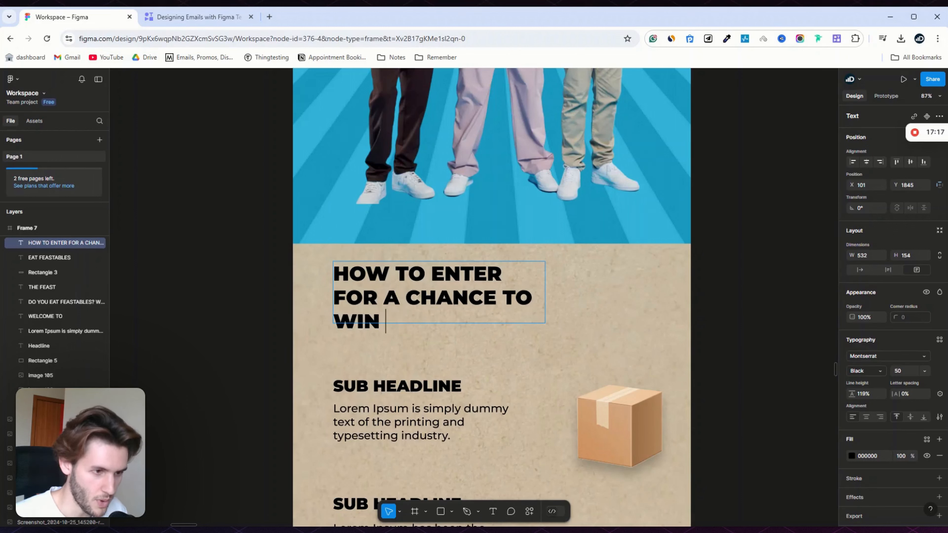
type("10")
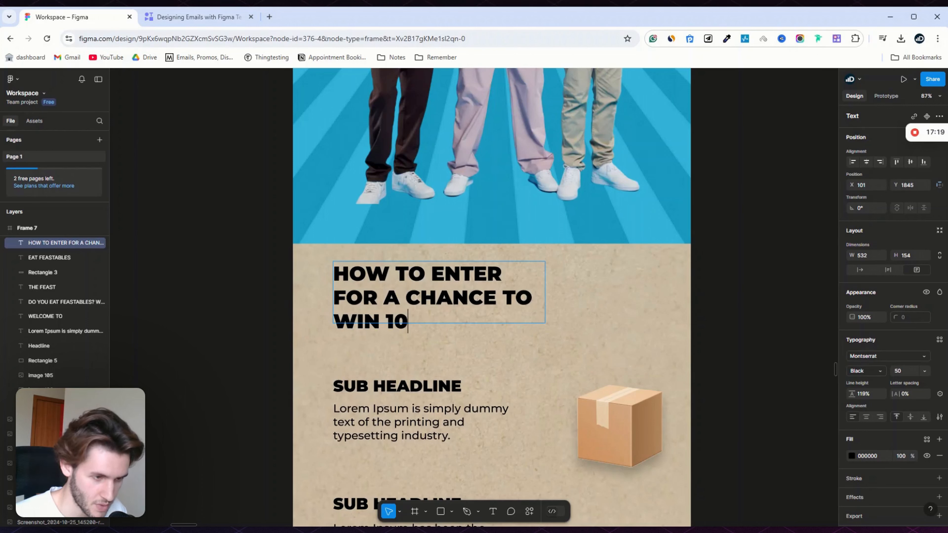
type(",000")
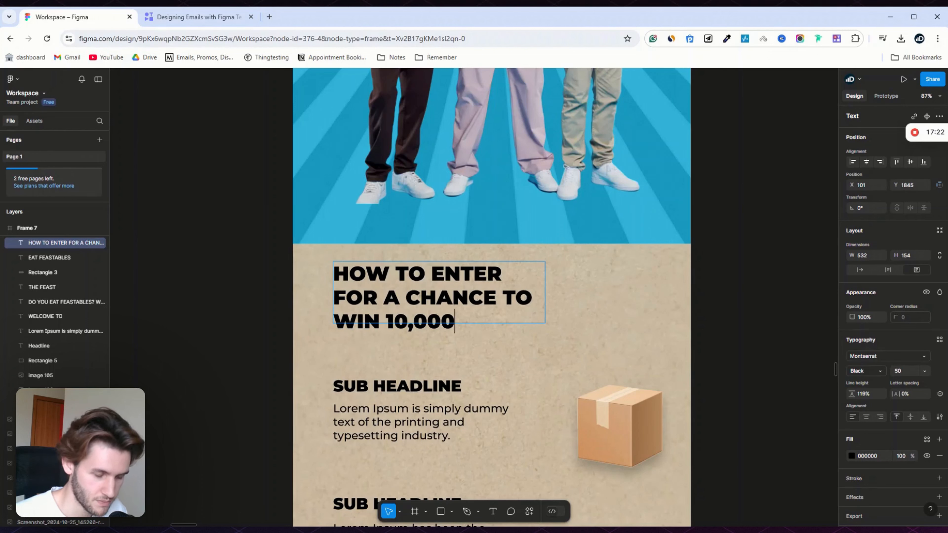
type(" USD")
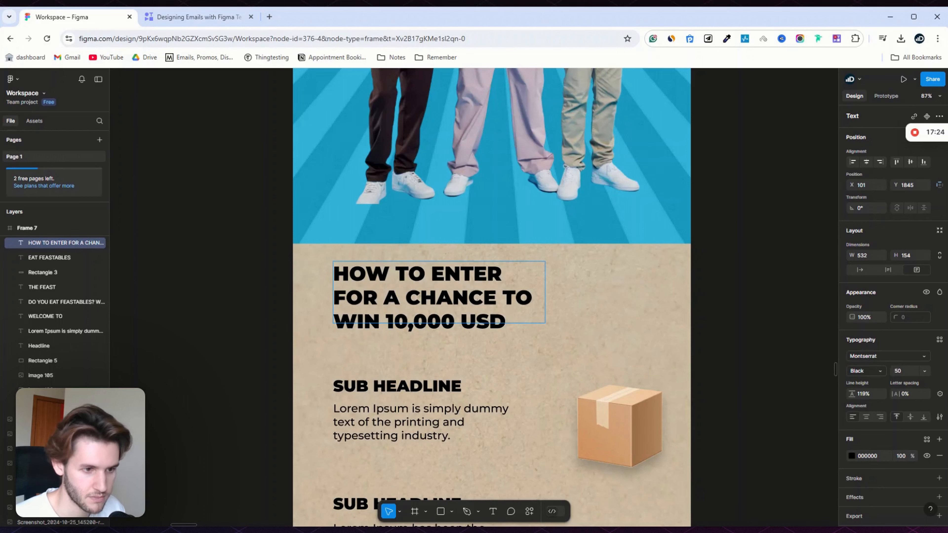
Step: Center-align the info section's headline text and reposition its text box to X 65, Y 1858
key("Escape")
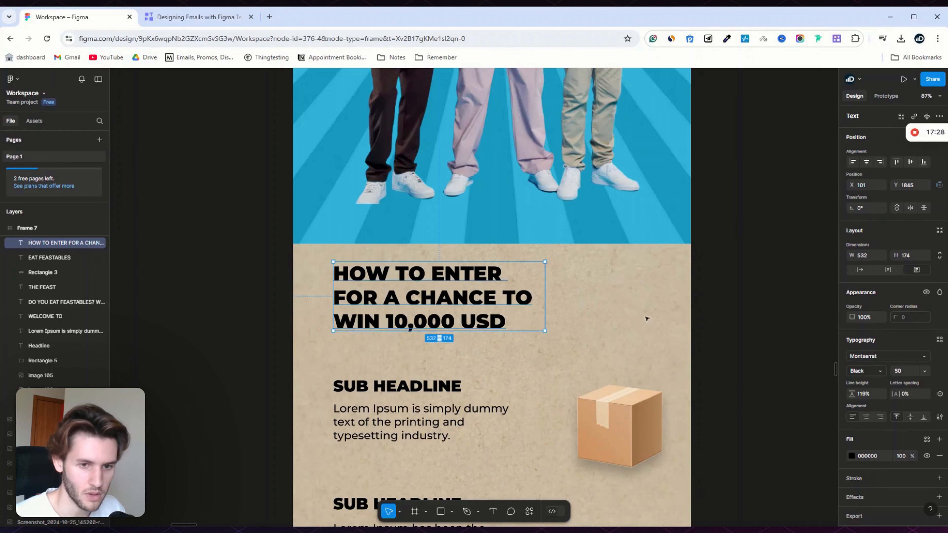
left_click(868, 418)
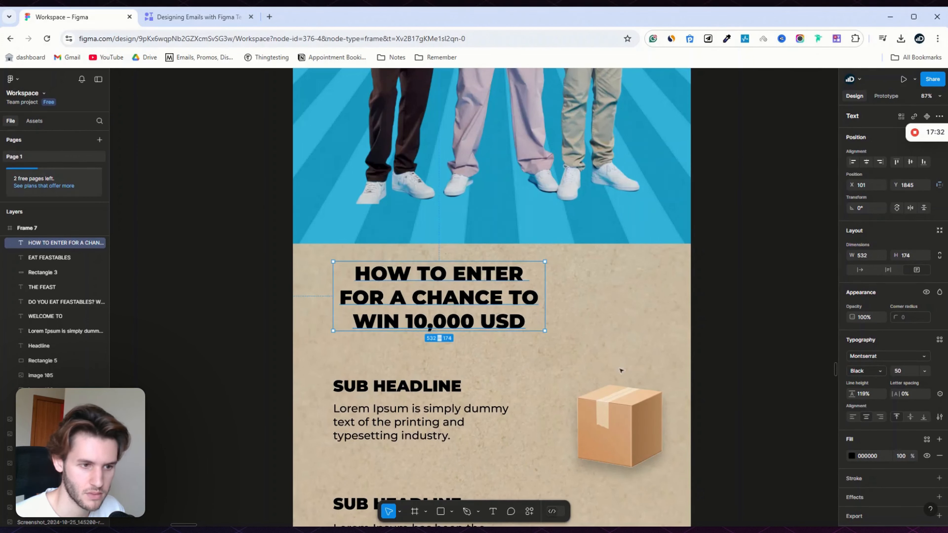
mouse_move(449, 306)
left_mouse_down()
mouse_move(427, 306)
mouse_move(434, 311)
left_mouse_up()
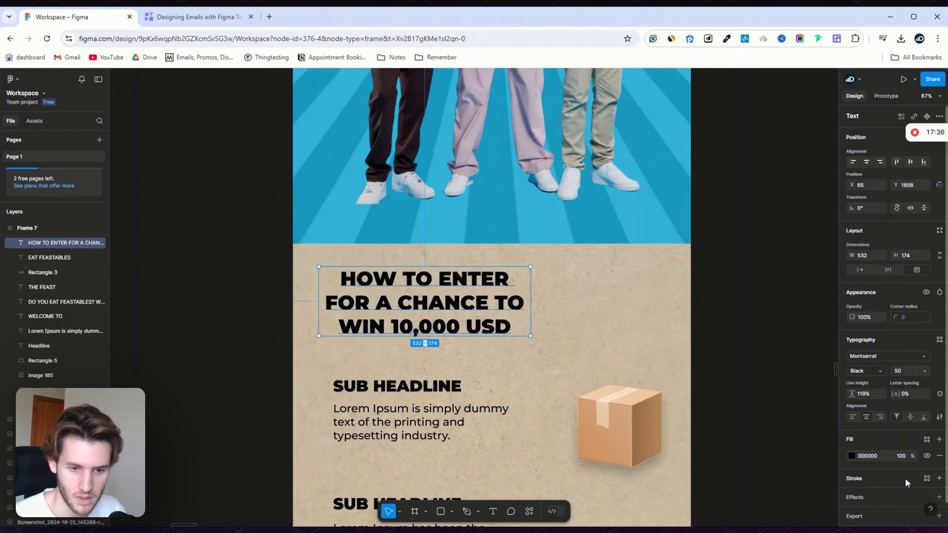
Step: Give the headline a black outside stroke and fill its text with the beige CBBAA2 sampled from the paper background
scroll(914, 478, "down", 1)
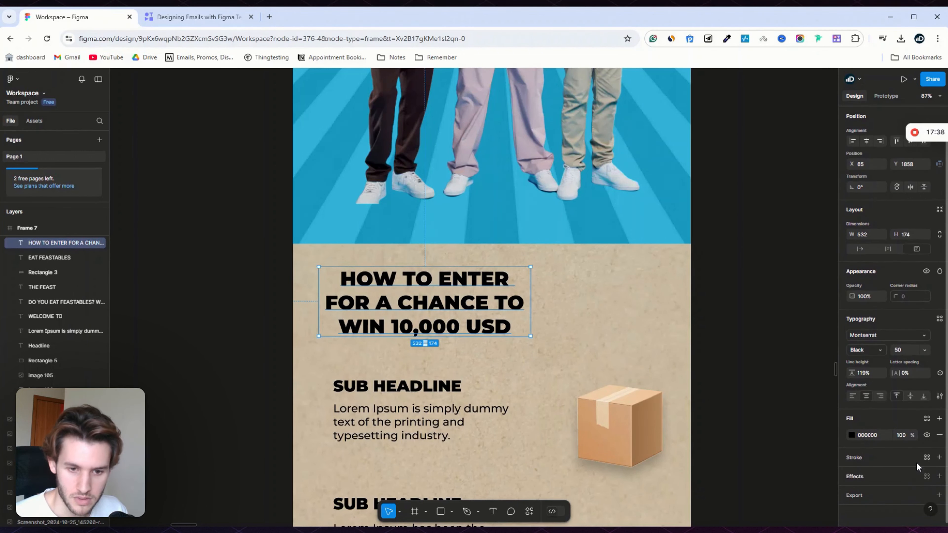
left_click(940, 458)
scroll(894, 478, "down", 2)
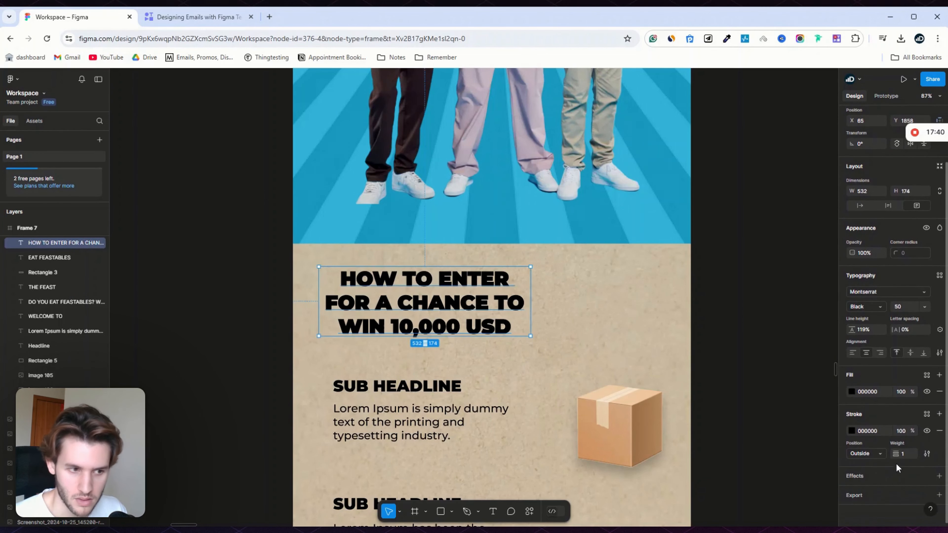
left_click(851, 390)
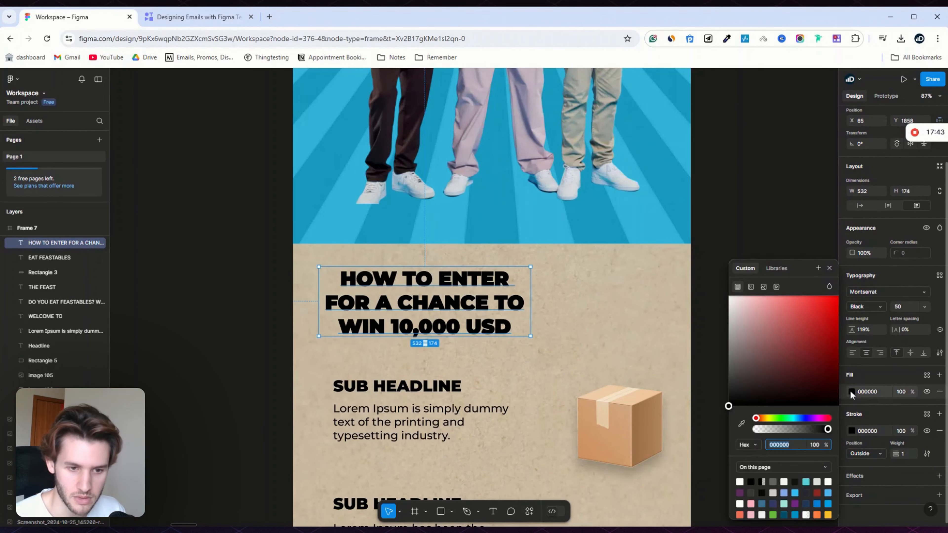
left_click(743, 422)
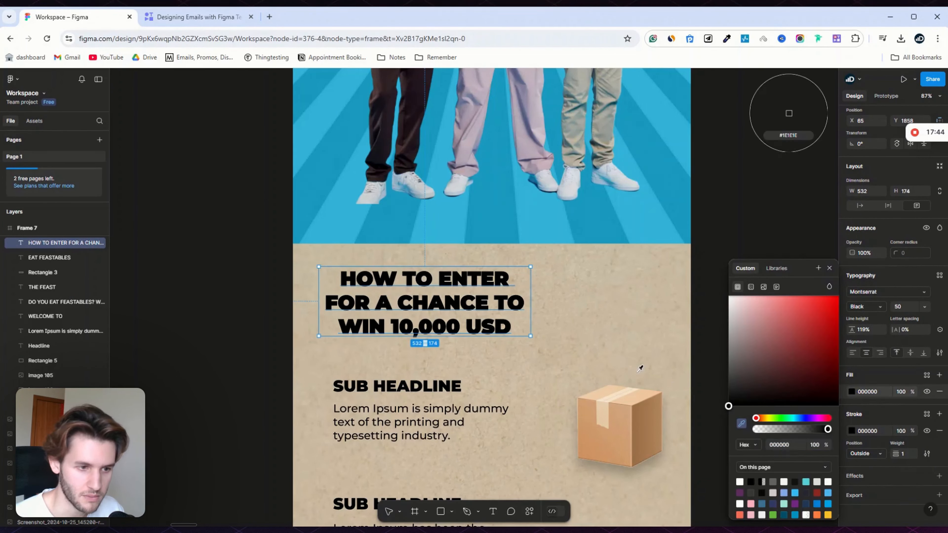
left_click(550, 290)
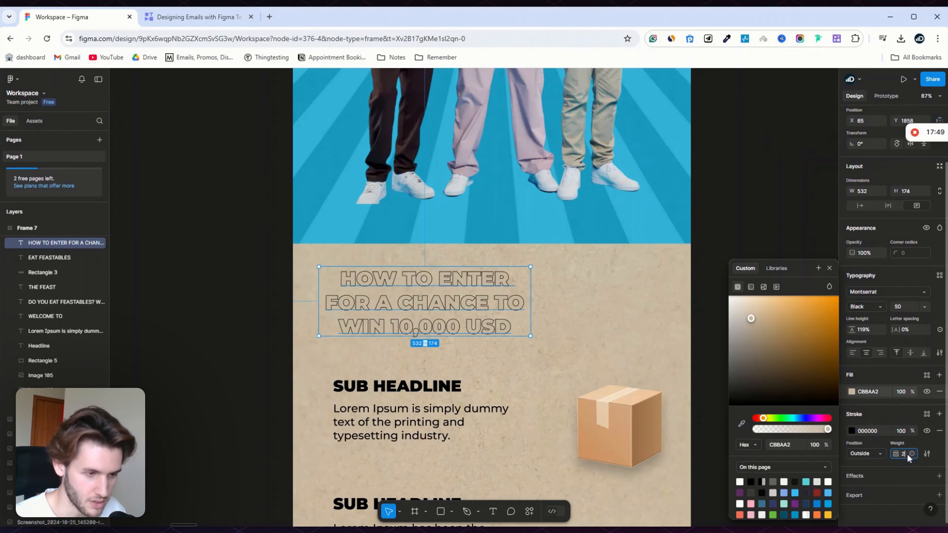
Step: Set the headline's stroke weight to 2 and move the headline to X 45, Y 1865
key("Return")
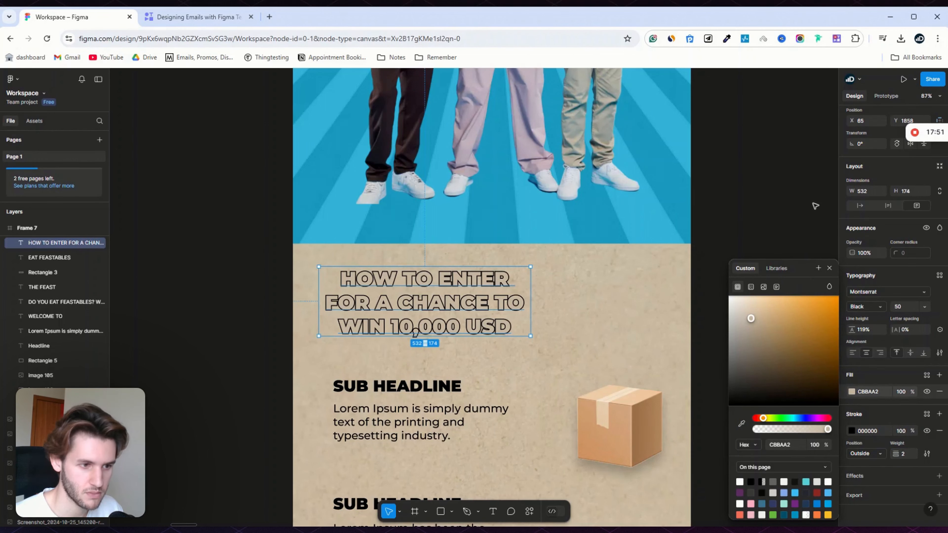
left_click(815, 205)
left_click_drag(423, 303, 415, 306)
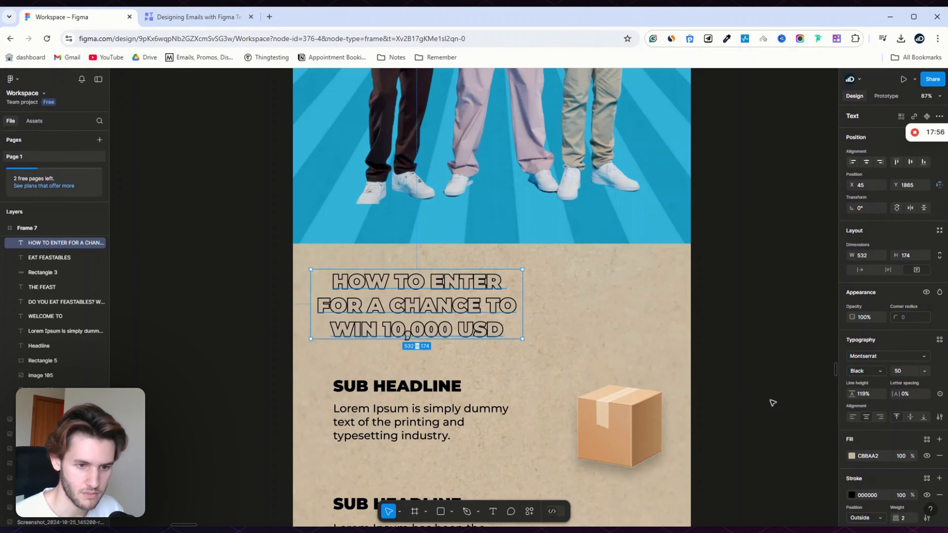
Step: Draw a rectangle, place it over the headline, and enlarge it to about 492 by 221
scroll(774, 385, "down", 3)
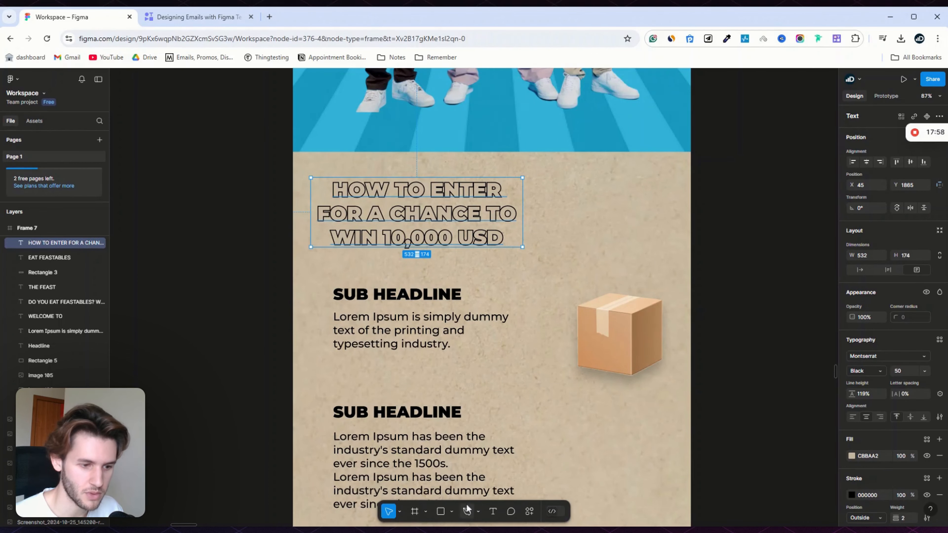
left_click(451, 511)
left_click(479, 423)
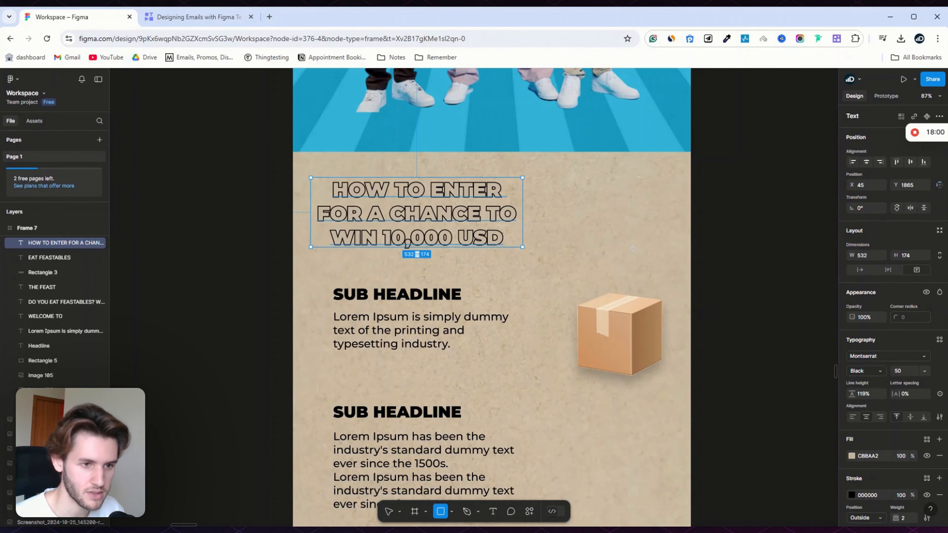
left_click_drag(602, 223, 757, 296)
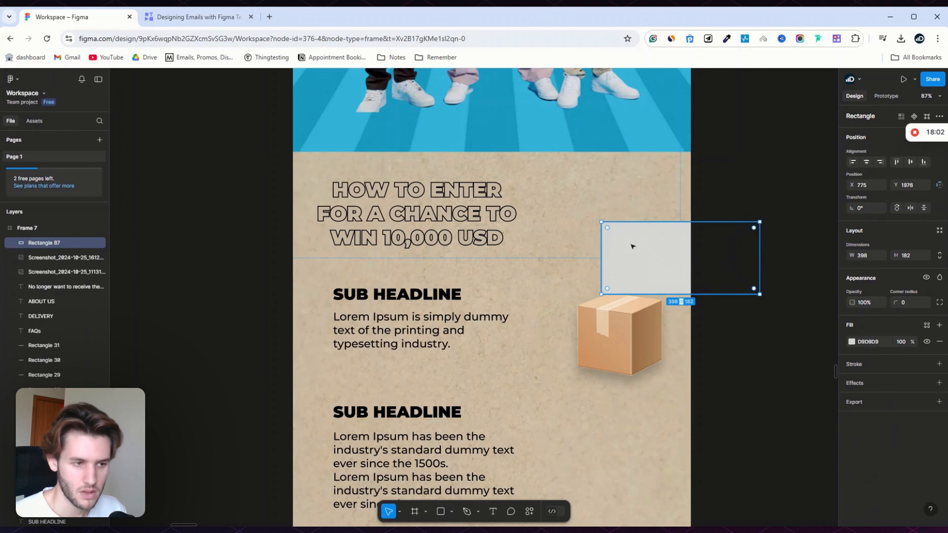
mouse_move(630, 246)
left_mouse_down()
mouse_move(359, 206)
mouse_move(383, 212)
left_mouse_up()
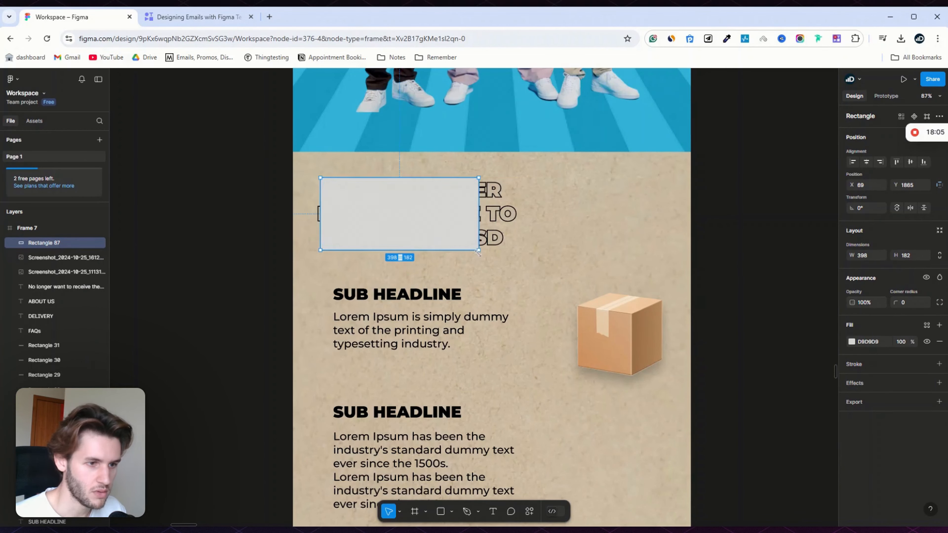
left_click_drag(478, 252, 520, 267)
left_click_drag(440, 254, 435, 252)
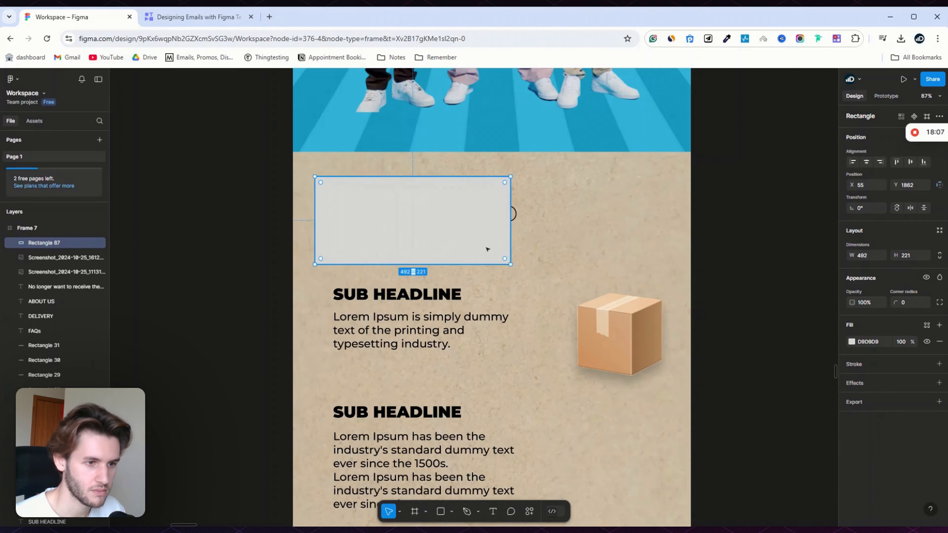
Step: Move the rectangle off the headline and fill it with the lime CEFC16 sampled from the EAT FEASTABLES button
right_click(431, 231)
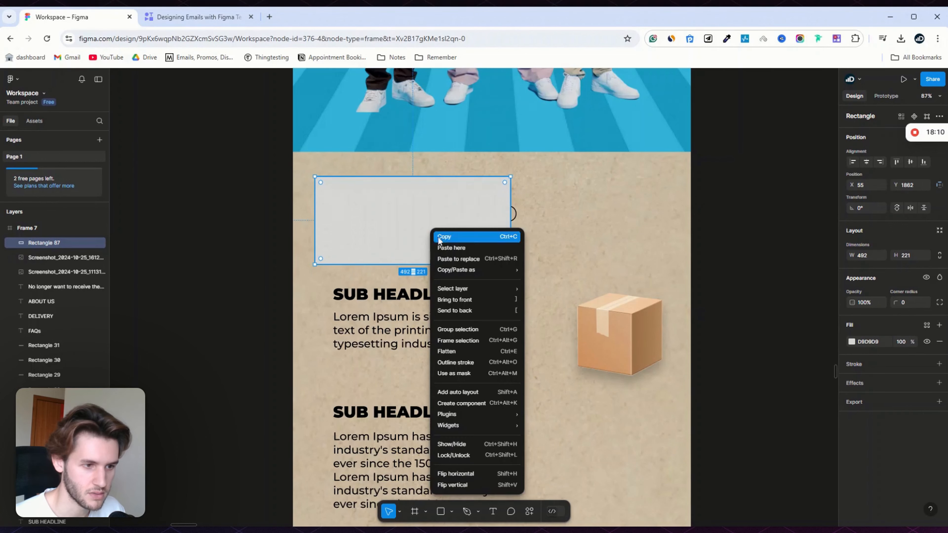
left_click(462, 205)
left_click_drag(351, 204, 556, 228)
left_click(851, 341)
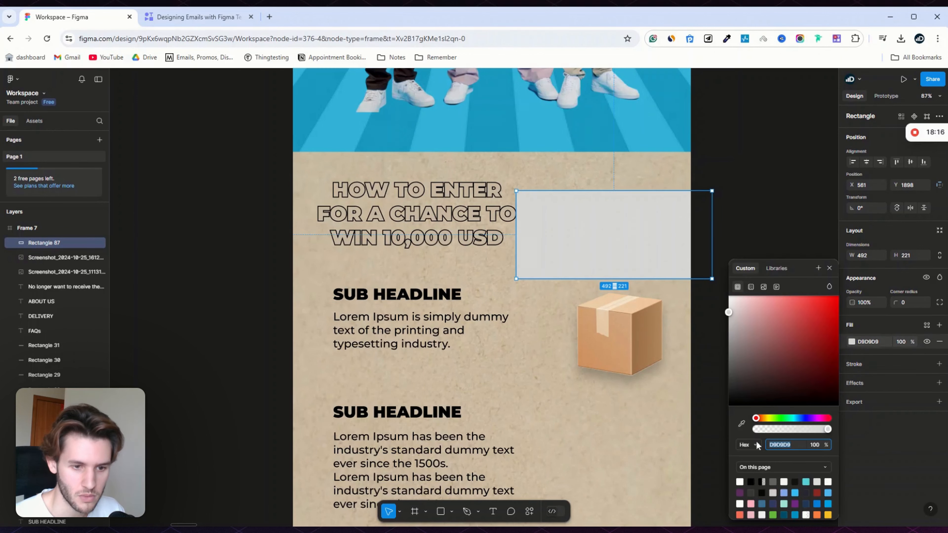
left_click(742, 424)
scroll(668, 332, "up", 10)
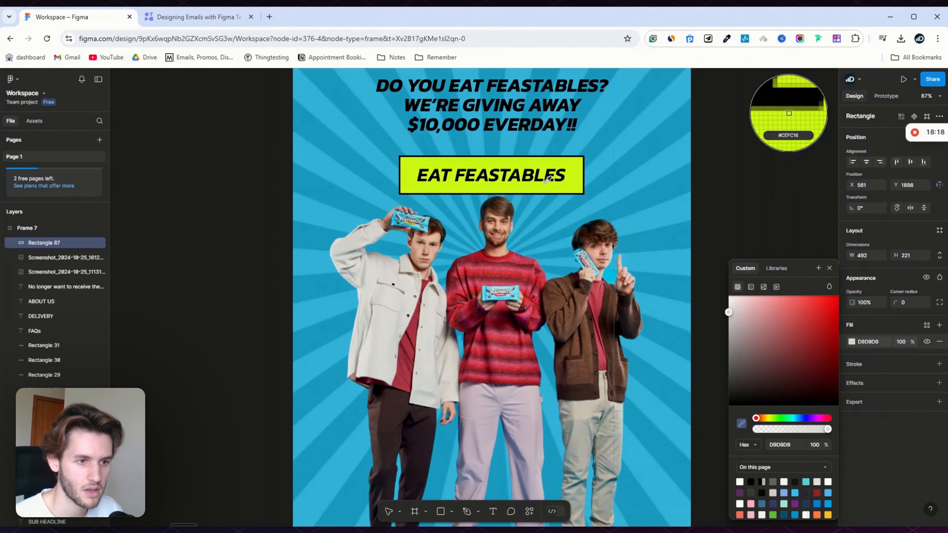
left_click(548, 179)
scroll(634, 291, "down", 10)
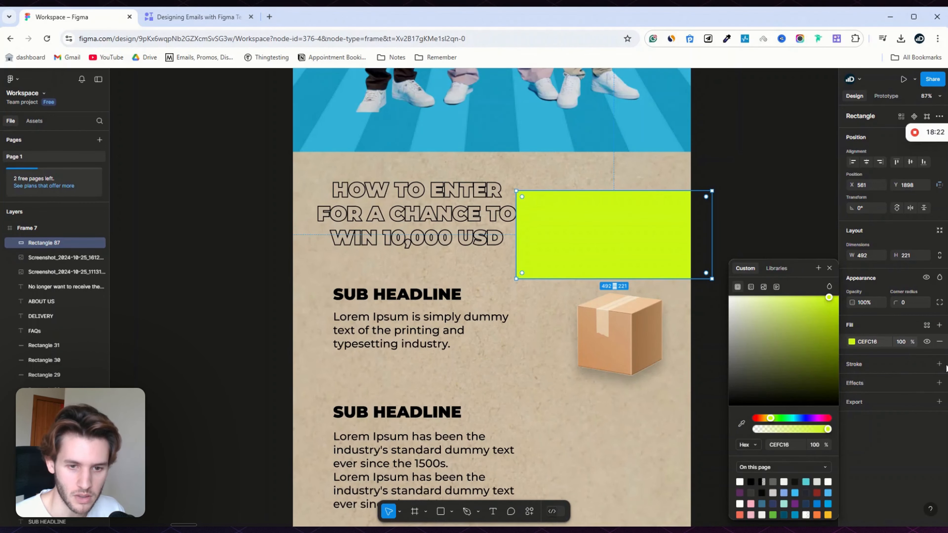
Step: Add a black inside stroke to the lime rectangle, trying weight 4 and settling on 2
left_click(940, 364)
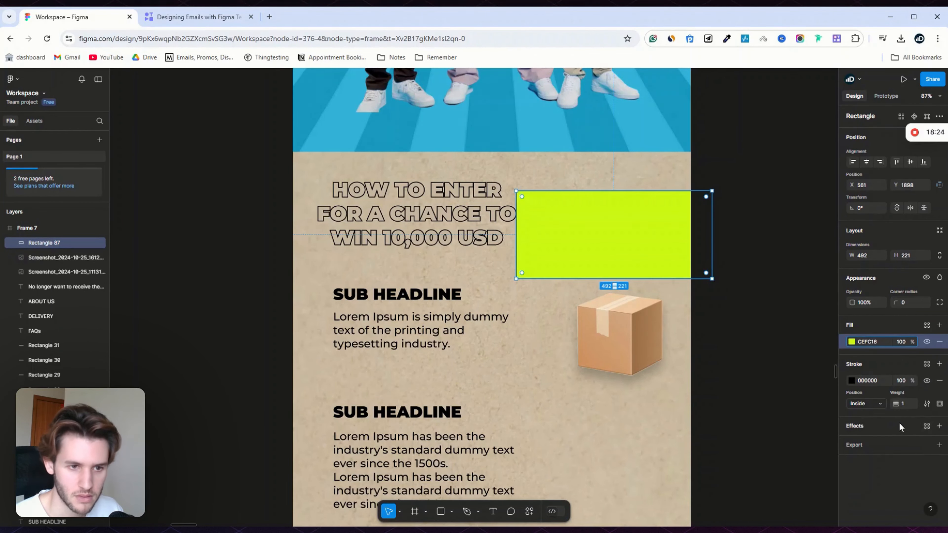
left_click(907, 406)
type("4")
key("Return")
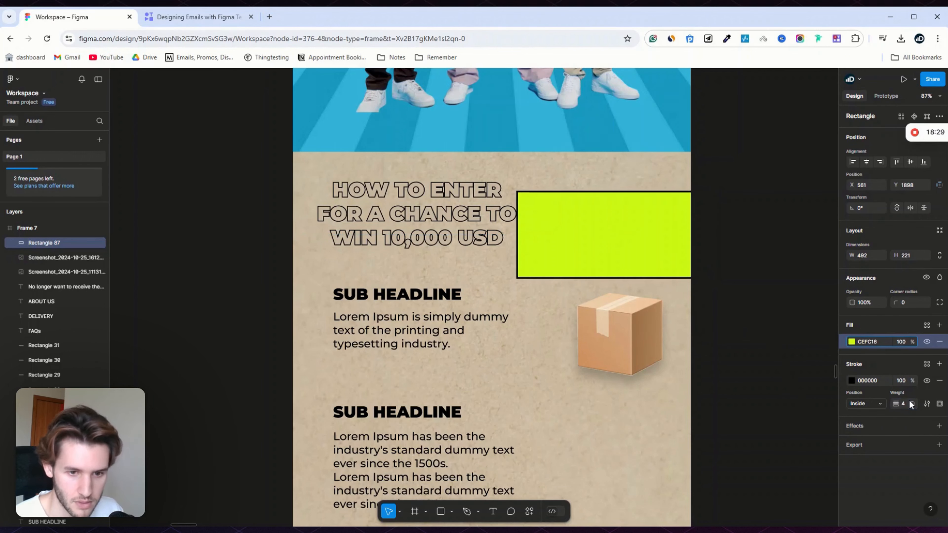
left_click(905, 406)
type("2")
key("Return")
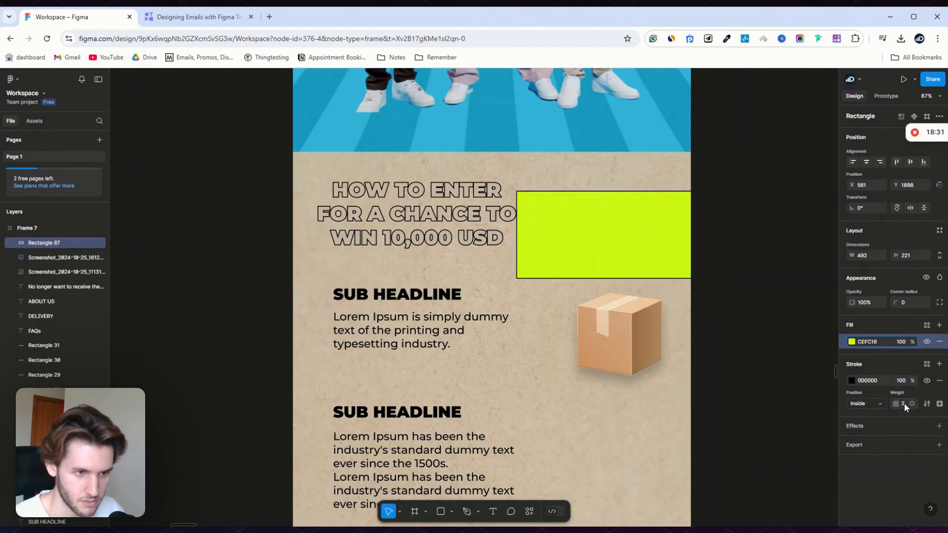
Step: Round the lime rectangle's corners, trying a radius of 20 and settling on 10
left_click(905, 304)
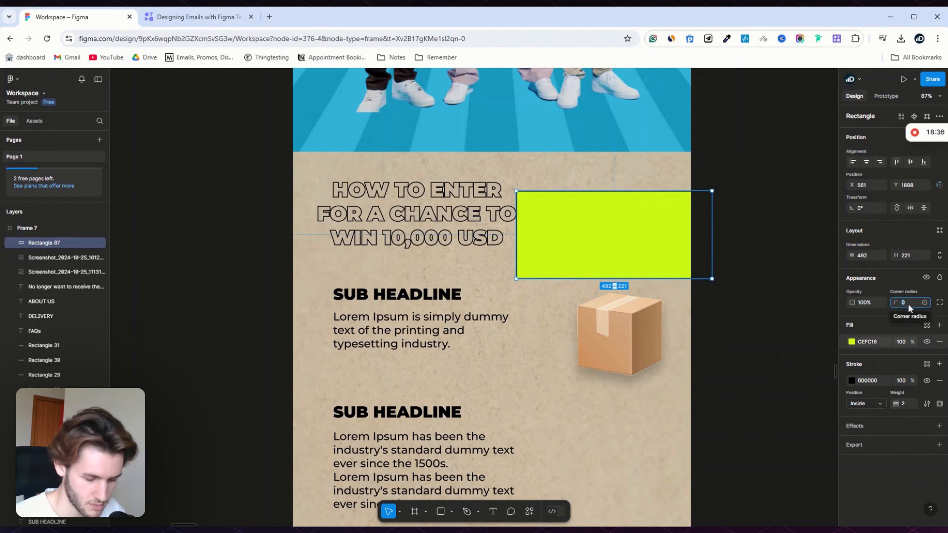
type("20")
key("Return")
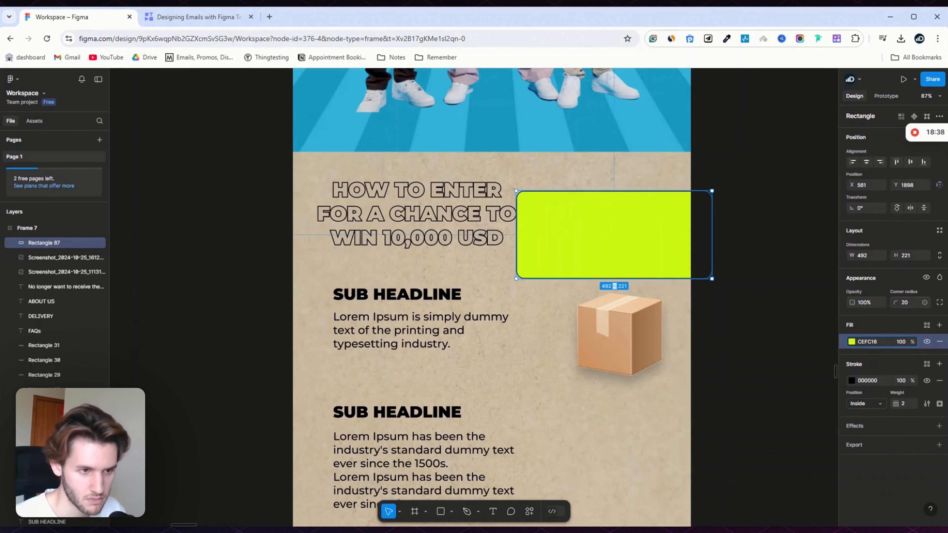
left_click(908, 306)
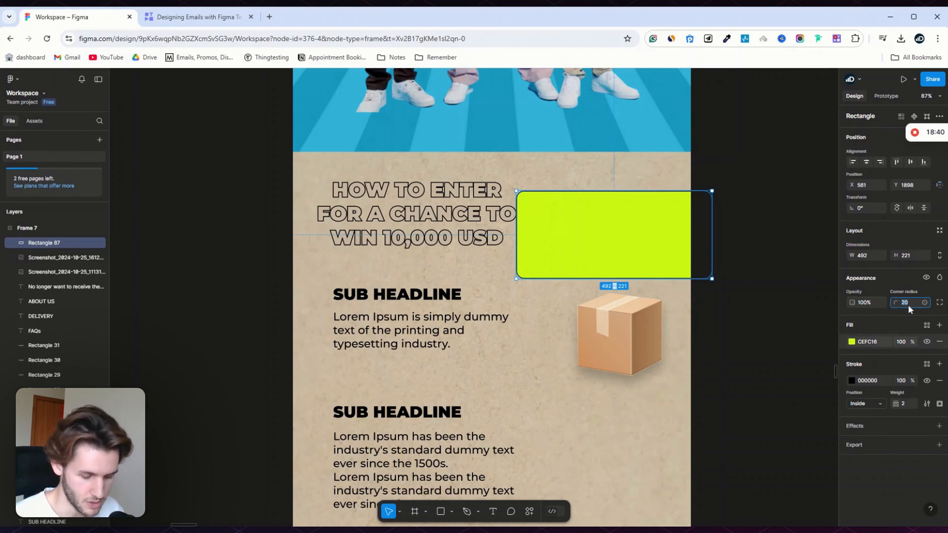
key("Return")
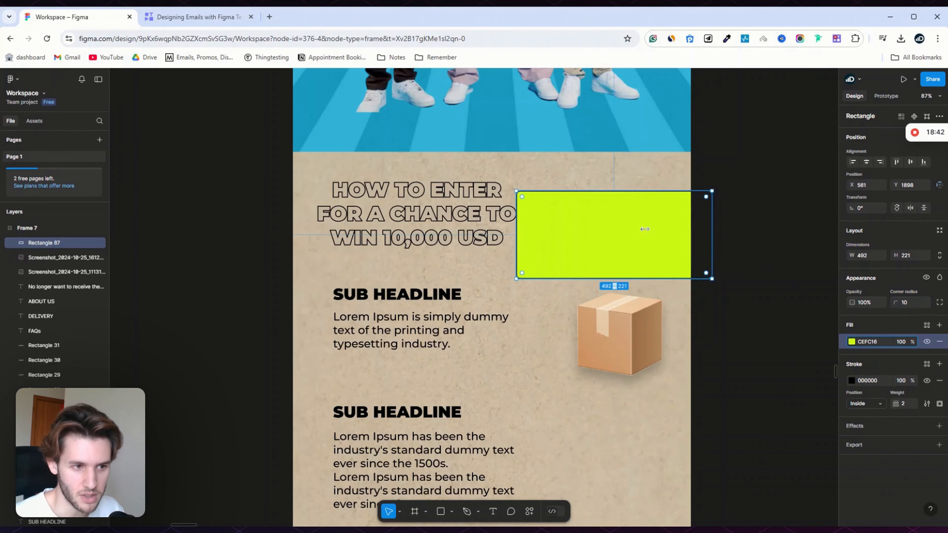
Step: Place the lime rectangle over the headline at X 59, Y 1849 and bring the headline text to the front
left_click_drag(581, 236, 391, 220)
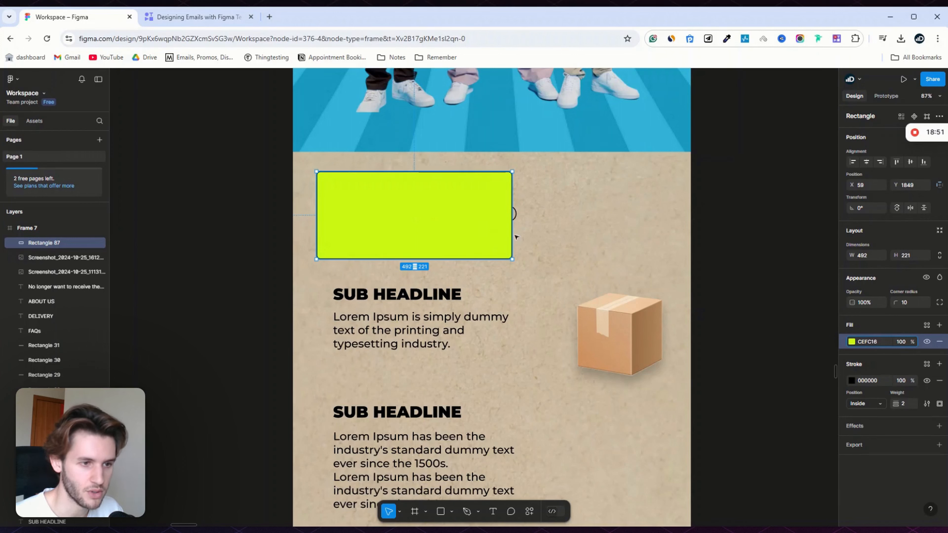
left_click(518, 218)
right_click(518, 219)
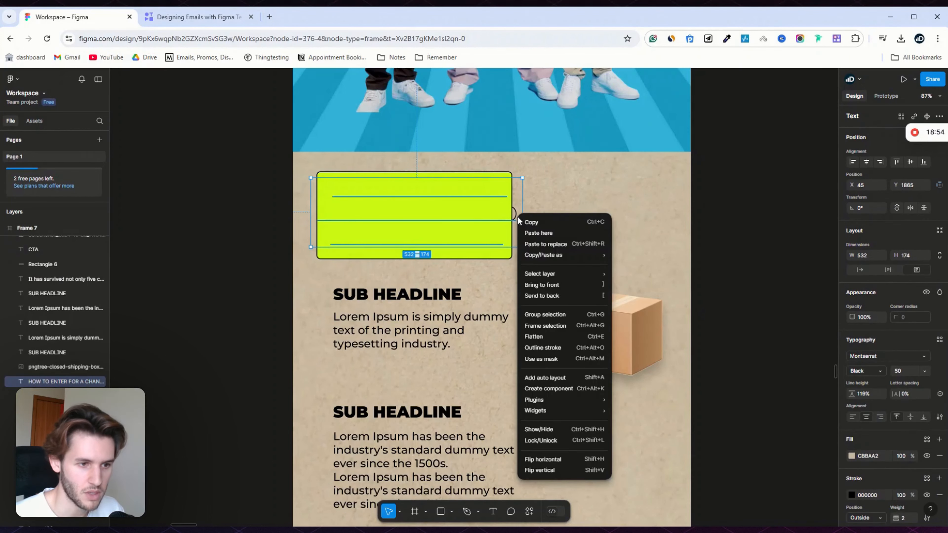
left_click(562, 286)
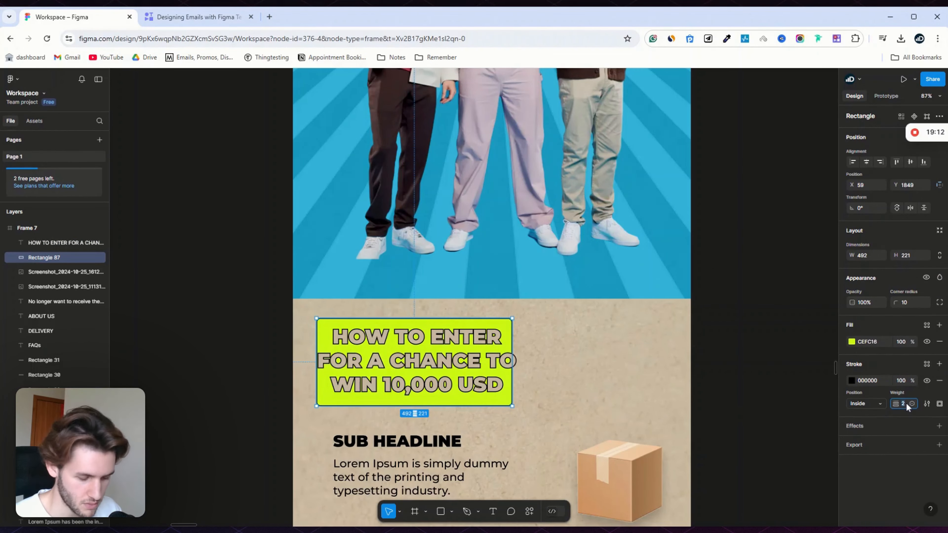
Step: Thicken the lime rectangle's outline and move the headline text to X 39, Y 1857
left_click(808, 353)
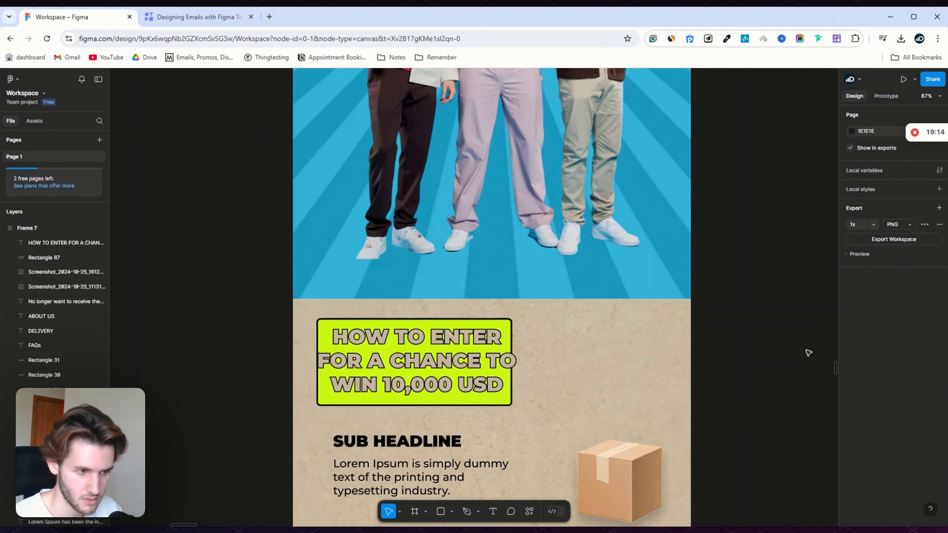
left_click(425, 370)
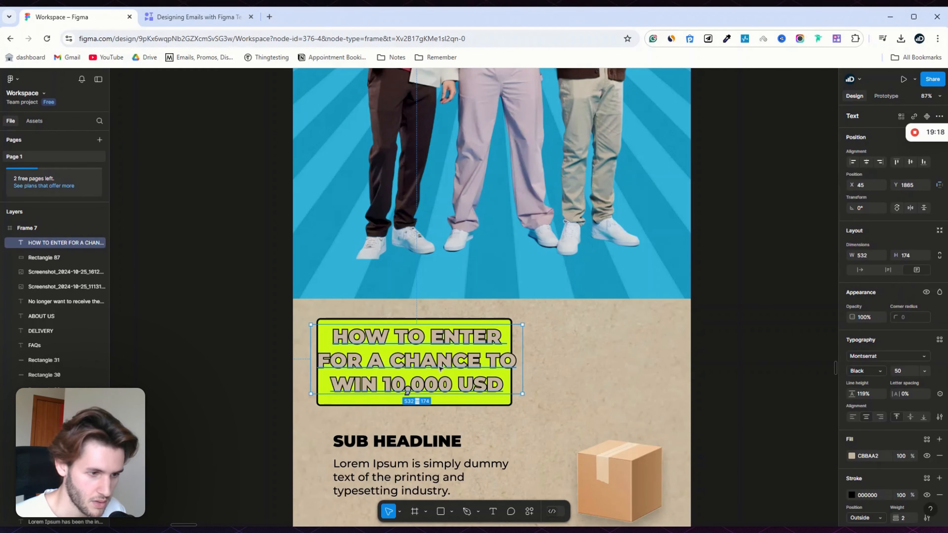
left_click_drag(440, 369, 438, 366)
Step: Set the font size of the headline's middle line, "FOR A CHANCE TO", to 45
double_click(428, 359)
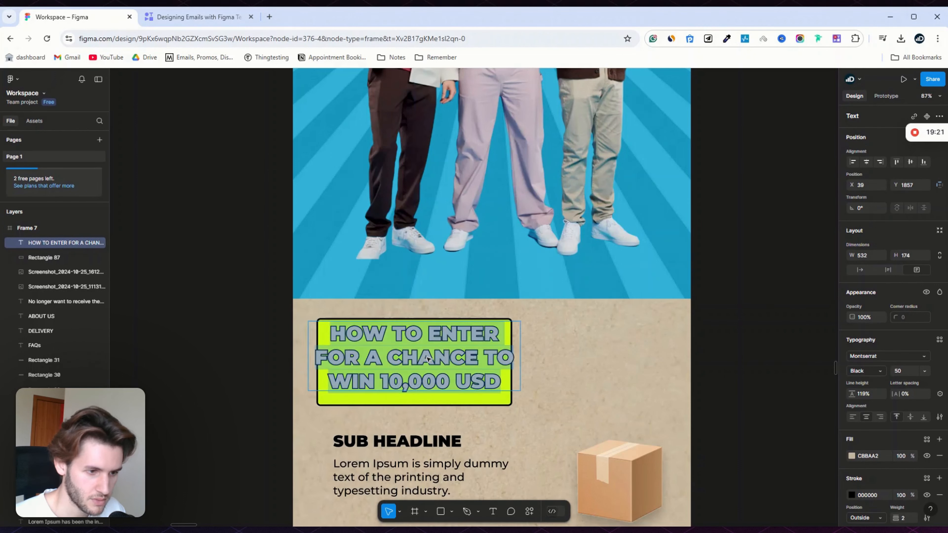
left_click(428, 359)
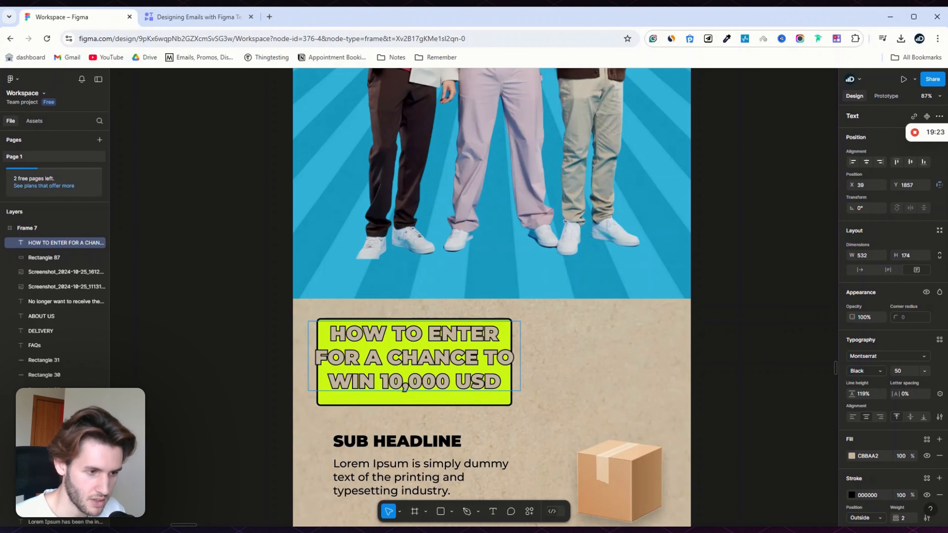
left_click_drag(316, 358, 514, 357)
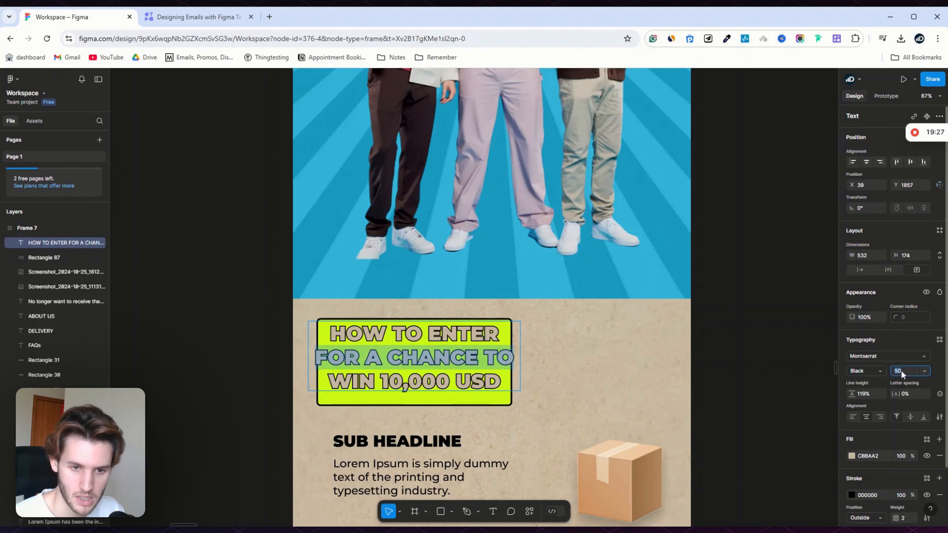
type("45")
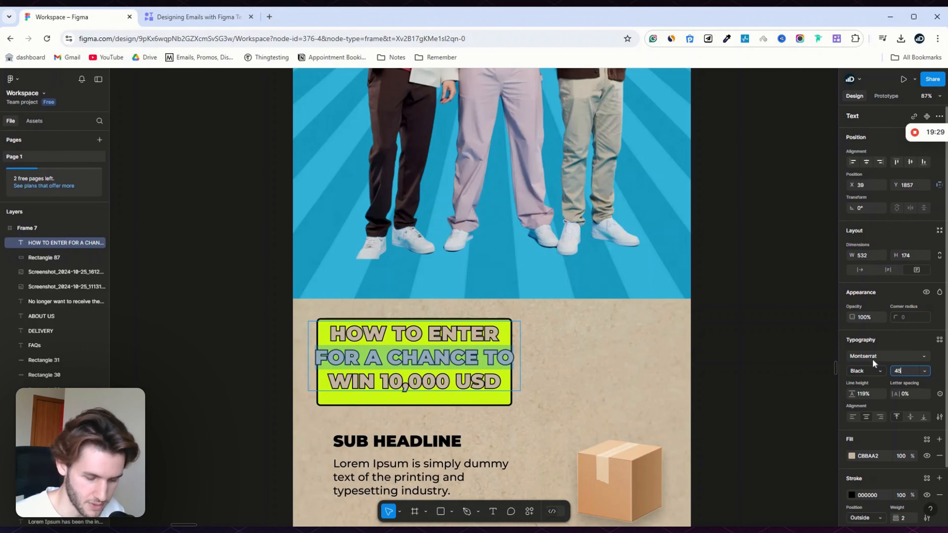
key("Return")
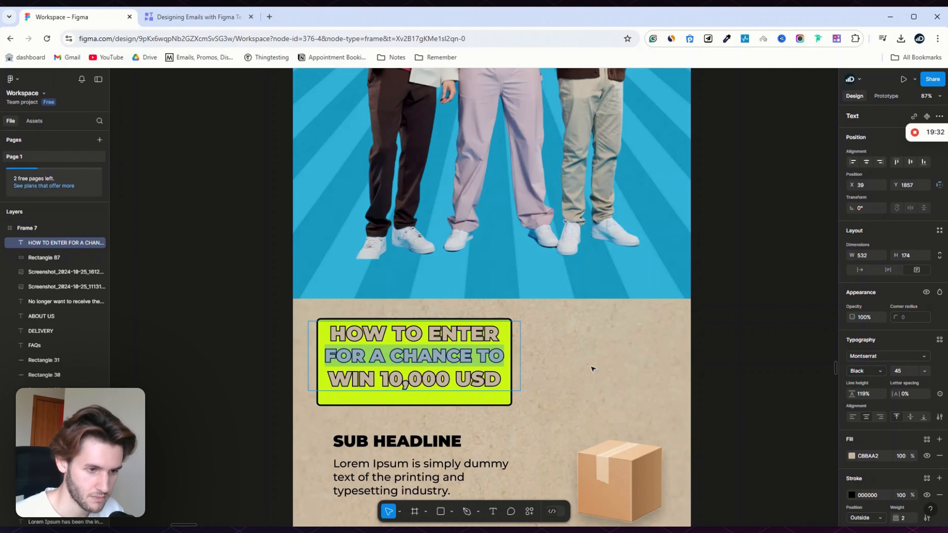
left_click(593, 368)
Step: Shorten the lime rectangle to a height of 199 and centre it behind the headline, with the headline text at X 32, Y 1857
left_click(440, 399)
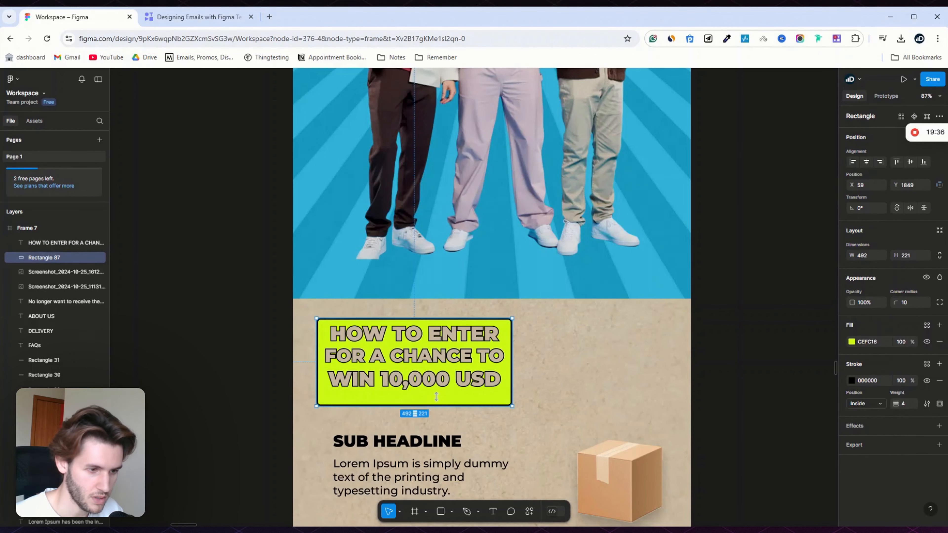
left_click_drag(437, 406, 437, 398)
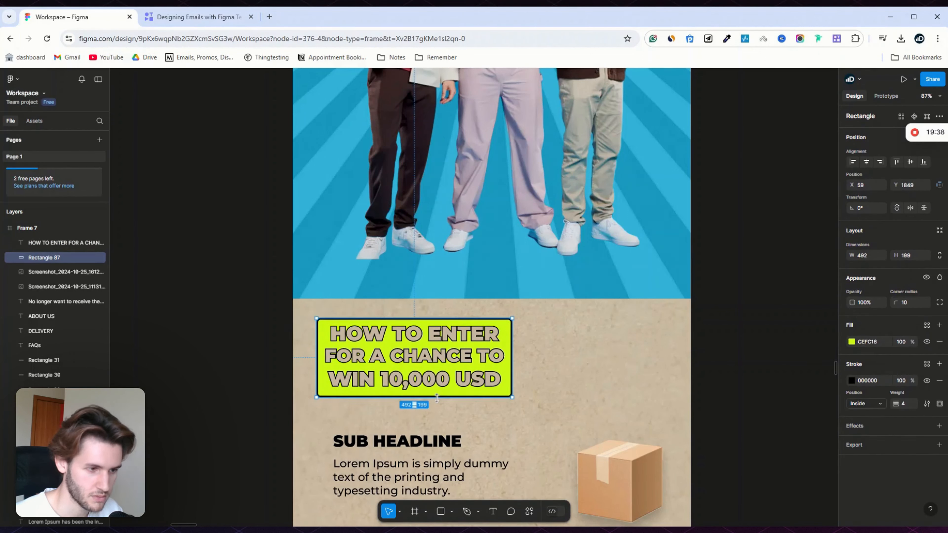
left_click_drag(426, 356, 422, 355)
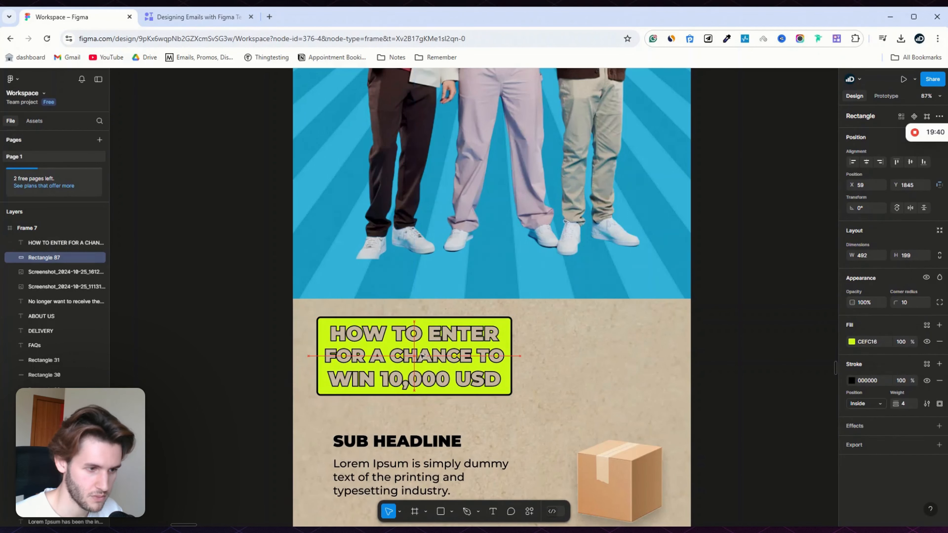
left_click_drag(422, 356, 419, 356)
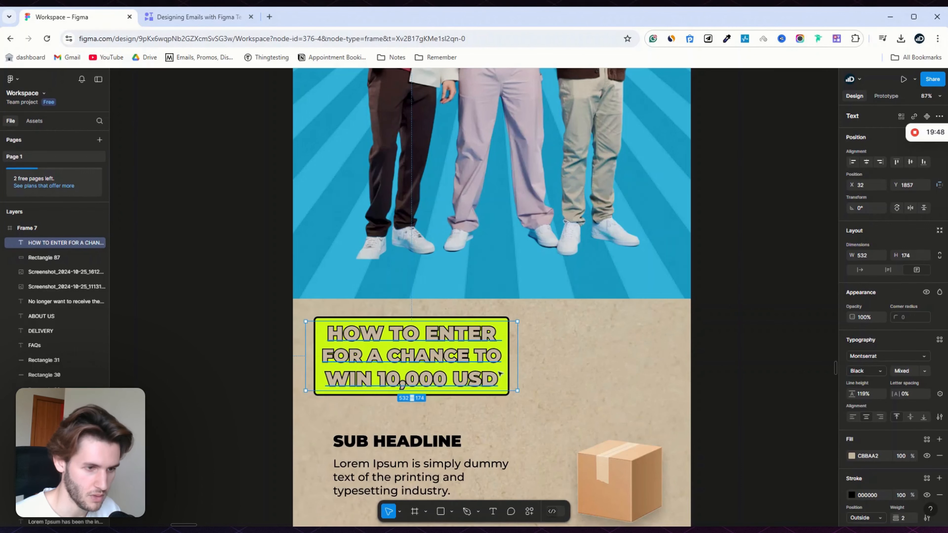
left_click(631, 383)
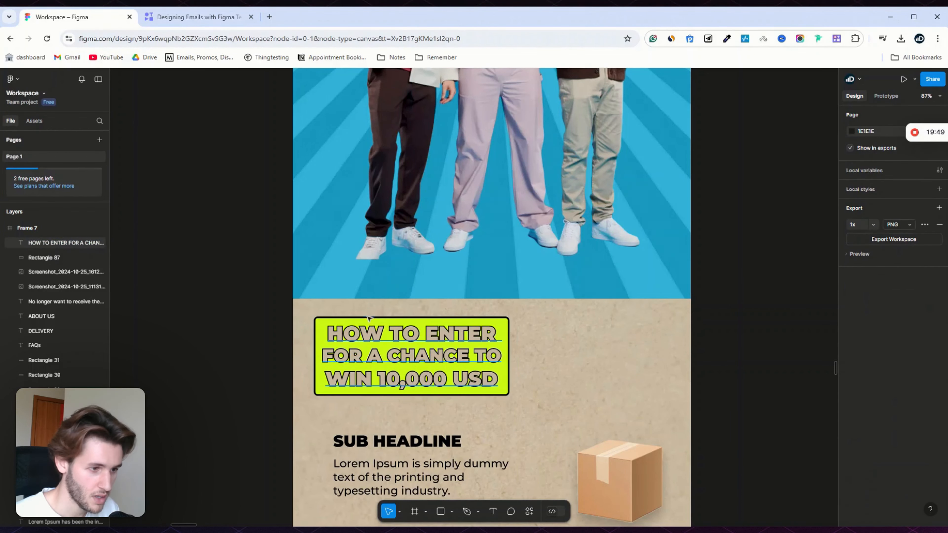
Step: Move the headline and its lime box together so they sit evenly spaced between the hero image and the first sub headline
left_click_drag(339, 306, 437, 364)
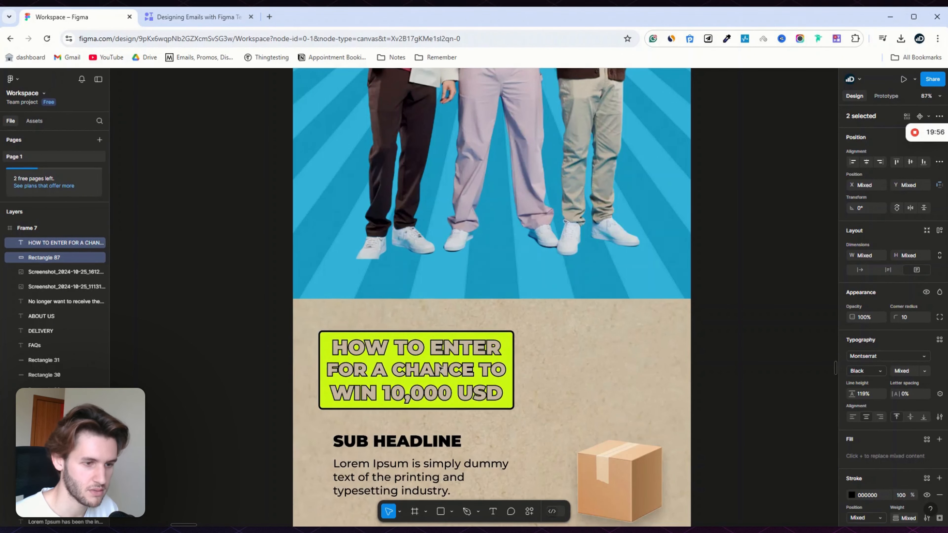
scroll(438, 365, "down", 5)
scroll(438, 364, "down", 3)
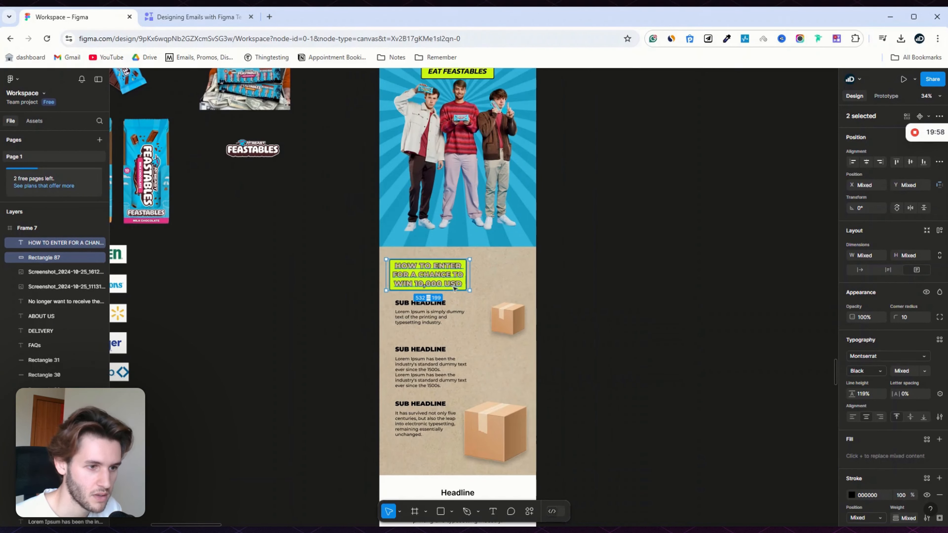
scroll(454, 288, "up", 2)
scroll(433, 280, "down", 1)
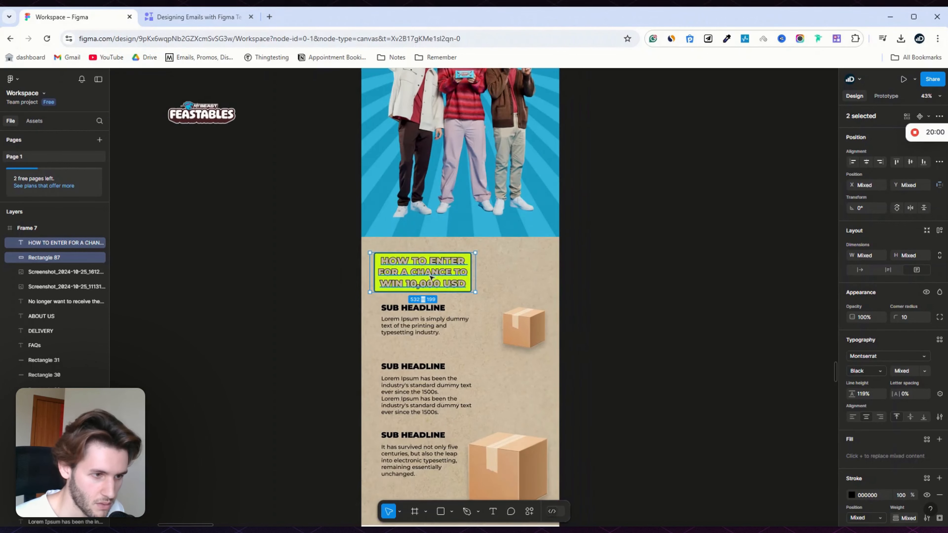
left_click_drag(431, 278, 434, 278)
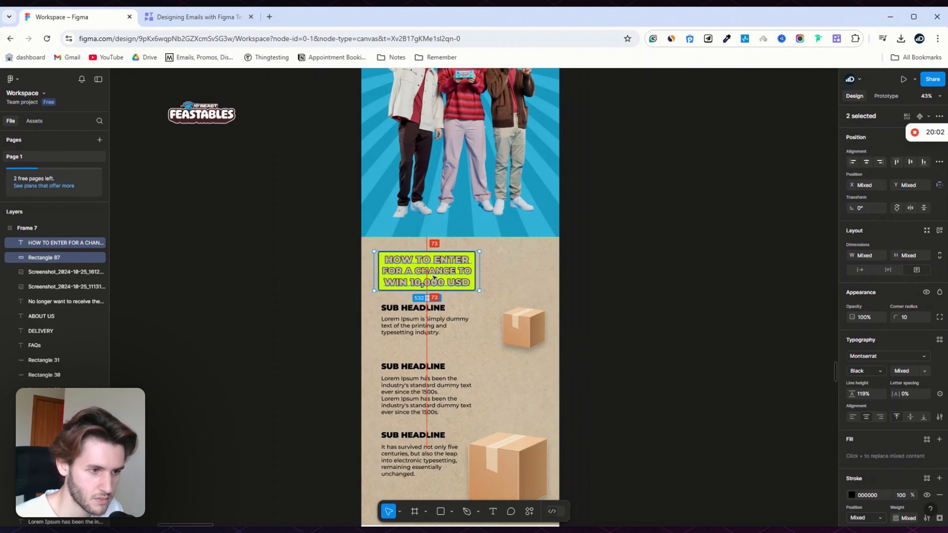
scroll(434, 278, "up", 3)
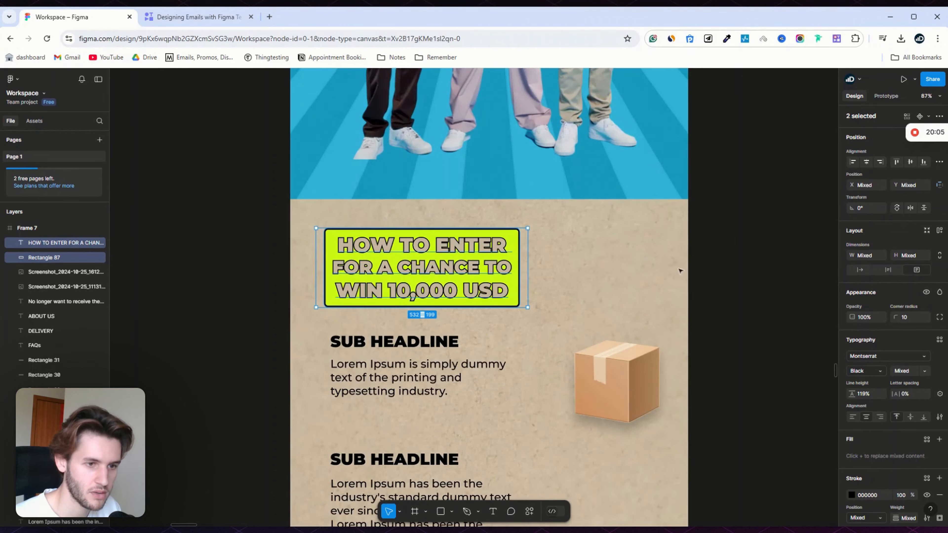
left_click(752, 251)
Step: Review the info section's entry instructions against the hero section of the email
scroll(748, 256, "down", 2)
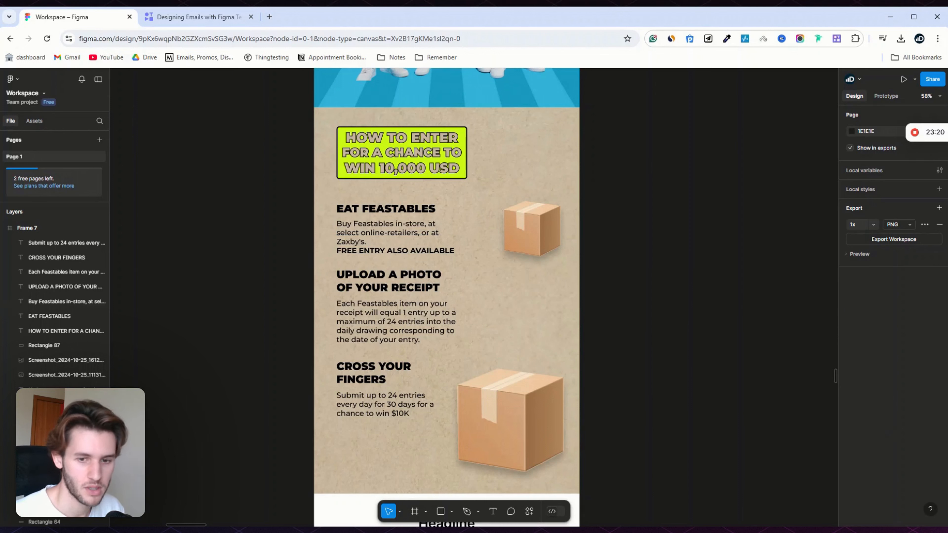
scroll(407, 258, "up", 2)
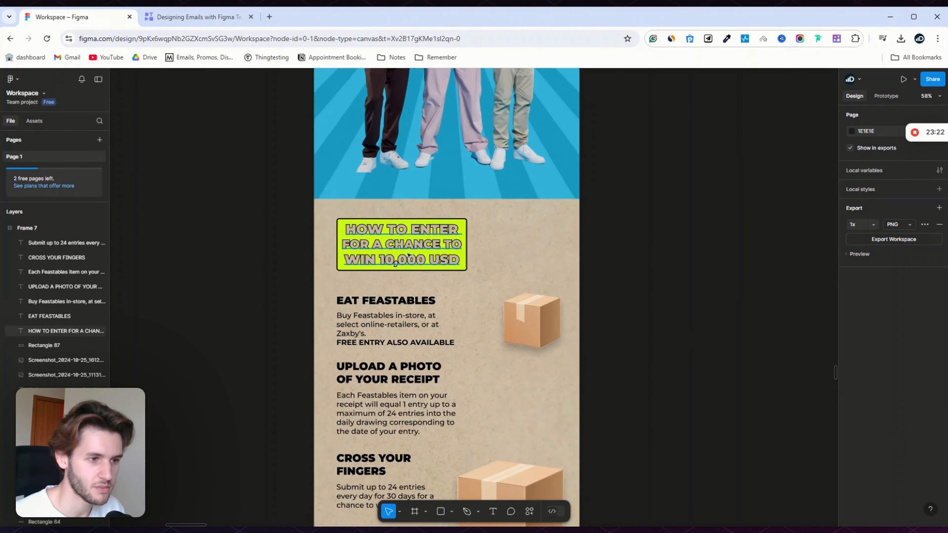
scroll(412, 266, "down", 2)
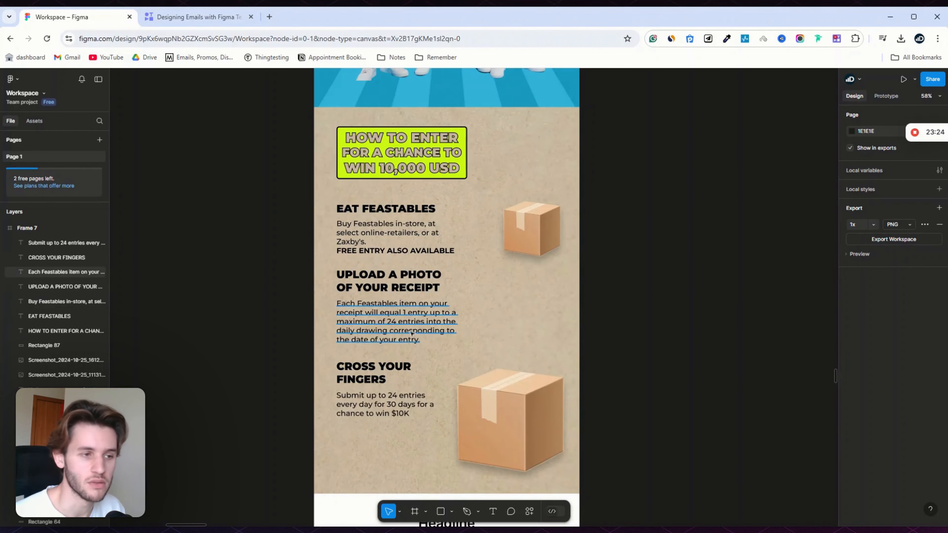
scroll(395, 304, "up", 8)
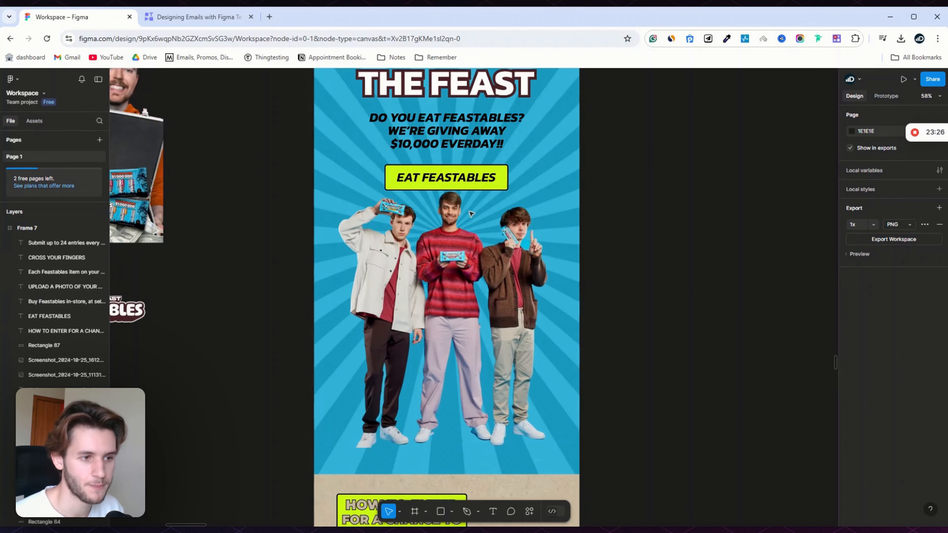
scroll(482, 168, "up", 2)
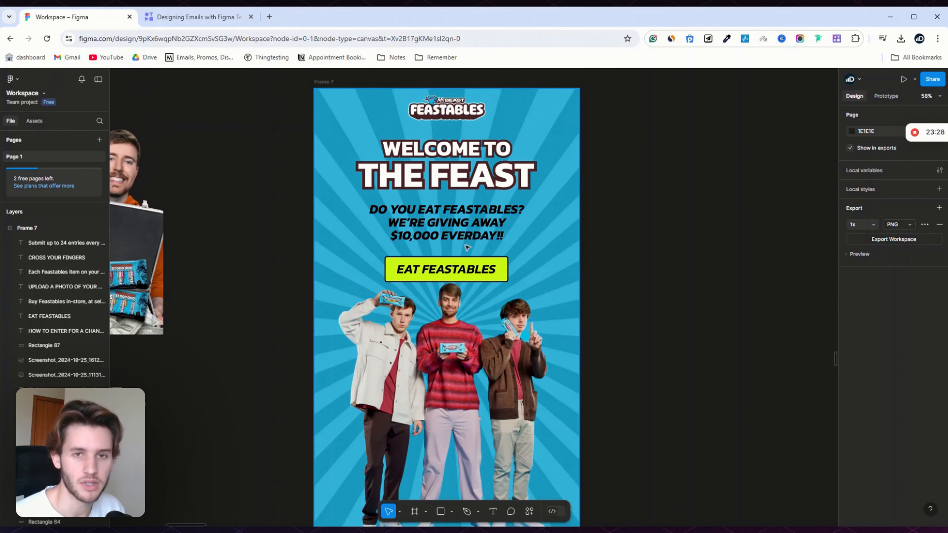
scroll(466, 235, "down", 2)
scroll(467, 236, "down", 7)
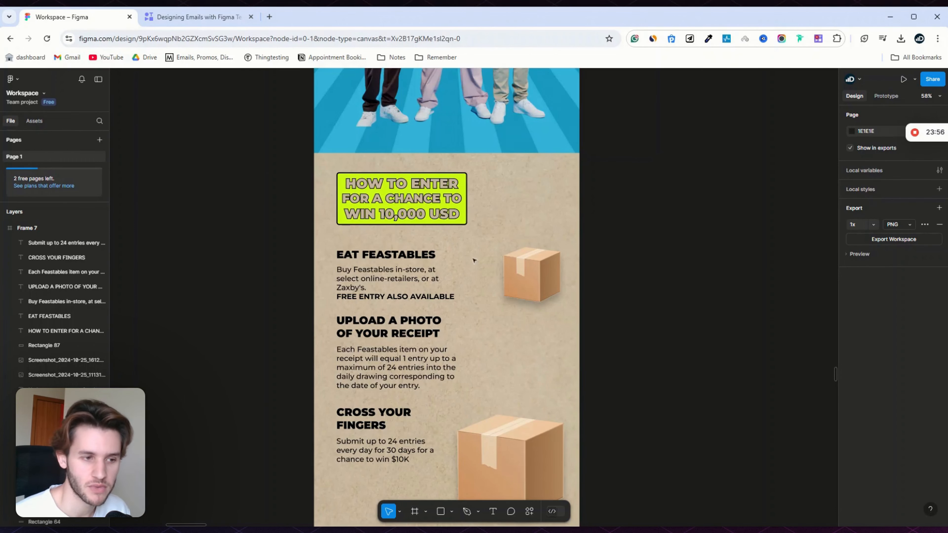
scroll(376, 305, "down", 3)
scroll(377, 305, "up", 3)
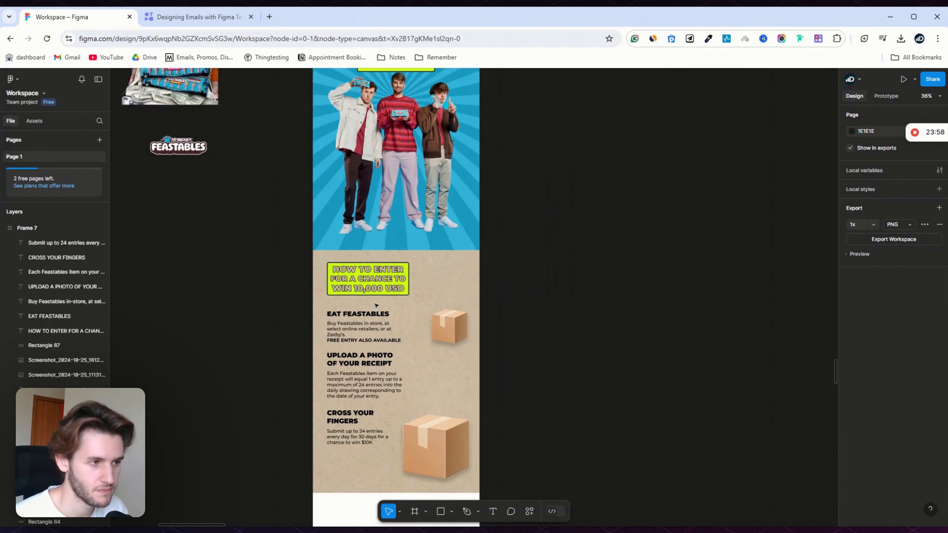
scroll(376, 305, "up", 1)
scroll(184, 279, "down", 1)
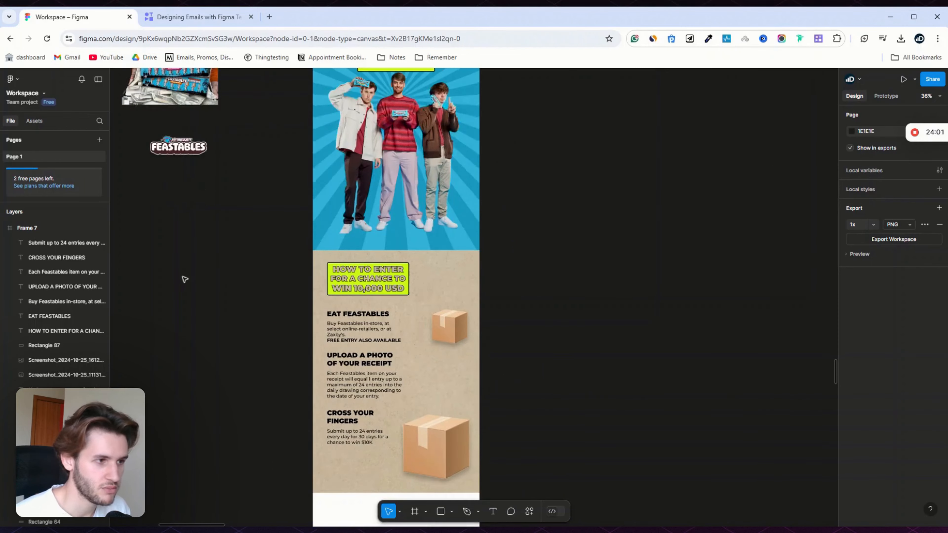
Step: Delete both cardboard box images from the info section
scroll(184, 279, "down", 1)
scroll(184, 279, "down", 4)
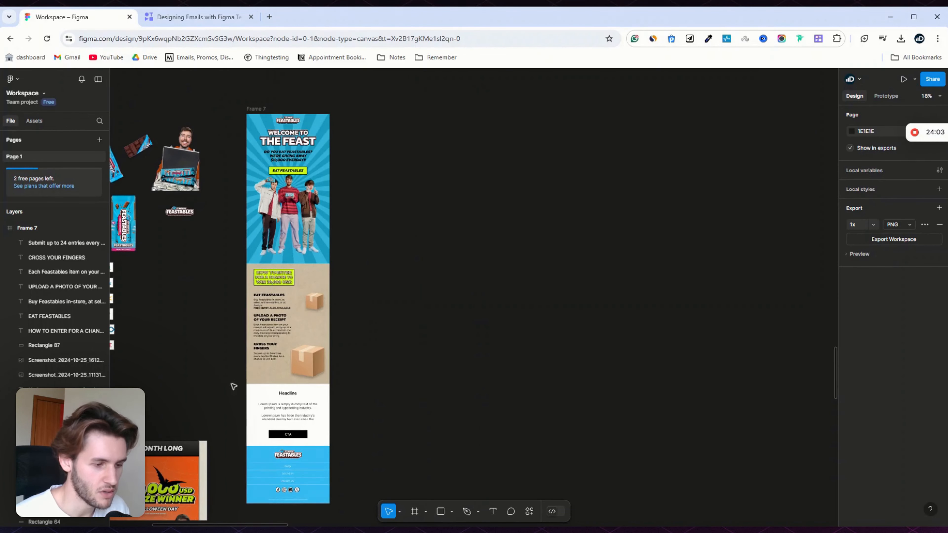
scroll(184, 280, "left", 2)
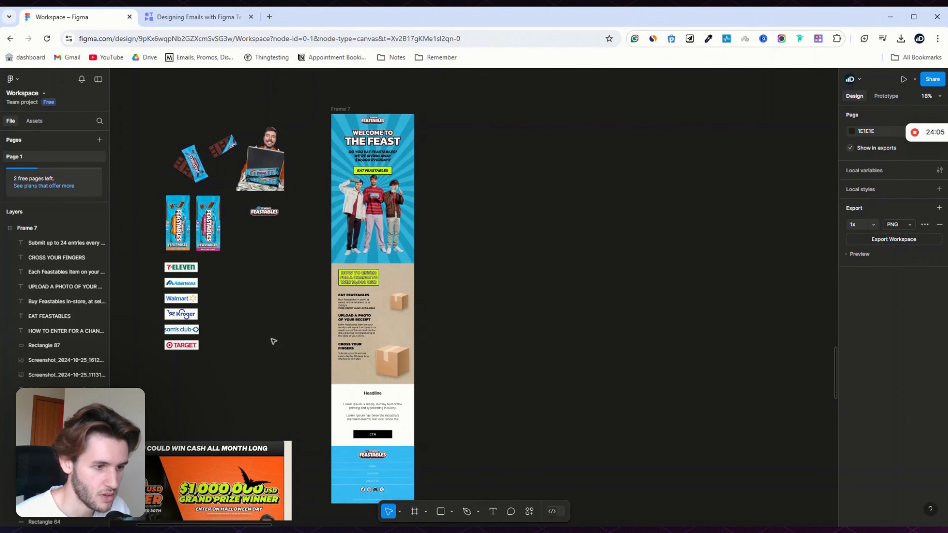
left_click(399, 372)
key("Delete")
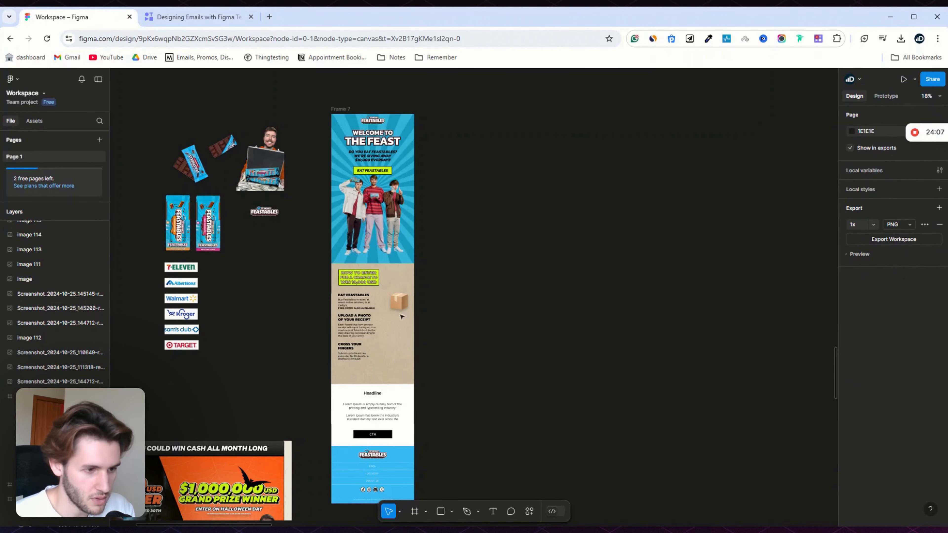
left_click(401, 308)
key("Delete")
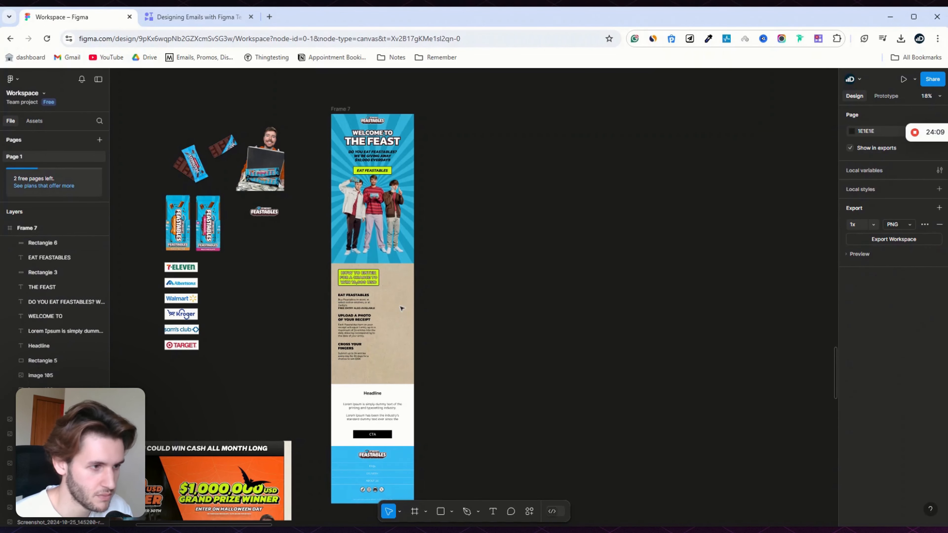
Step: Place the cutout of the man with the cash briefcase in the info section's lower-right corner, beside the entry instructions
left_click_drag(273, 169, 416, 369)
scroll(392, 340, "up", 5)
left_click(542, 321)
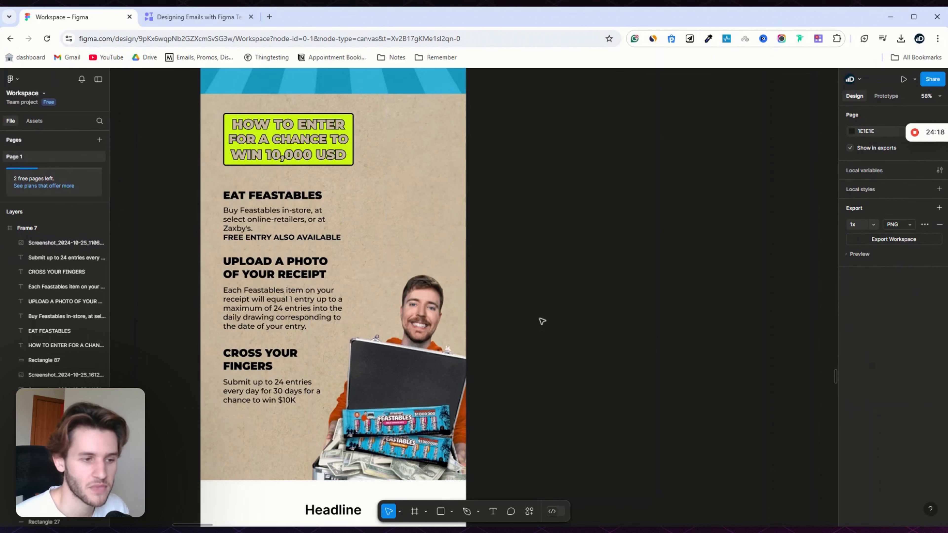
Step: Review the email layout from the hero to the white headline section, along with the spare assets beside the frame
scroll(190, 272, "down", 4)
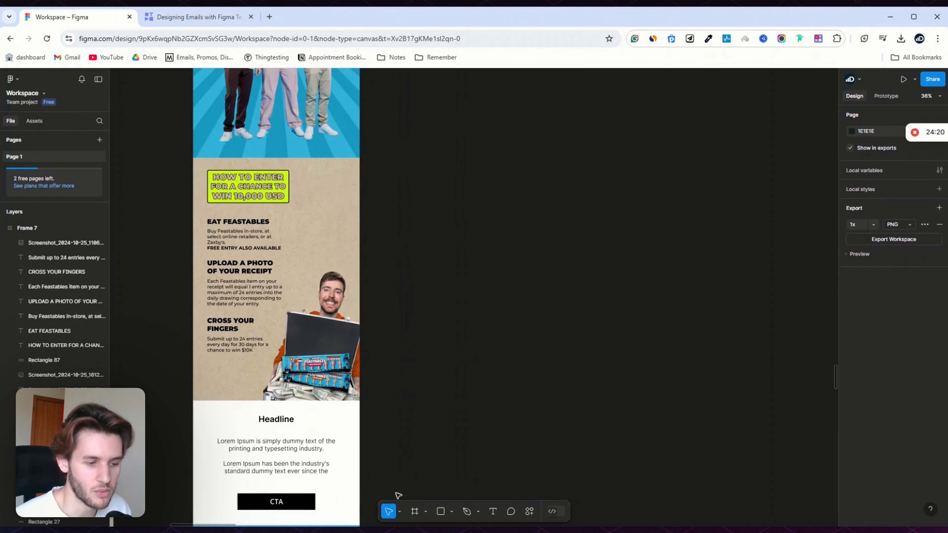
scroll(205, 503, "left", 5)
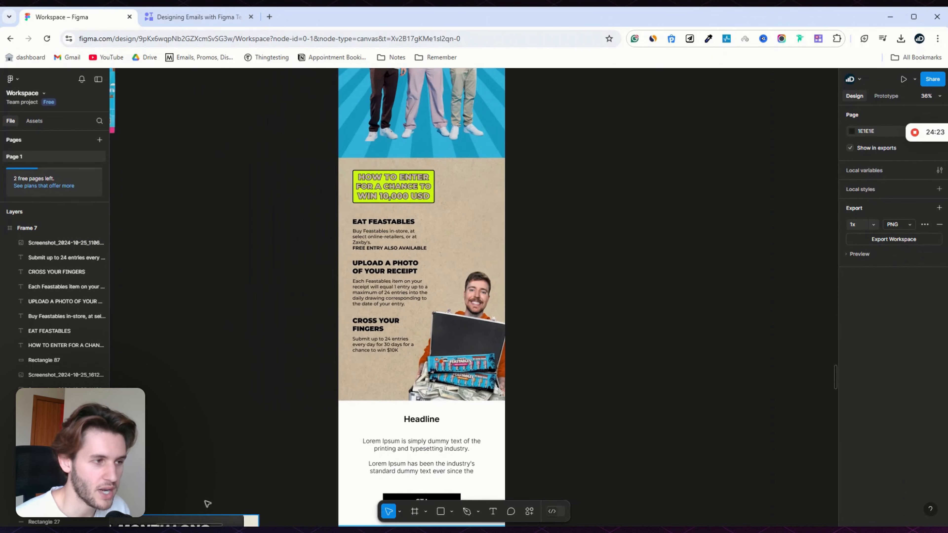
scroll(214, 394, "up", 2)
scroll(430, 317, "up", 10)
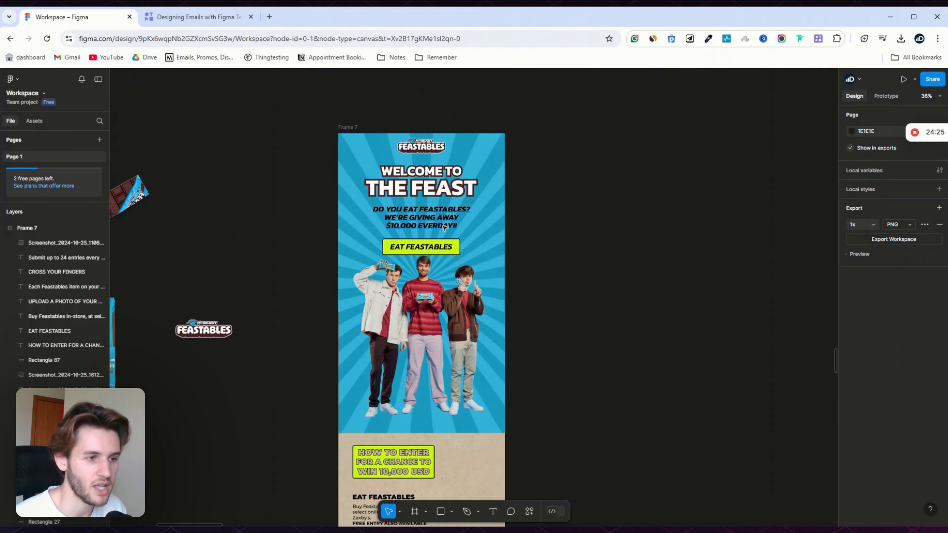
scroll(520, 170, "down", 2)
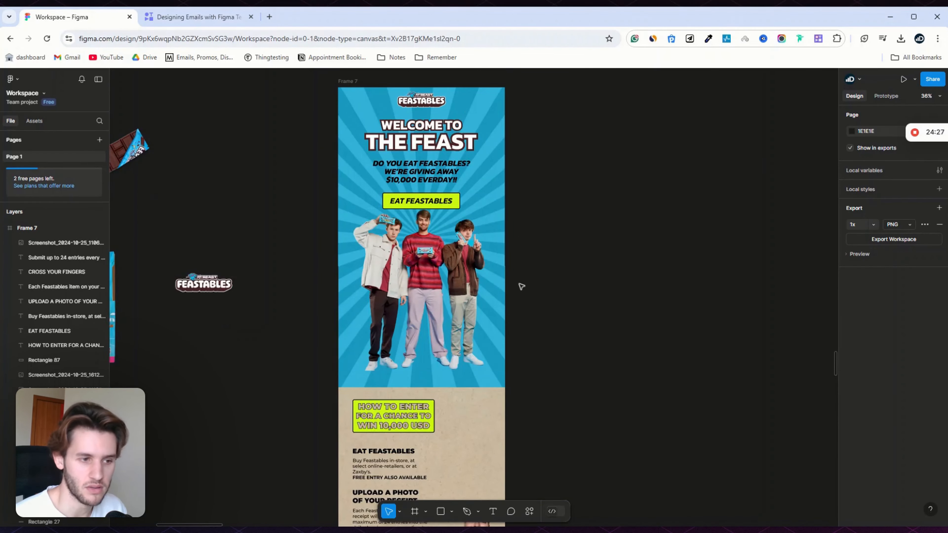
scroll(522, 288, "down", 4)
scroll(496, 268, "down", 3)
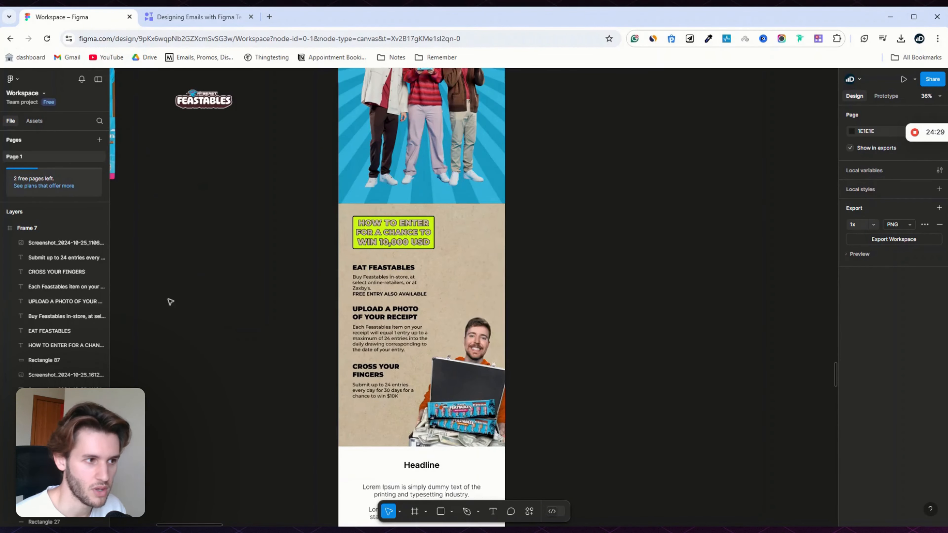
scroll(172, 264, "down", 2)
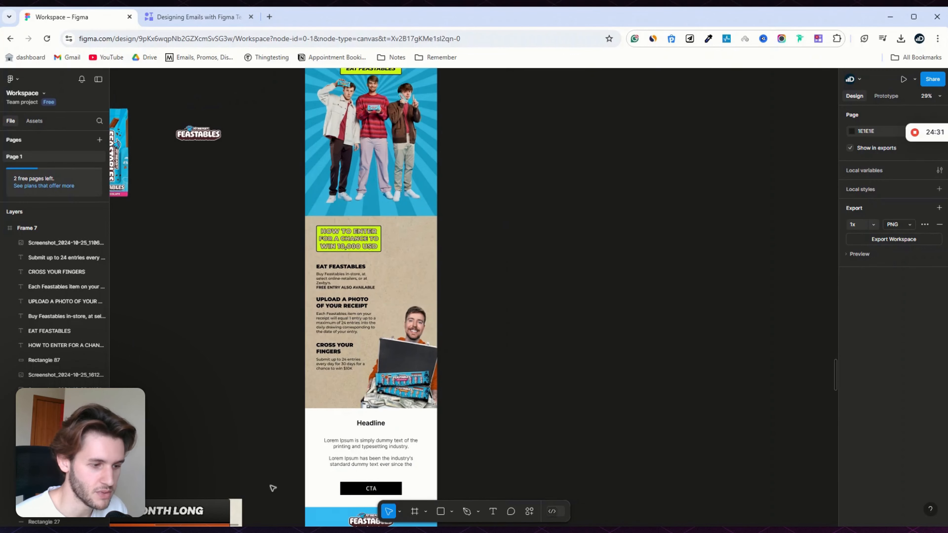
scroll(460, 369, "left", 3)
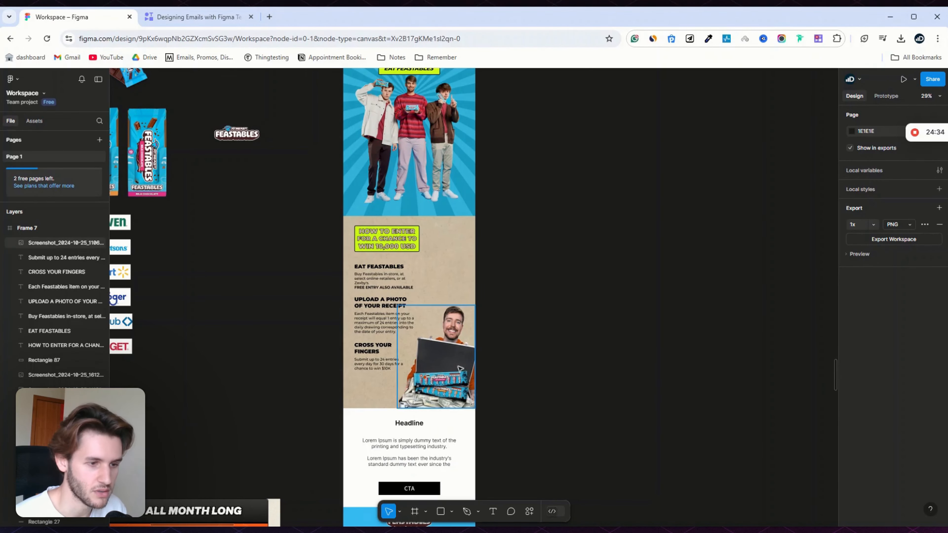
Step: Place the unwrapped chocolate bar image at the info section's right edge, beside the Eat Feastables text and above the man with the briefcase
scroll(233, 275, "up", 4)
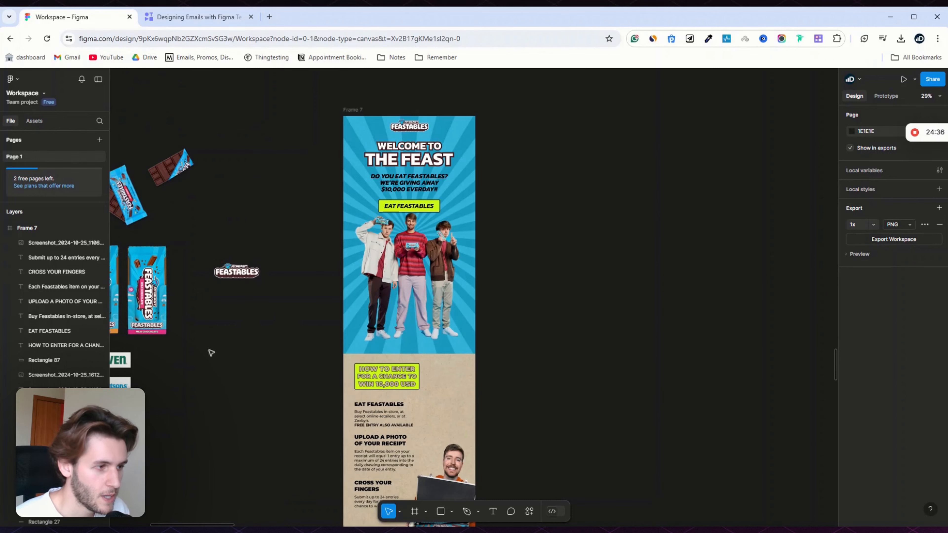
left_click_drag(138, 209, 551, 418)
scroll(144, 288, "down", 2)
scroll(146, 301, "up", 2)
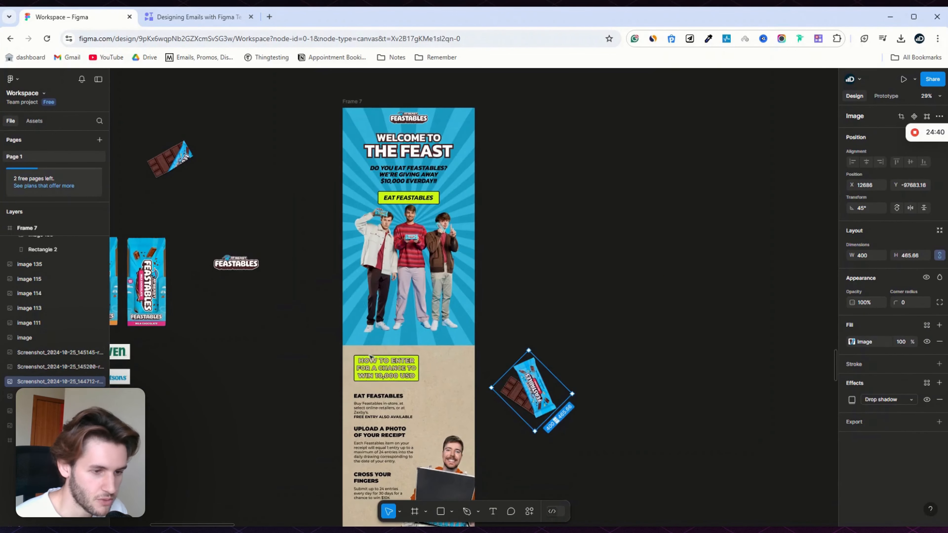
scroll(522, 336, "up", 5)
scroll(534, 335, "down", 4)
left_click_drag(556, 308, 349, 334)
scroll(348, 334, "down", 5)
scroll(347, 334, "down", 2)
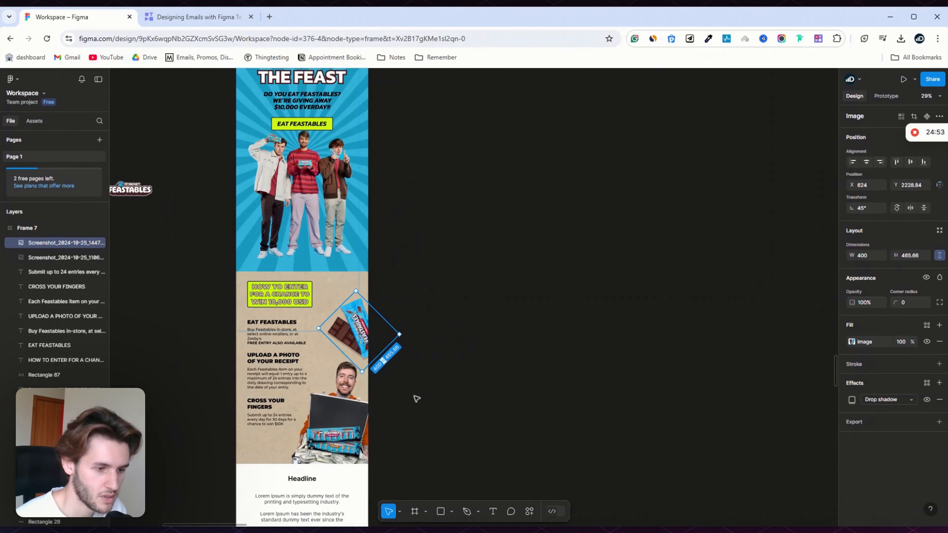
Step: Nudge the chocolate bar image in the info section up to a Y position of 2163.84
scroll(449, 408, "left", 3)
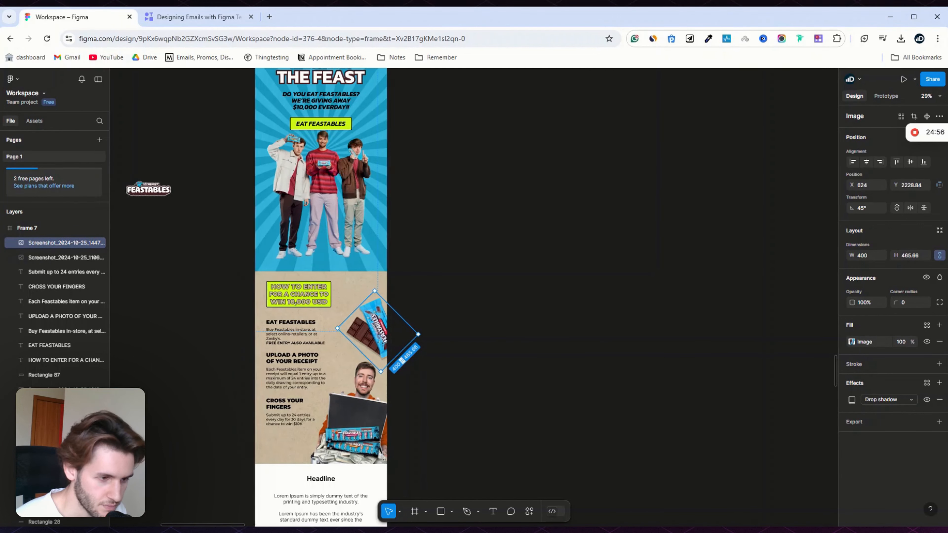
scroll(450, 408, "down", 2)
scroll(450, 408, "up", 3)
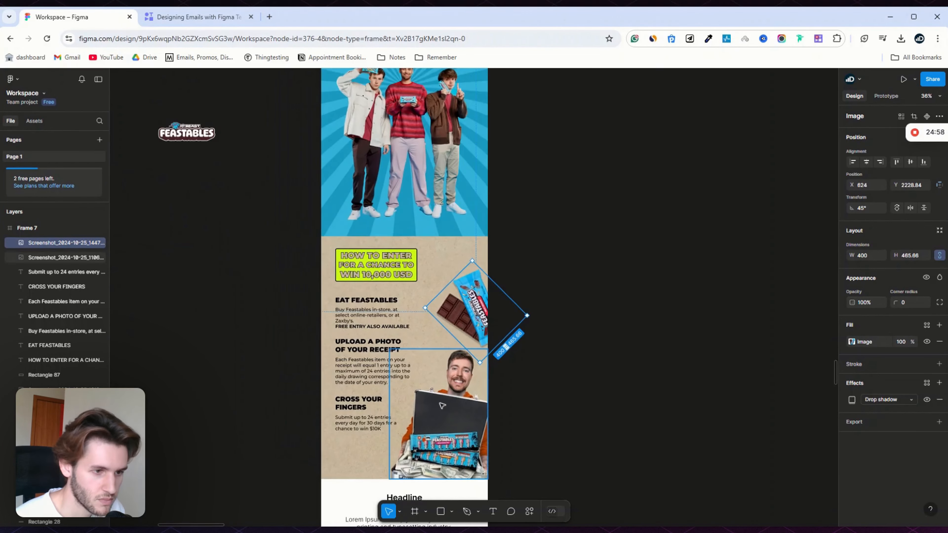
scroll(449, 408, "down", 3)
left_click(610, 354)
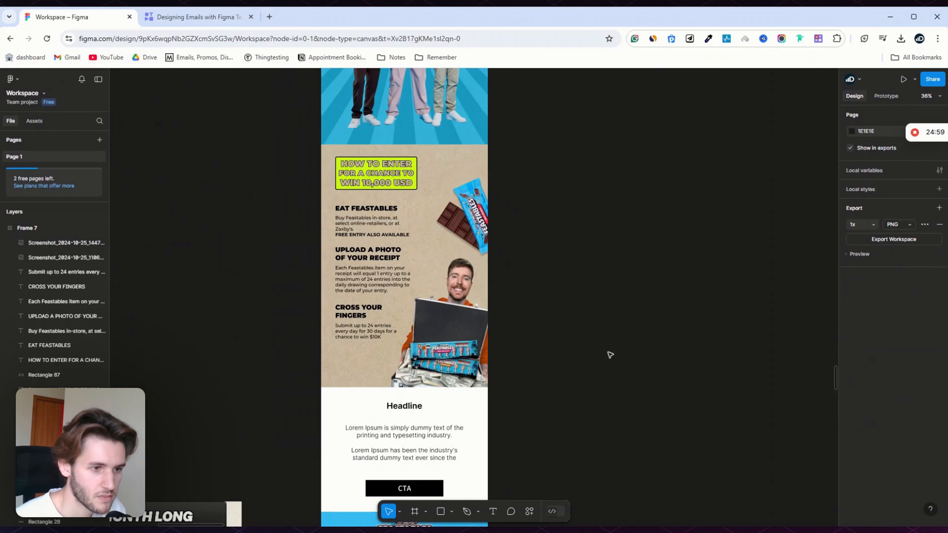
left_click(504, 220)
key("Up")
key("Up")
key("Up")
key("Up")
key("Up")
key("Up")
key("Up")
key("Up")
key("Up")
key("Up")
key("Up")
key("Up")
key("Up")
key("Up")
key("Up")
key("Up")
key("Up")
key("Up")
key("Up")
key("Up")
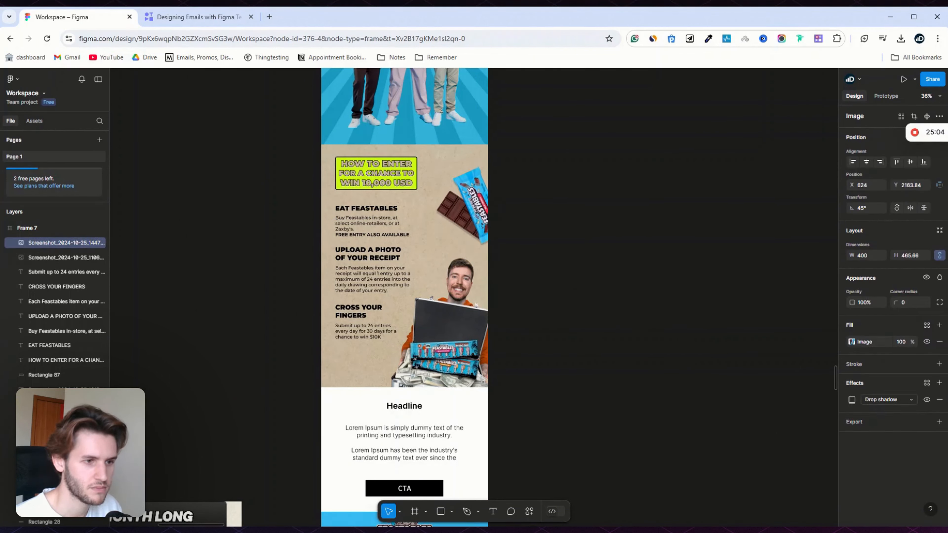
left_click(566, 233)
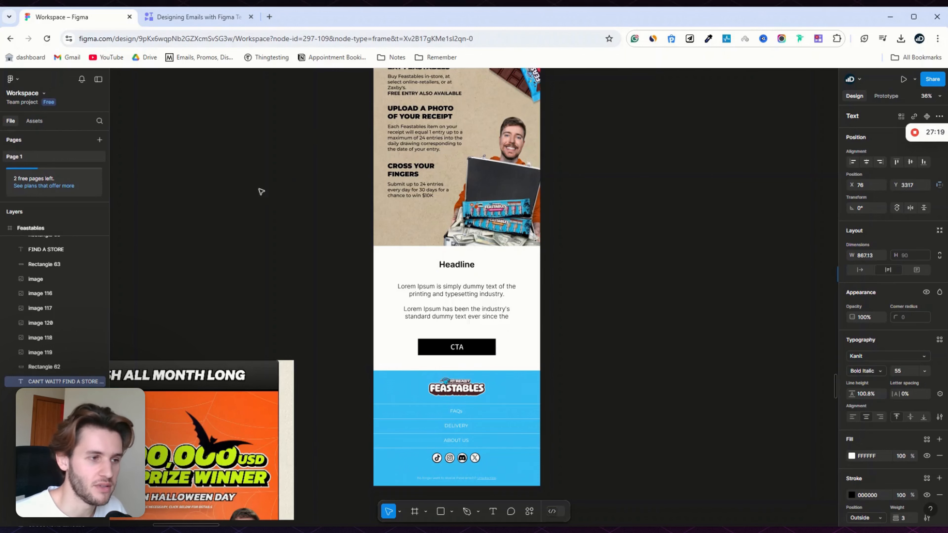
Step: Review the email's lower part, including the lime find-a-store section and the blue footer
scroll(252, 195, "down", 3)
scroll(157, 209, "up", 2)
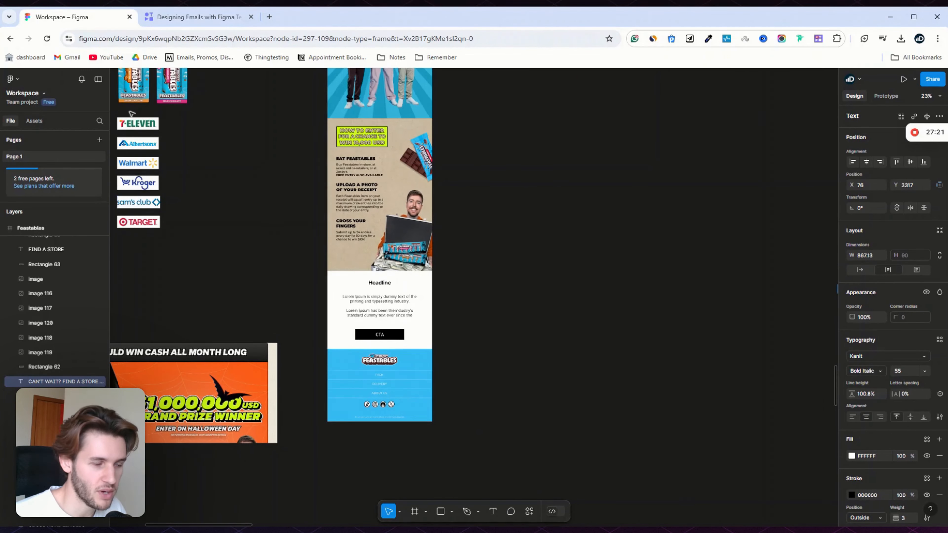
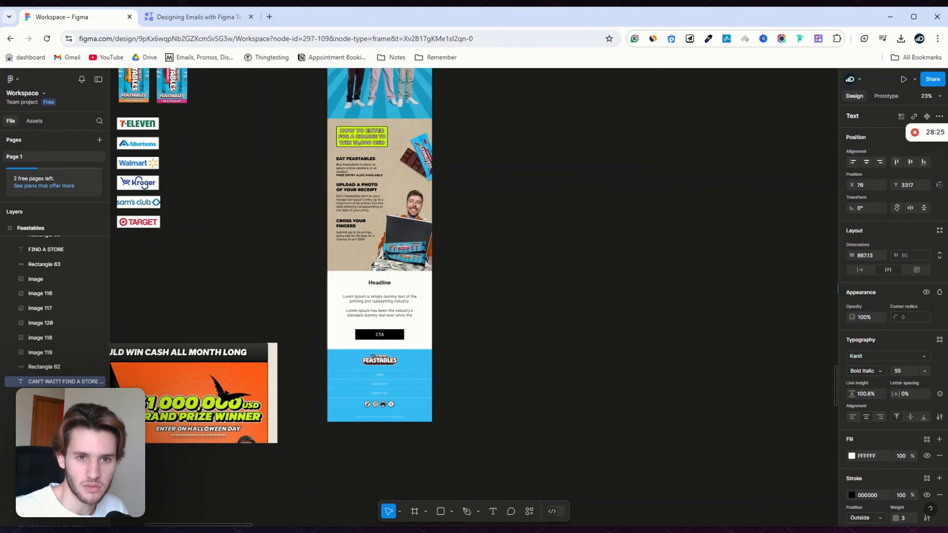
scroll(545, 338, "down", 2)
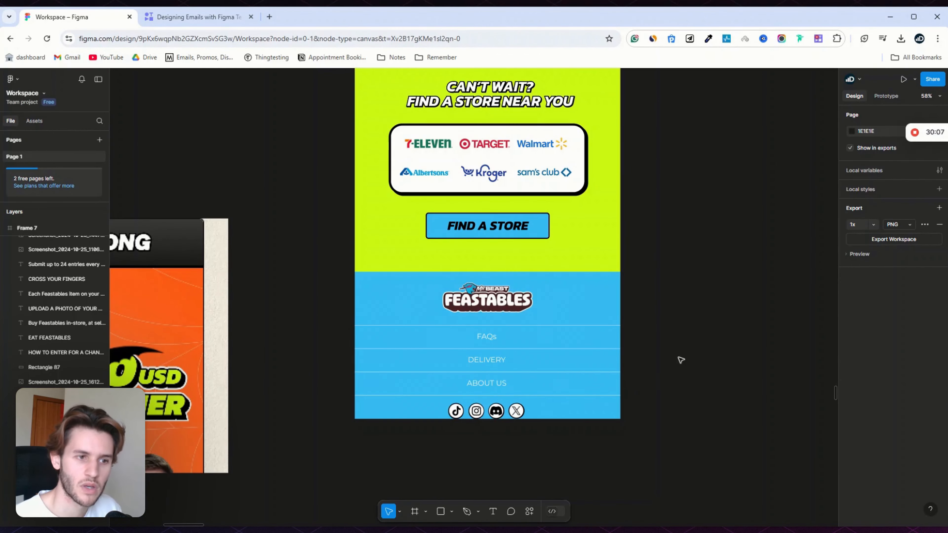
scroll(675, 362, "up", 3)
scroll(667, 364, "up", 3)
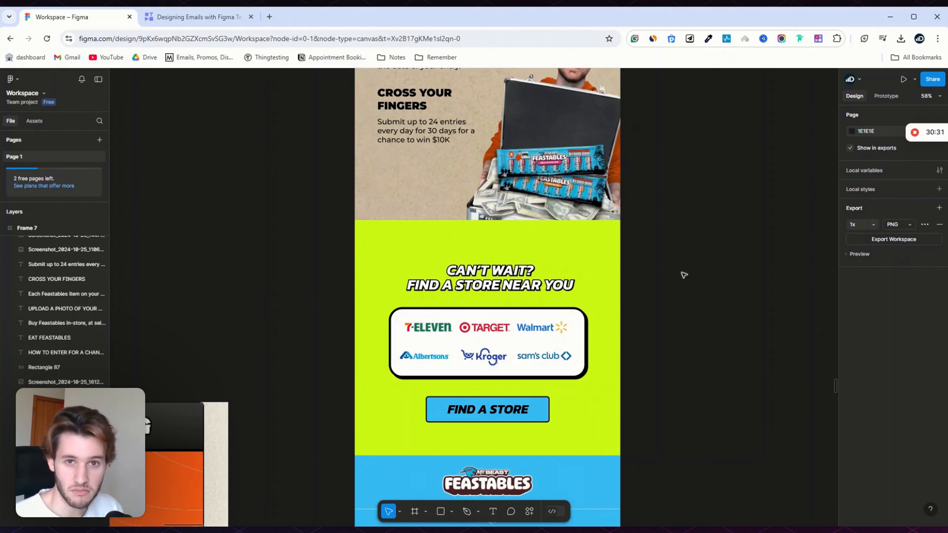
scroll(602, 292, "down", 2)
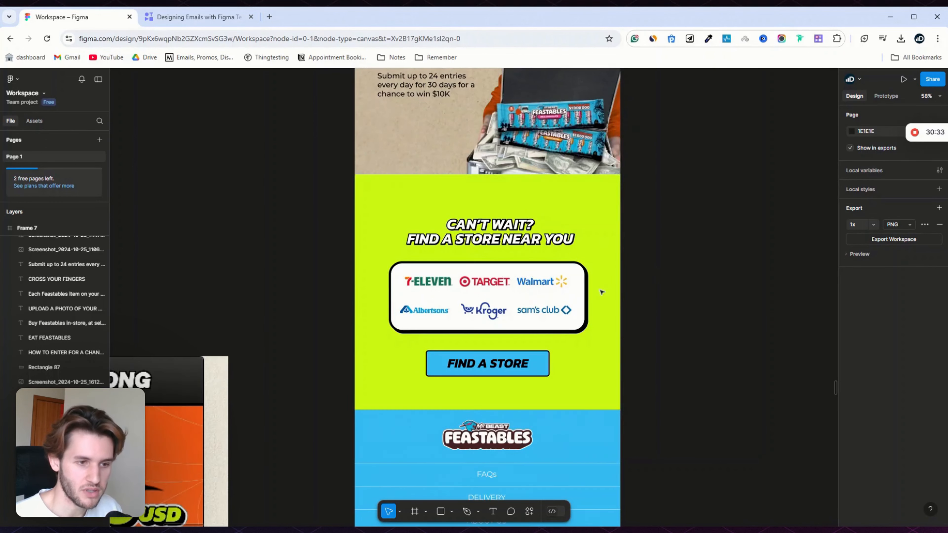
Step: Inspect the find-a-store headline's typography, stroke and drop shadow settings, and the styling of the retailer logo box
left_click(549, 241)
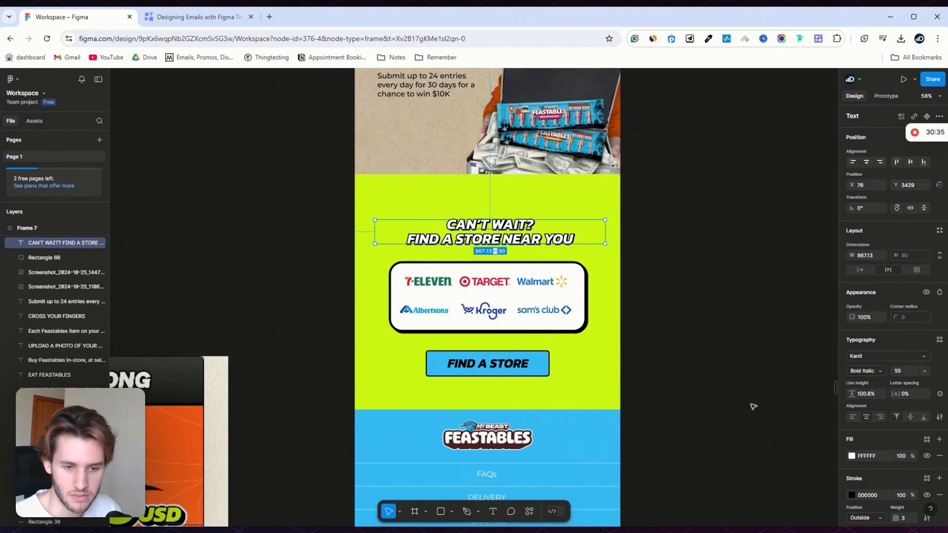
scroll(914, 402, "down", 2)
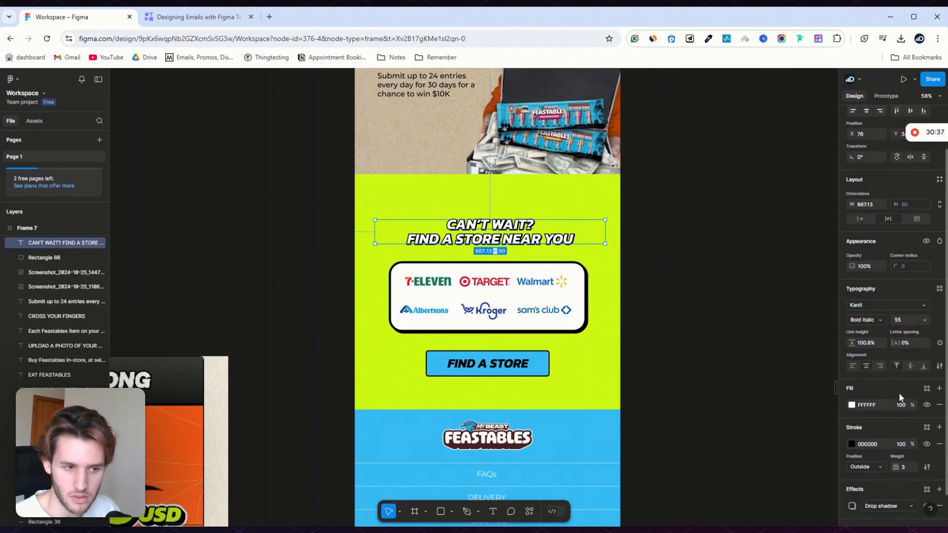
scroll(868, 354, "down", 1)
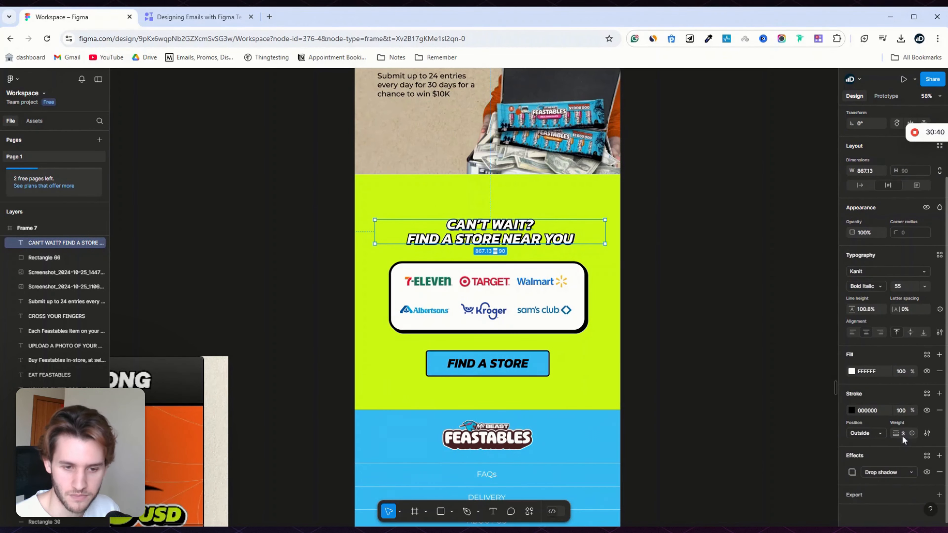
left_click(852, 472)
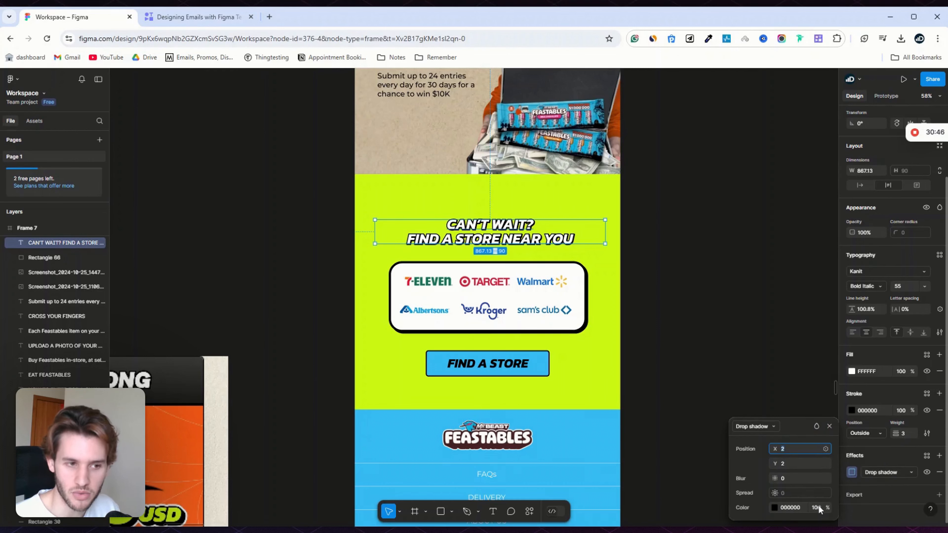
left_click(705, 311)
left_click(584, 308)
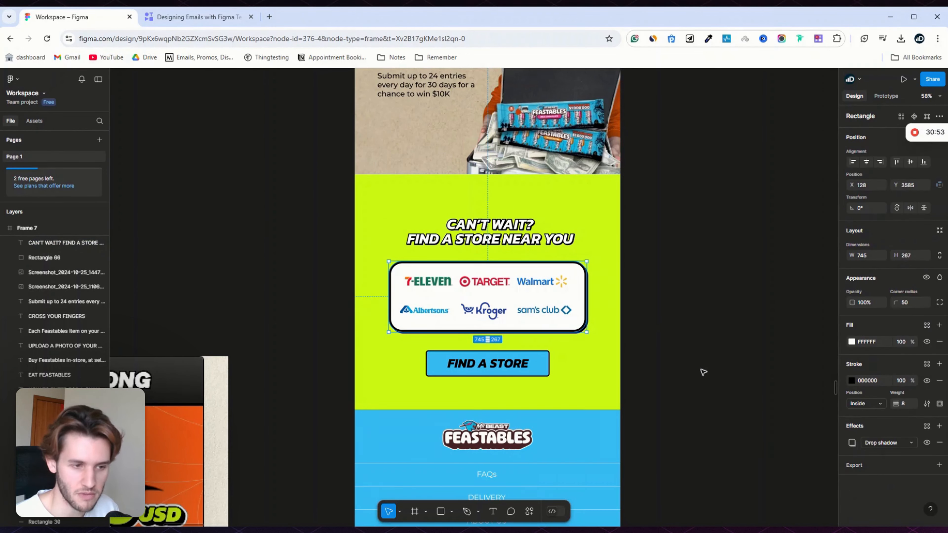
left_click(679, 359)
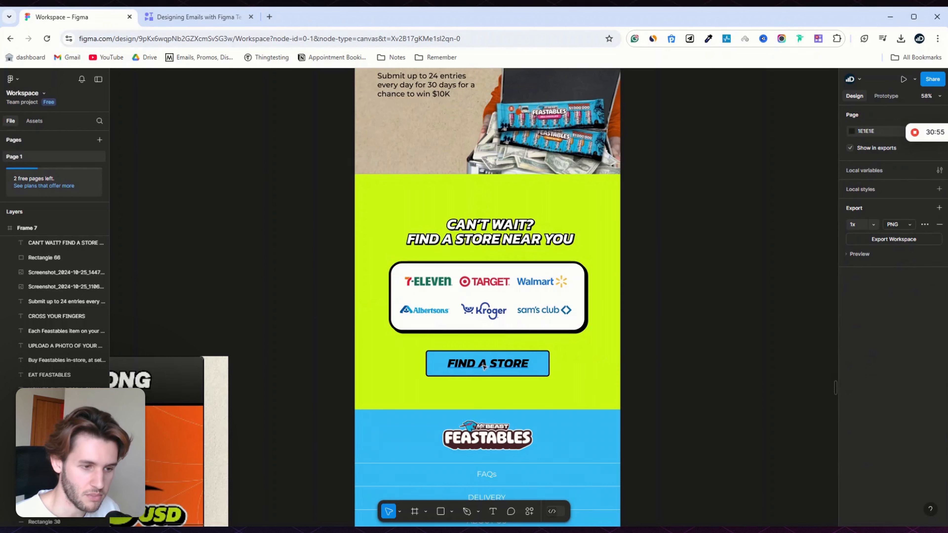
Step: Review how the info section flows into the find-a-store section and the footer
scroll(494, 366, "up", 5)
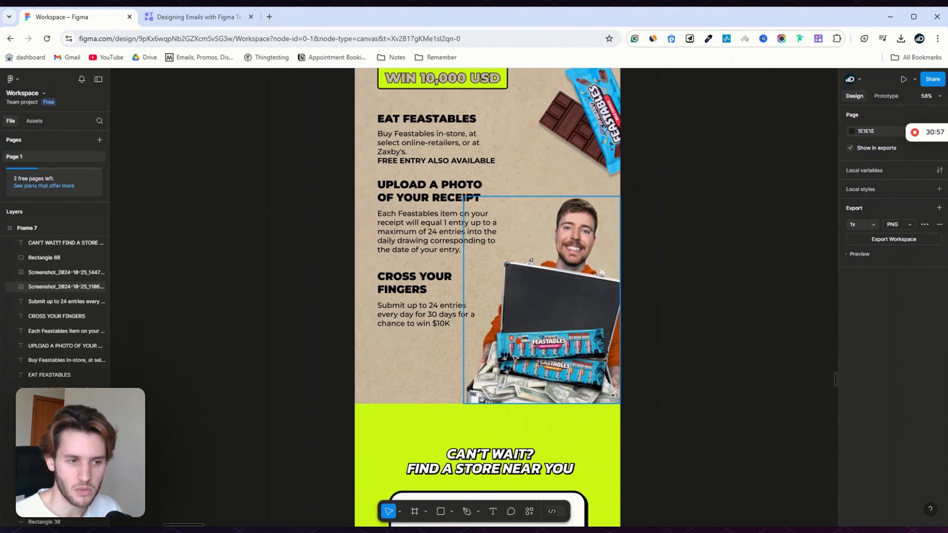
scroll(553, 341, "down", 4)
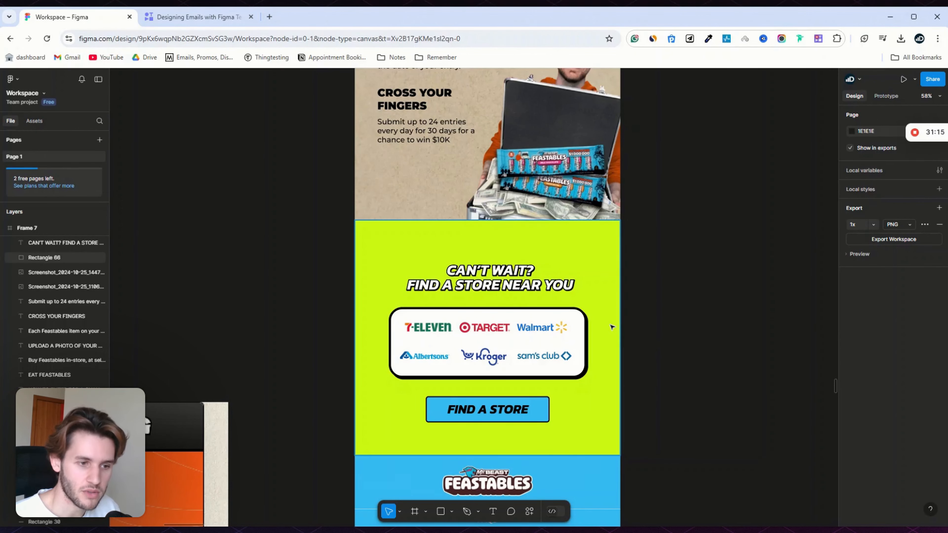
scroll(611, 327, "down", 3)
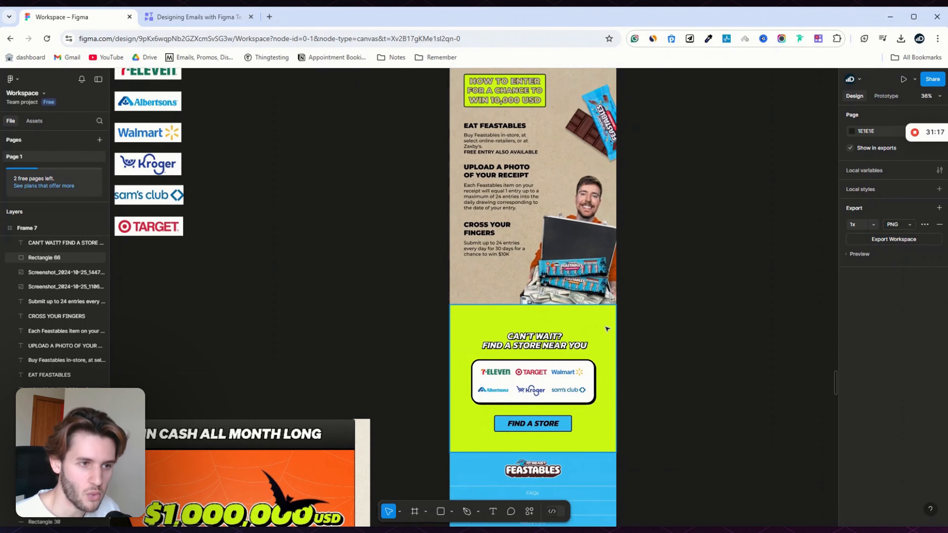
scroll(606, 328, "up", 5)
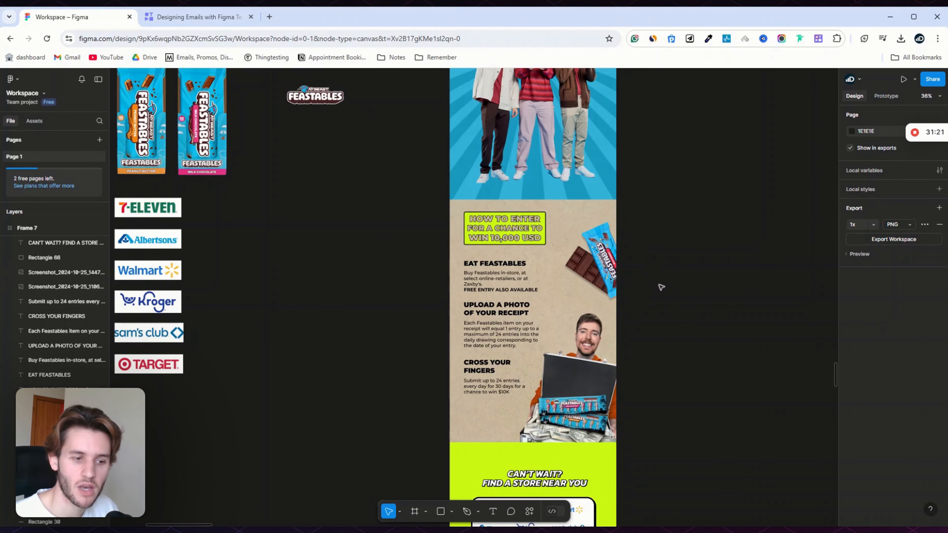
scroll(660, 287, "down", 3)
scroll(664, 304, "down", 3)
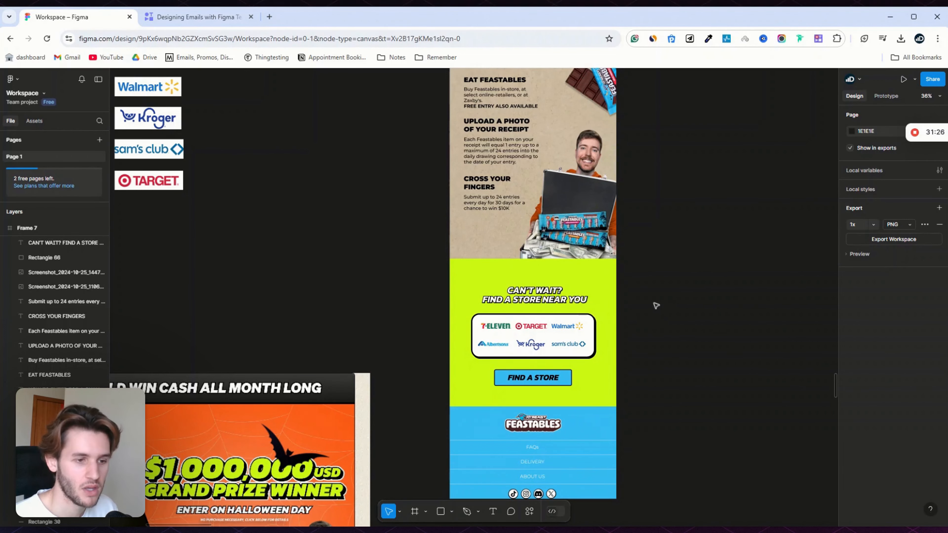
scroll(653, 318, "down", 3)
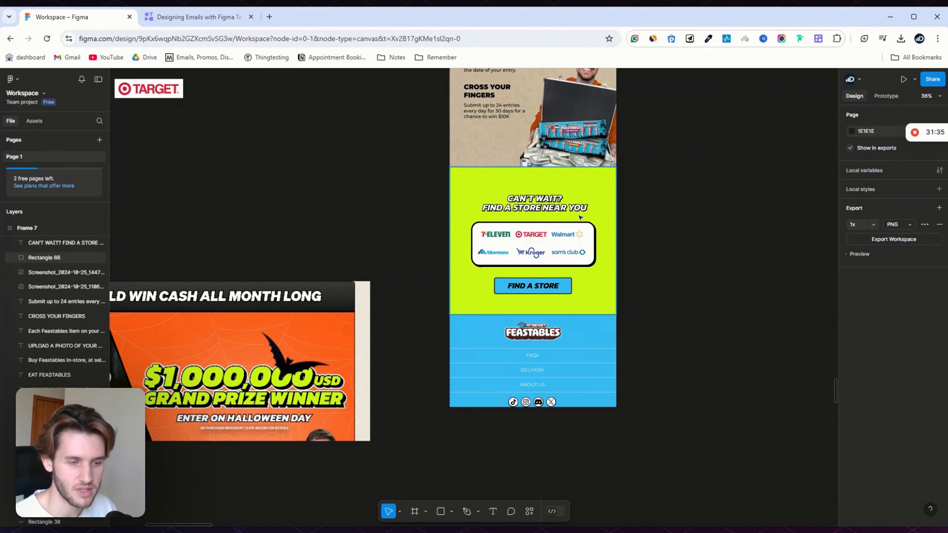
Step: Extend the email frame's bottom edge to a height of 4837 so that it contains the entire footer
scroll(447, 249, "up", 15)
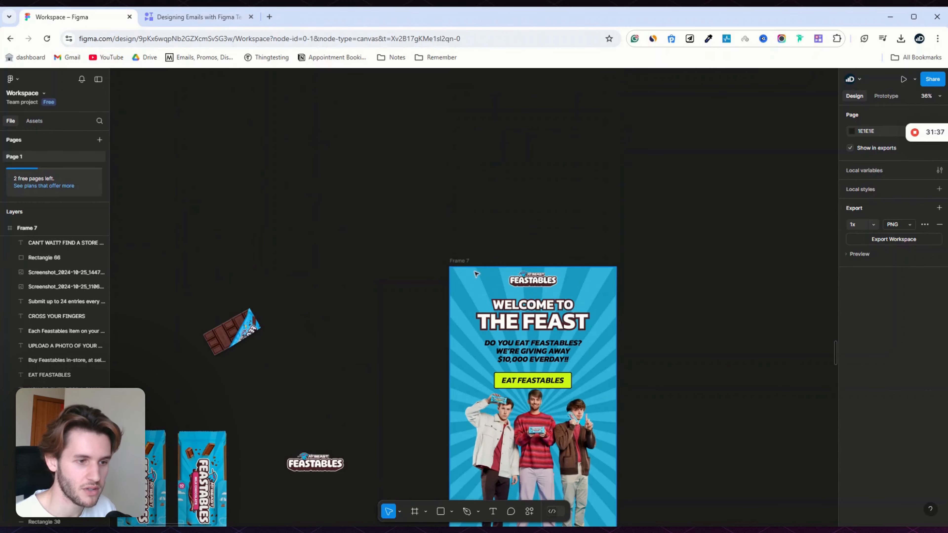
left_click(466, 261)
scroll(523, 292, "down", 10)
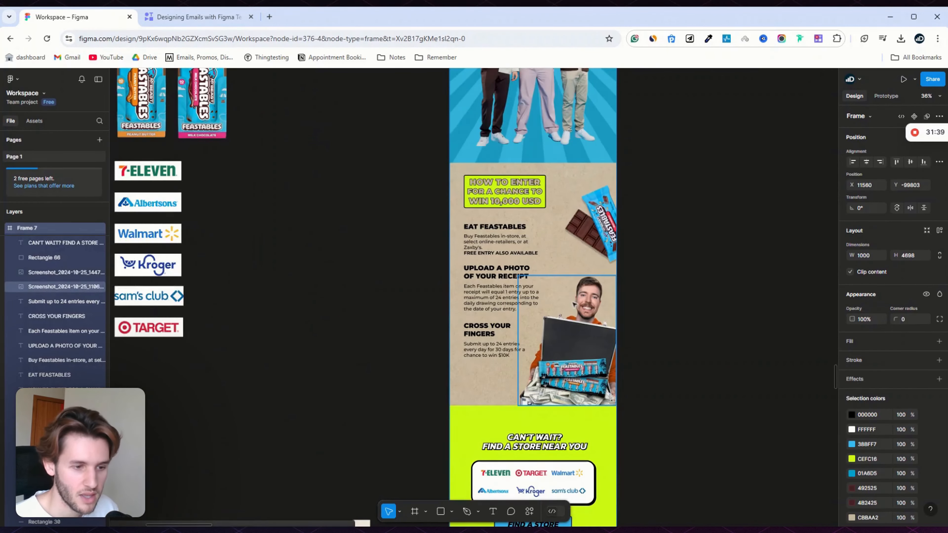
scroll(575, 305, "down", 8)
left_click_drag(581, 362, 589, 384)
scroll(587, 381, "up", 3)
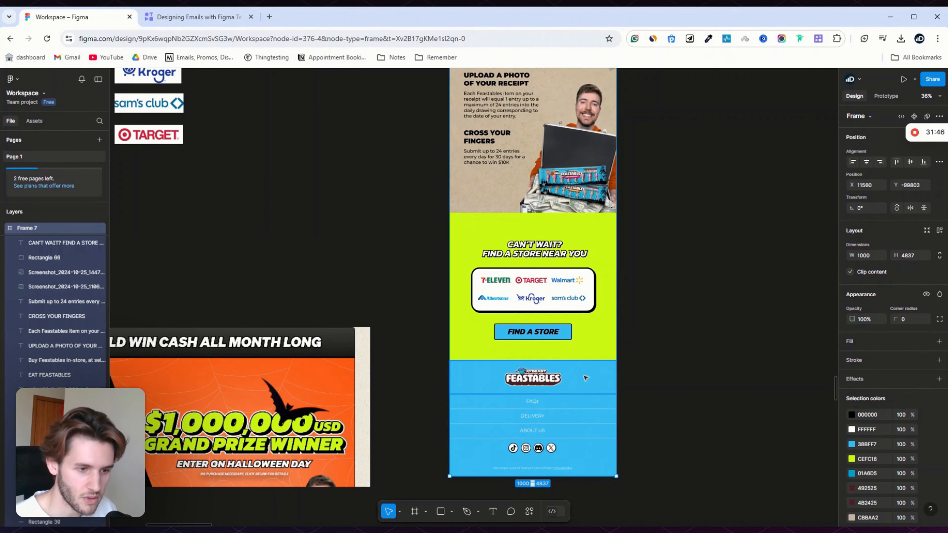
scroll(604, 414, "down", 4)
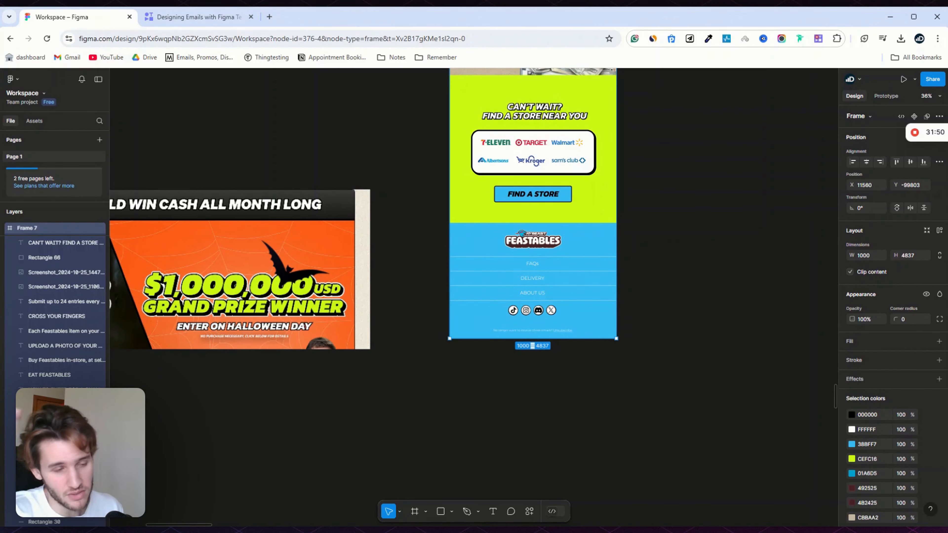
scroll(516, 310, "up", 3)
scroll(515, 310, "up", 5)
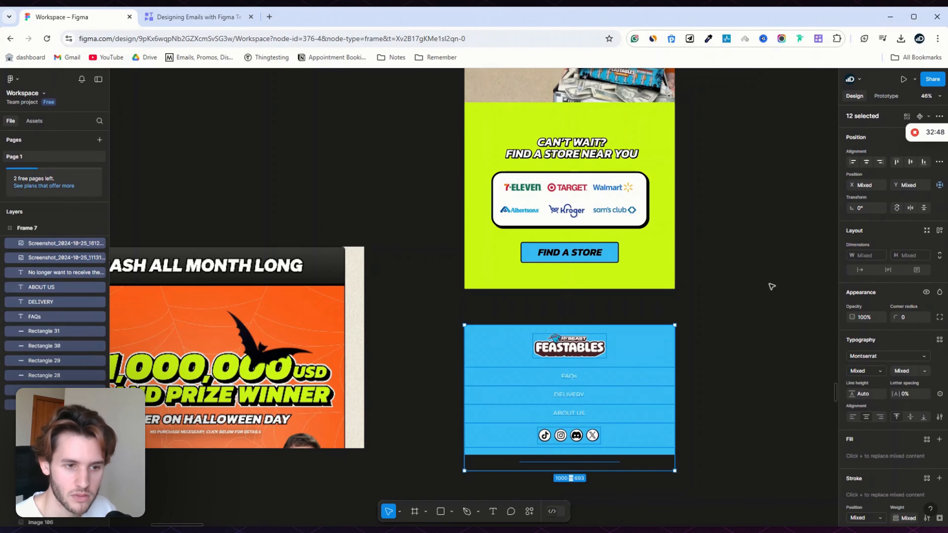
Step: Add a rectangle 1000 wide and 172 high that fills the gap between the find-a-store section and the footer
left_click(768, 292)
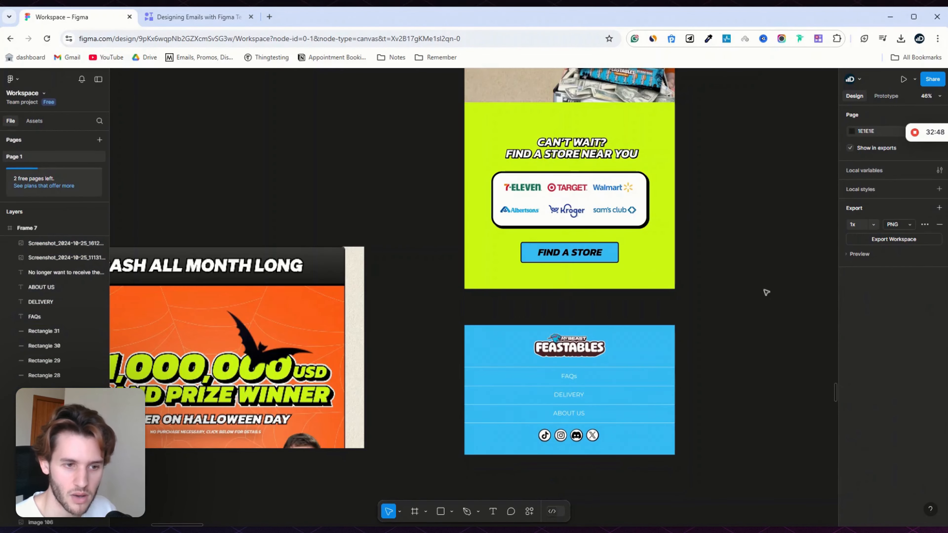
left_click(451, 512)
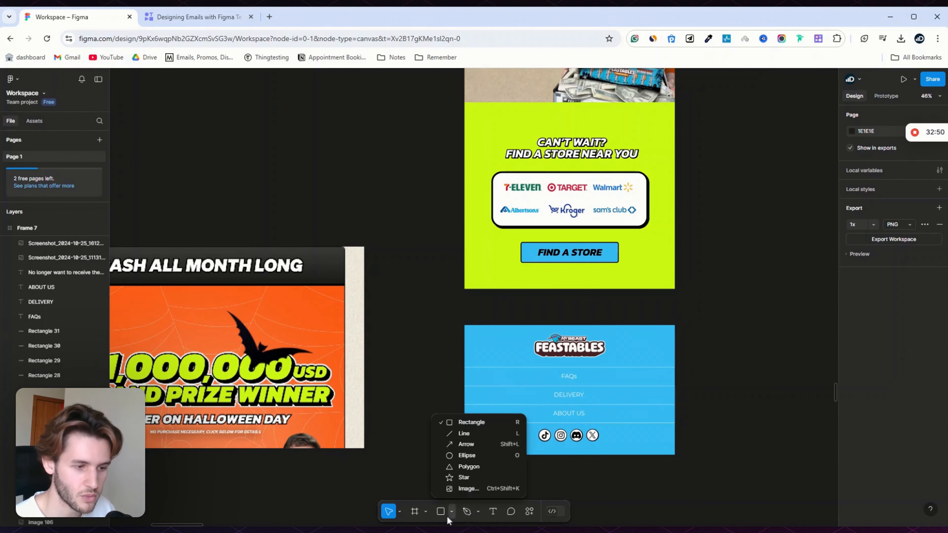
left_click(462, 424)
mouse_move(726, 280)
left_mouse_down()
mouse_move(823, 305)
mouse_move(835, 330)
left_mouse_up()
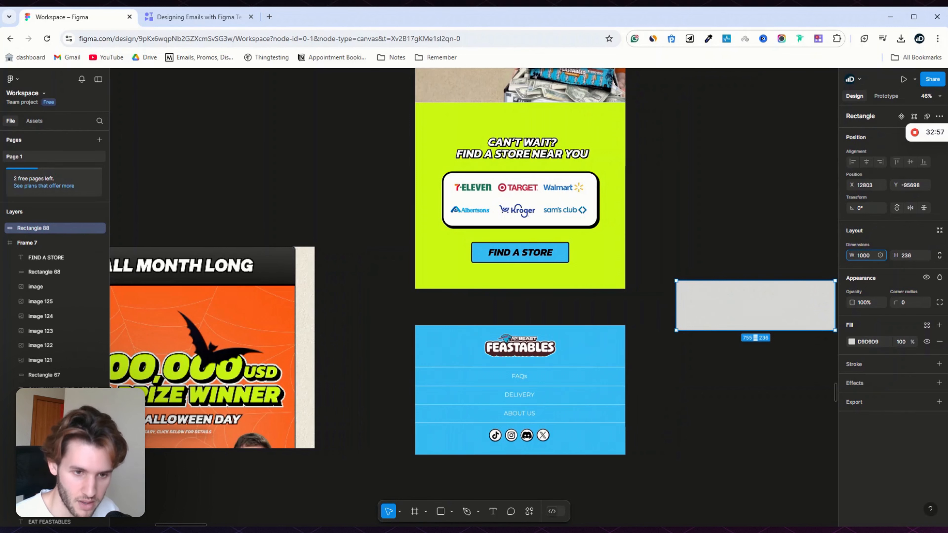
key("Return")
left_click_drag(756, 290, 482, 309)
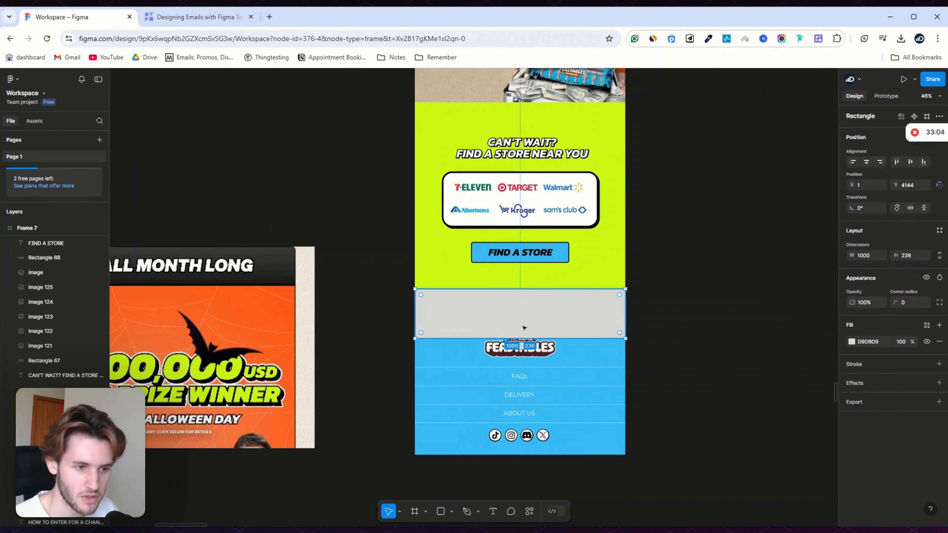
mouse_move(527, 337)
left_mouse_down()
mouse_move(526, 311)
mouse_move(526, 325)
left_mouse_up()
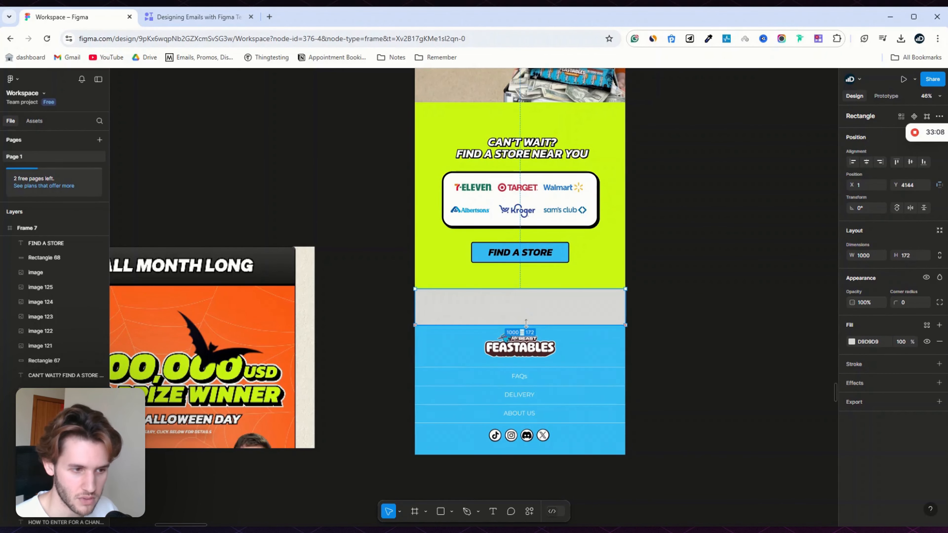
Step: Change the fill of the rectangle between the find-a-store section and the footer to a linear gradient rotated to run vertically
left_click(663, 312)
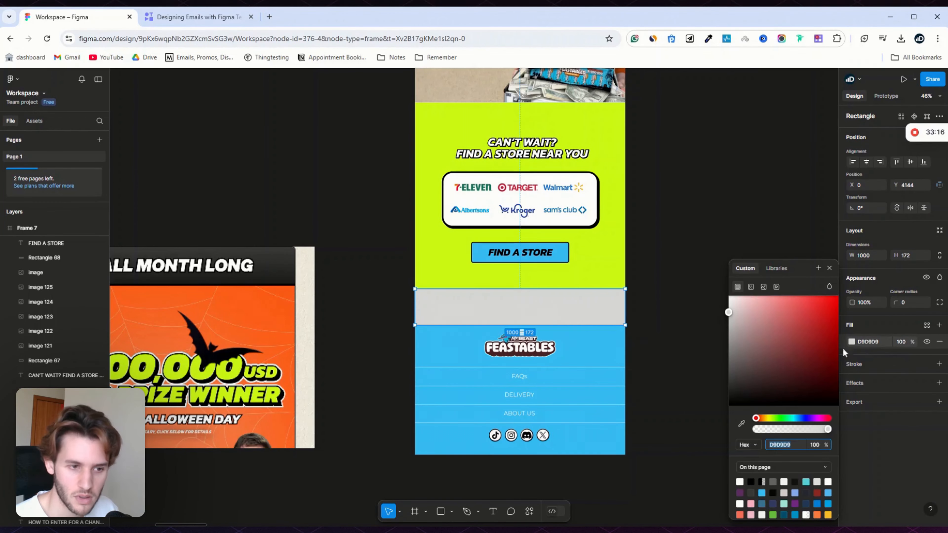
left_click(642, 344)
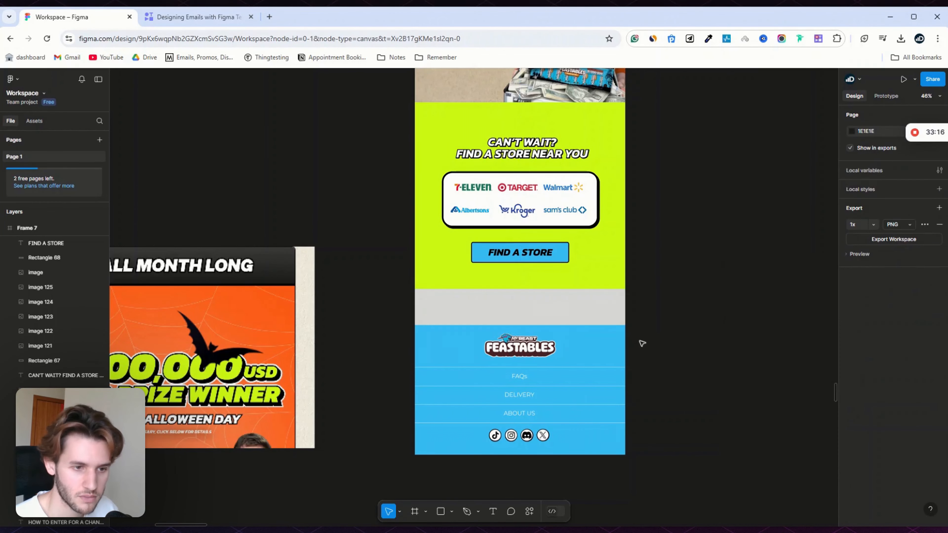
left_click(615, 311)
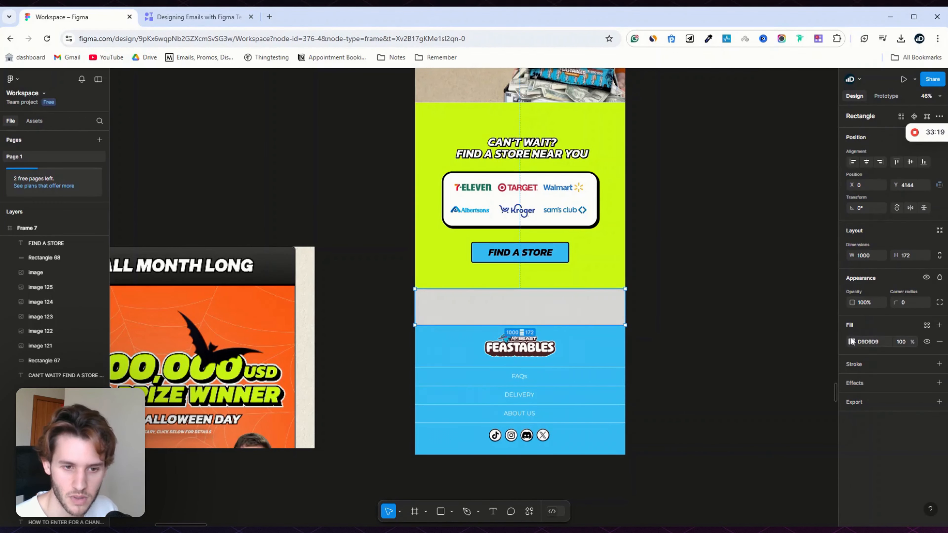
left_click(851, 342)
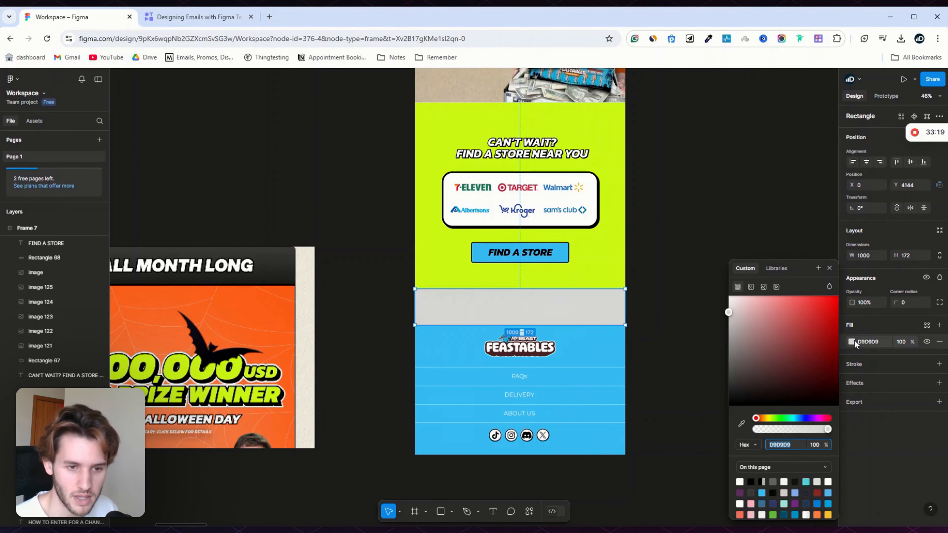
left_click(751, 287)
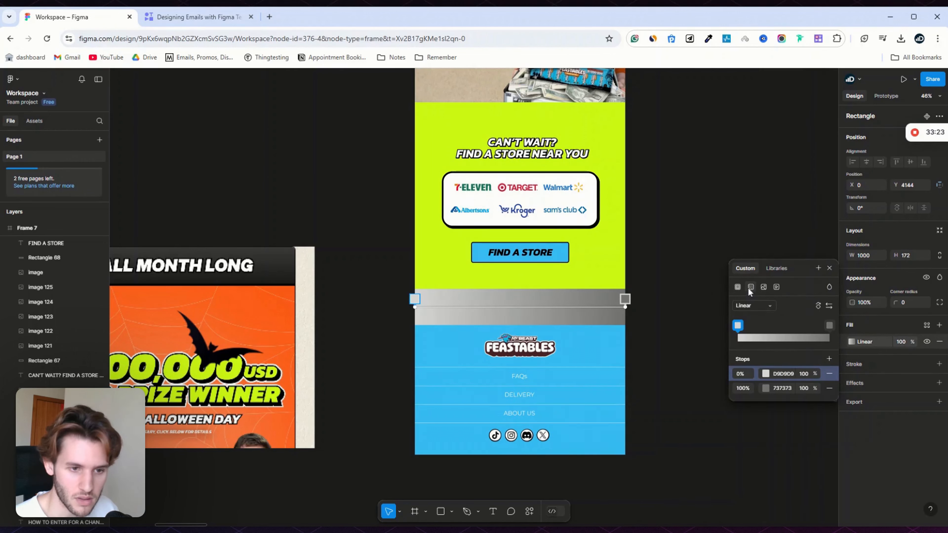
left_click(820, 305)
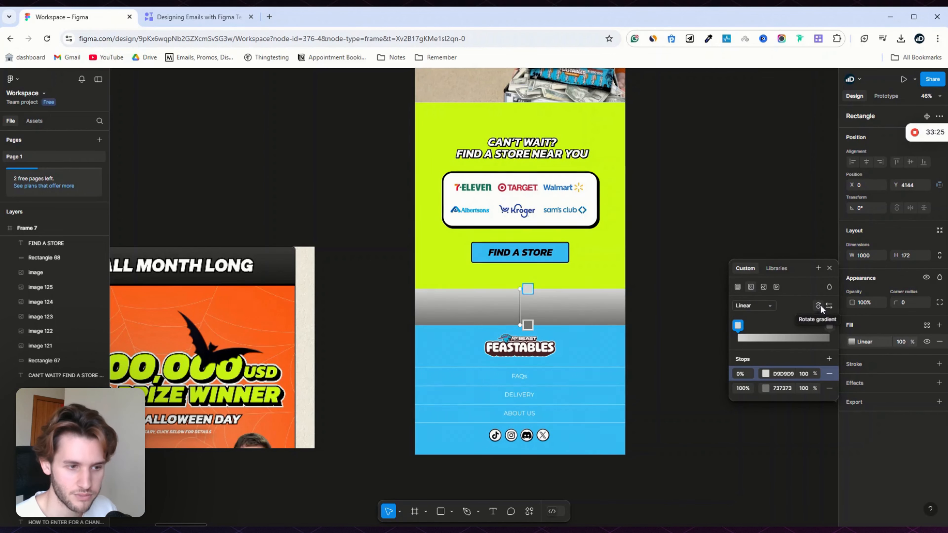
Step: Sample the lime CEFC17 of the find-a-store section for the gradient's 0% stop and the footer's blue for its 100% stop
left_click(769, 375)
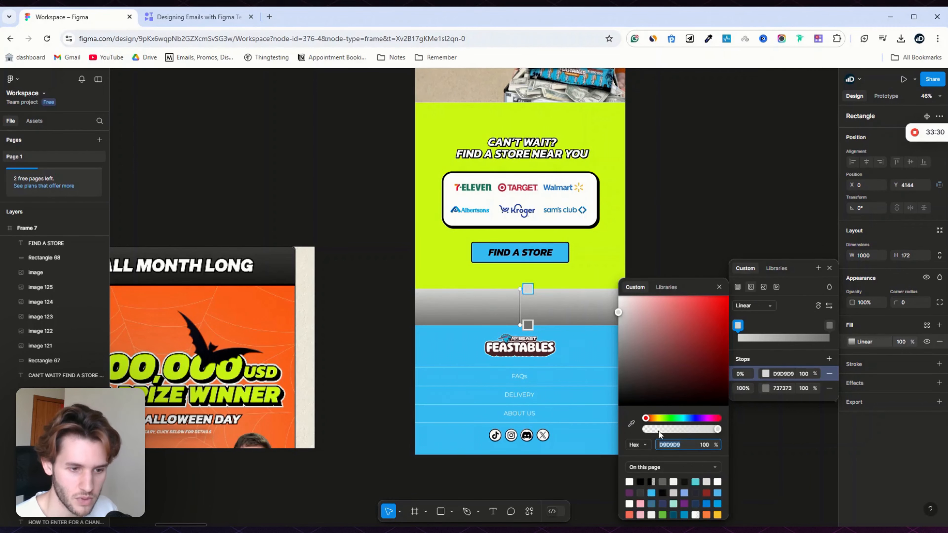
left_click(630, 423)
left_click(611, 271)
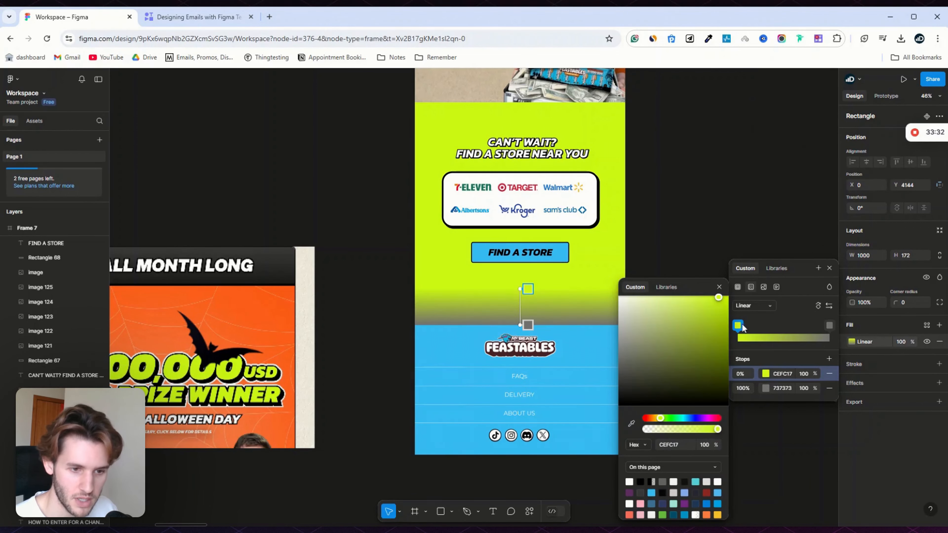
left_click(768, 389)
left_click(631, 423)
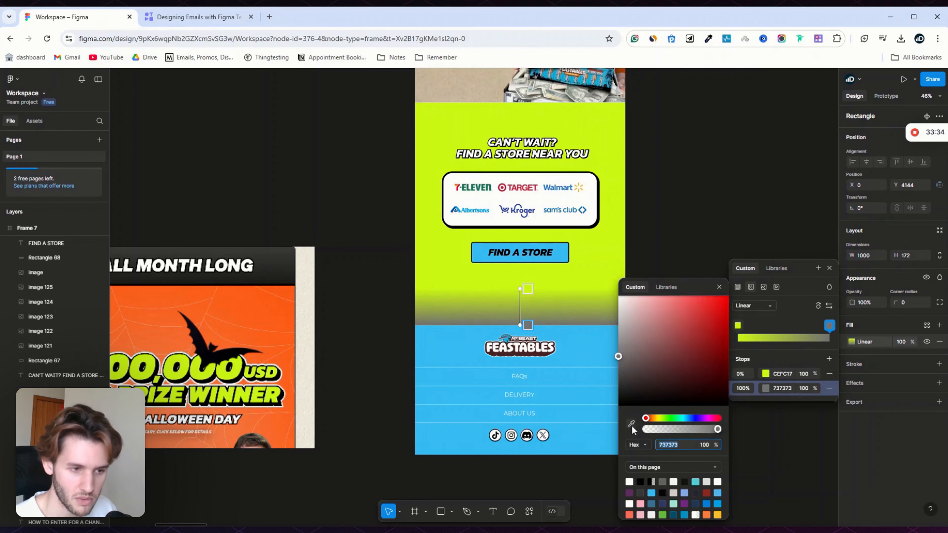
left_click(589, 342)
left_click(681, 209)
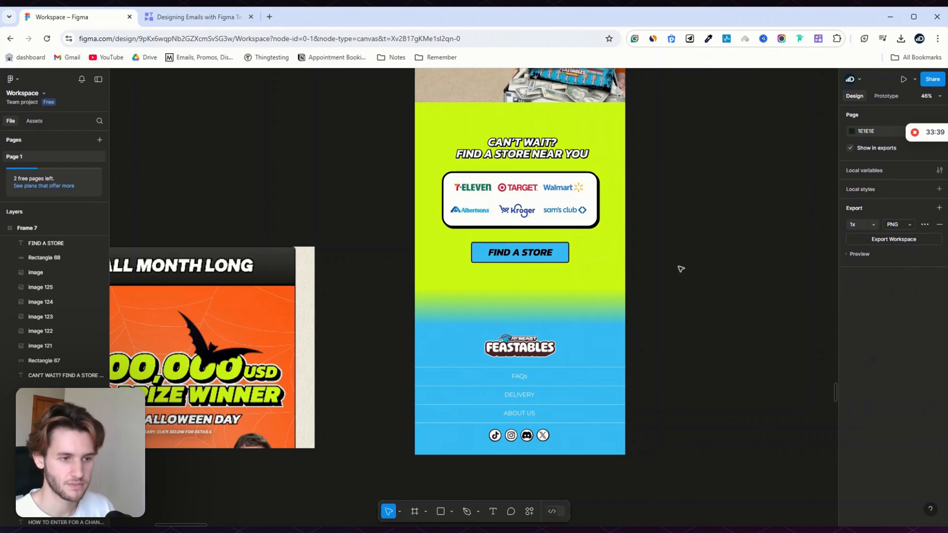
Step: Review the email from the footer gradient up through the find-a-store and how-to-enter sections
scroll(684, 298, "down", 3)
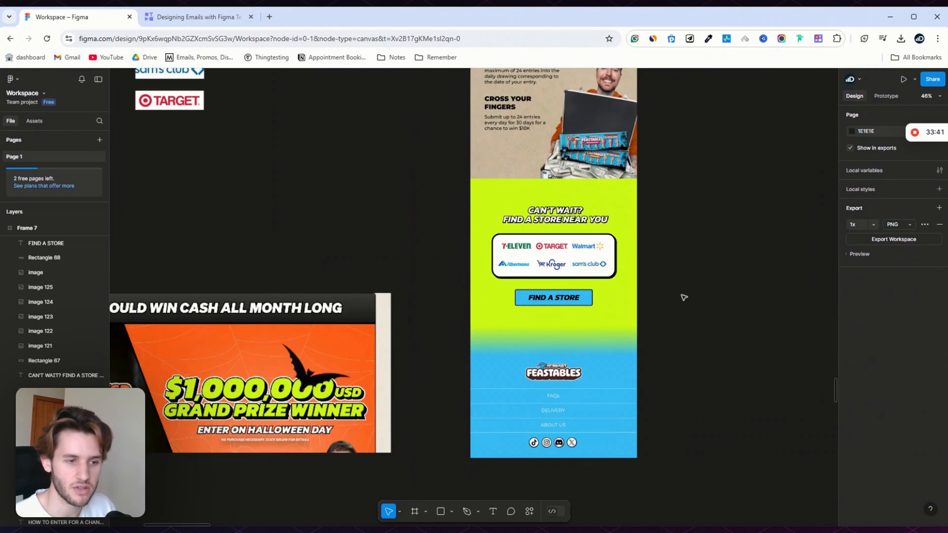
scroll(683, 299, "up", 2)
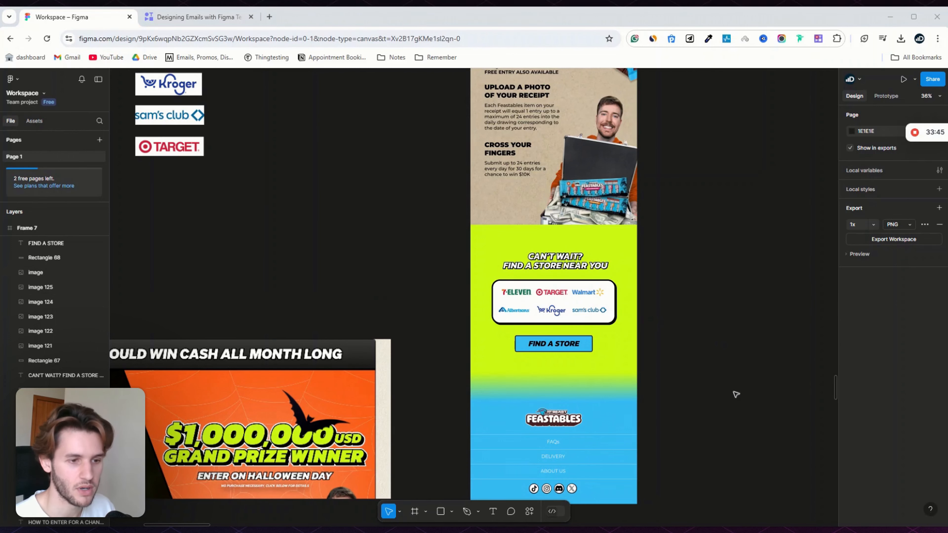
scroll(702, 307, "up", 1)
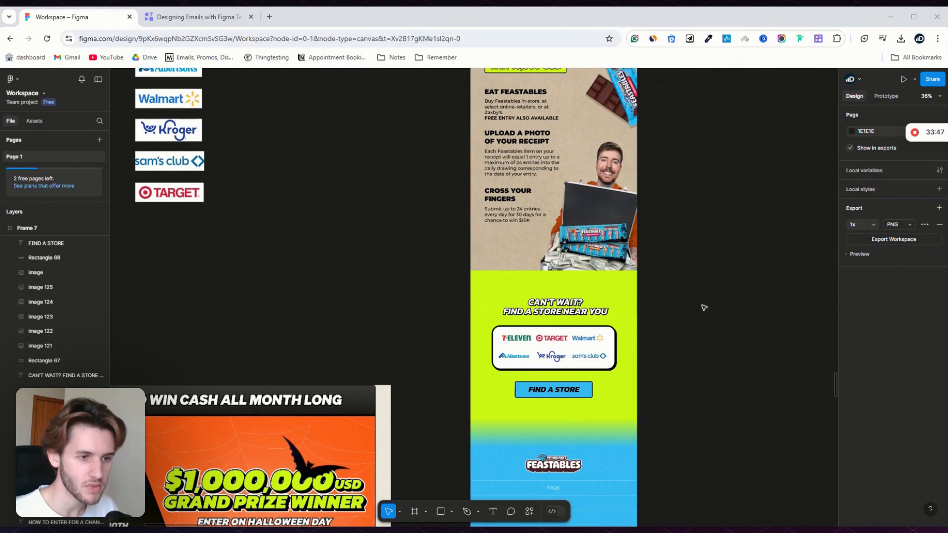
scroll(695, 308, "up", 1)
scroll(695, 310, "up", 1)
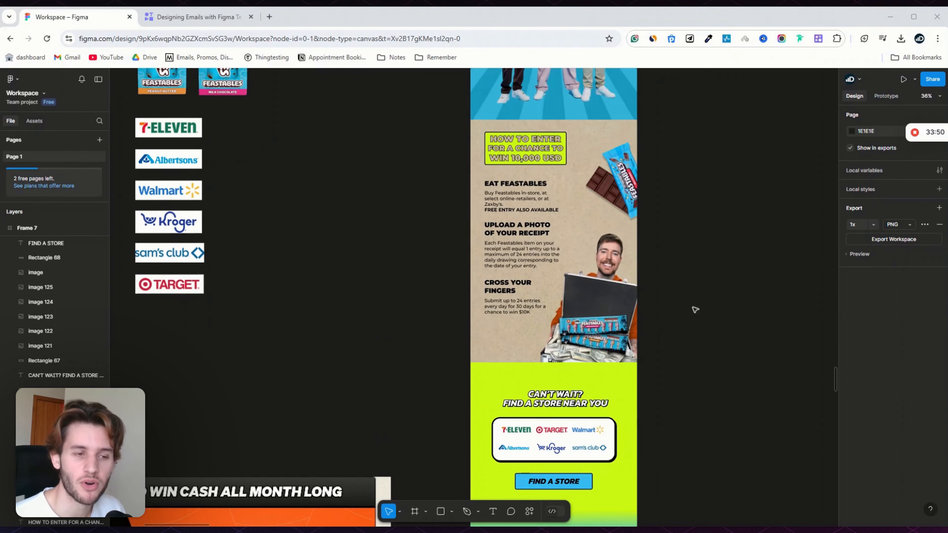
scroll(692, 309, "up", 1)
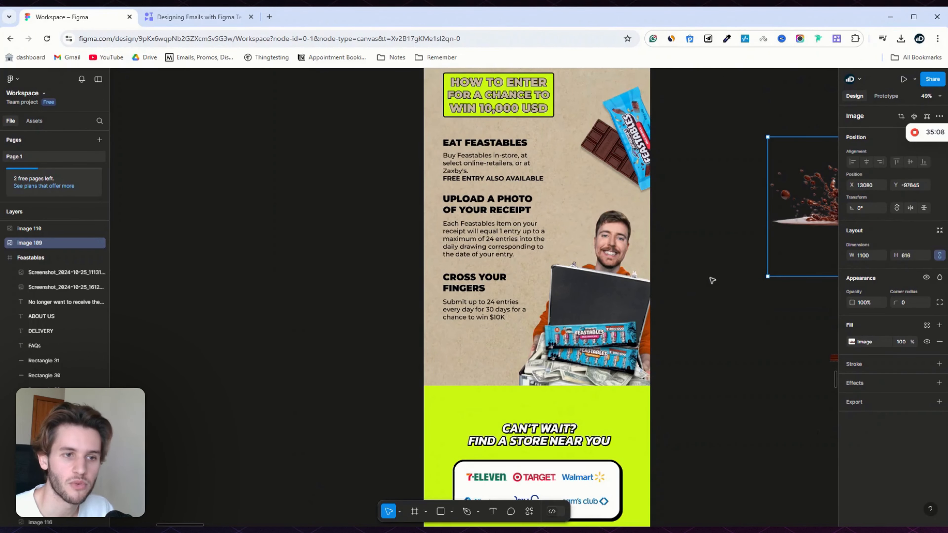
Step: Bring the loose chocolate images closer to the email and place the 1100 by 616 splash over the hero's bottom edge
scroll(713, 280, "down", 3)
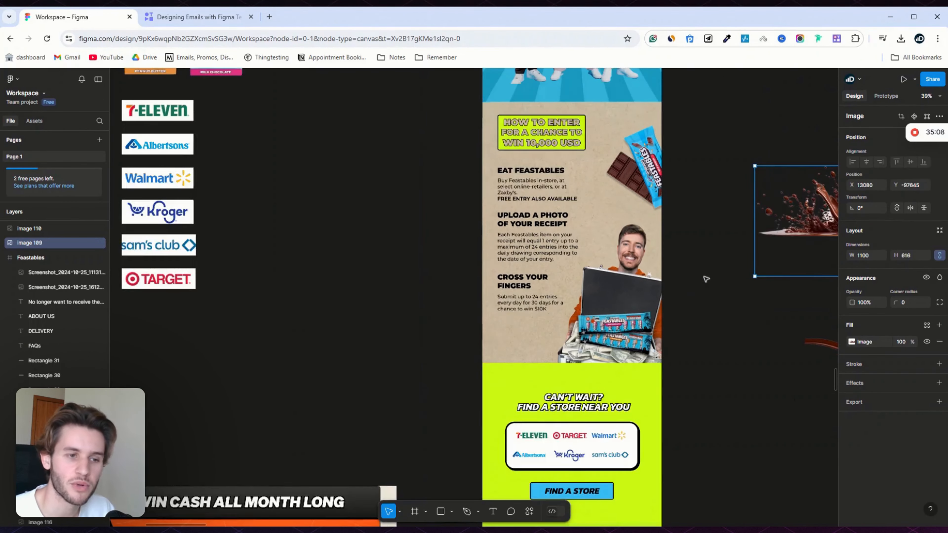
left_click_drag(801, 338, 757, 338)
left_click(800, 258)
left_click_drag(799, 258, 792, 257)
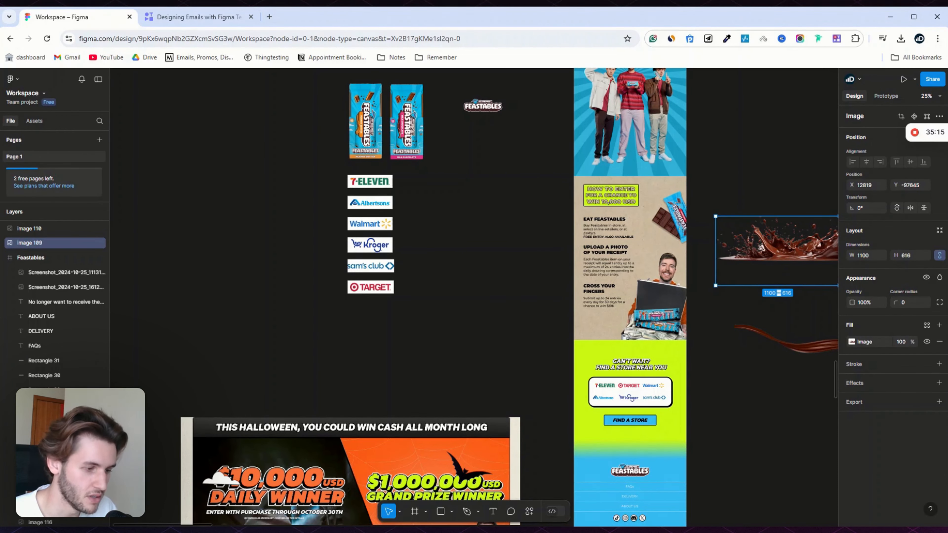
scroll(395, 434, "right", 7)
scroll(394, 434, "up", 1)
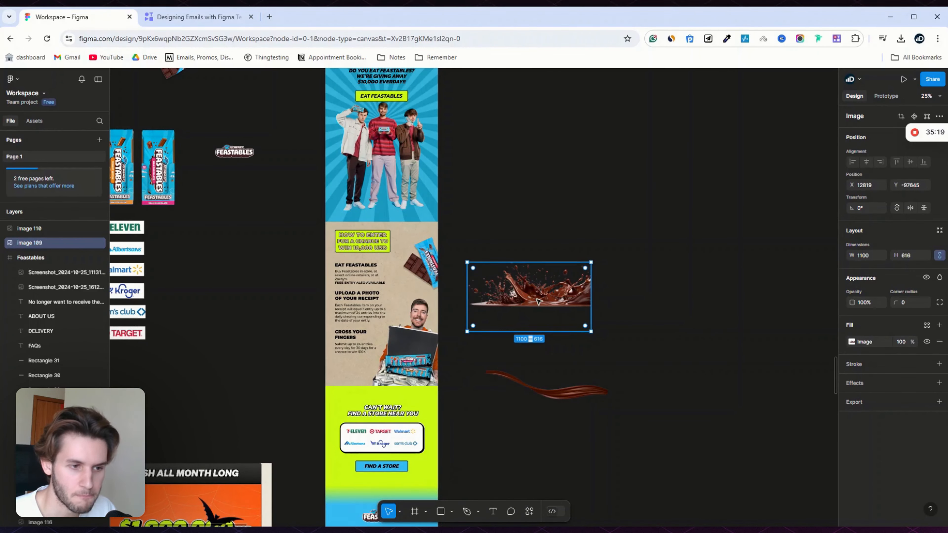
left_click(806, 245)
left_click(542, 276)
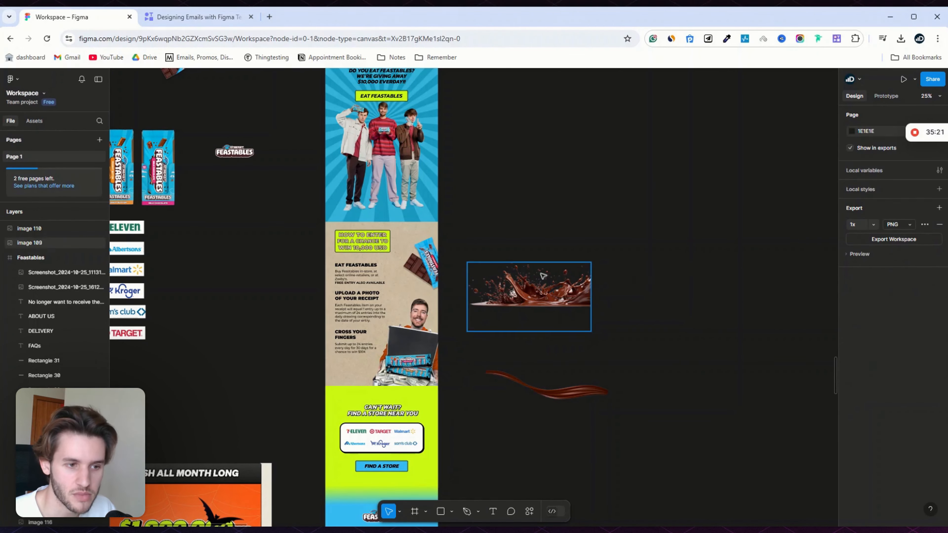
left_click_drag(554, 294, 430, 210)
Step: Nudge the chocolate splash left to about X -105 so that it spans the full width of the hero's bottom edge
key("Left")
key("Left")
key("Left")
key("Left")
key("Left")
key("Left")
key("Left")
key("Left")
key("Left")
key("Left")
key("Left")
key("Left")
key("Left")
key("Left")
key("Left")
key("Left")
key("Left")
key("Left")
key("Left")
key("Left")
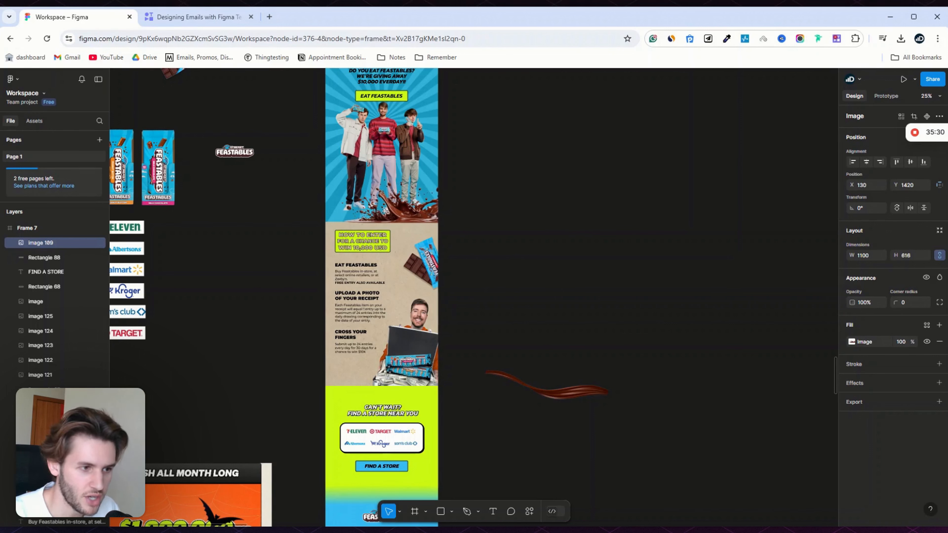
key("Left")
key("Left")
key("Left")
key("Left")
key("Left")
key("Left")
key("Left")
key("Left")
key("Left")
key("Left")
key("Left")
key("Left")
key("Left")
key("Left")
key("Left")
key("Left")
key("Left")
key("Left")
key("Left")
key("Left")
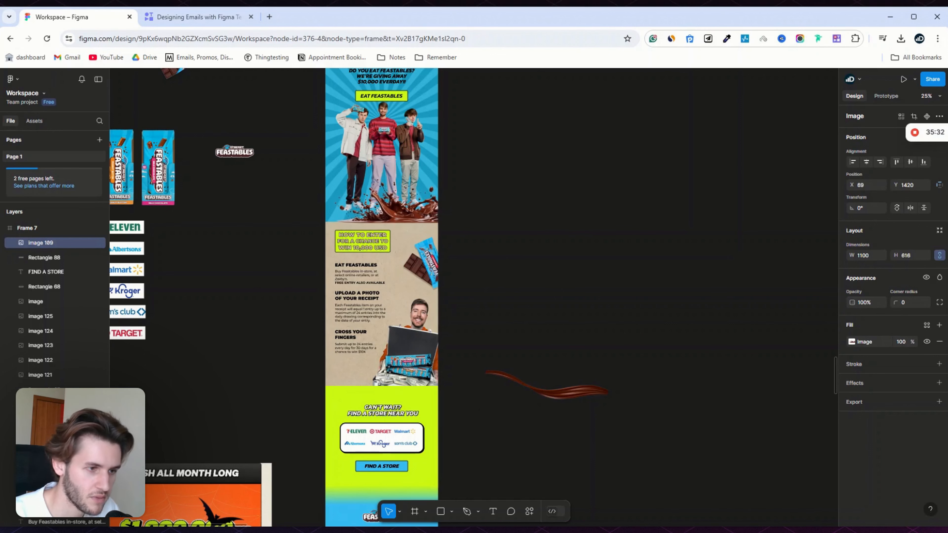
key("Left")
key("Left")
key("Left")
key("Left")
key("Left")
key("Left")
key("Left")
key("Left")
key("Left")
key("Left")
key("Left")
key("Left")
key("Left")
key("Left")
key("Left")
key("Left")
key("Left")
key("Left")
key("Left")
key("Left")
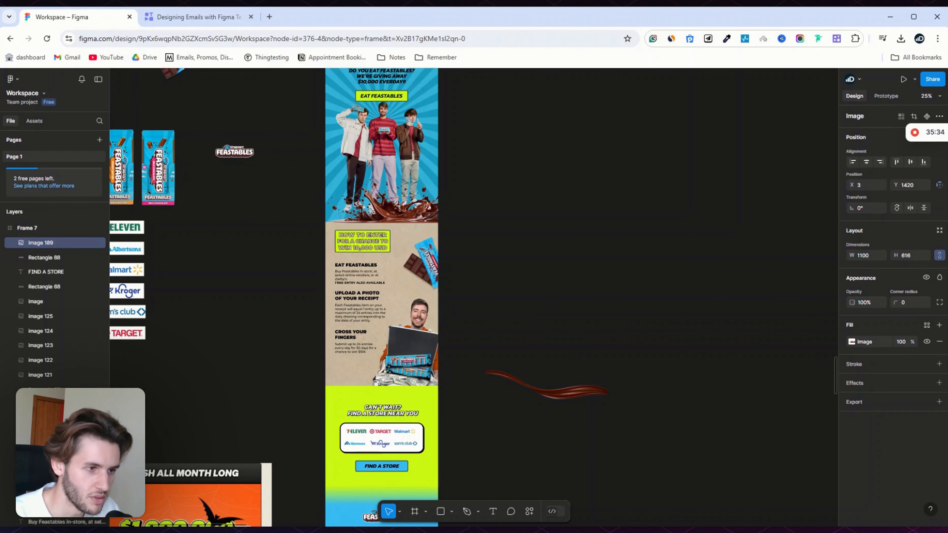
key("Left")
key("Left")
key("Left")
key("Left")
key("Left")
key("Left")
key("Left")
key("Left")
key("Left")
key("Left")
key("Left")
key("Left")
key("Left")
key("Left")
key("Left")
key("Left")
key("Left")
key("Left")
key("Left")
key("Left")
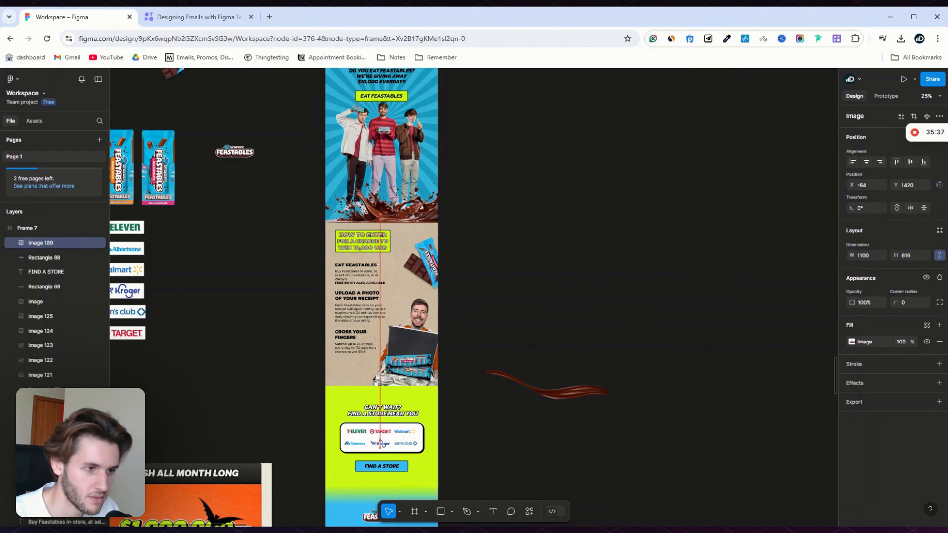
key("Left")
key("Left")
key("Left")
key("Left")
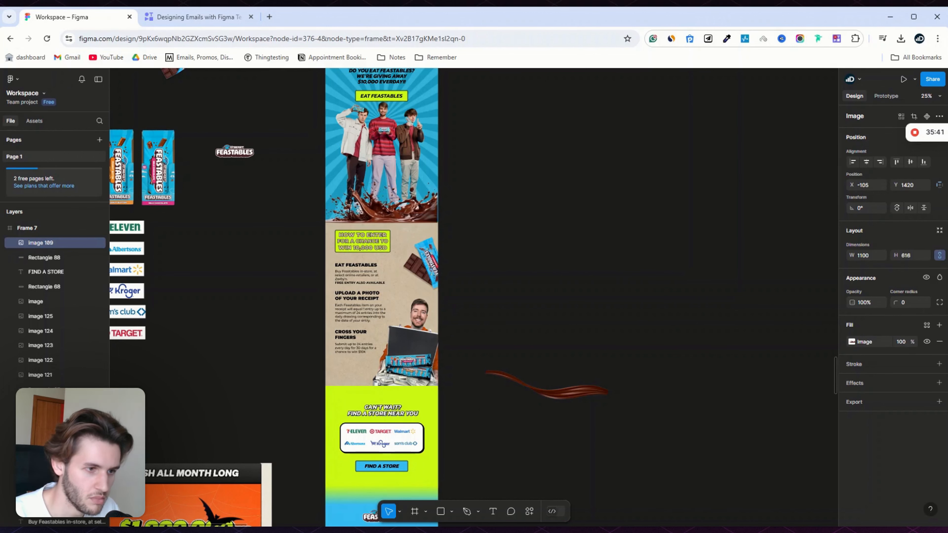
key("Right")
key("Right")
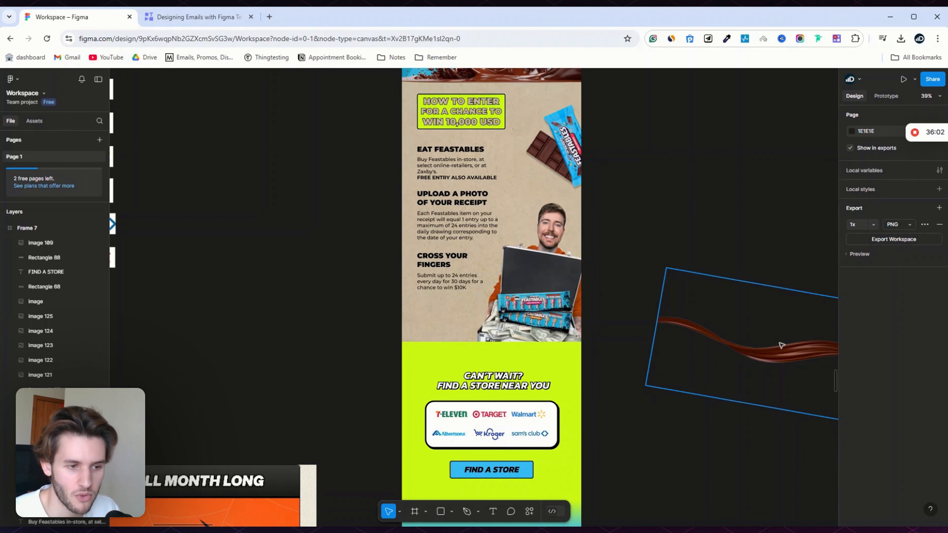
Step: Place the chocolate swirl image across the boundary between the how-to-enter and find-a-store sections, at about X -24, Y 2791
left_click_drag(773, 343, 679, 347)
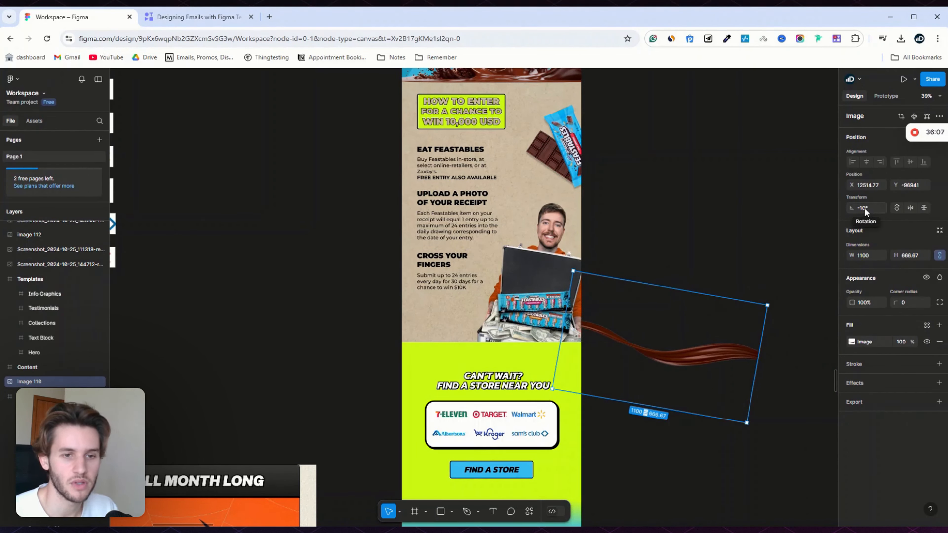
left_click(668, 246)
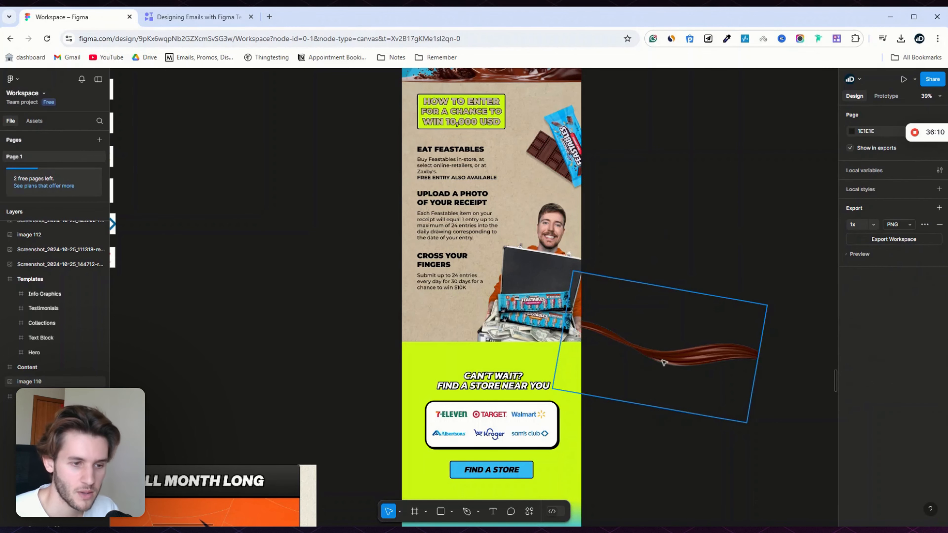
left_click_drag(663, 362, 499, 351)
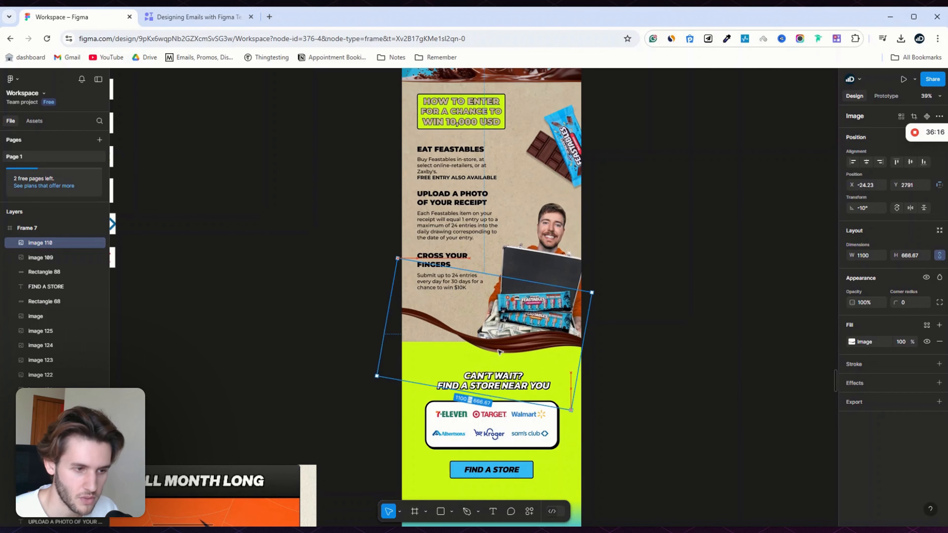
left_click(758, 319)
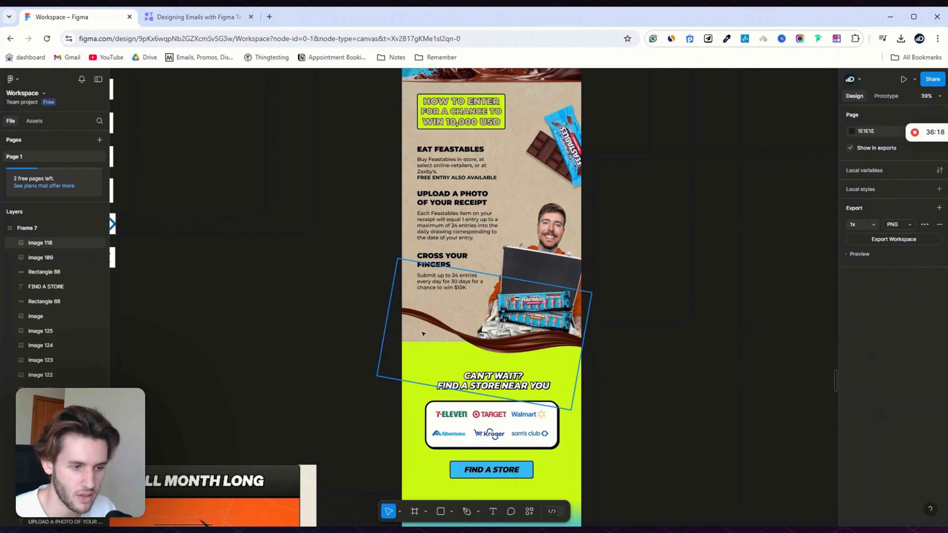
Step: Draw an ellipse about 481 wide and 276 high beside the email frame and rotate it to -10°
left_click(451, 511)
left_click(472, 456)
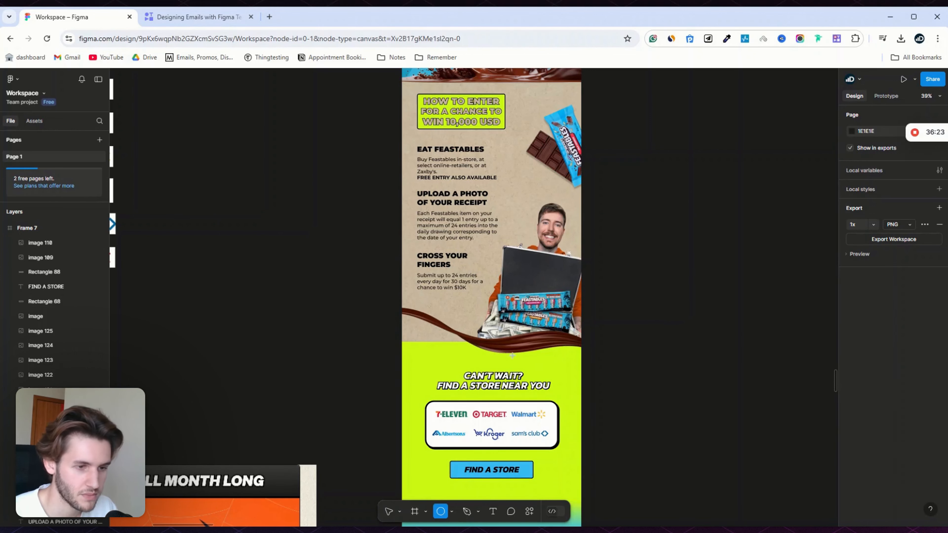
mouse_move(632, 338)
left_mouse_down()
mouse_move(699, 365)
mouse_move(722, 402)
mouse_move(718, 388)
left_mouse_up()
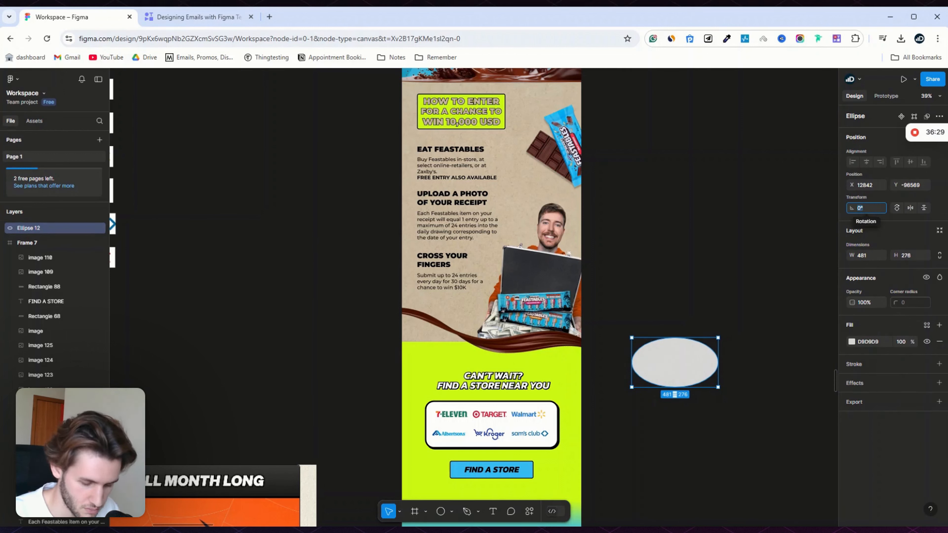
type("-10")
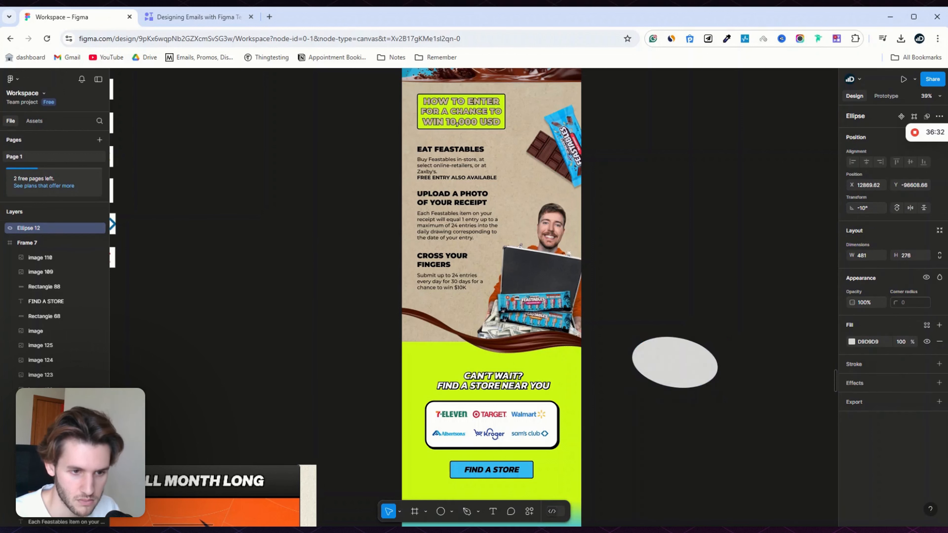
key("Return")
Step: Fit the ellipse behind the chocolate swirl's left half, rotated to -15°, widened to about 641 and positioned at about X -194, Y 3039
left_click_drag(682, 364, 428, 348)
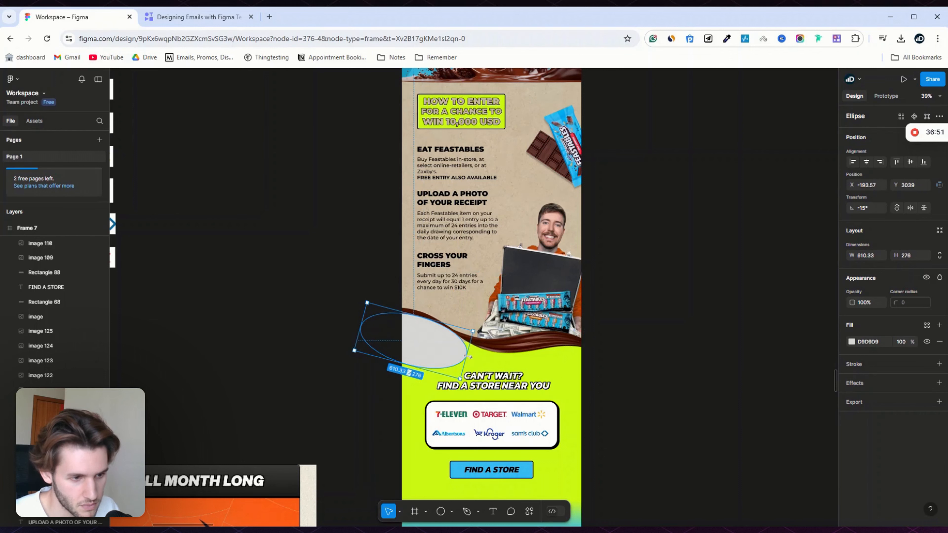
left_click_drag(471, 363, 472, 359)
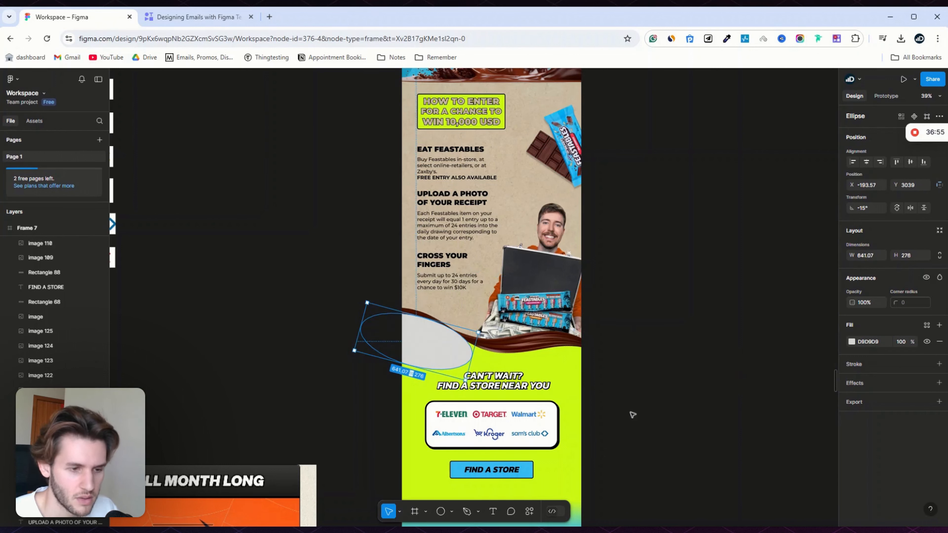
Step: Fill the grey ellipse behind the chocolate swirl with the find-a-store section's lime green, CEFC17
left_click(504, 396)
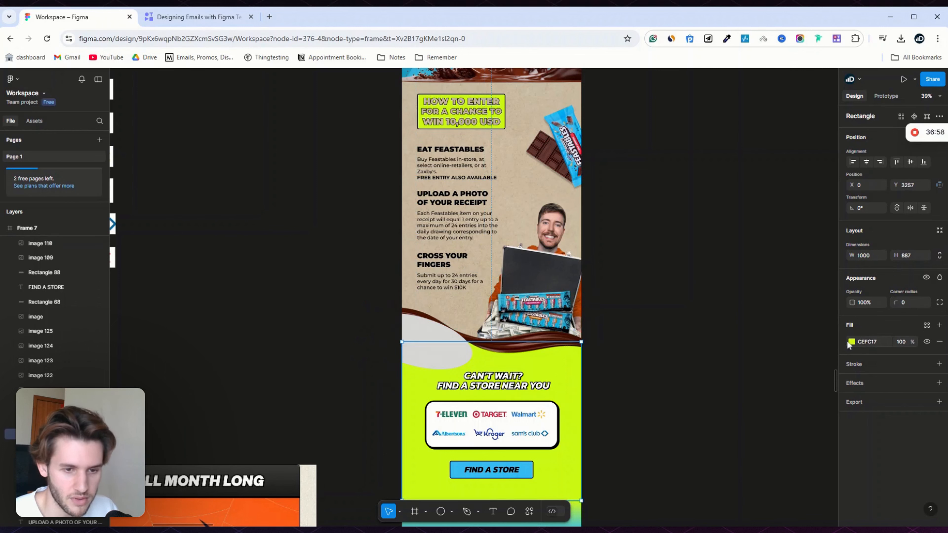
left_click(415, 360)
left_click(852, 342)
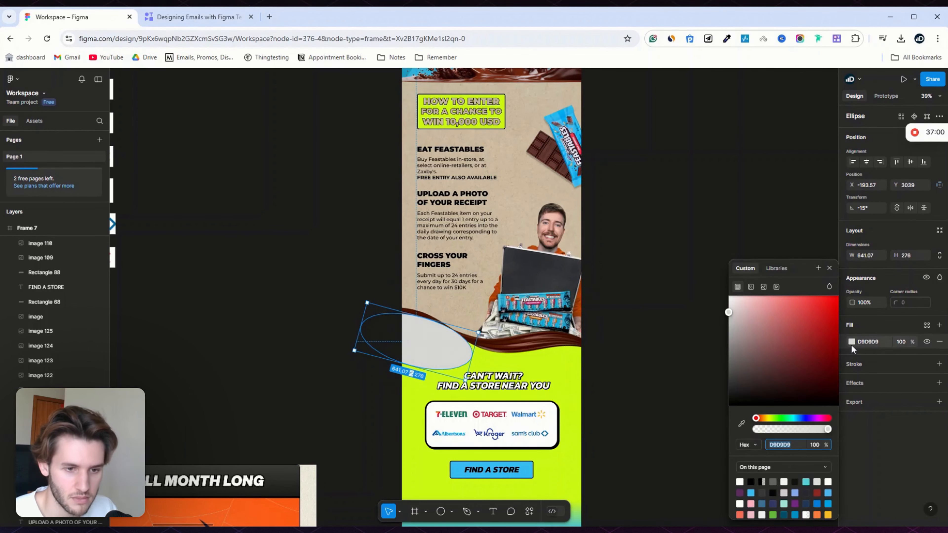
left_click(742, 423)
left_click(576, 396)
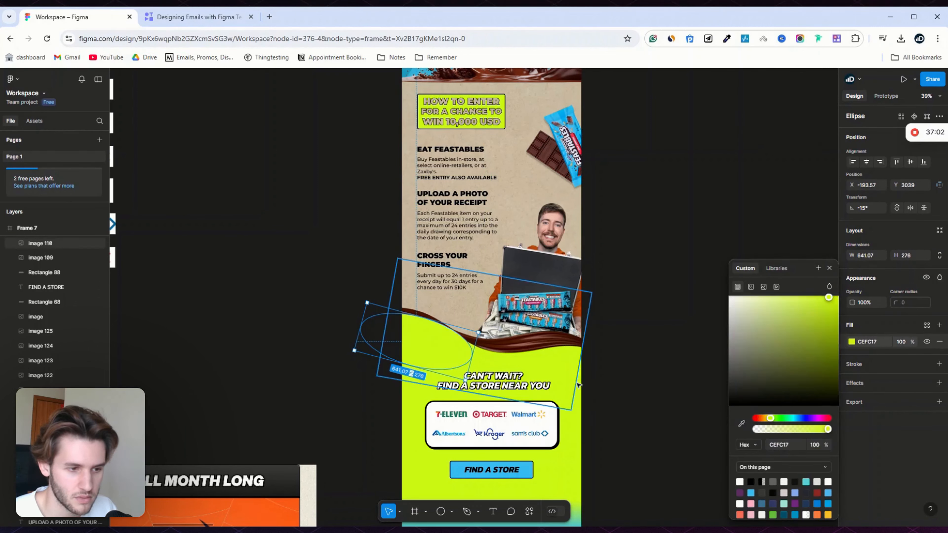
left_click(644, 321)
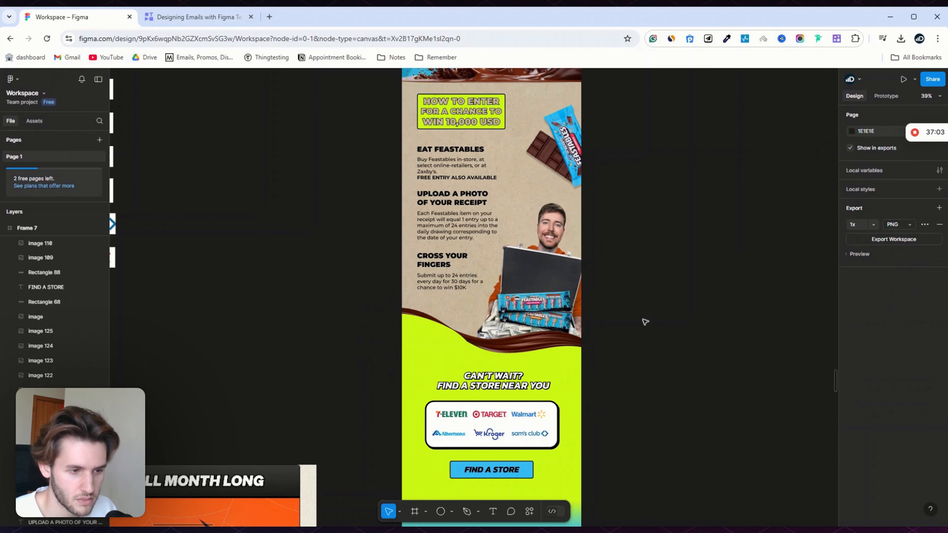
Step: Bring the chocolate swirl image to the front so that it overlaps the lime ellipse
right_click(494, 347)
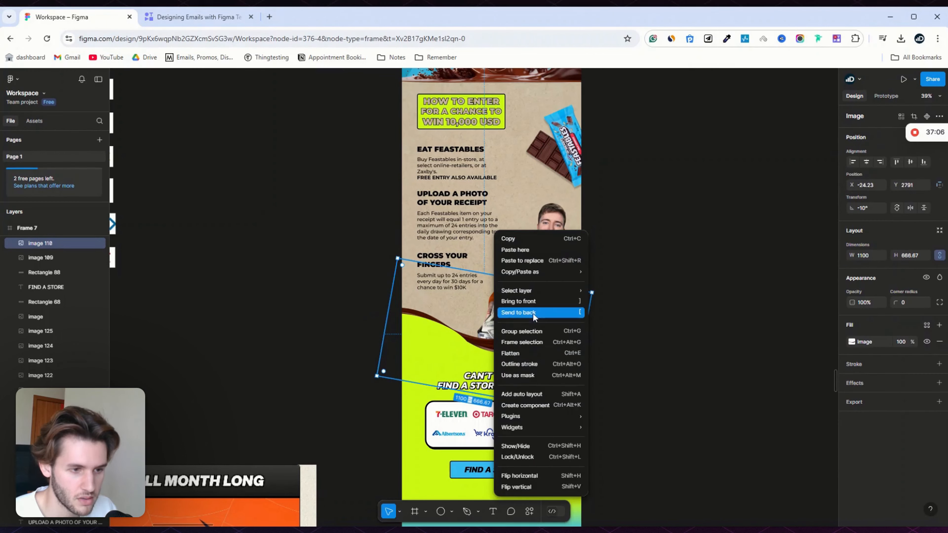
left_click(535, 303)
left_click(723, 280)
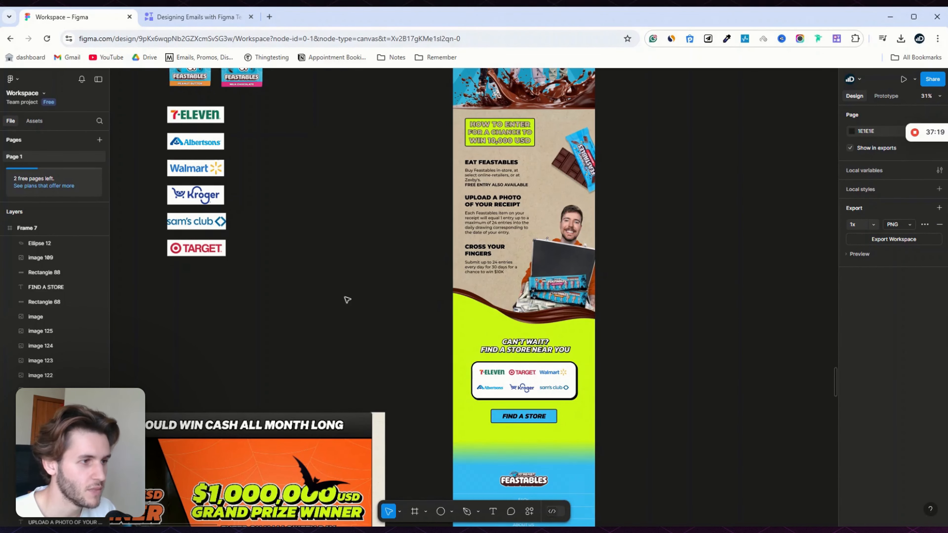
Step: Move the peanut butter bar image to the left of the email's find-a-store section and the milk chocolate bar image to its right
scroll(337, 284, "up", 3)
left_click_drag(254, 127, 375, 346)
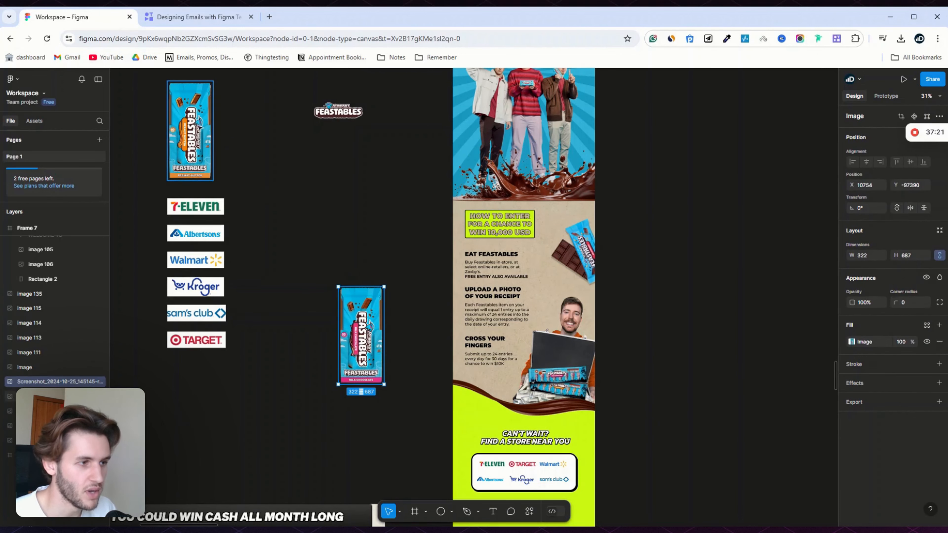
left_click_drag(197, 107, 419, 387)
scroll(419, 387, "down", 4)
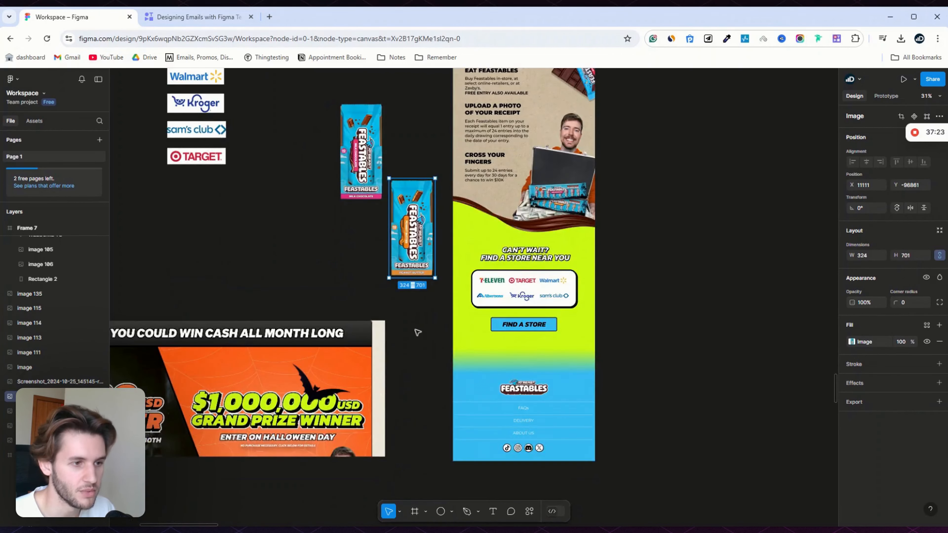
scroll(417, 332, "up", 3)
left_click_drag(415, 272, 419, 320)
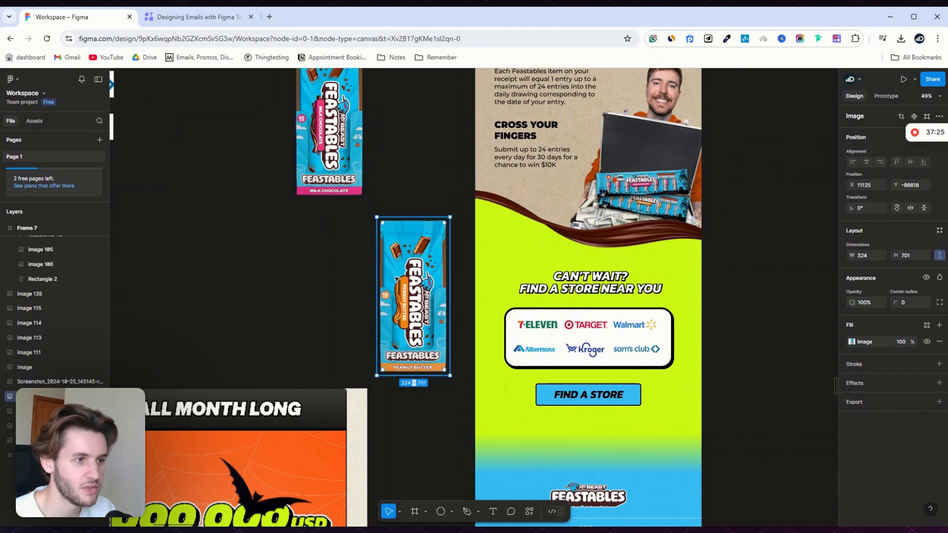
scroll(419, 320, "up", 1)
left_click_drag(331, 164, 760, 361)
scroll(772, 338, "down", 5)
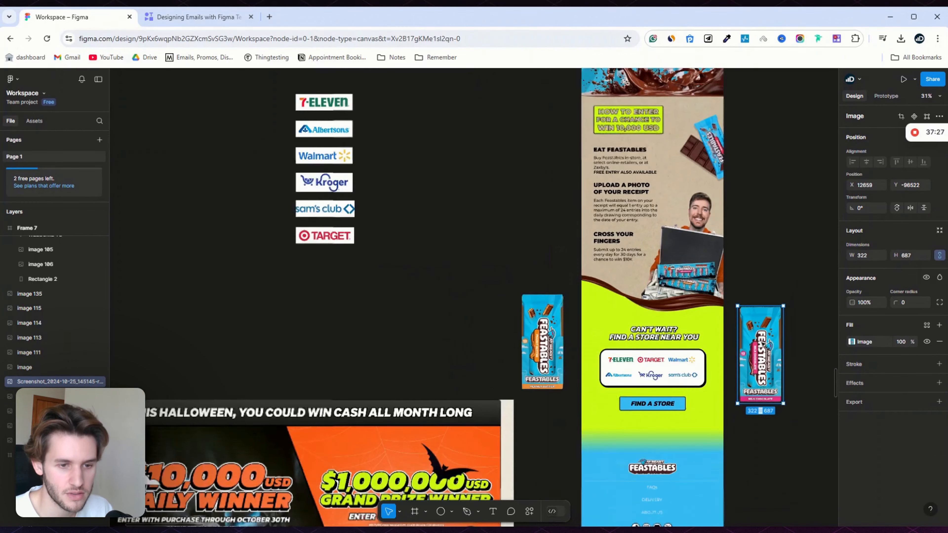
scroll(774, 338, "up", 5)
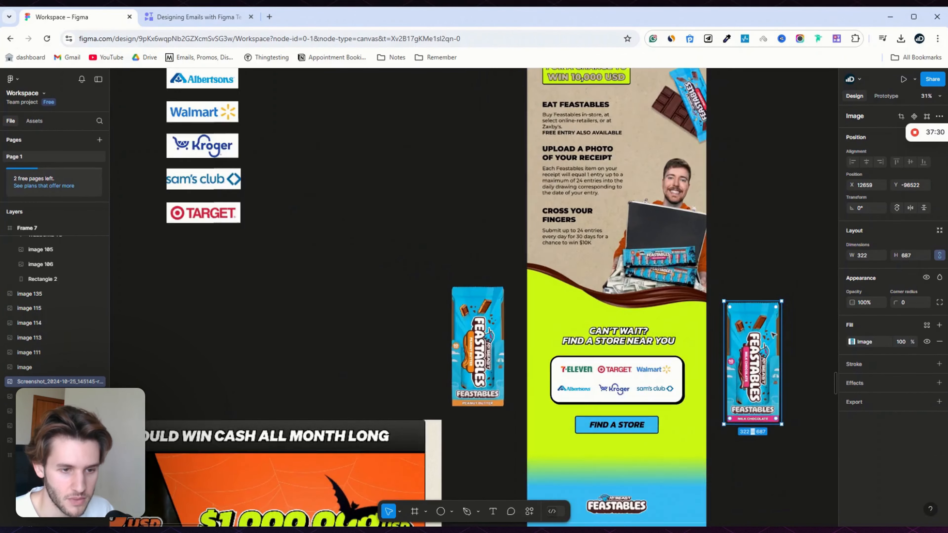
scroll(768, 333, "down", 1)
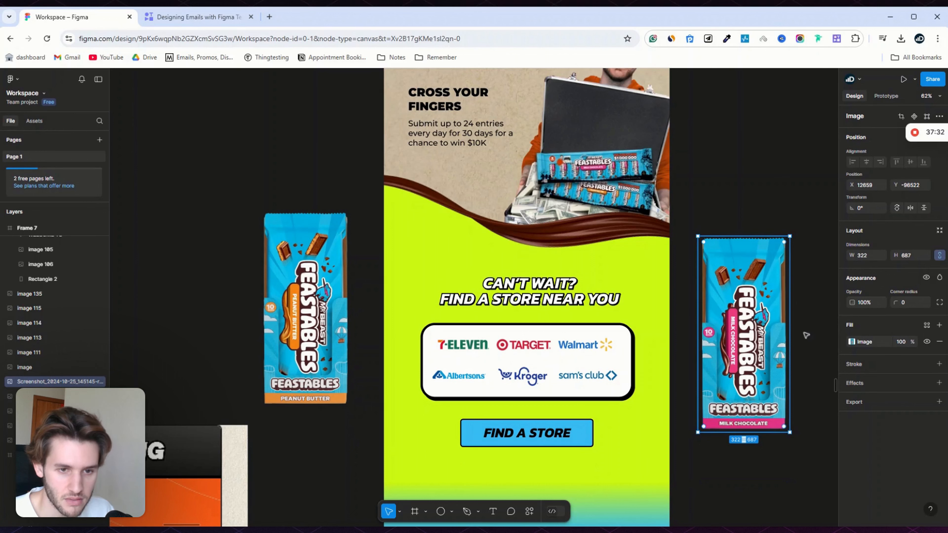
Step: Resize the milk chocolate bar proportionally to 150 wide and rotate it to 30°
left_click(867, 255)
type("150")
key("Return")
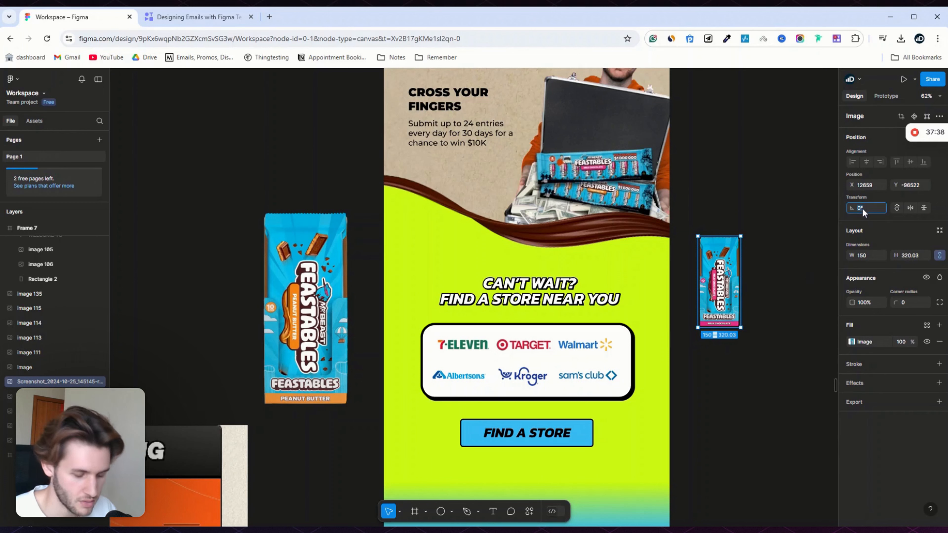
type("30")
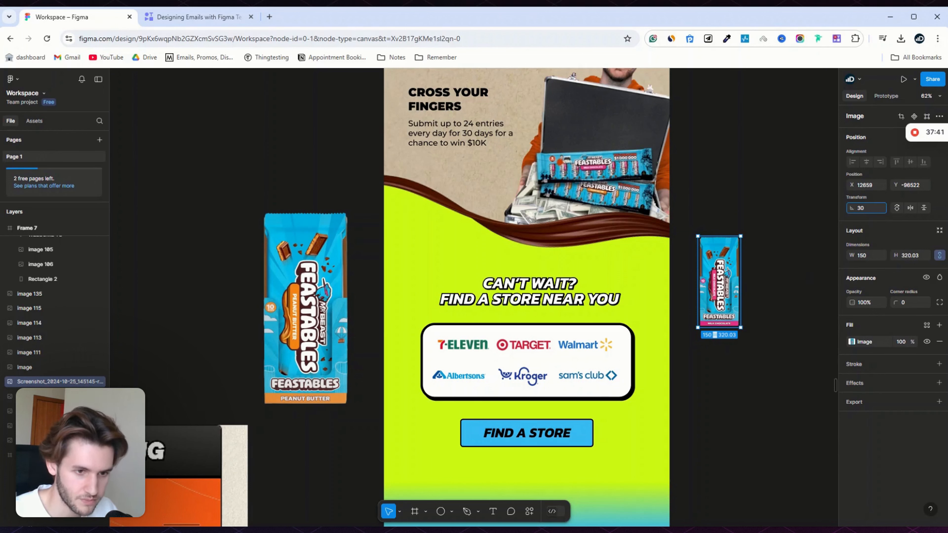
key("Return")
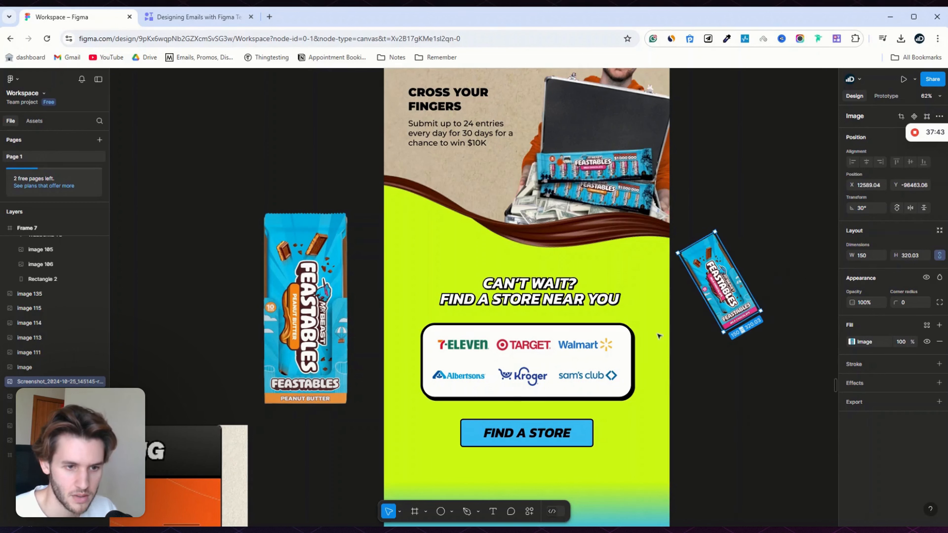
Step: Place the milk chocolate bar over the email's right edge beside the find-a-store heading, at X 840, Y 3400
left_click_drag(710, 312, 666, 222)
scroll(703, 385, "down", 2)
key("shift+Up")
key("shift+Up")
key("shift+Up")
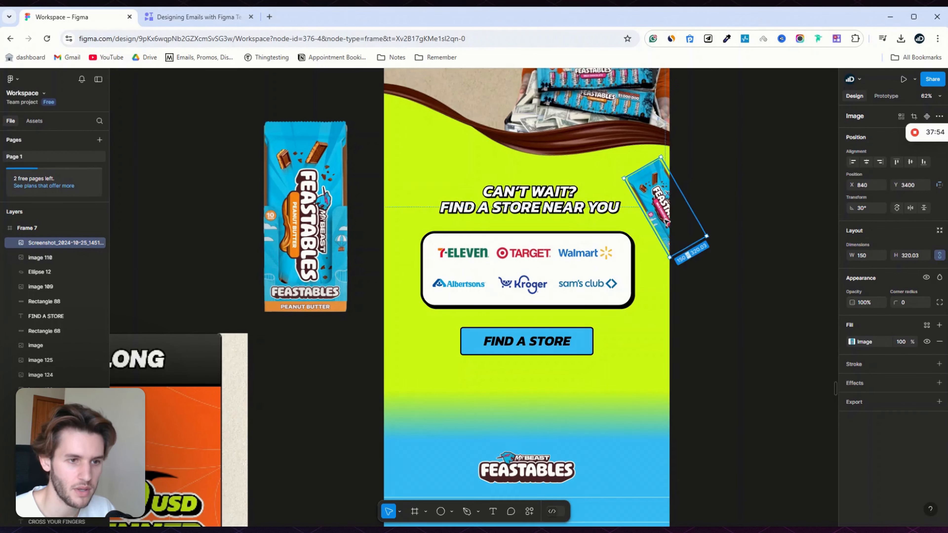
Step: Resize the peanut butter bar to 150 wide, rotated 60°, and place it over the email's left edge at about X -85, Y 3293
left_click(274, 216)
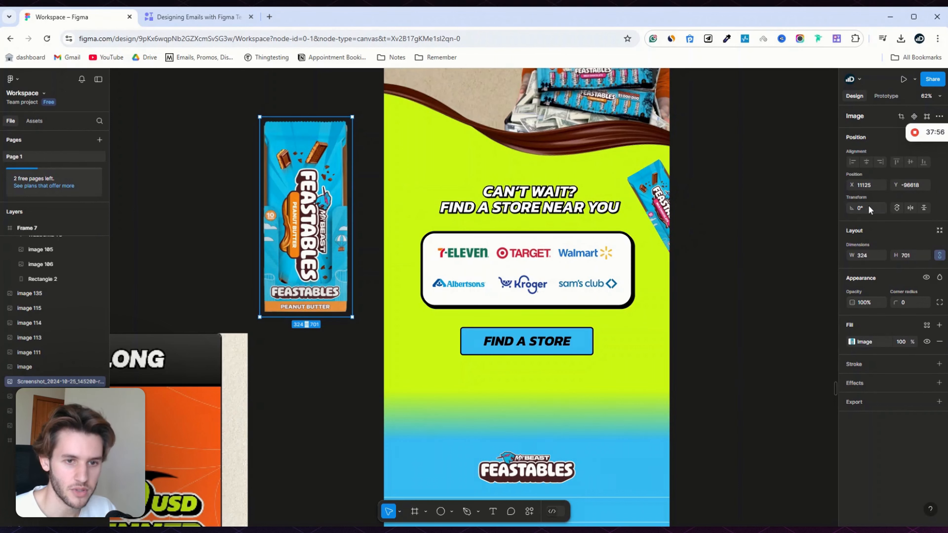
left_click(663, 206)
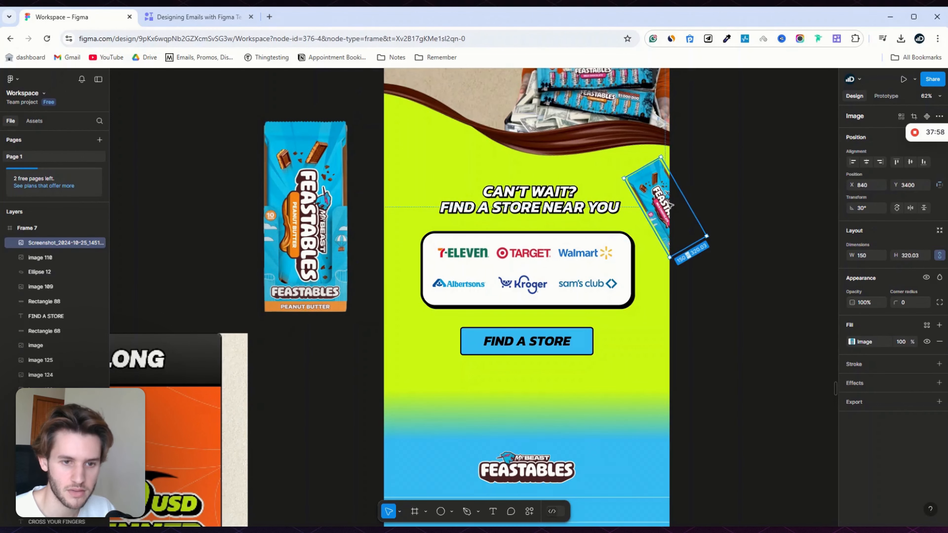
left_click(303, 223)
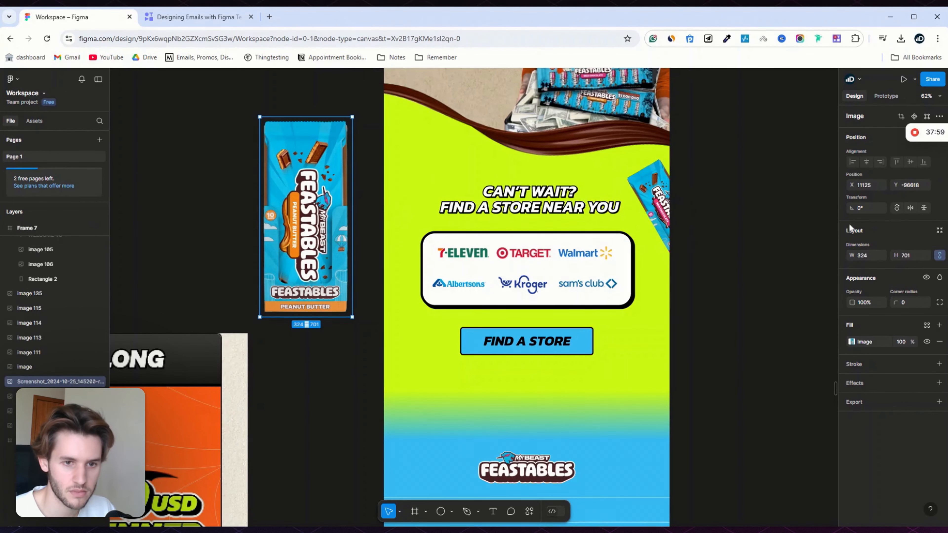
left_click(873, 253)
key("Return")
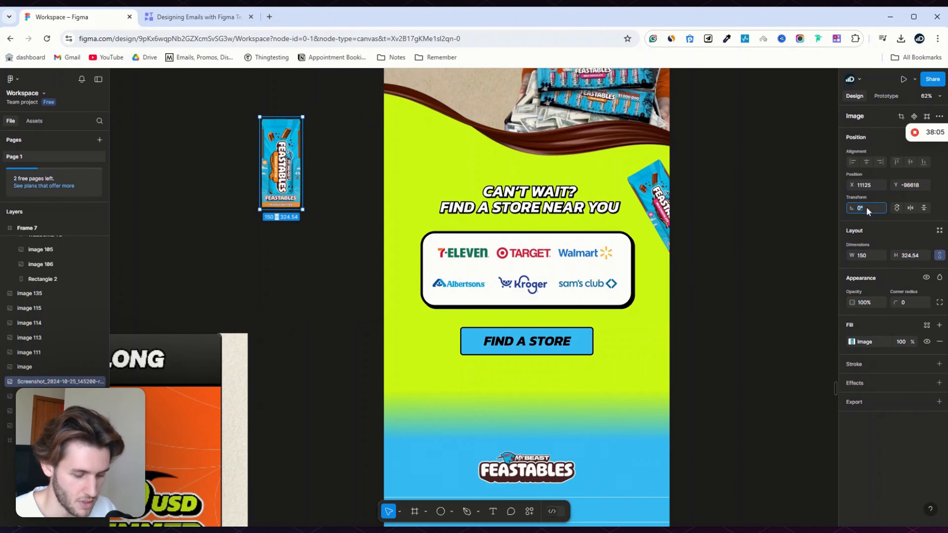
type("60")
key("Return")
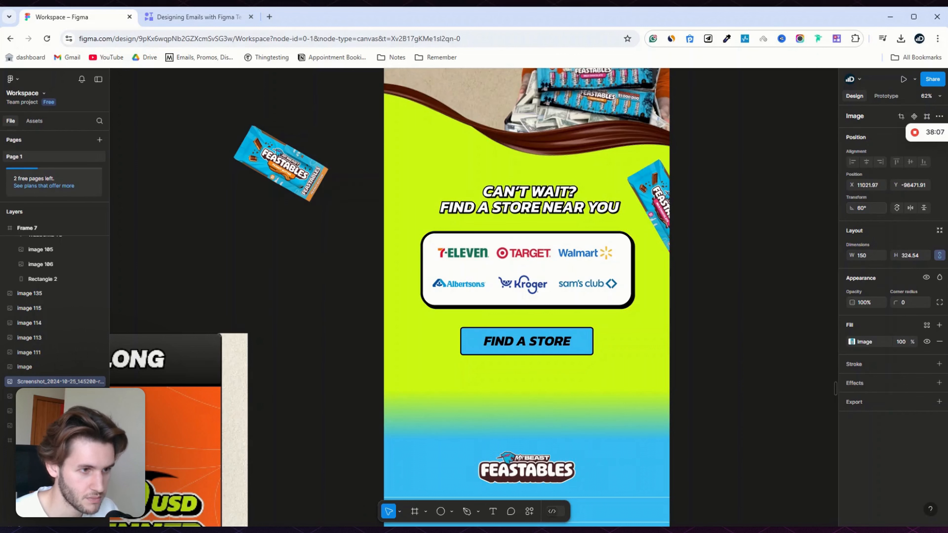
left_click_drag(280, 163, 411, 157)
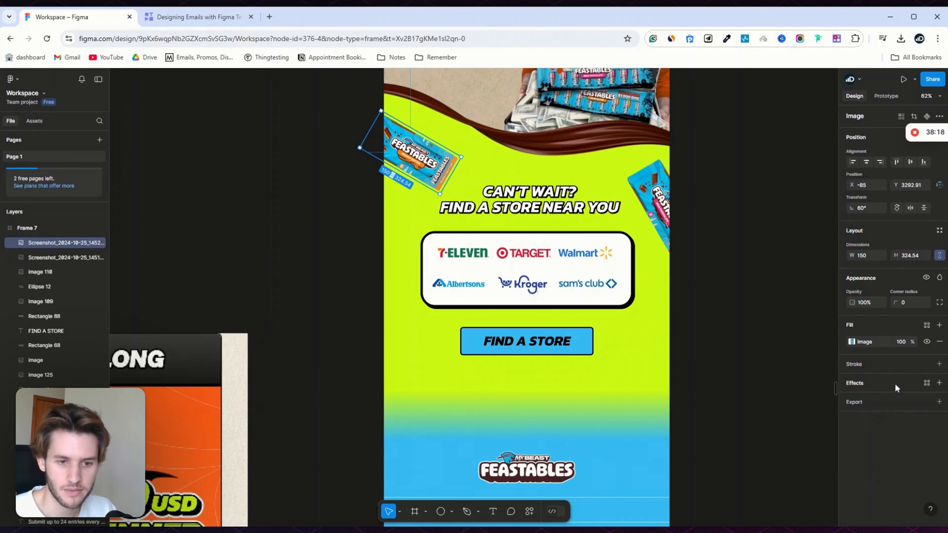
Step: Add a drop shadow to the peanut butter bar with a Y offset of 6 and a blur of 10
left_click(940, 384)
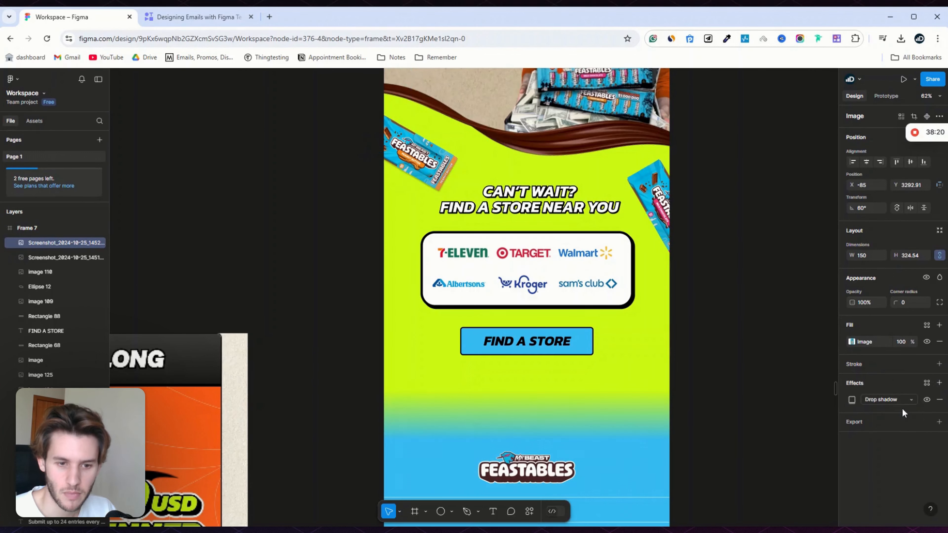
left_click(852, 400)
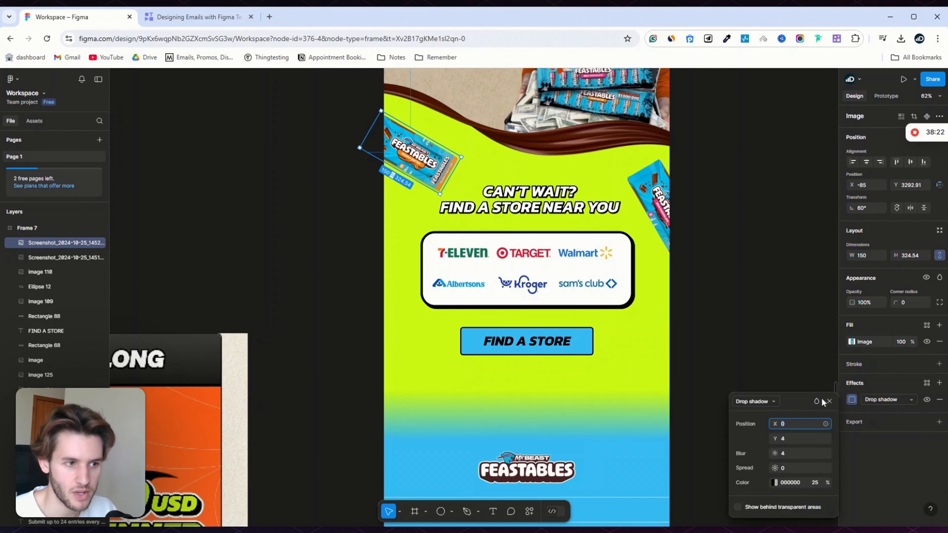
left_click(788, 340)
left_click(422, 155)
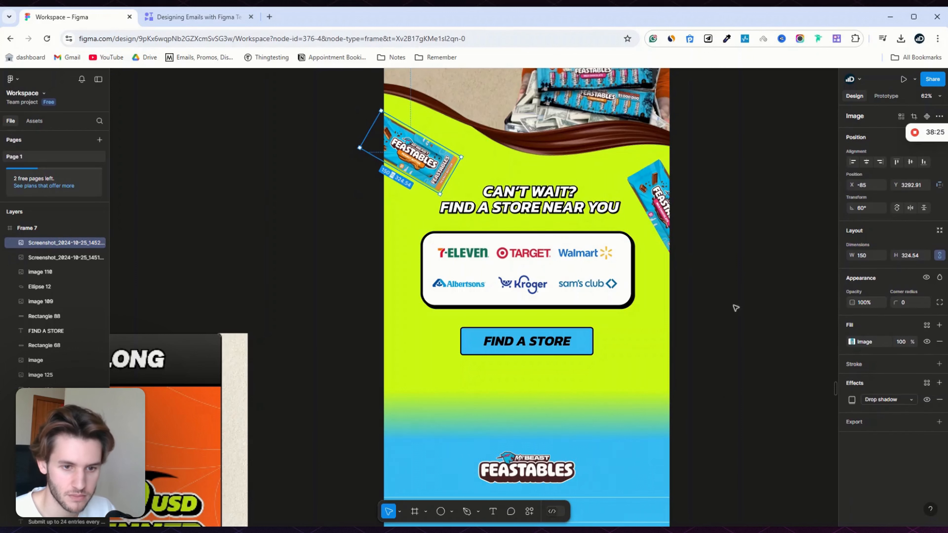
left_click(851, 400)
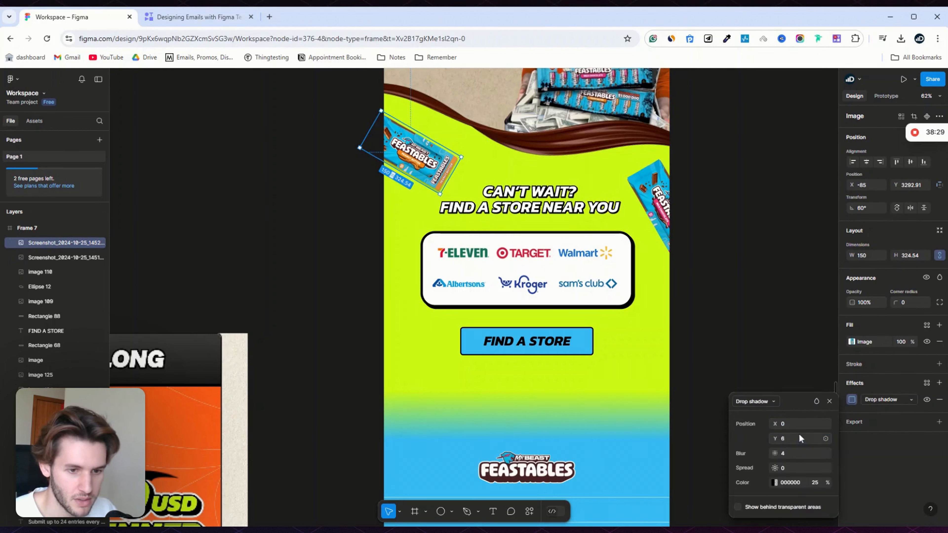
left_click(795, 453)
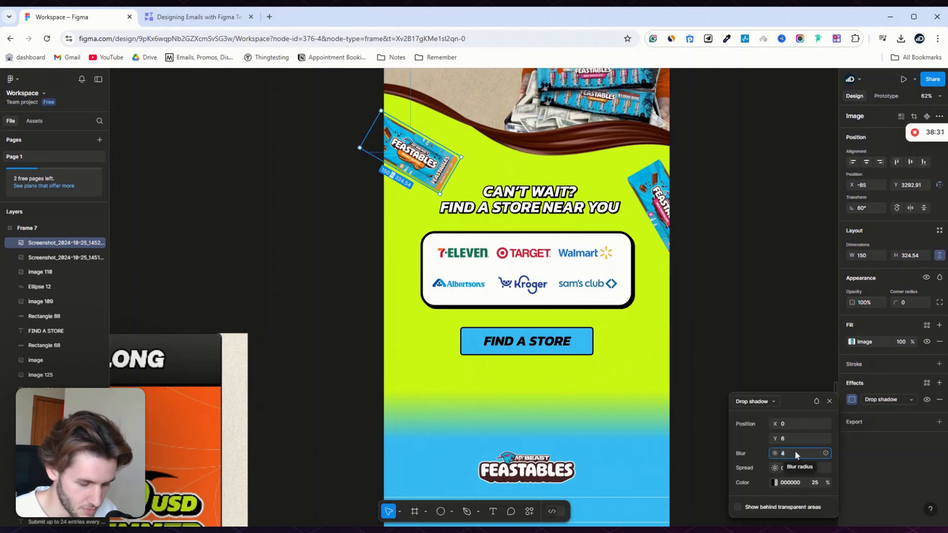
type("10")
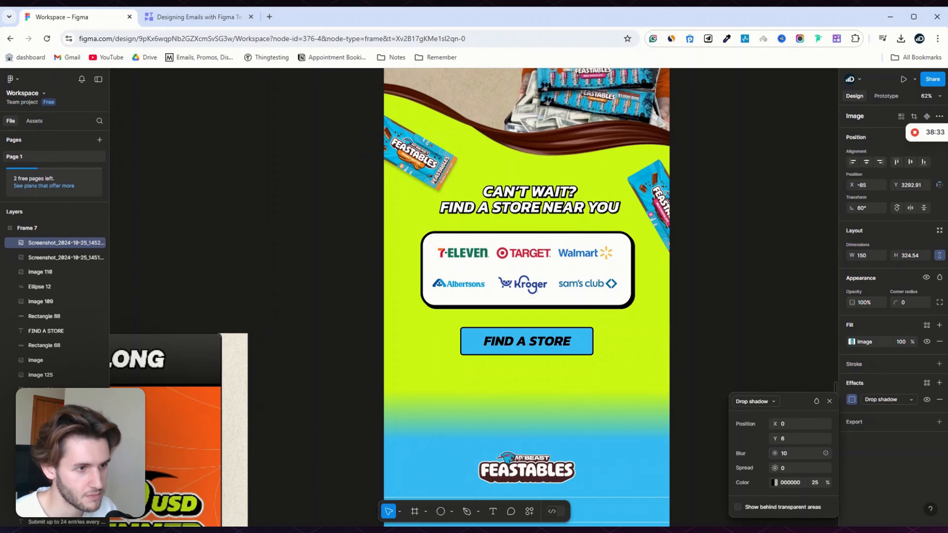
left_click(717, 234)
Step: Add a drop shadow to the milk chocolate bar beside the find-a-store heading
left_click(664, 221)
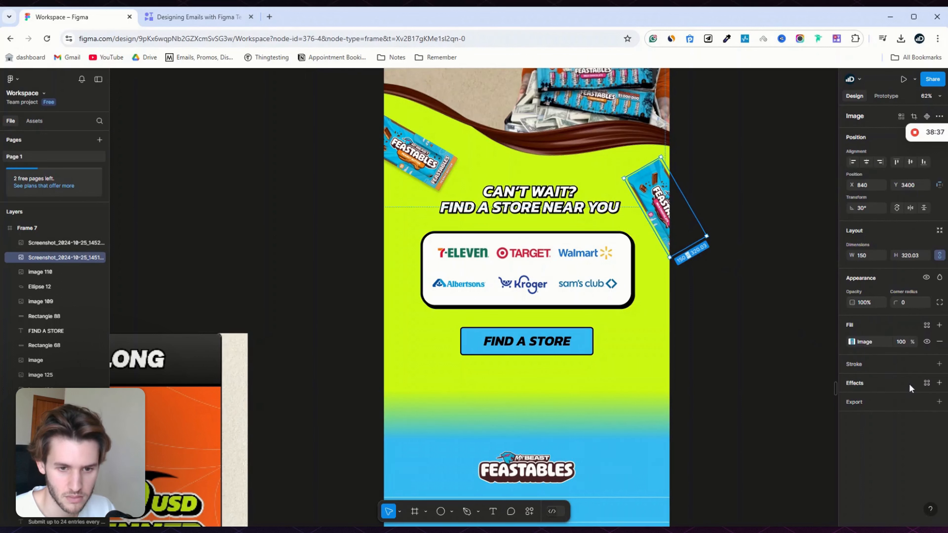
left_click(940, 383)
left_click(854, 401)
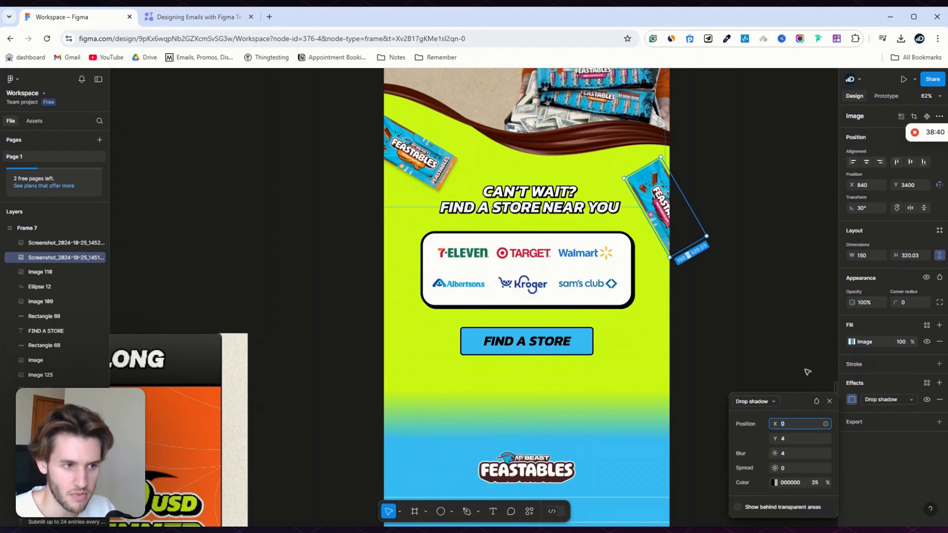
Step: Set the blur of the peanut butter bar's drop shadow to 8
left_click(428, 169)
left_click(852, 401)
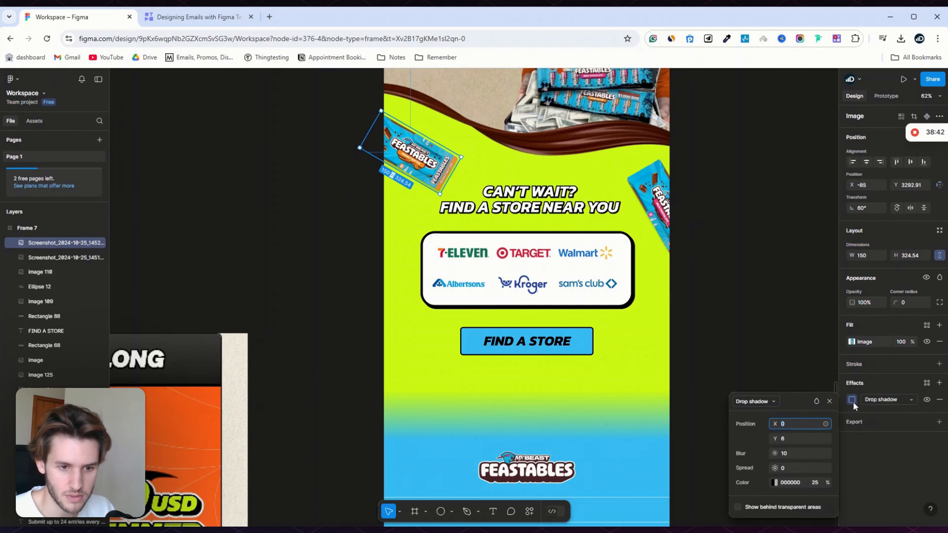
left_click(797, 454)
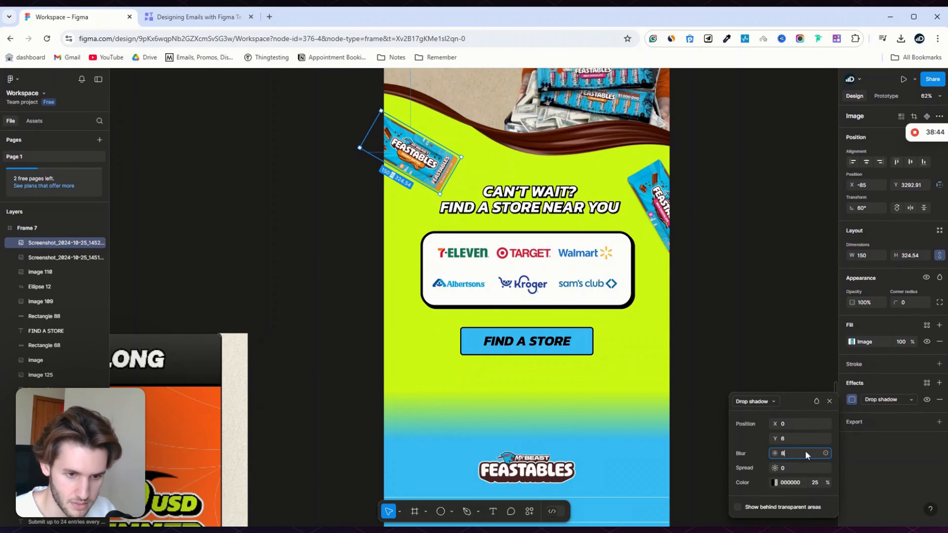
type("8")
left_click(767, 286)
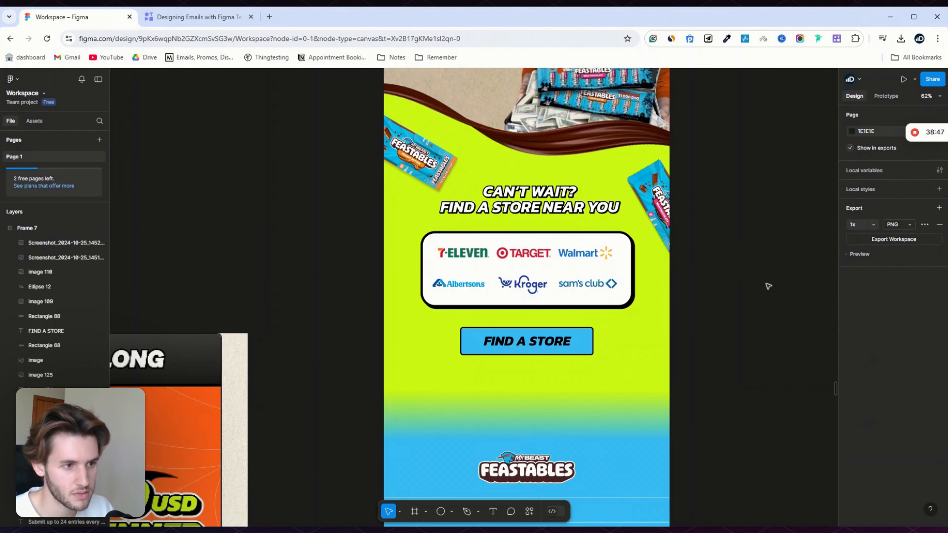
Step: Set the Y offset of the drop shadow to 6 on the bar beside the find-a-store heading, over the email's right edge
left_click(656, 210)
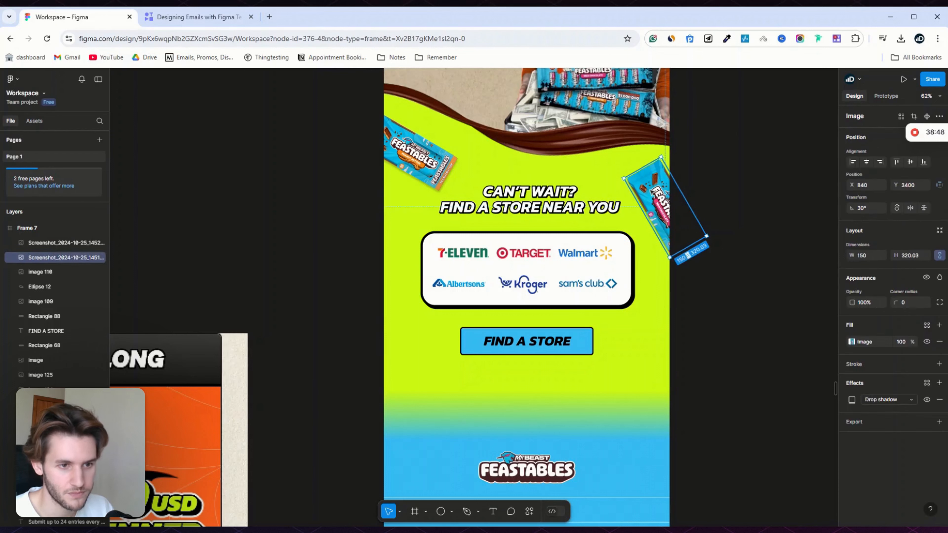
left_click(852, 399)
left_click(801, 439)
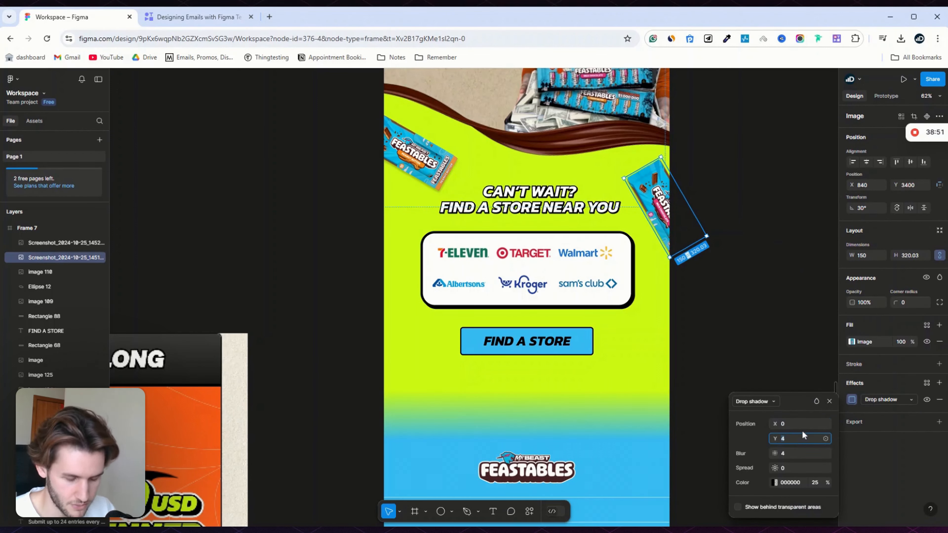
type("6")
left_click(793, 456)
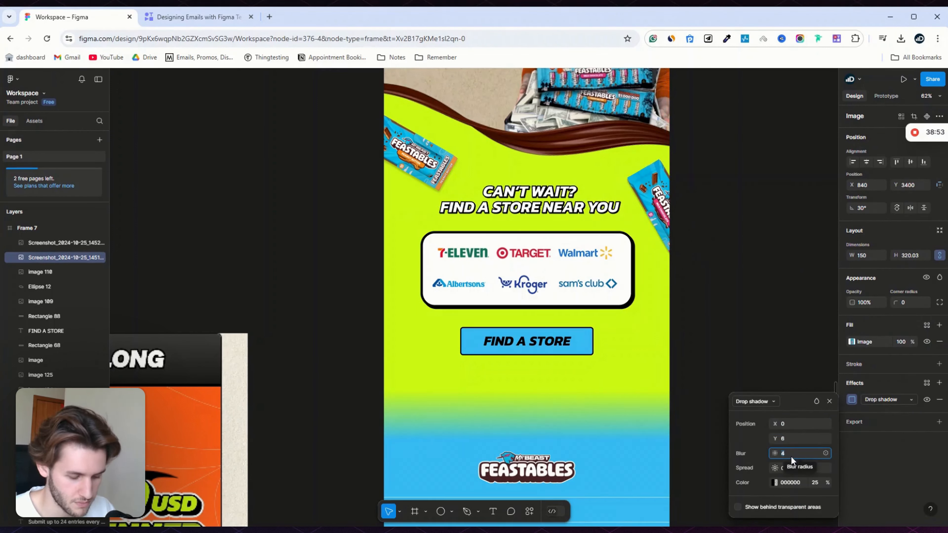
left_click(779, 224)
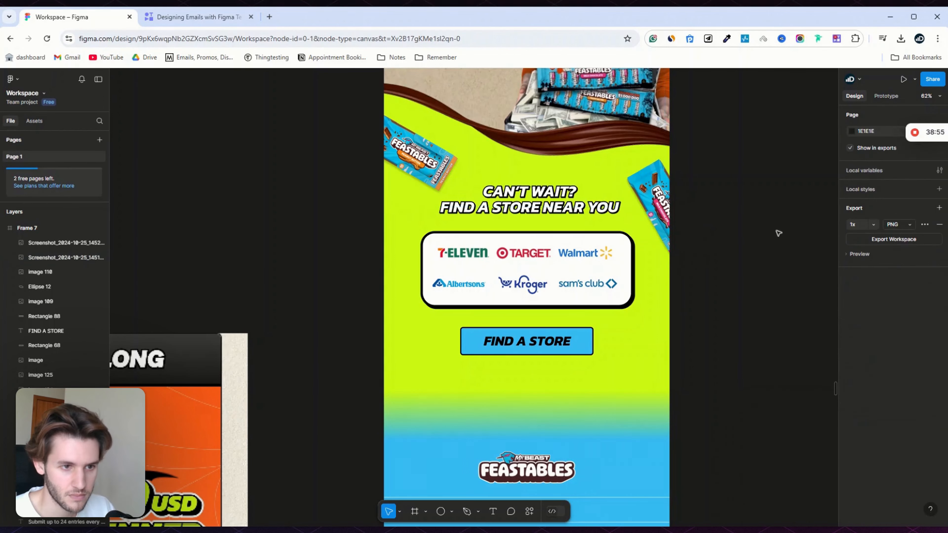
Step: Review the whole email from hero to footer and compare it with the section templates placed below it on the canvas
scroll(770, 230, "down", 3)
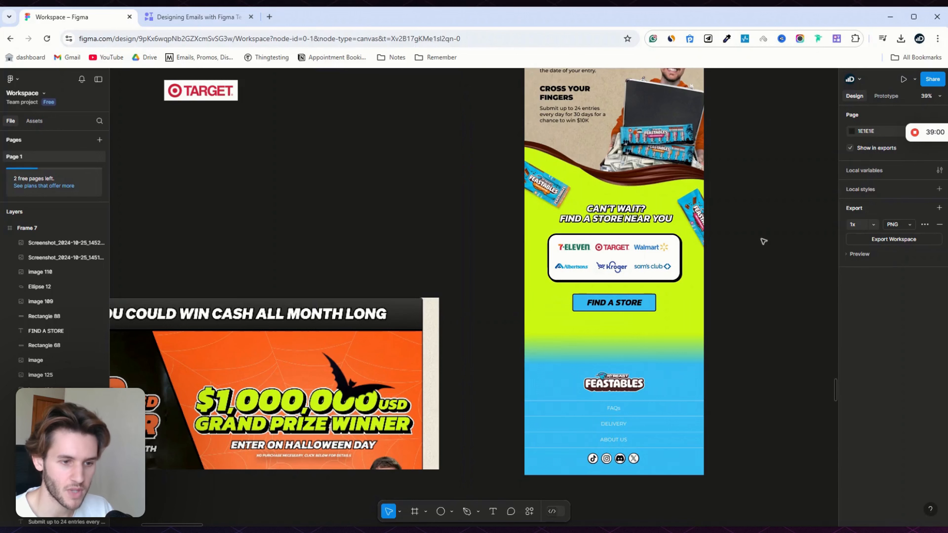
scroll(781, 252, "up", 6)
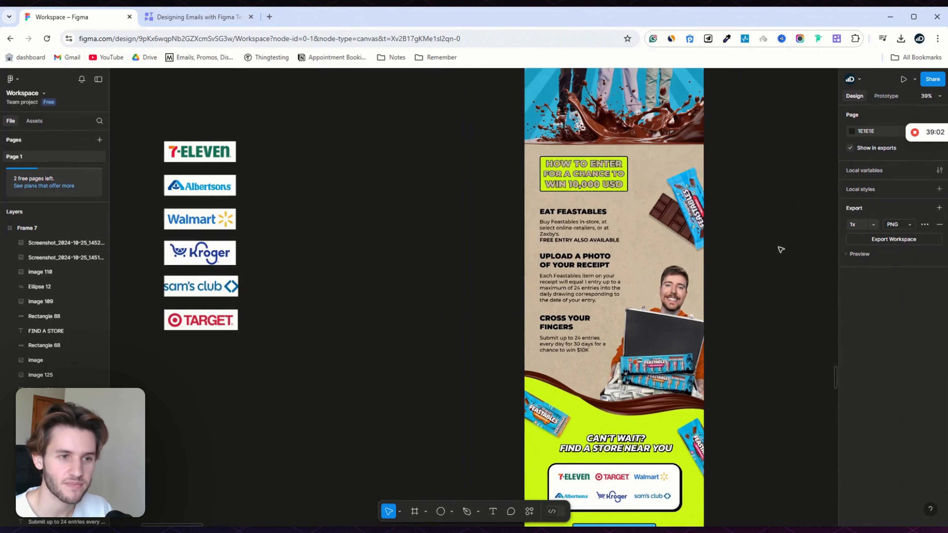
scroll(780, 248, "up", 10)
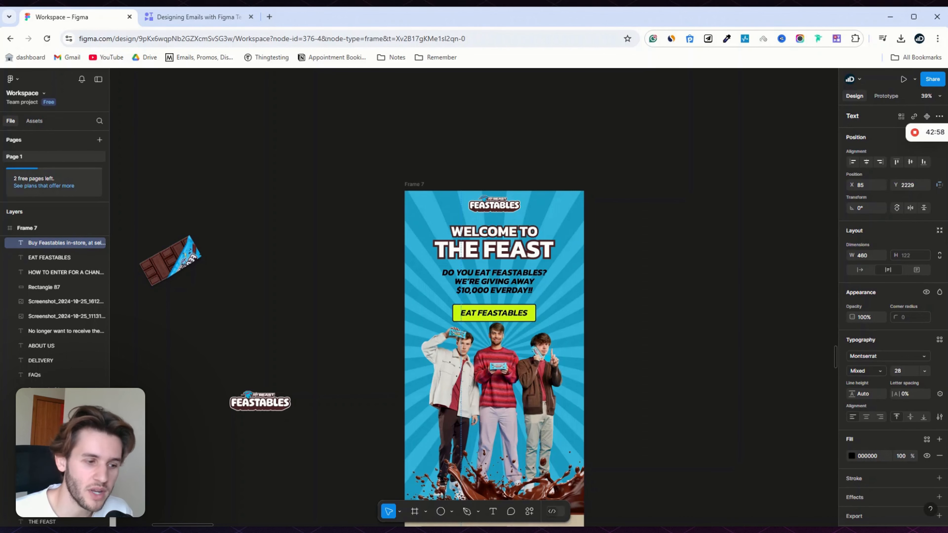
scroll(591, 260, "down", 20)
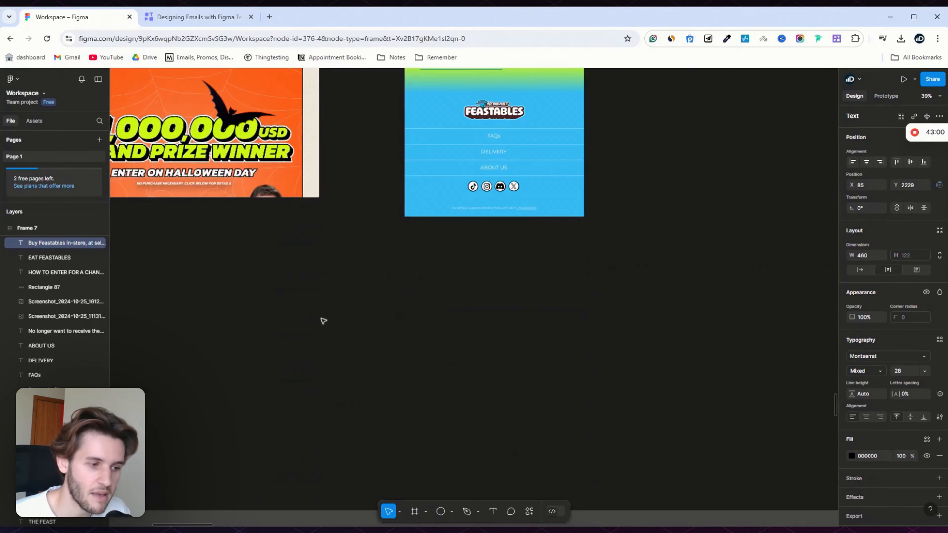
scroll(323, 321, "down", 8)
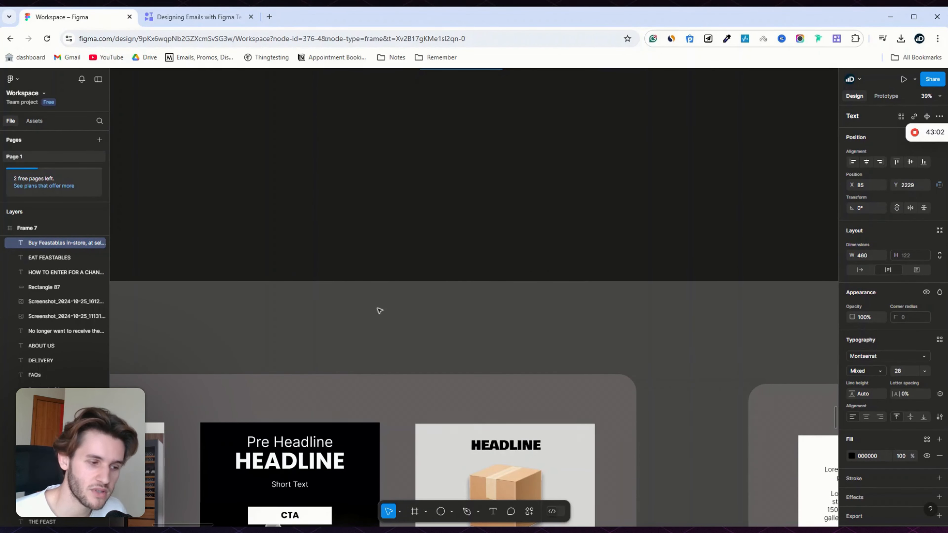
scroll(379, 311, "down", 3, "ctrl")
scroll(417, 313, "up", 10)
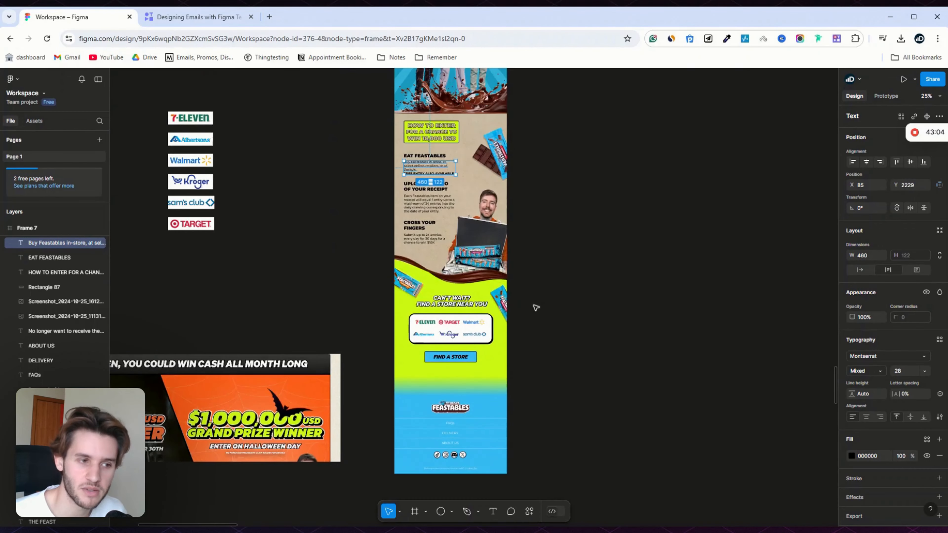
scroll(535, 304, "up", 3)
scroll(543, 317, "down", 15)
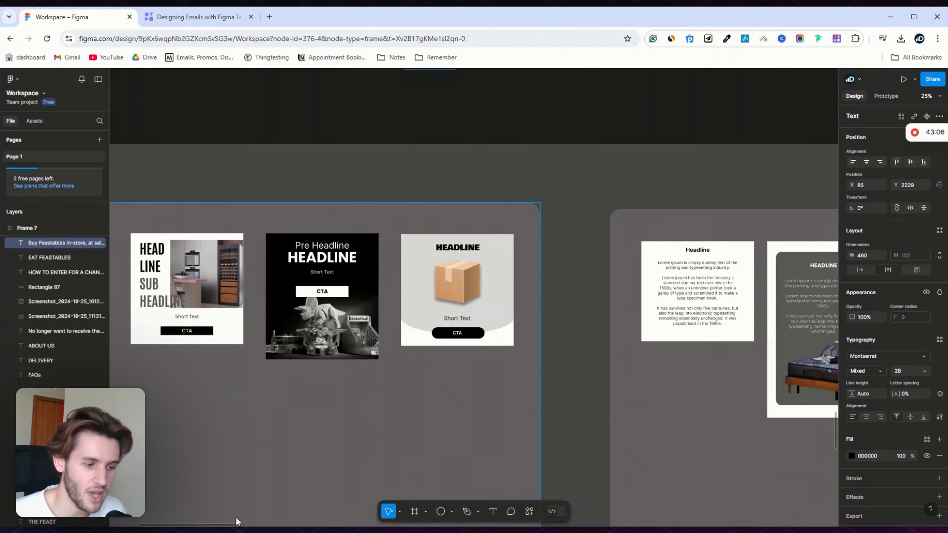
scroll(261, 486, "right", 5)
scroll(307, 387, "left", 5)
scroll(373, 336, "up", 6)
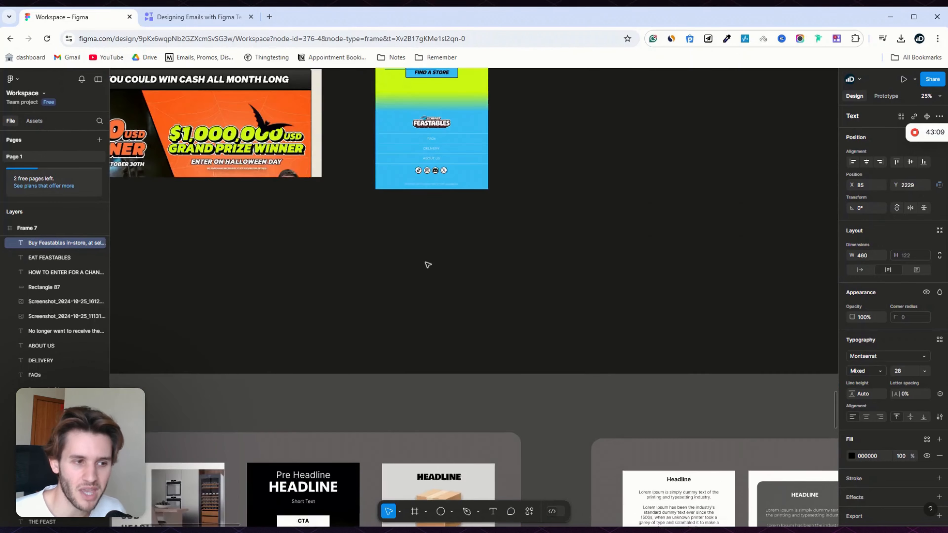
scroll(428, 265, "up", 15)
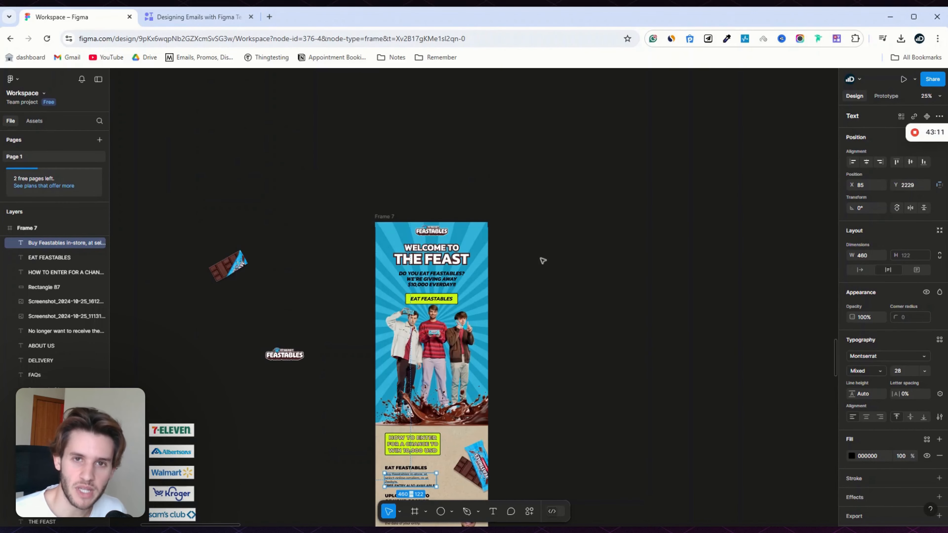